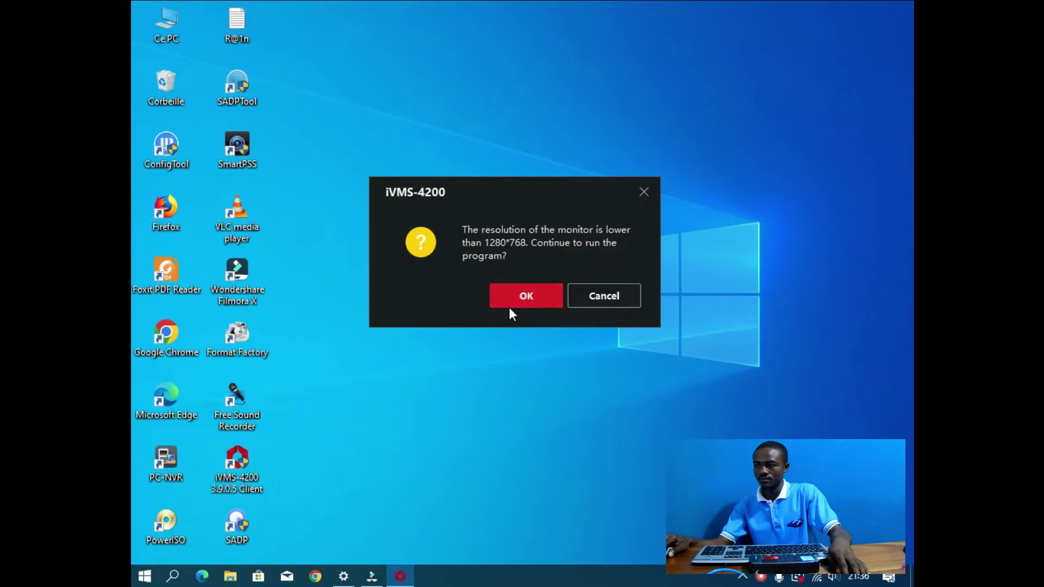
Step: Dismiss the low-resolution warning and enable upgrade detection notifications
{"action": "left_click", "coordinate": [510, 304]}
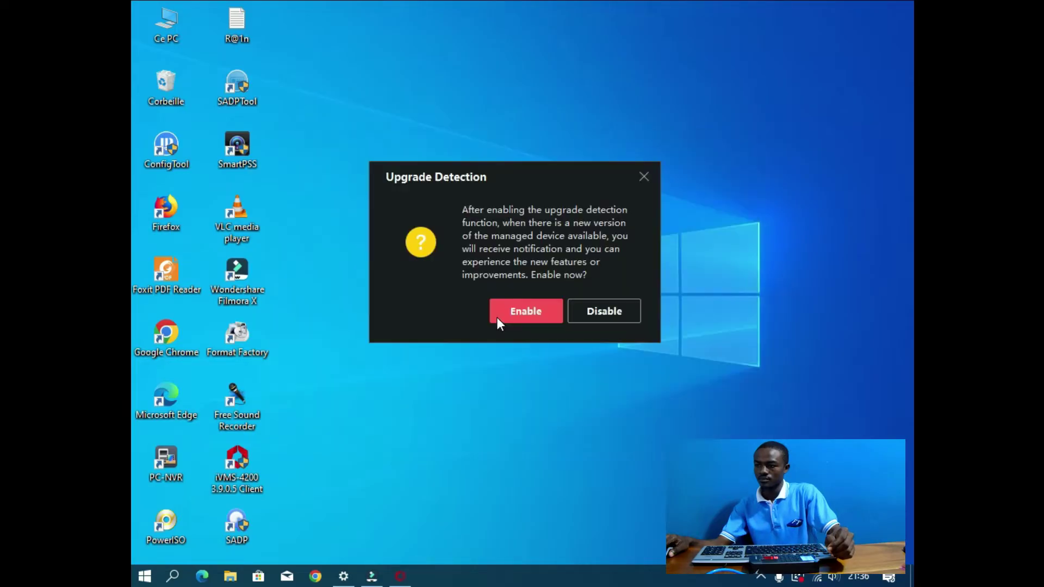
{"action": "left_click", "coordinate": [509, 315]}
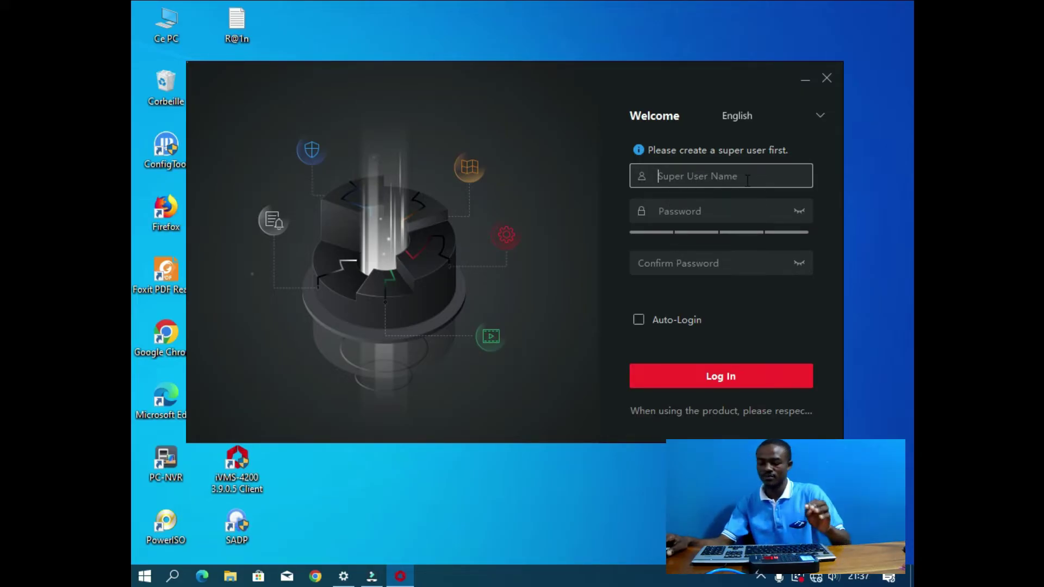
Step: Enter a super user name and a strong, confirmed password, then submit the account
{"action": "type", "text": "forcet"}
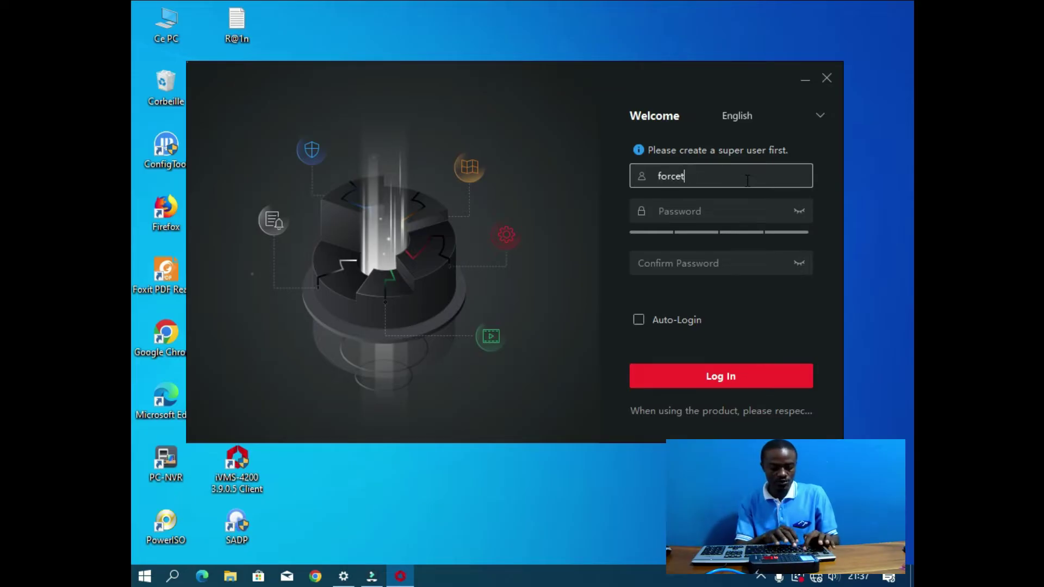
{"action": "type", "text": "elecoms"}
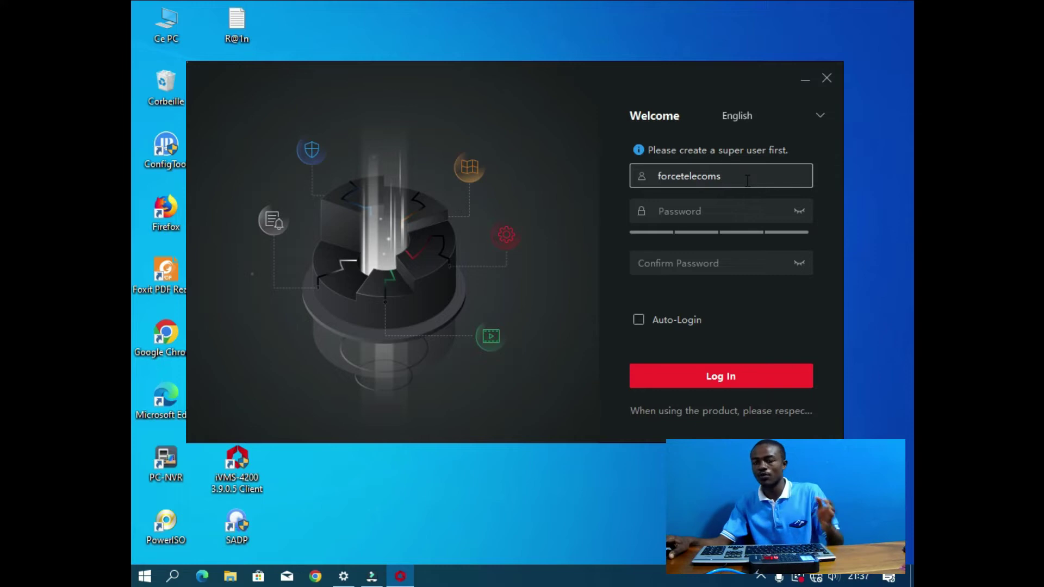
{"action": "left_click", "coordinate": [739, 210]}
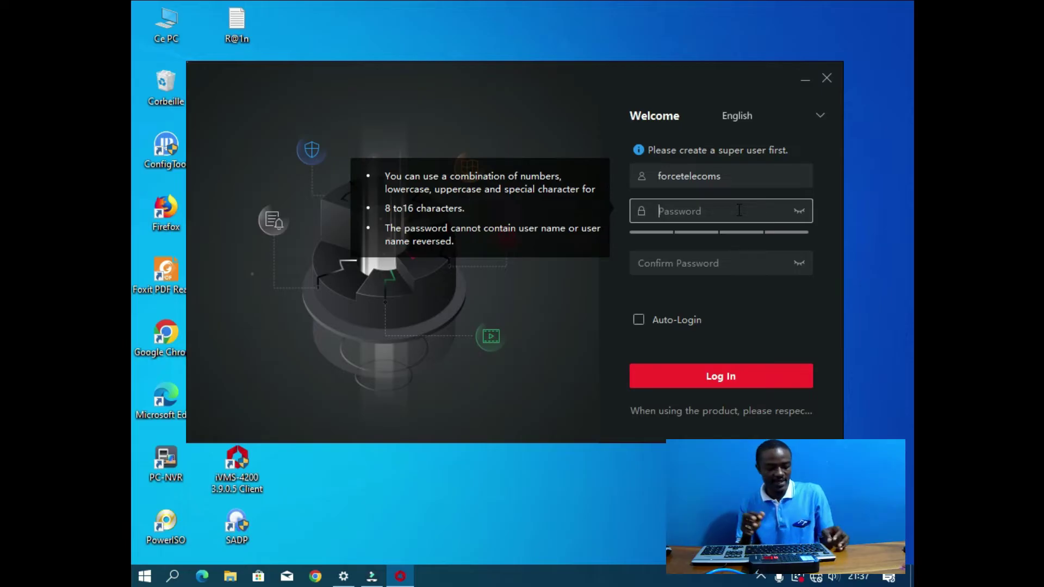
{"action": "type", "text": "*******"}
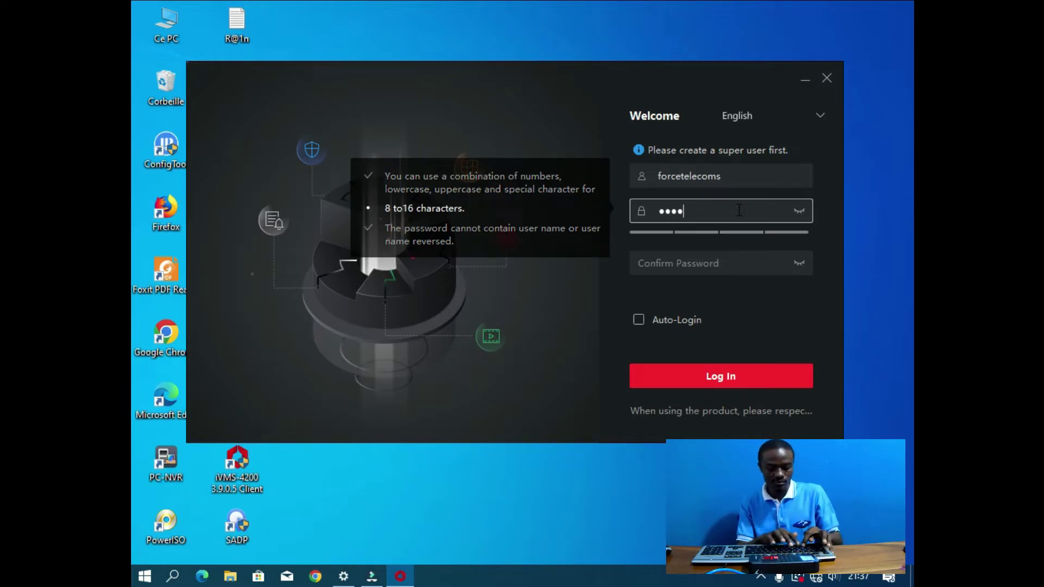
{"action": "type", "text": "*******"}
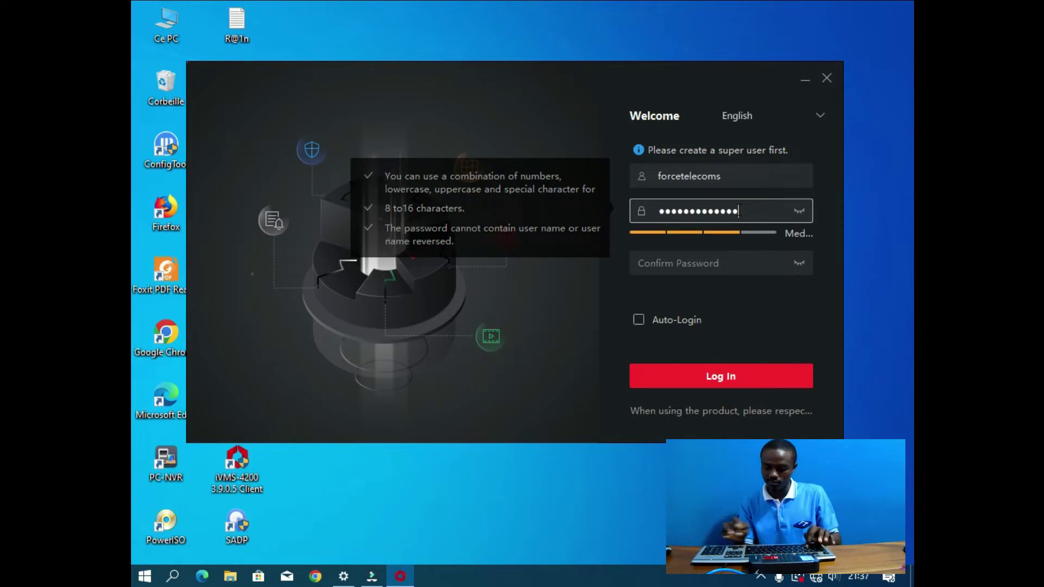
{"action": "type", "text": "*"}
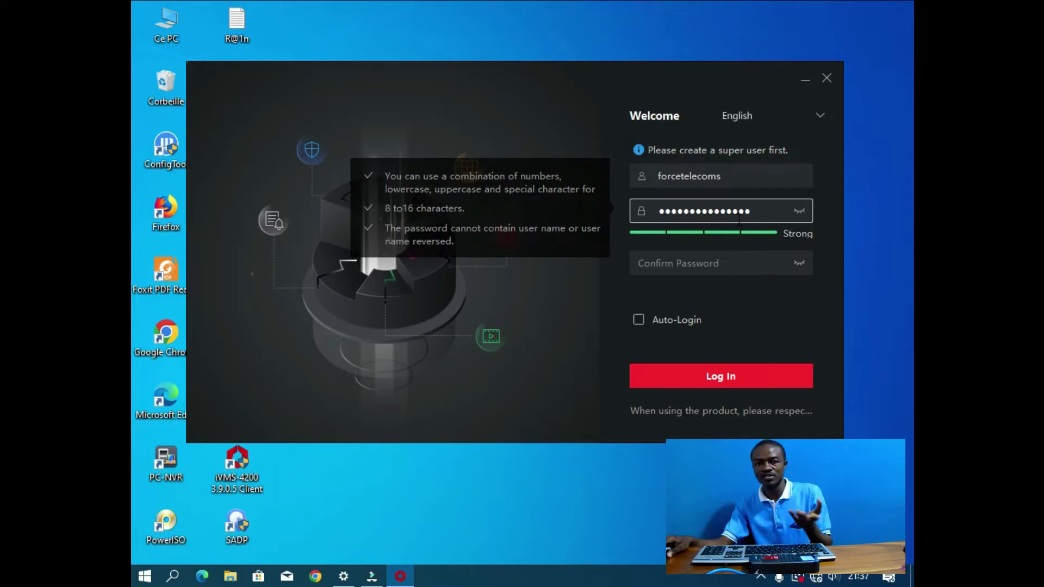
{"action": "left_click", "coordinate": [746, 272]}
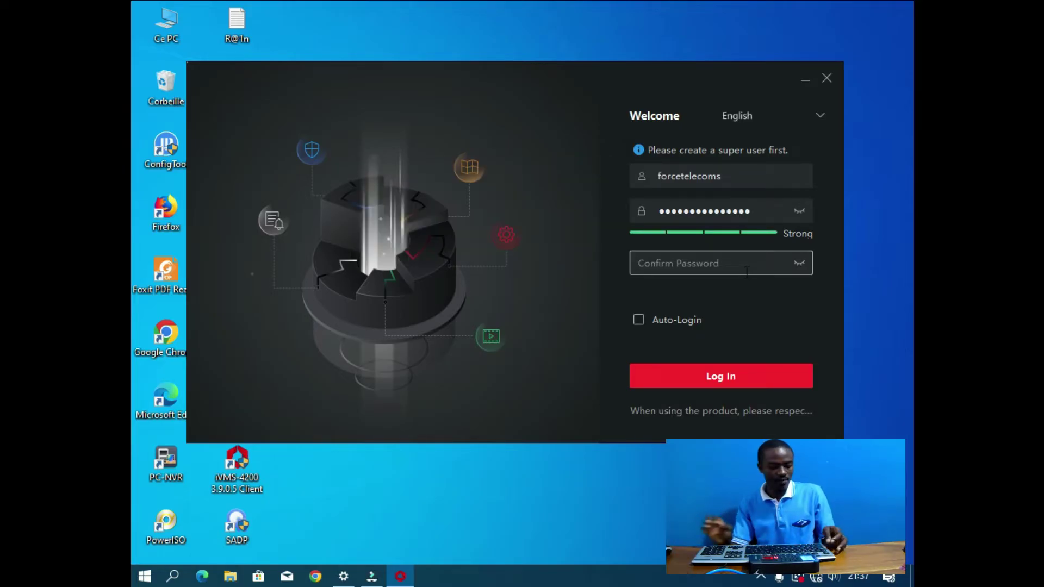
{"action": "type", "text": "••••••••"}
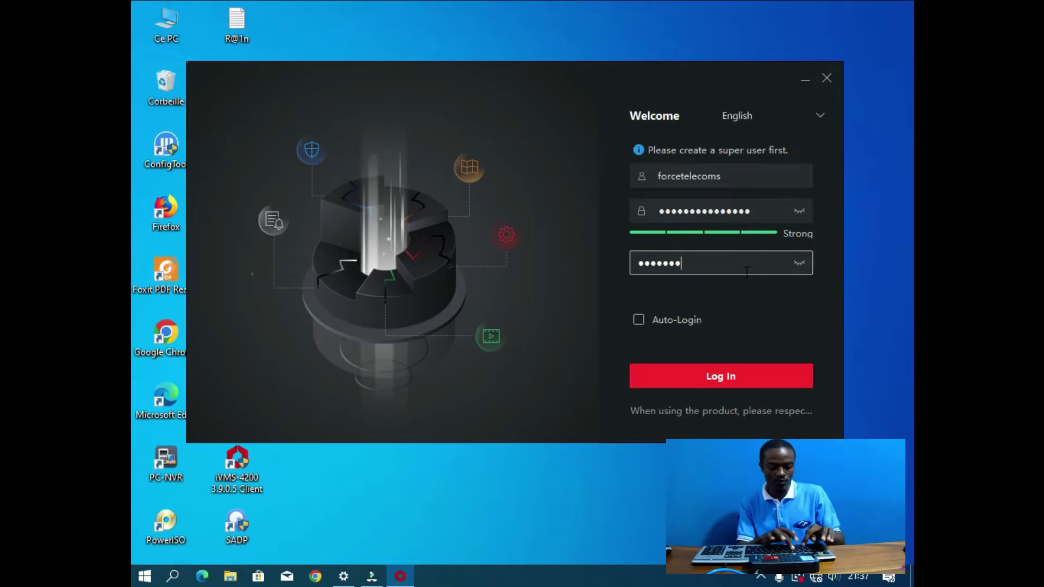
{"action": "type", "text": "•••••••"}
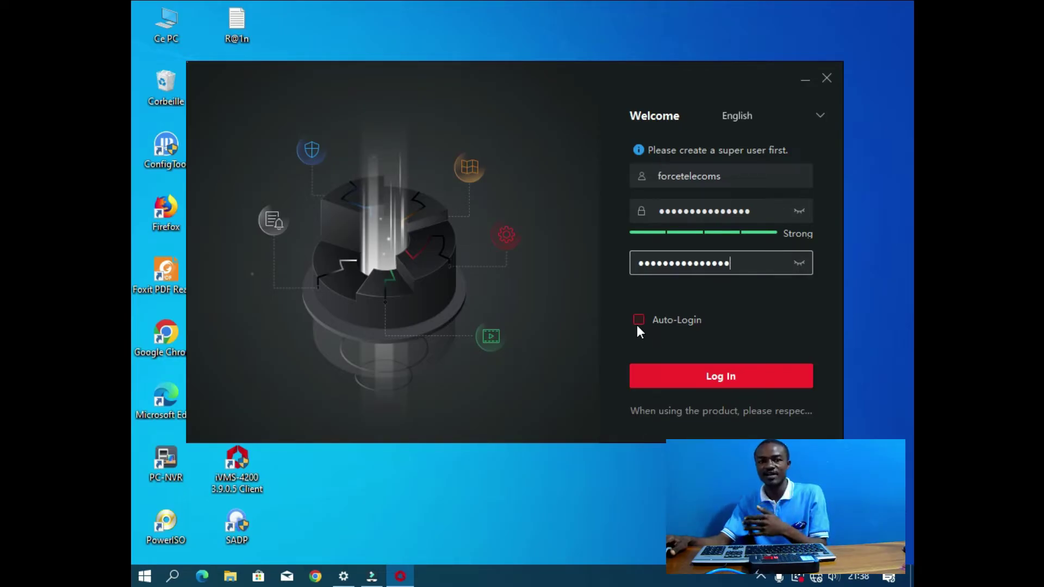
{"action": "left_click", "coordinate": [716, 376]}
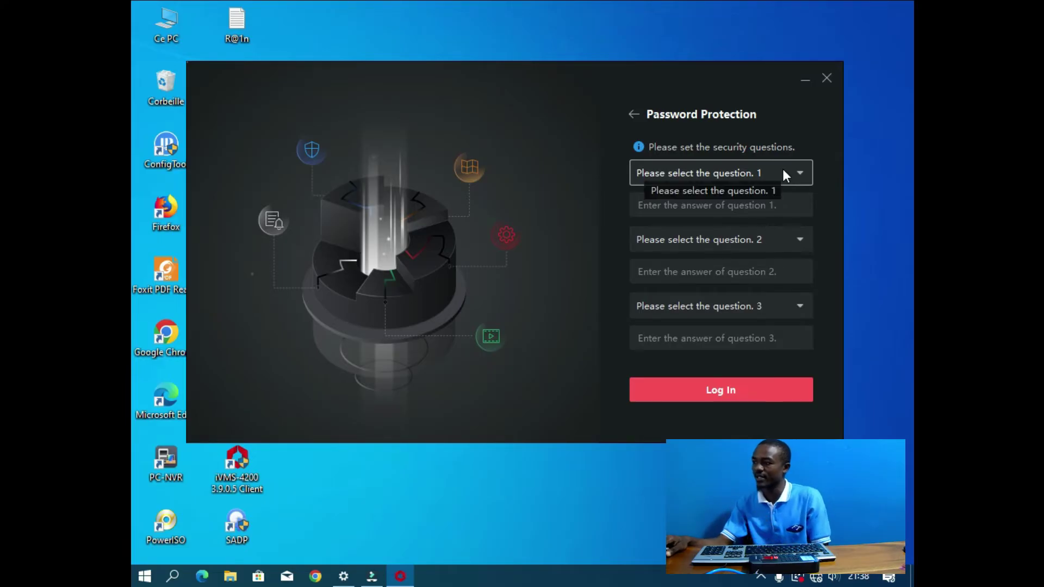
Step: Choose the birthplace and first-job security questions and type an answer for each
{"action": "left_click", "coordinate": [783, 172]}
{"action": "left_click", "coordinate": [726, 205]}
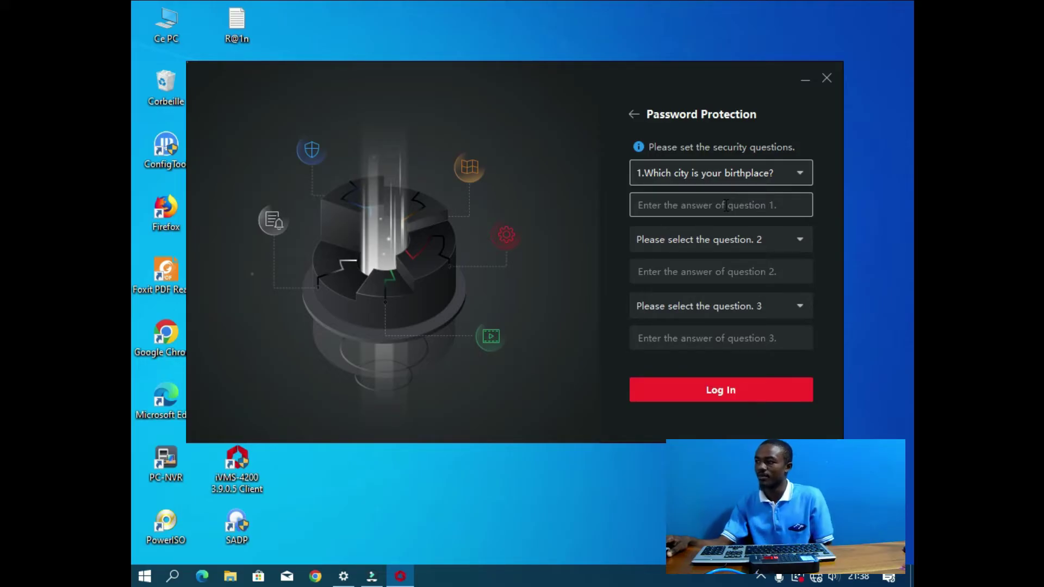
{"action": "left_click", "coordinate": [726, 205]}
{"action": "type", "text": "12"}
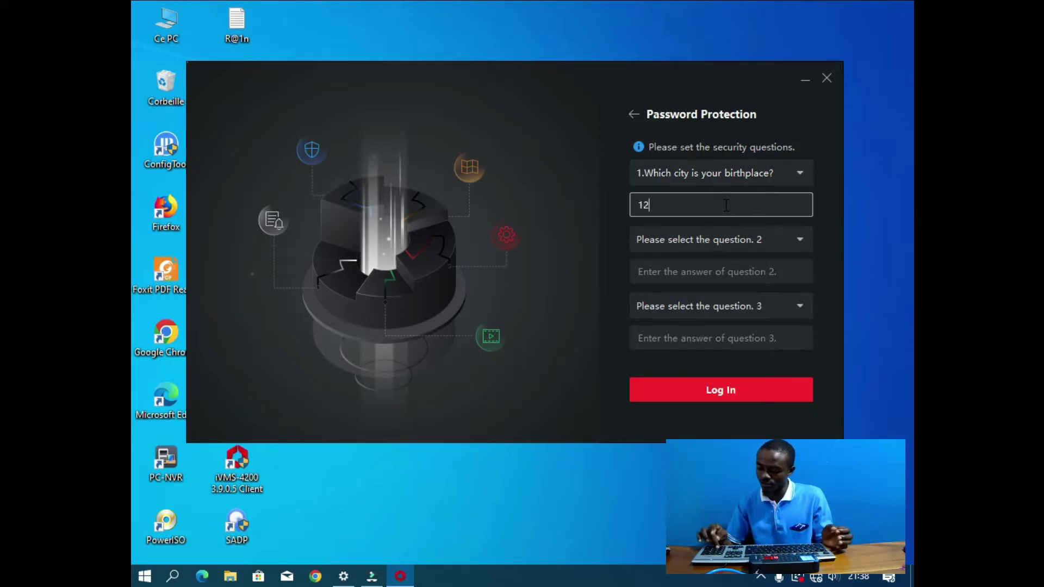
{"action": "type", "text": "345"}
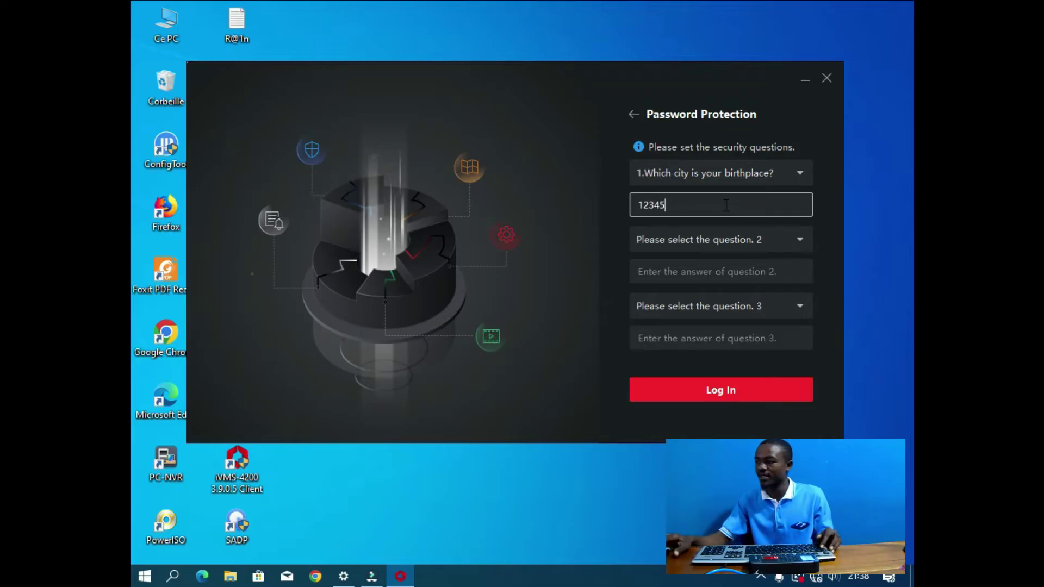
{"action": "left_click", "coordinate": [737, 239]}
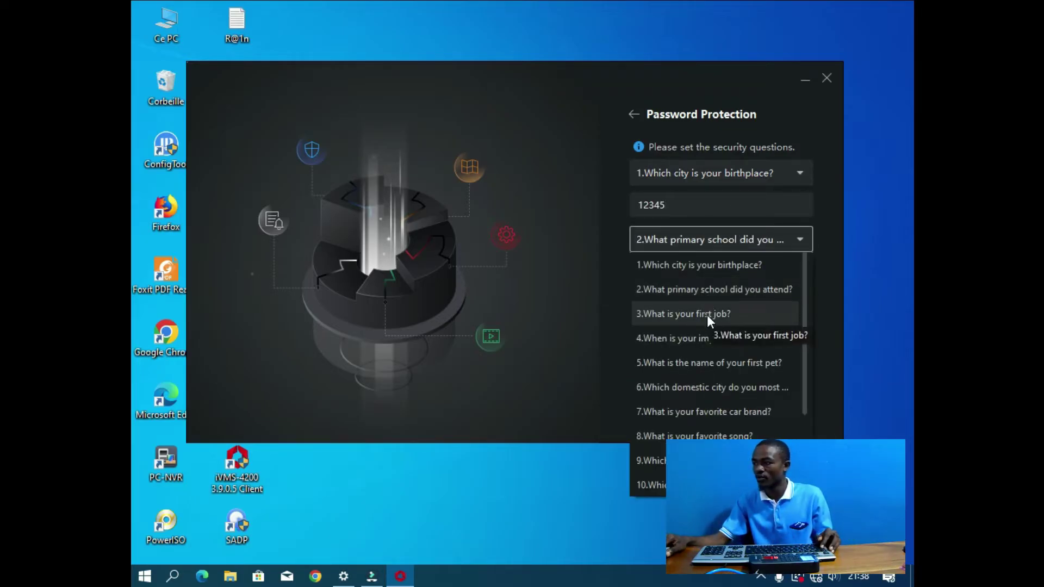
{"action": "left_click", "coordinate": [707, 313]}
{"action": "left_click", "coordinate": [701, 272]}
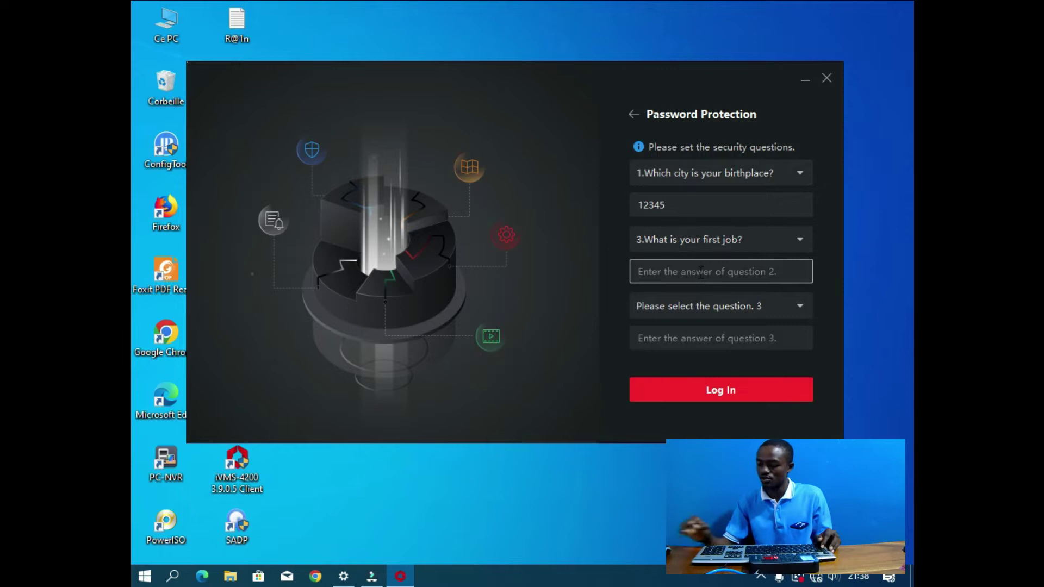
{"action": "type", "text": "abc"}
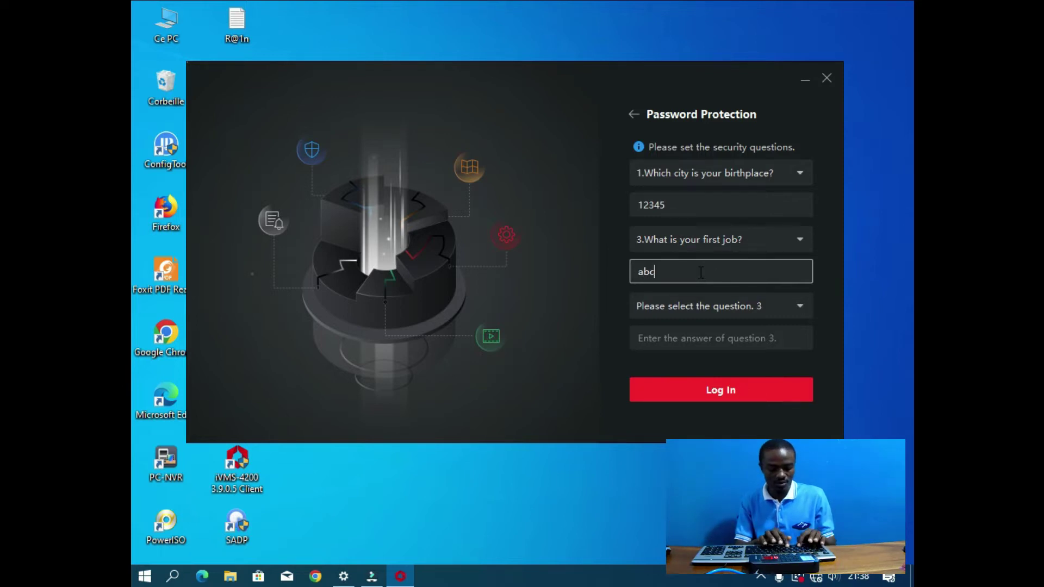
{"action": "type", "text": "de"}
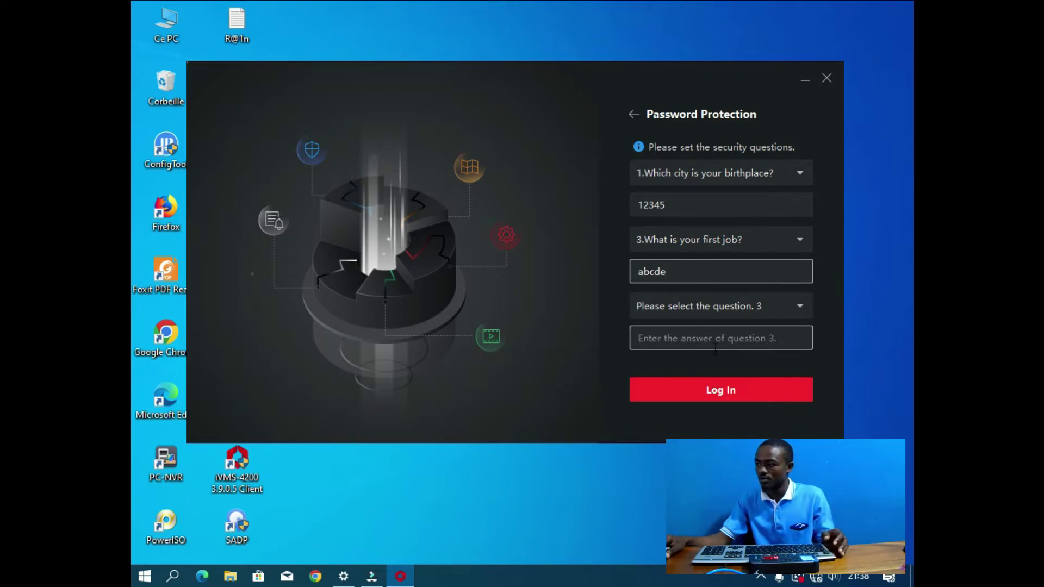
Step: Set the fourth listed question as question 3 with its answer, and log in
{"action": "left_click", "coordinate": [735, 306]}
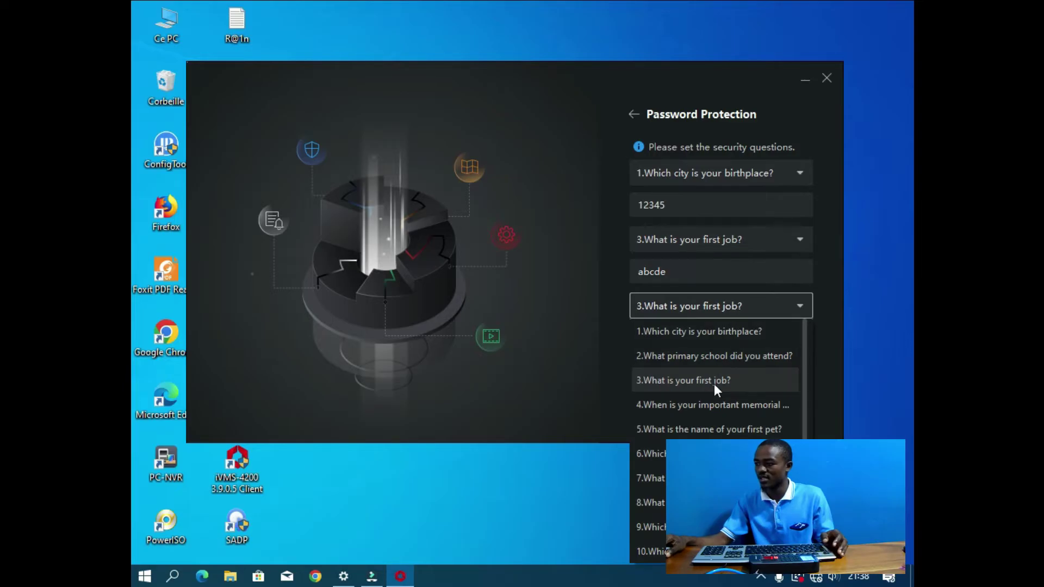
{"action": "left_click", "coordinate": [728, 408]}
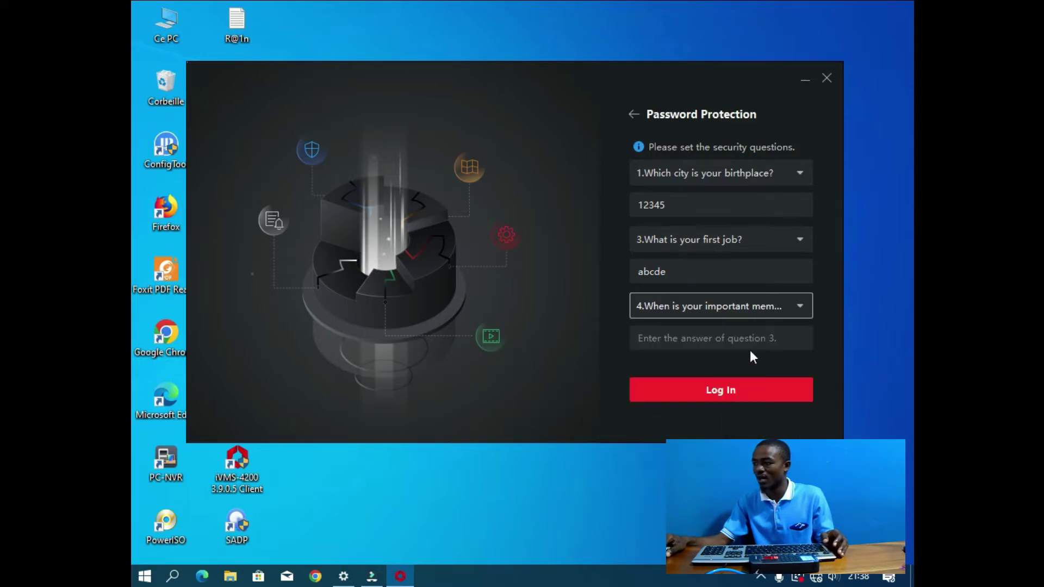
{"action": "left_click", "coordinate": [744, 338]}
{"action": "type", "text": "54321"}
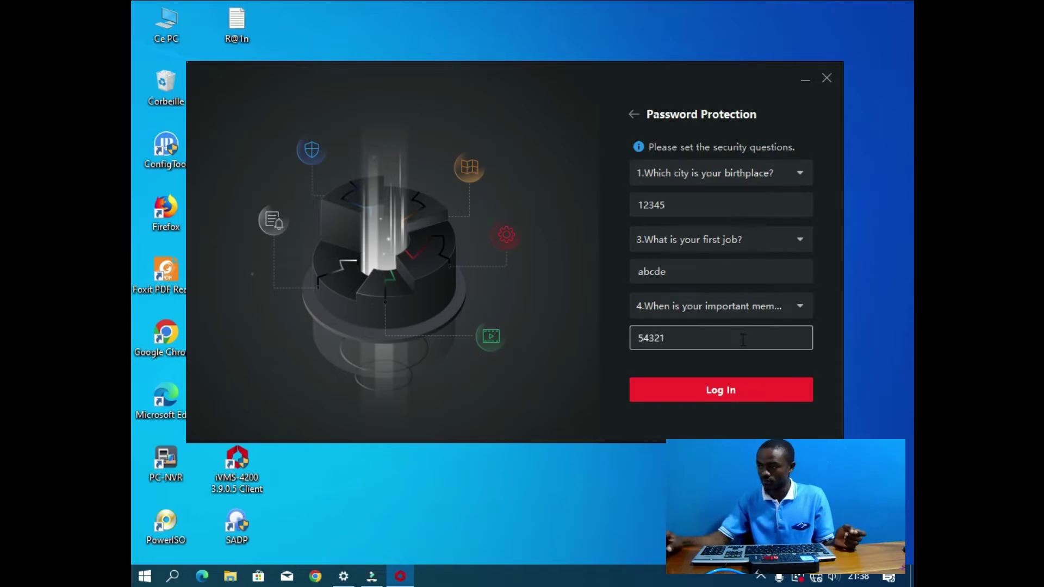
{"action": "left_click", "coordinate": [736, 392]}
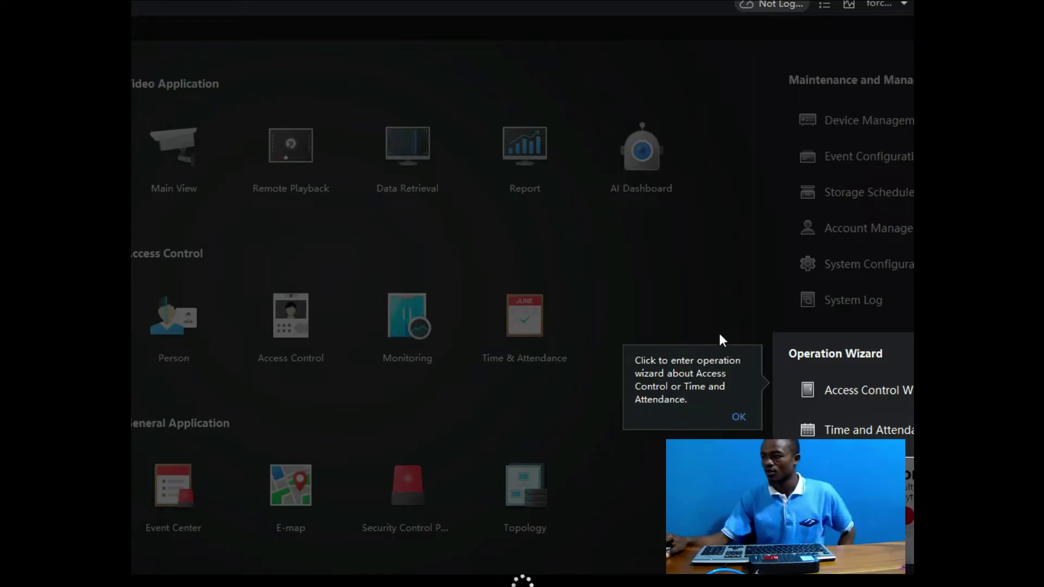
Step: Dismiss the wizard tip and backup reminder, then open Device from the Time and Attendance wizard
{"action": "left_click", "coordinate": [739, 416]}
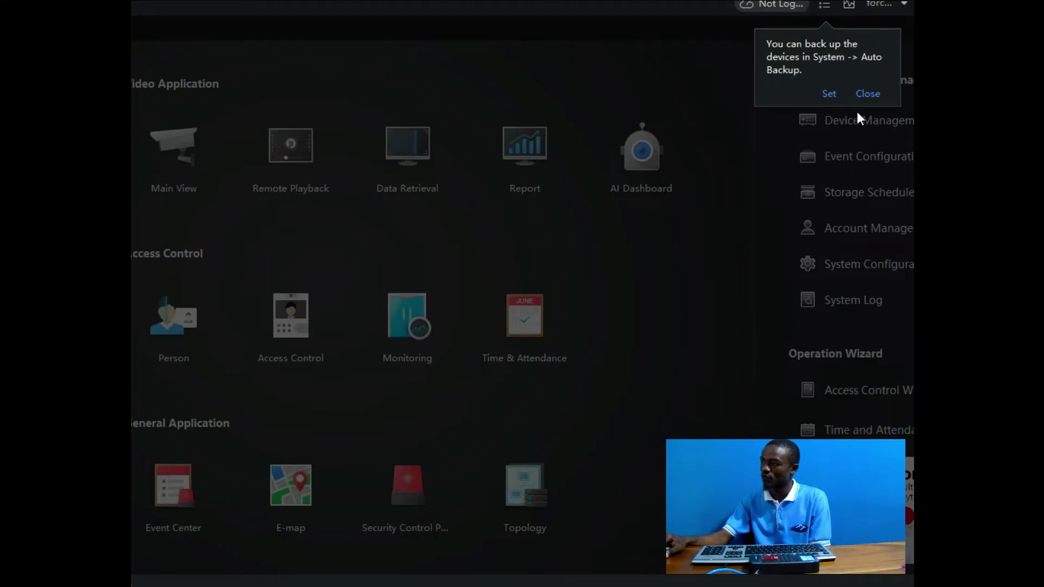
{"action": "left_click", "coordinate": [871, 96]}
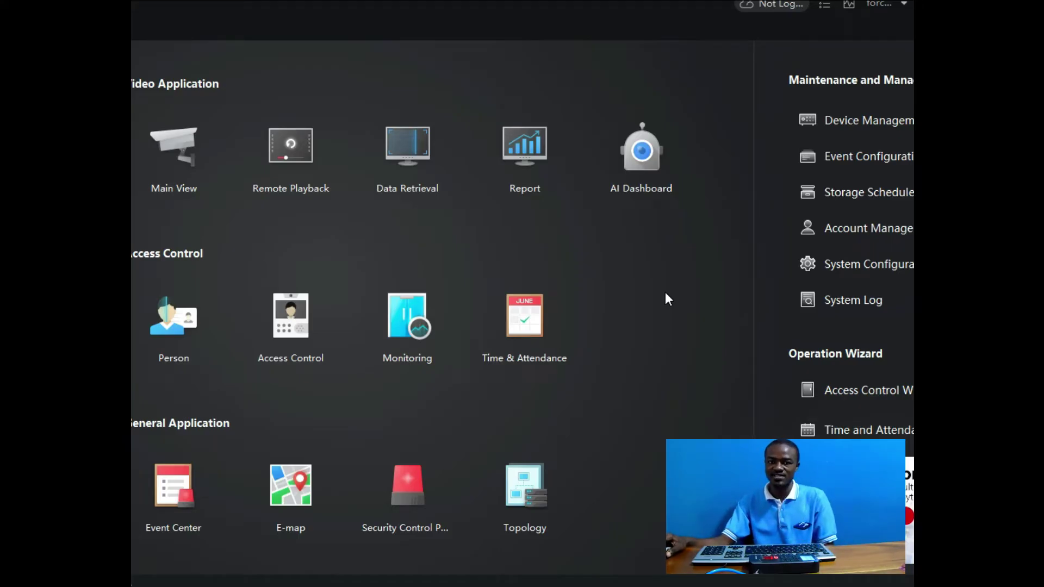
{"action": "left_click", "coordinate": [843, 429]}
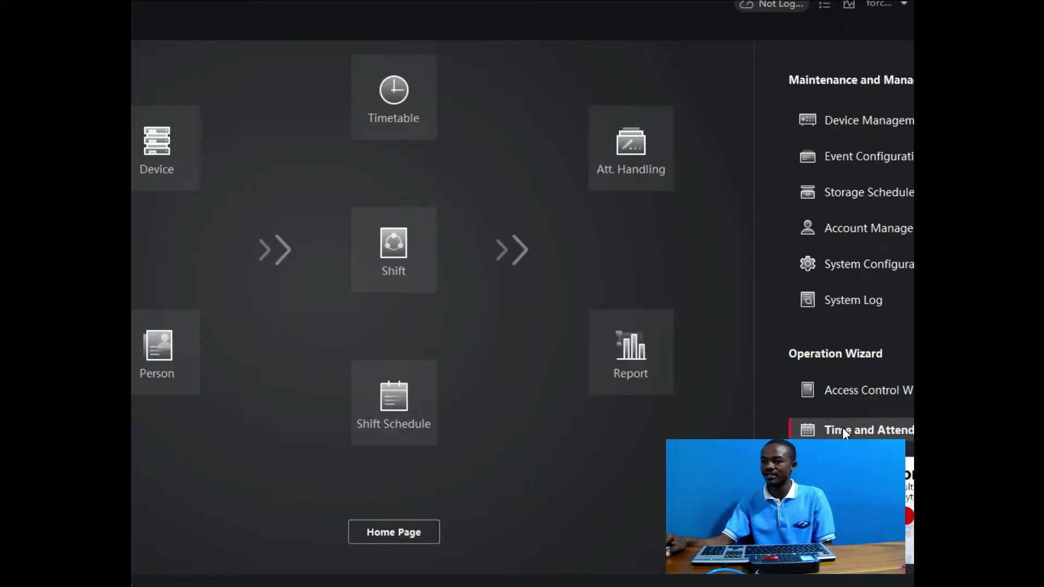
{"action": "left_click", "coordinate": [179, 152]}
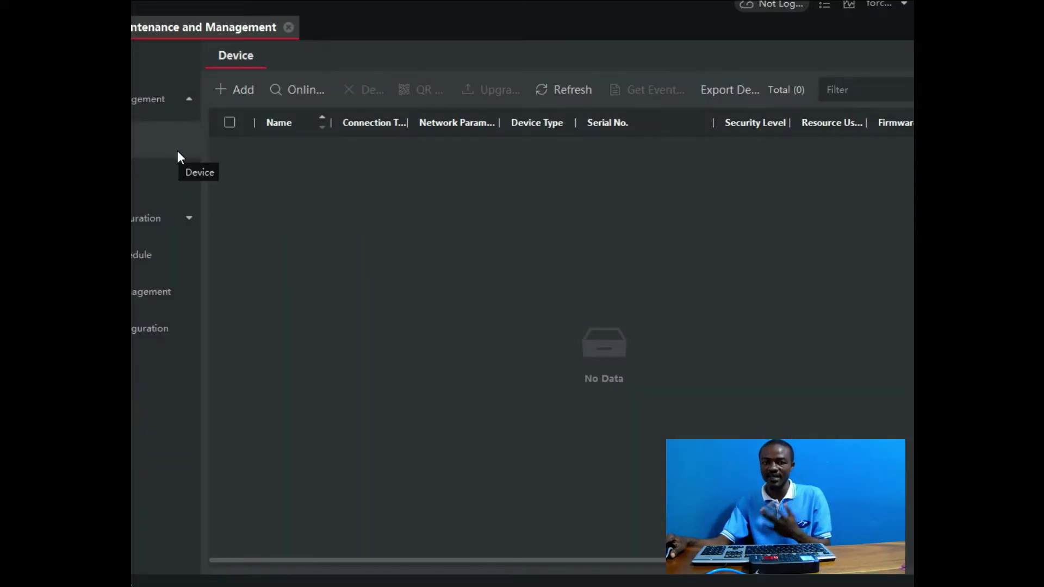
Step: List online devices, allow the client through the firewall, and select the 192.0.0.64 device
{"action": "left_click", "coordinate": [299, 92]}
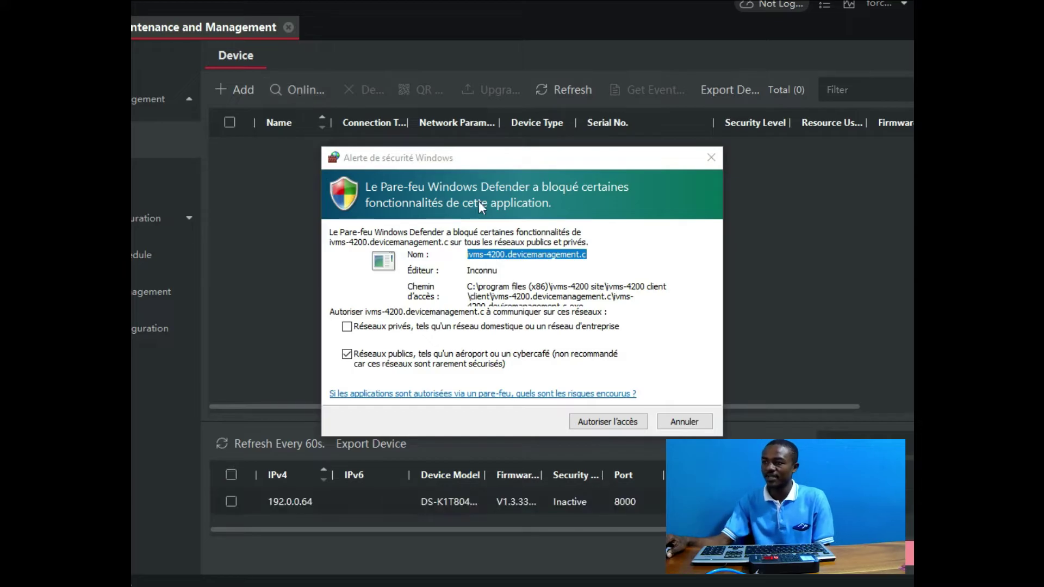
{"action": "left_click", "coordinate": [581, 421]}
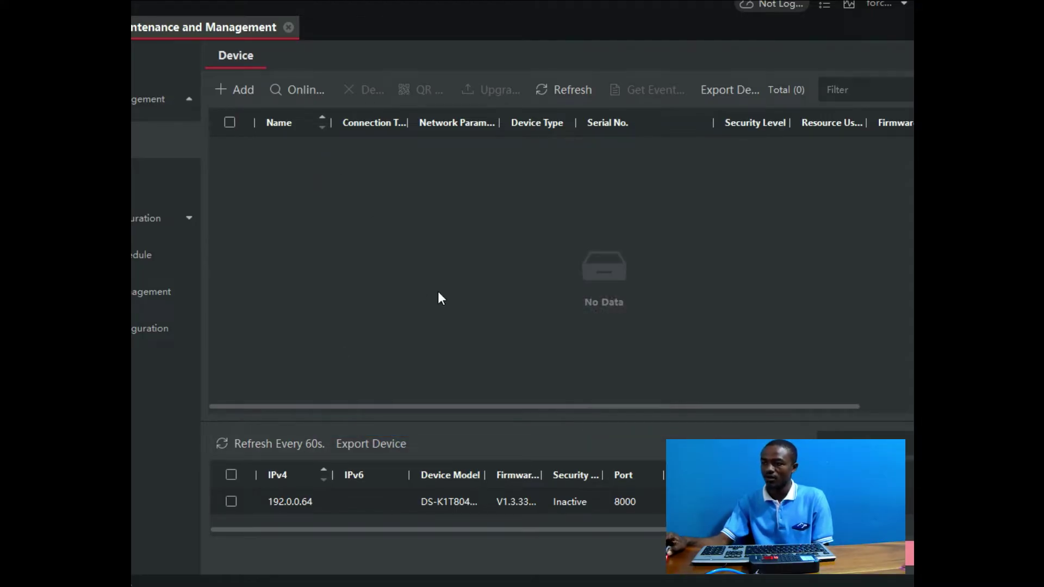
{"action": "left_click", "coordinate": [293, 89]}
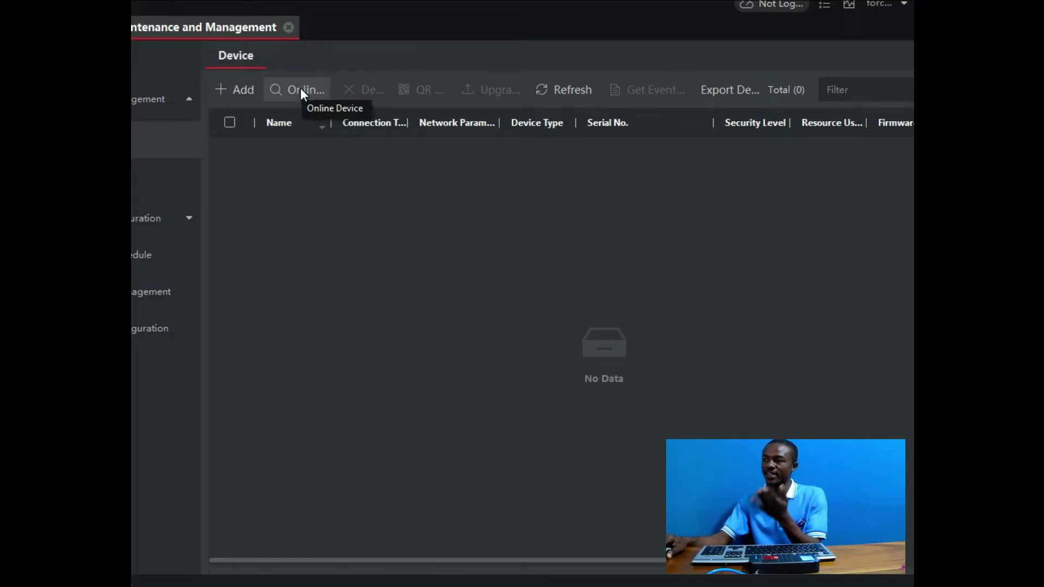
{"action": "left_click", "coordinate": [300, 90]}
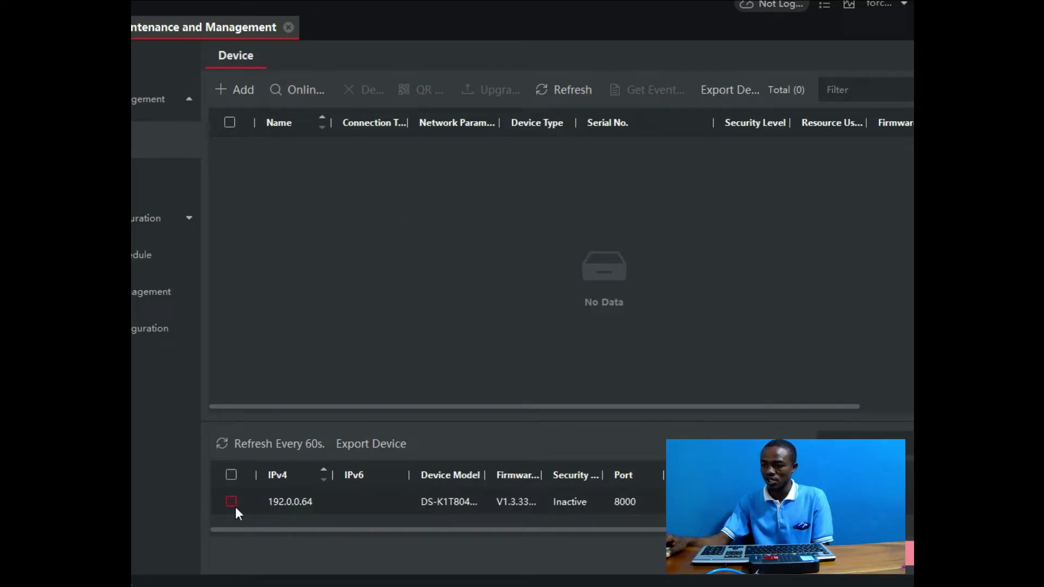
{"action": "left_click", "coordinate": [231, 504]}
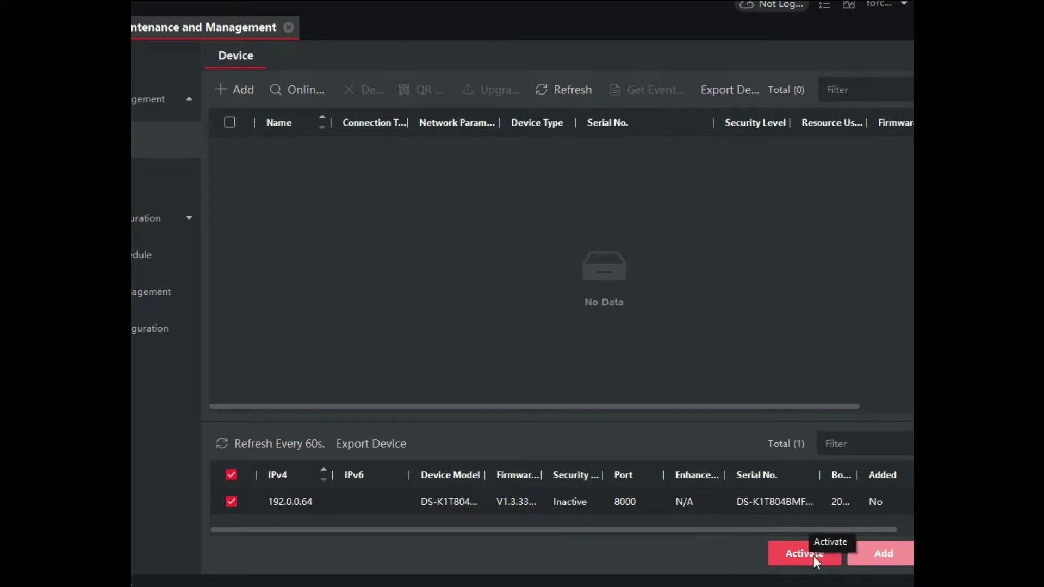
{"action": "left_click", "coordinate": [231, 502]}
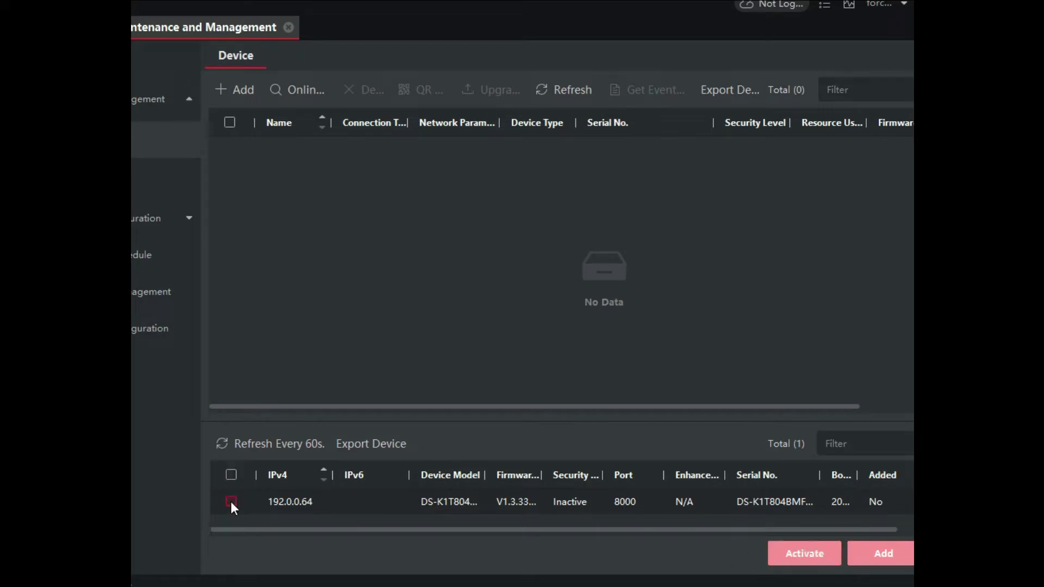
{"action": "left_click", "coordinate": [230, 501]}
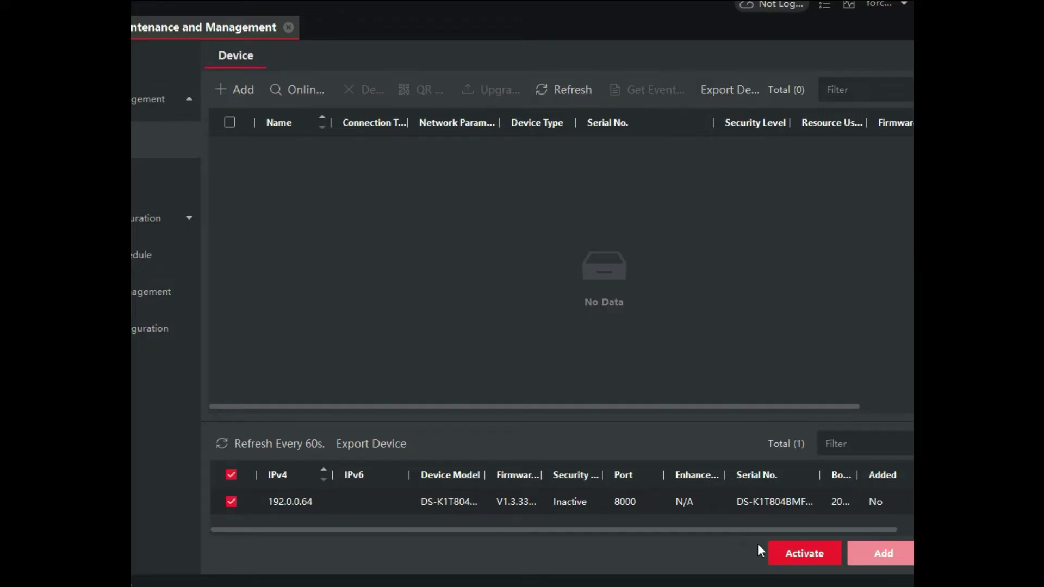
Step: Activate the 192.0.0.64 device with a confirmed admin password, skipping the security-question prompt
{"action": "left_click", "coordinate": [786, 559]}
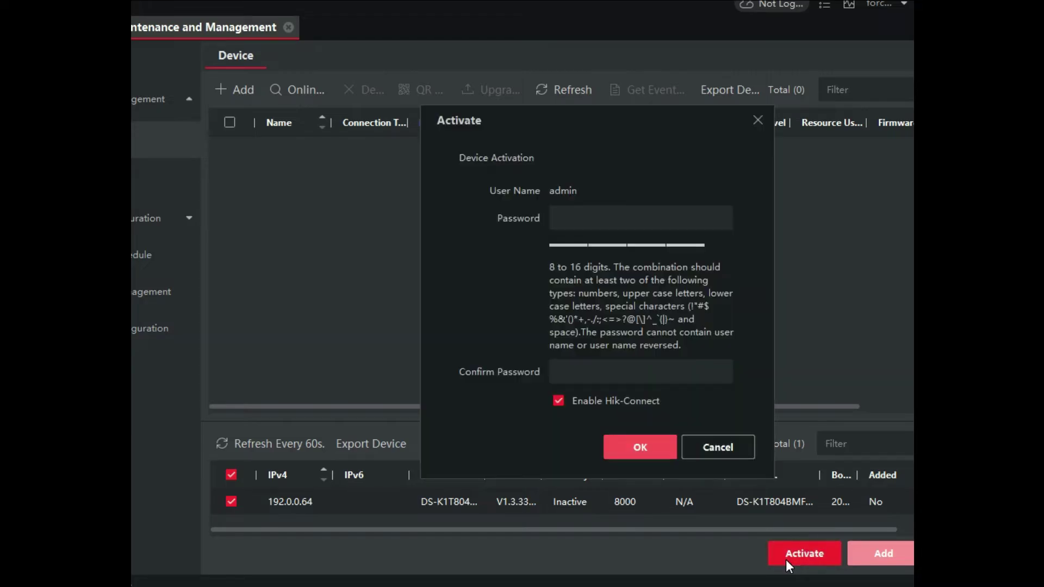
{"action": "left_click", "coordinate": [583, 218]}
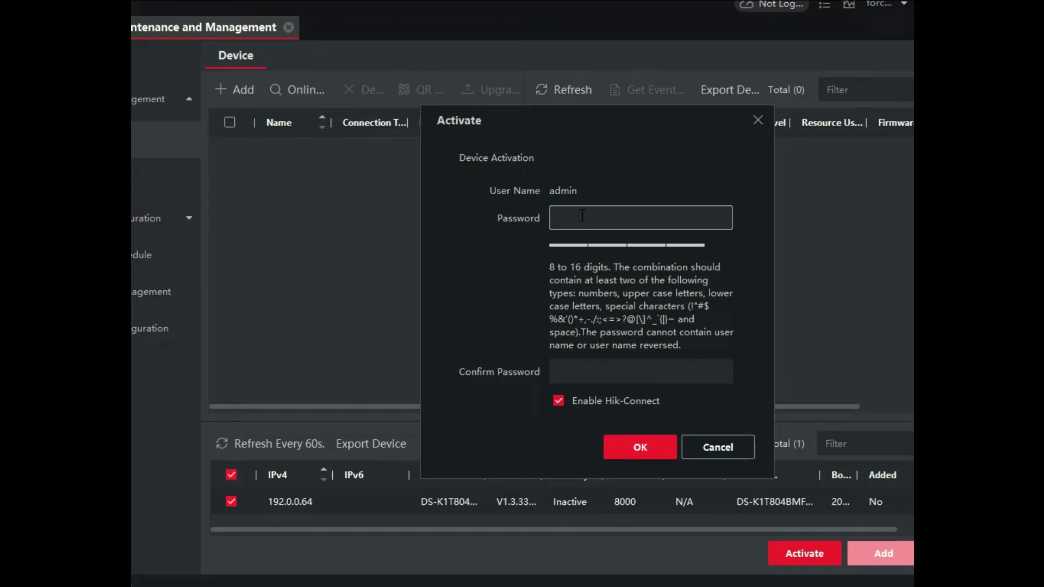
{"action": "type", "text": "•••••••••••••••"}
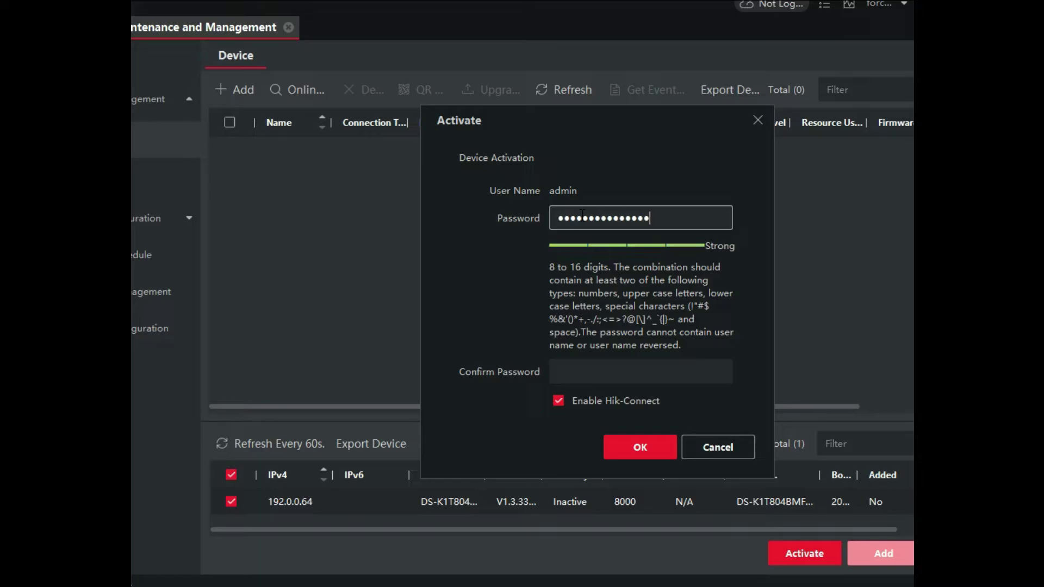
{"action": "left_click", "coordinate": [588, 370]}
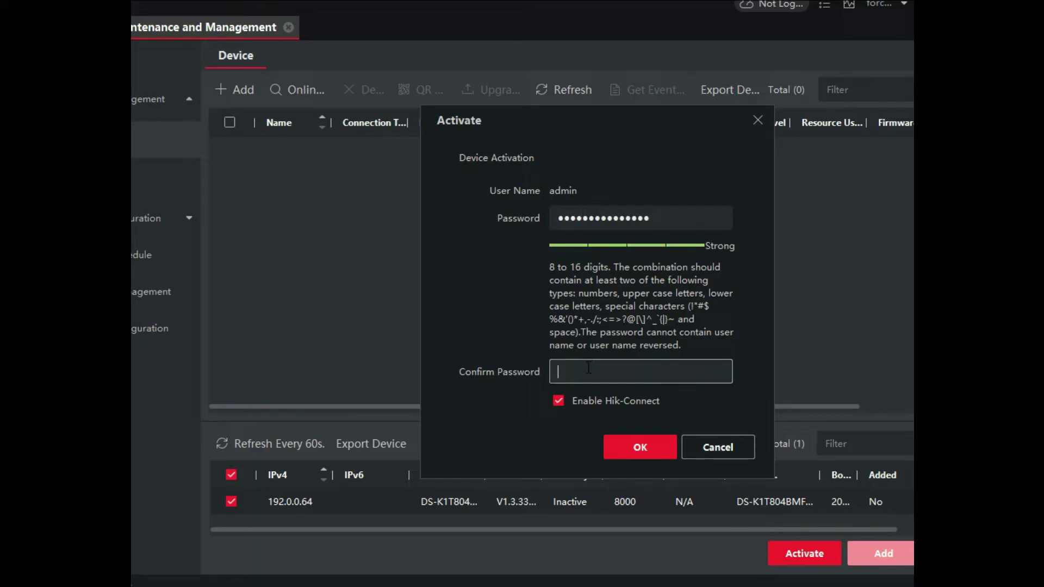
{"action": "type", "text": "•••••••••••••••"}
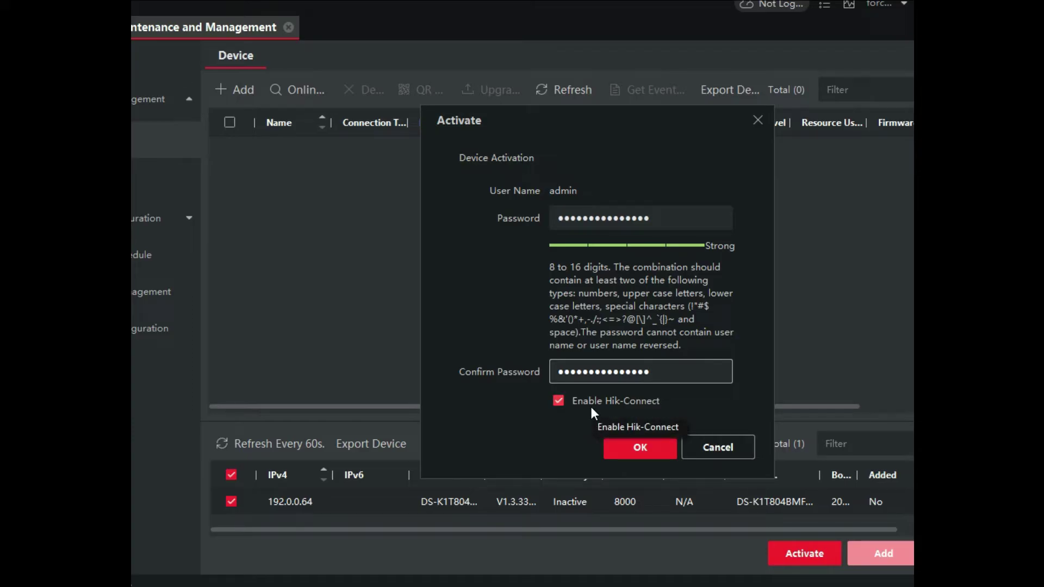
{"action": "left_click", "coordinate": [641, 455]}
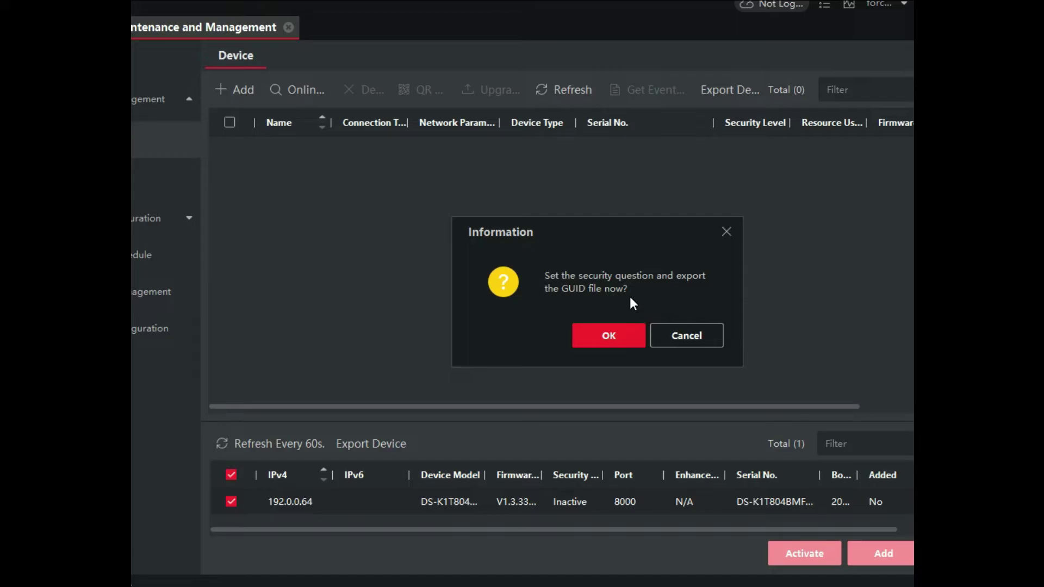
{"action": "left_click", "coordinate": [681, 337]}
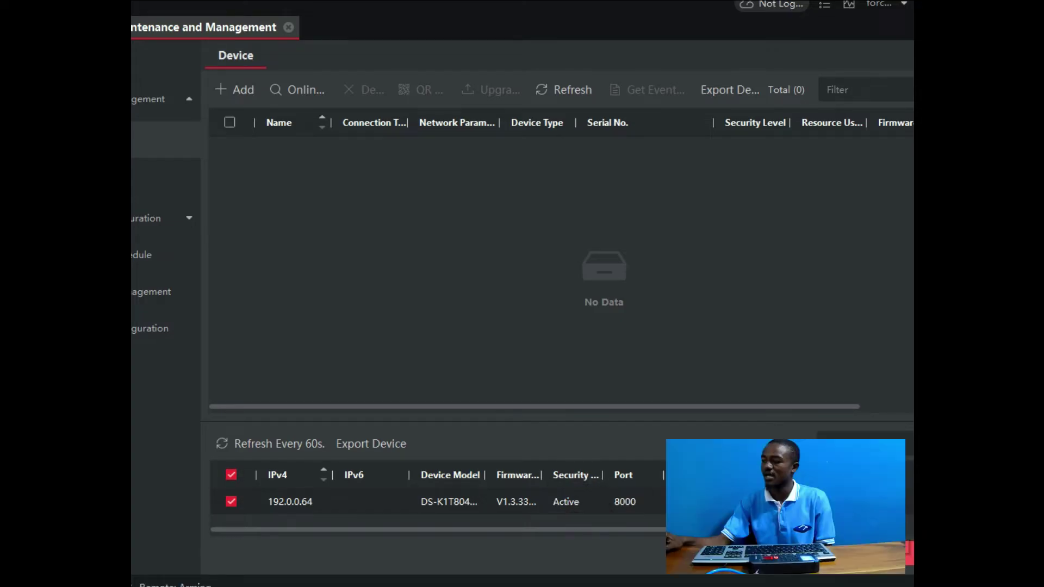
{"action": "left_click", "coordinate": [902, 14]}
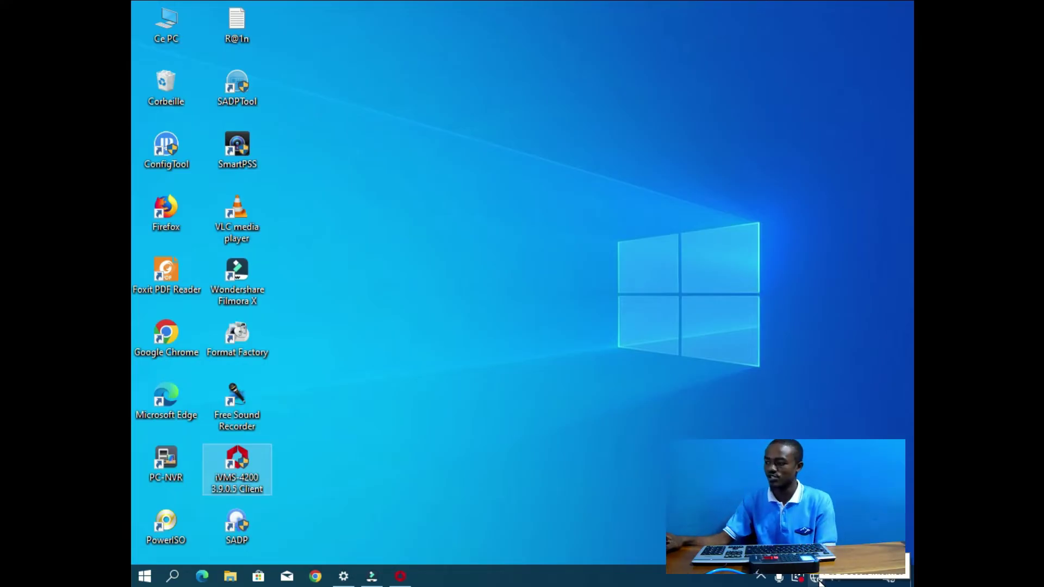
{"action": "left_click", "coordinate": [401, 577]}
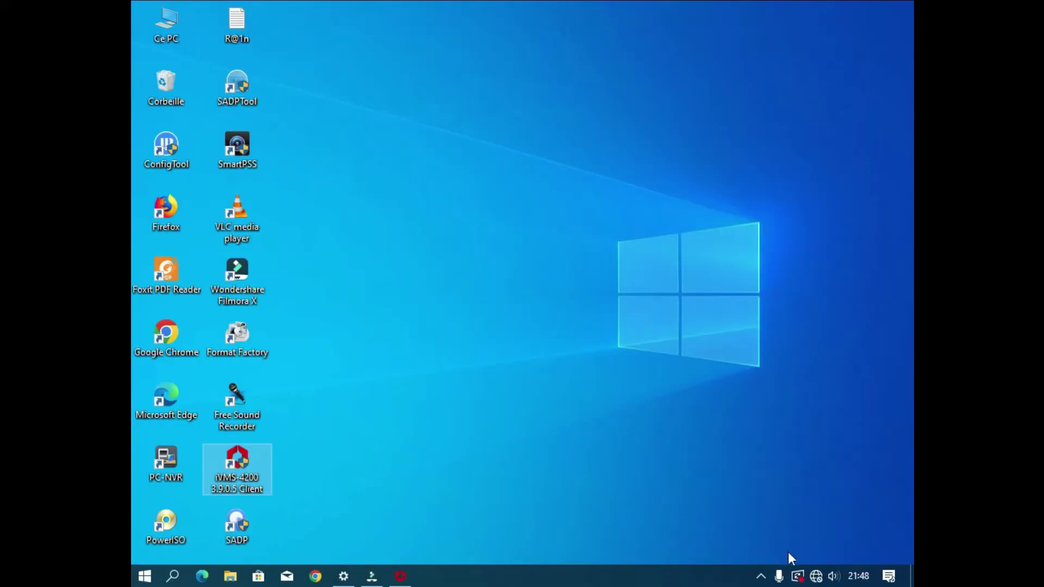
Step: Open the Ethernet adapter's Properties through network settings and Modifier les options d'adaptateur
{"action": "right_click", "coordinate": [818, 578]}
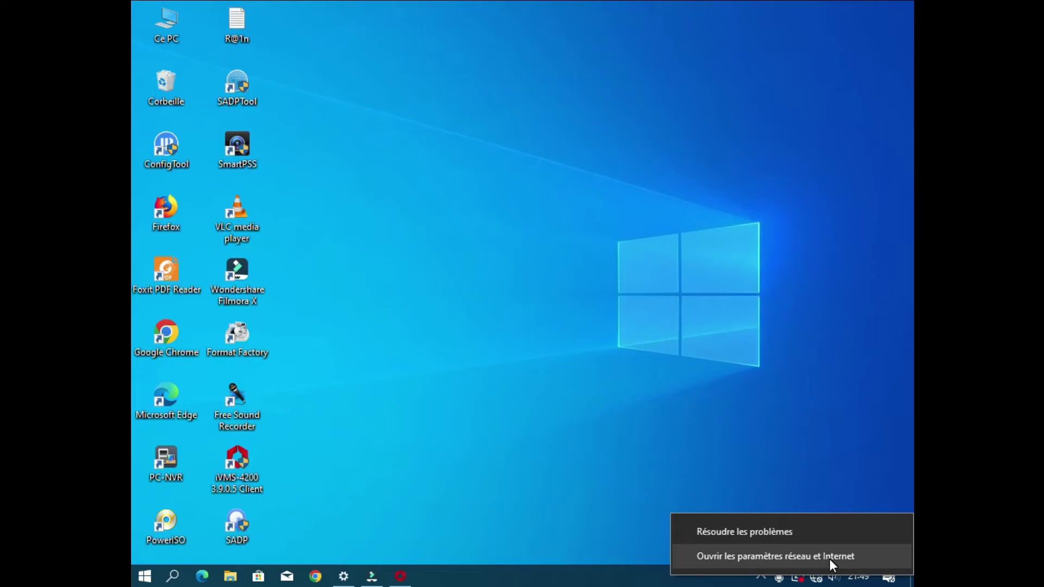
{"action": "left_click", "coordinate": [830, 559]}
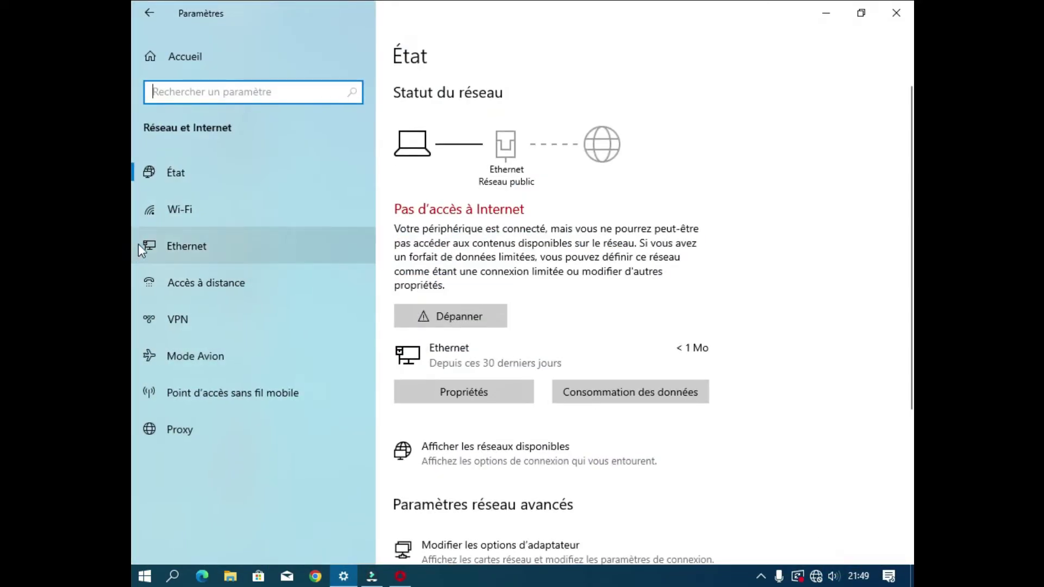
{"action": "left_click", "coordinate": [185, 245]}
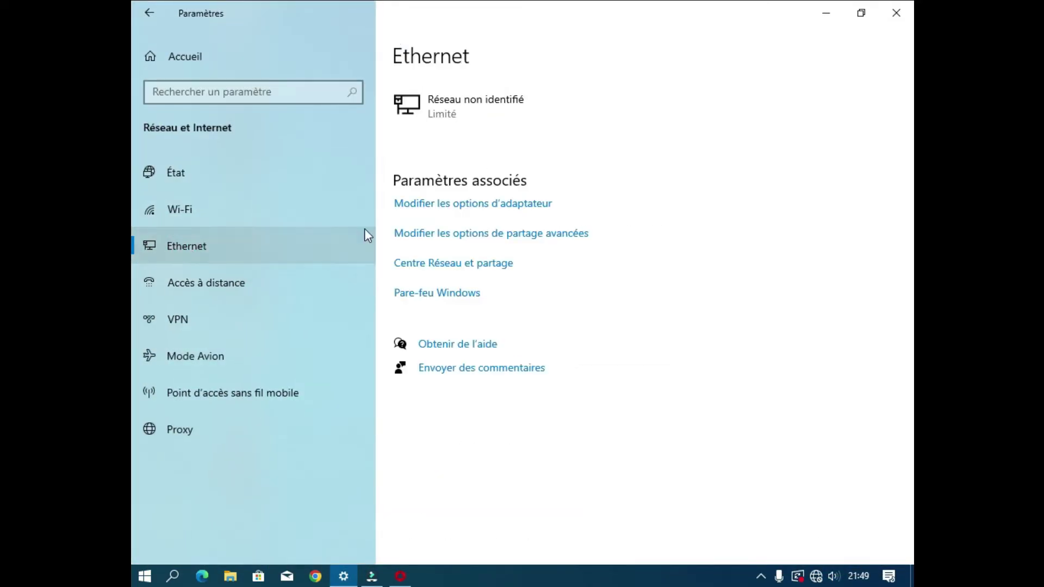
{"action": "left_click", "coordinate": [449, 212]}
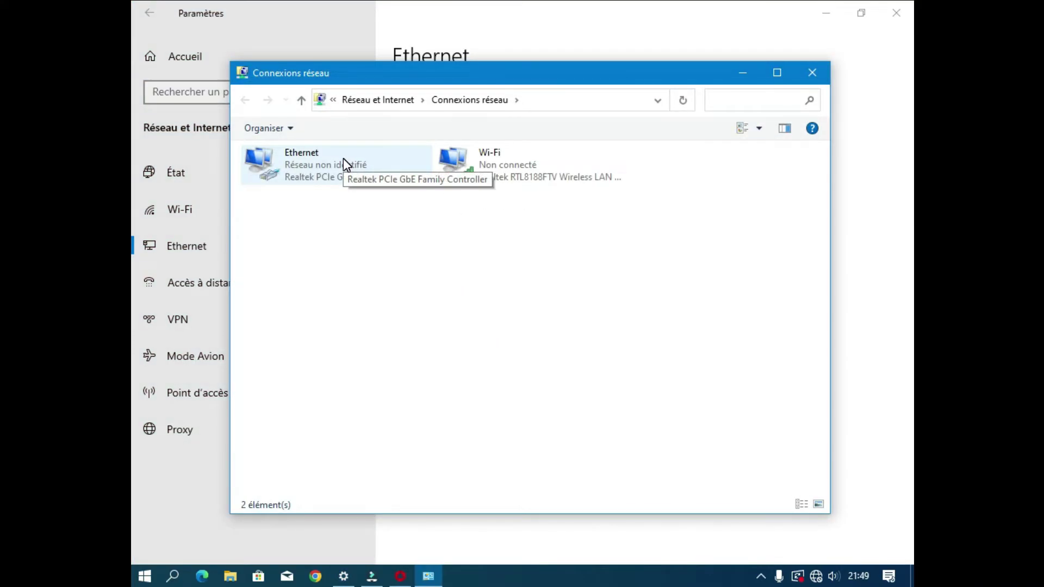
{"action": "double_click", "coordinate": [344, 158]}
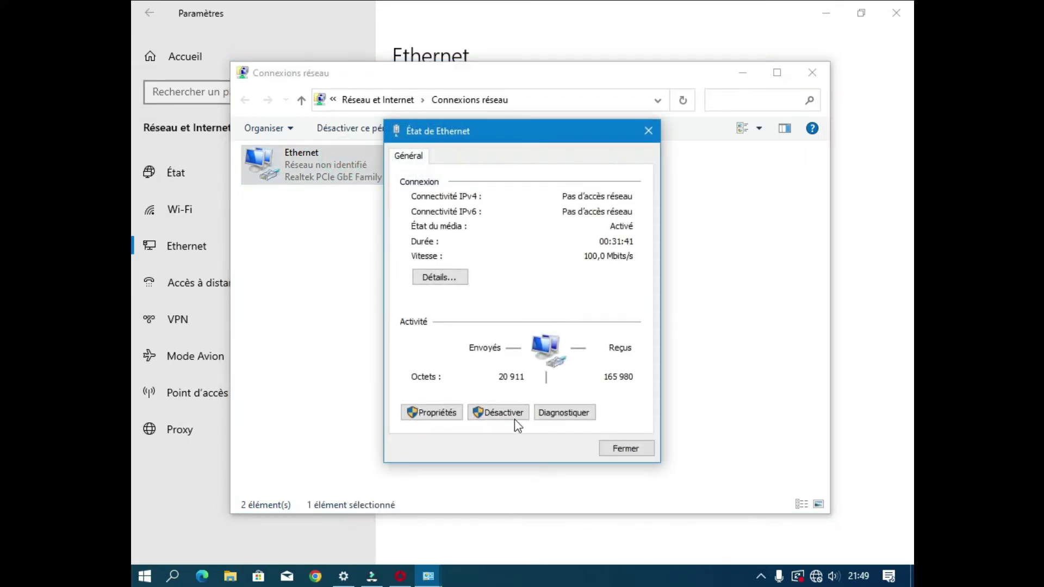
{"action": "left_click", "coordinate": [450, 413]}
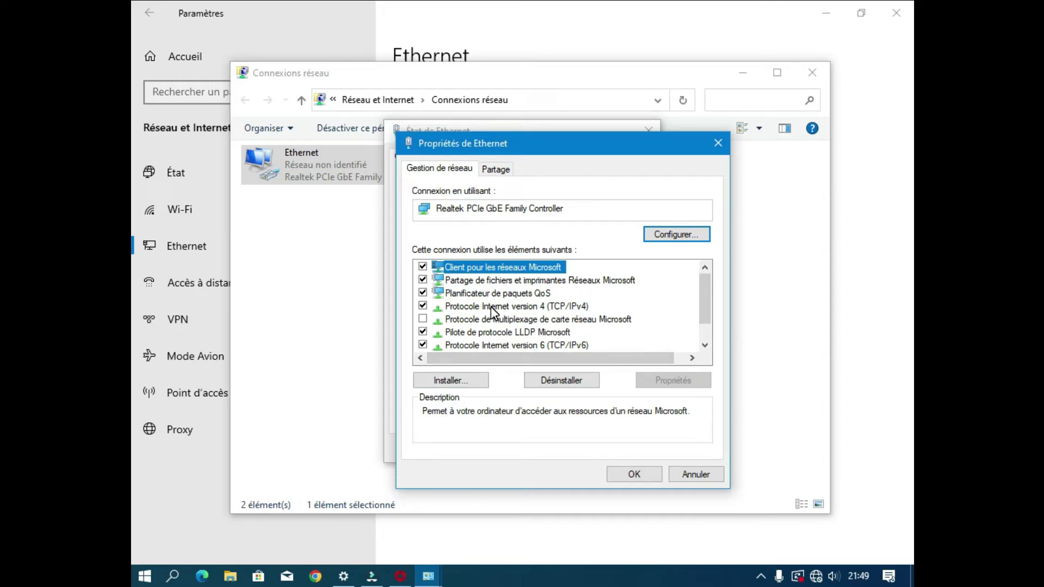
Step: Set TCP/IPv4 to a fixed IP 192.0.0.1, mask 255.255.255.0, gateway 192.0.0.64
{"action": "double_click", "coordinate": [492, 307]}
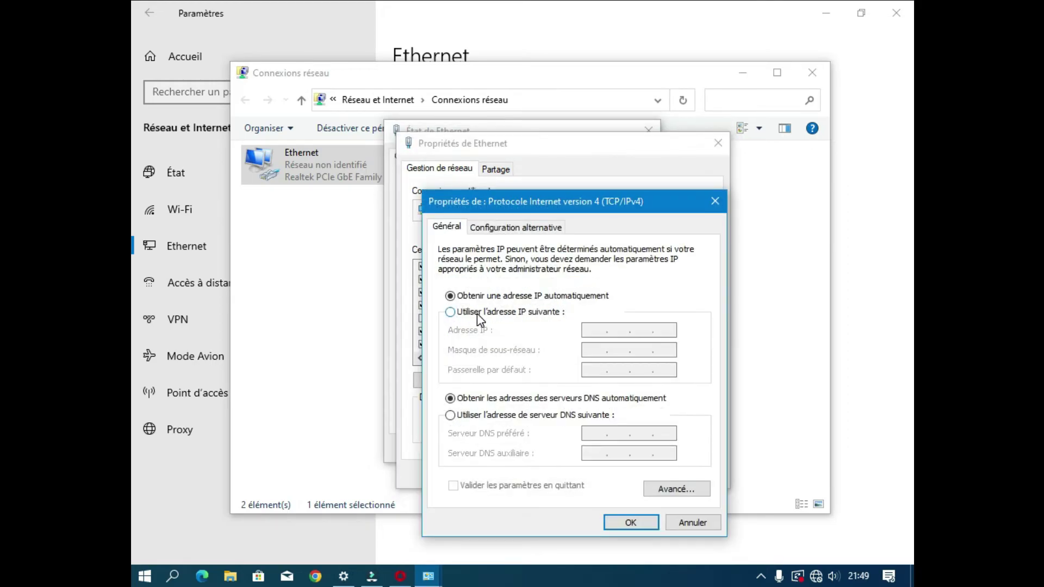
{"action": "left_click", "coordinate": [477, 313]}
{"action": "left_click", "coordinate": [601, 331]}
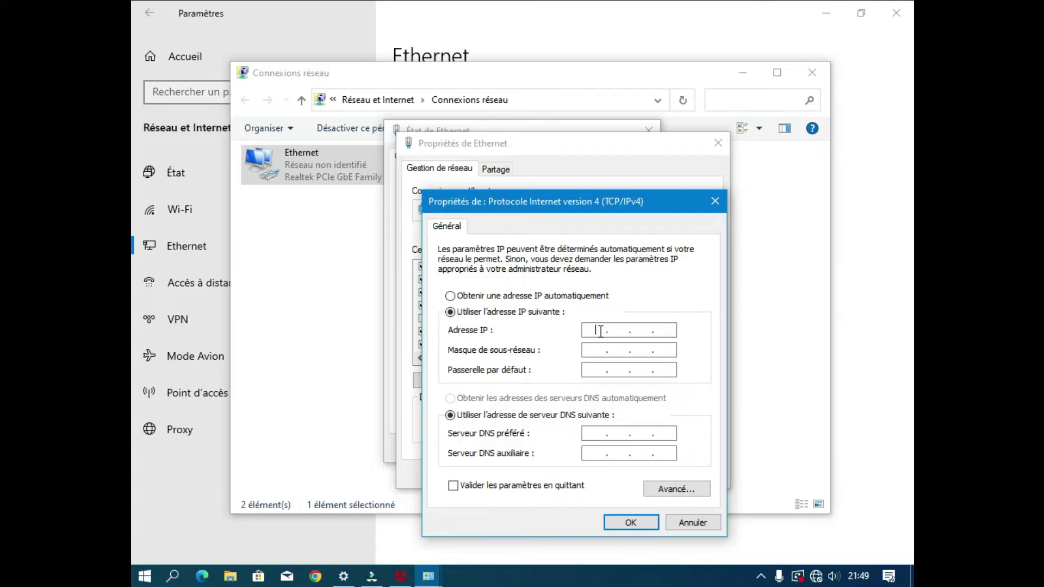
{"action": "type", "text": "192 . . ."}
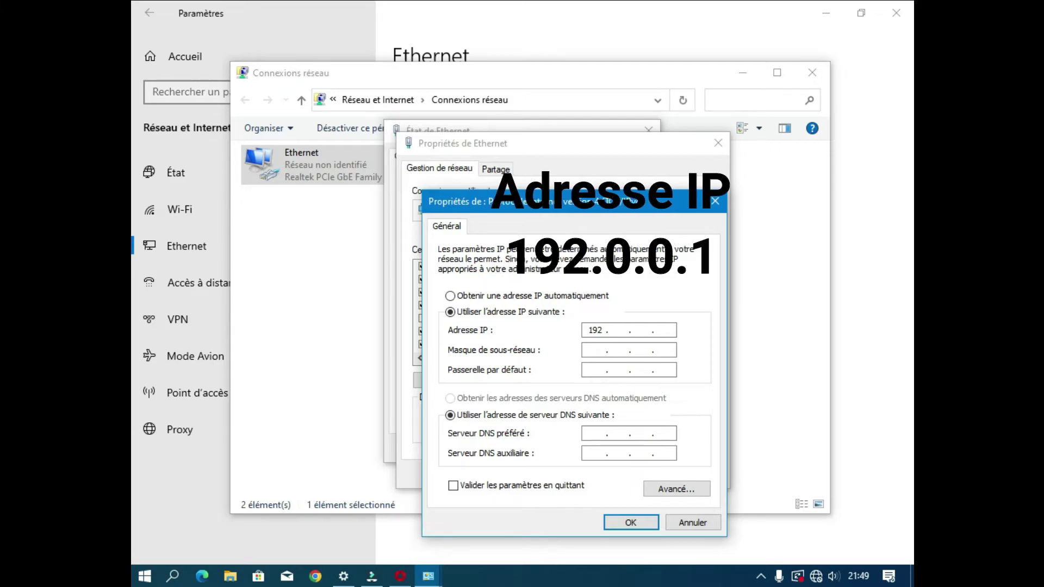
{"action": "type", "text": "0.01"}
{"action": "left_click", "coordinate": [590, 350]}
{"action": "left_click", "coordinate": [594, 368]}
{"action": "type", "text": "192 . 0 . 0 . 64"}
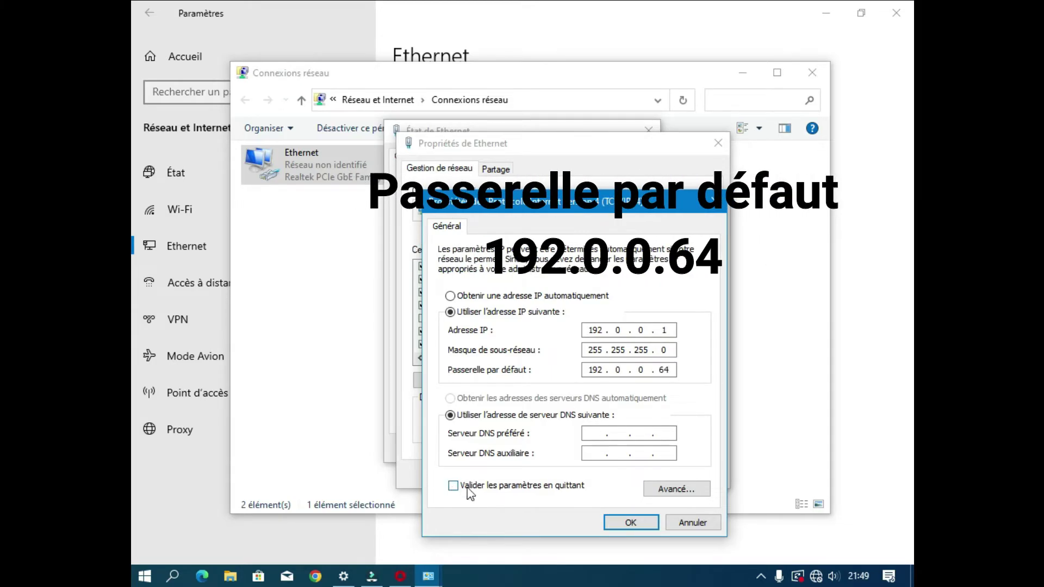
Step: Apply the IPv4 settings and close the Ethernet and network windows
{"action": "left_click", "coordinate": [618, 521]}
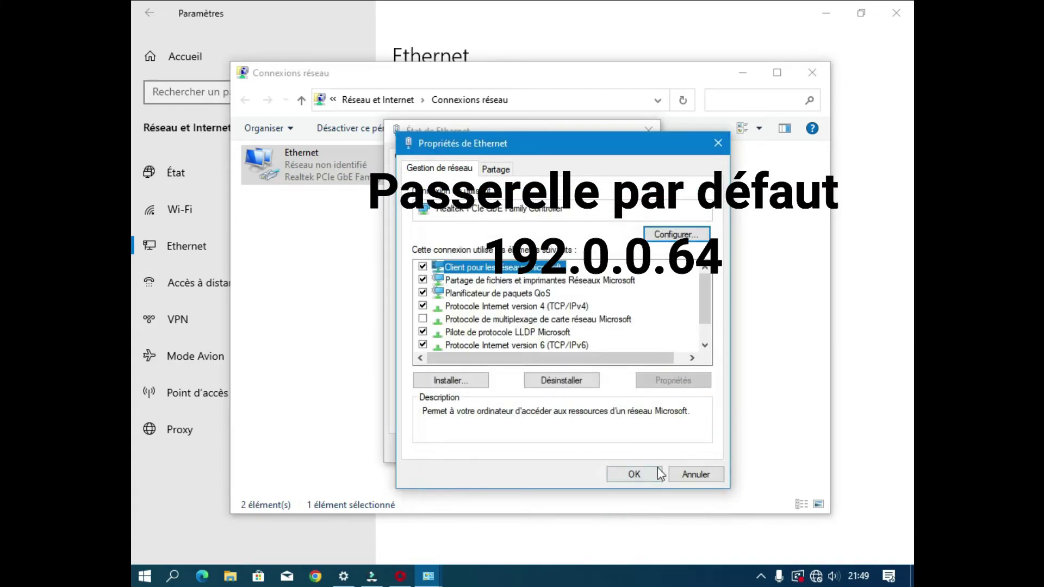
{"action": "left_click", "coordinate": [631, 474]}
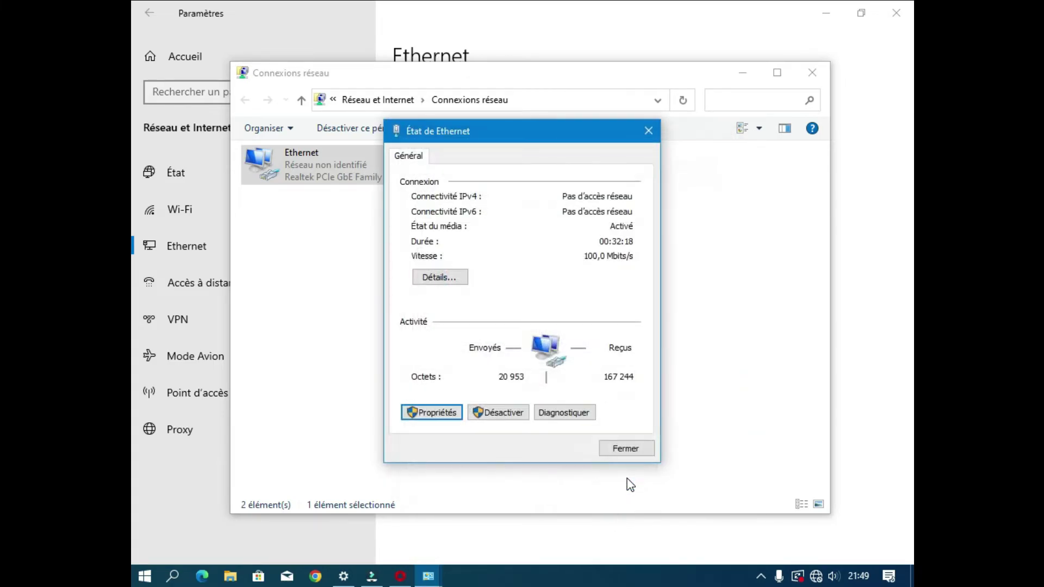
{"action": "left_click", "coordinate": [637, 452]}
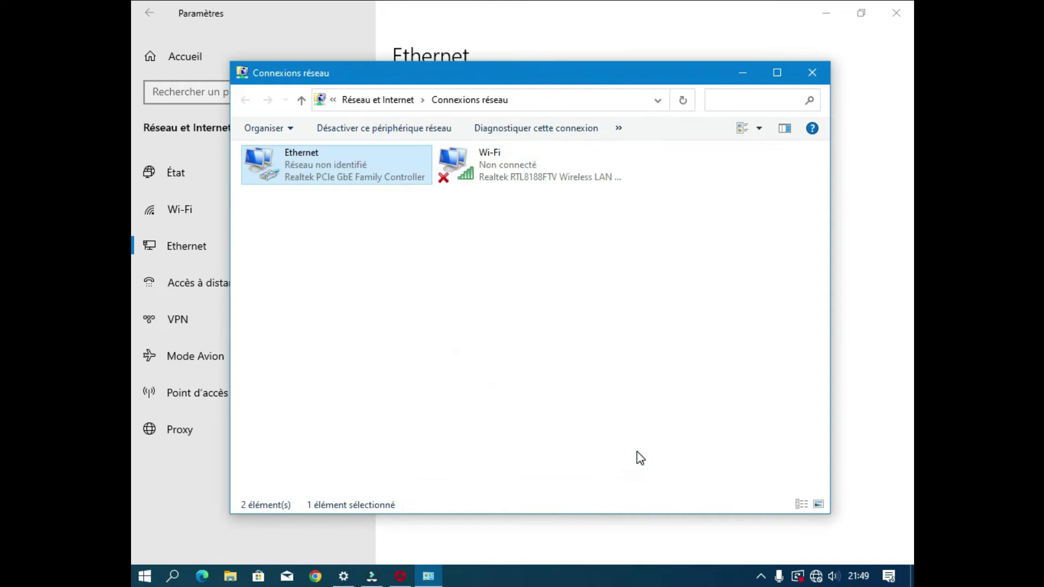
{"action": "left_click", "coordinate": [815, 77]}
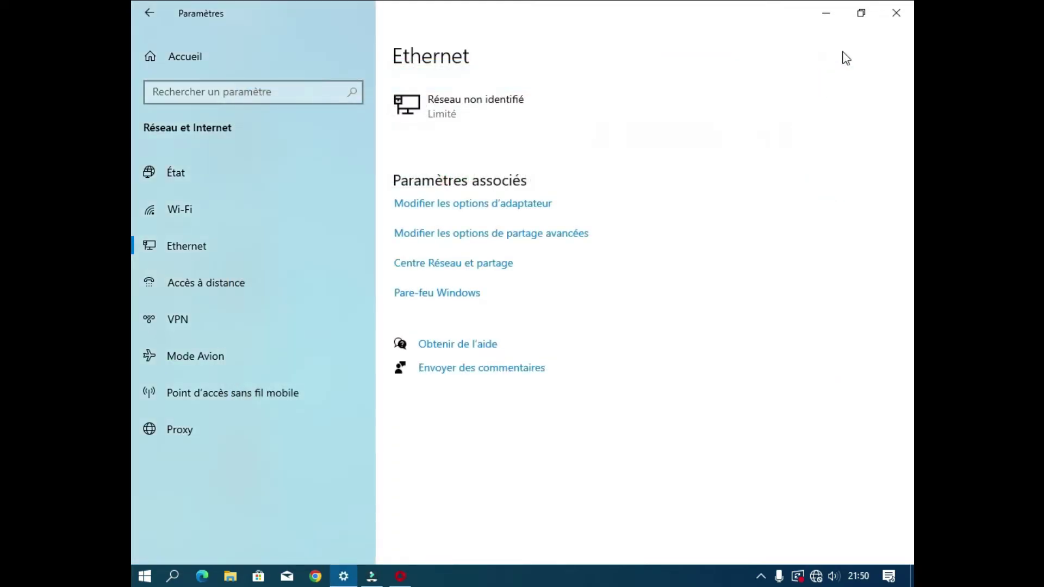
{"action": "left_click", "coordinate": [896, 14]}
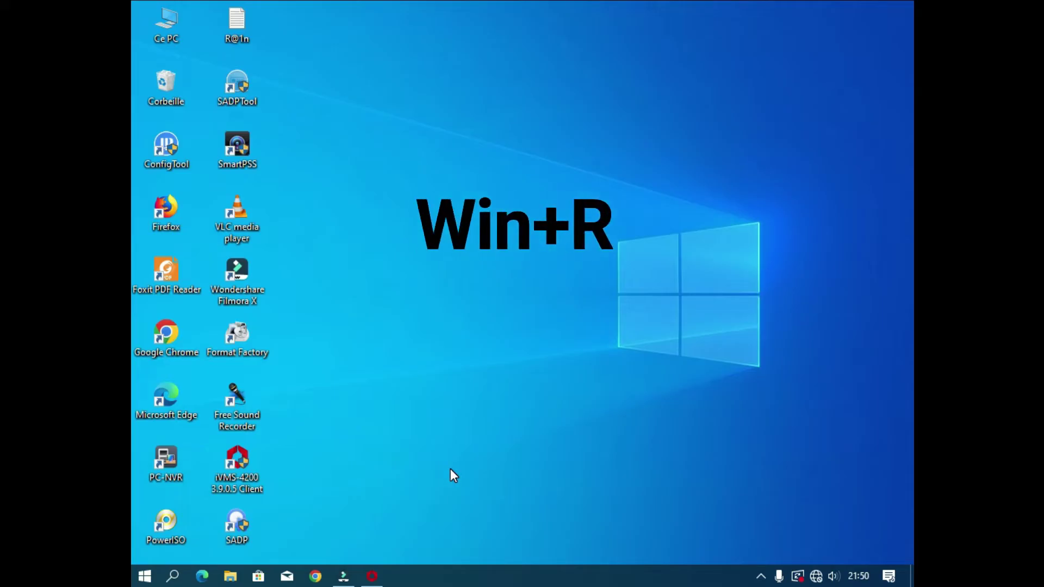
Step: Launch cmd via Win+R and run ping 192.0.0.64
{"action": "key", "text": "super+r"}
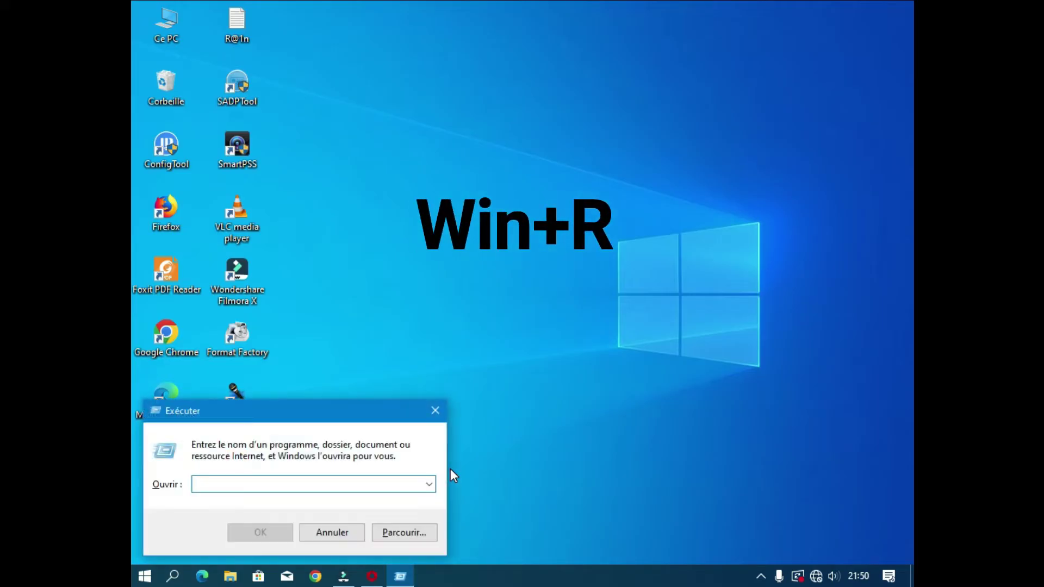
{"action": "type", "text": "cmd"}
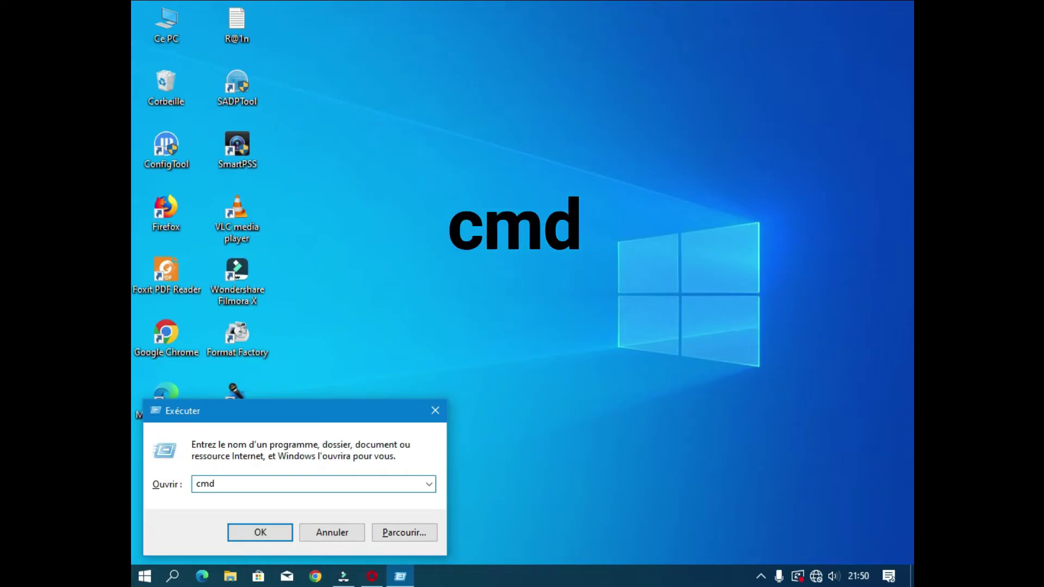
{"action": "key", "text": "Return"}
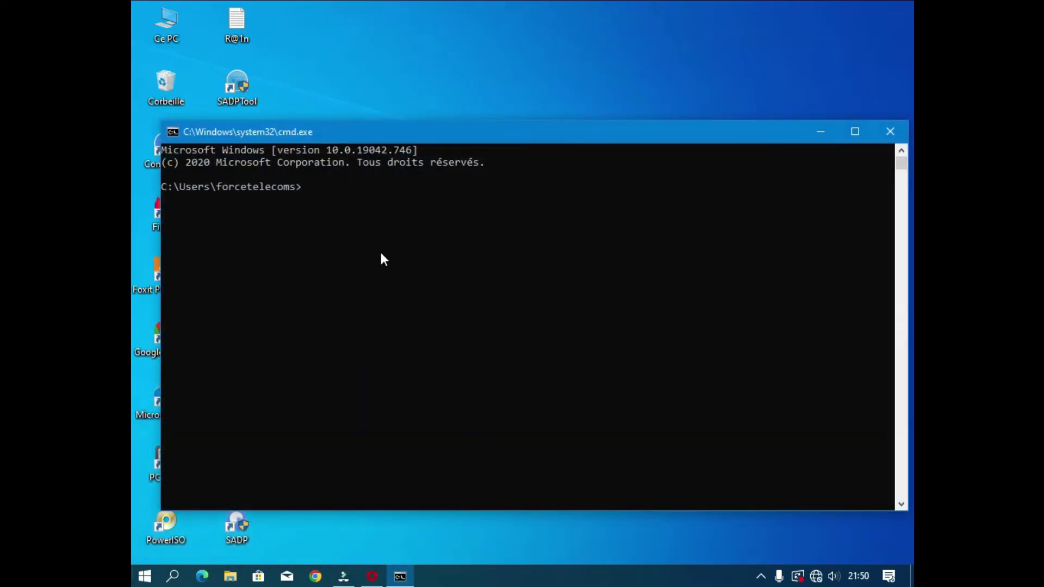
{"action": "type", "text": "ping 19"}
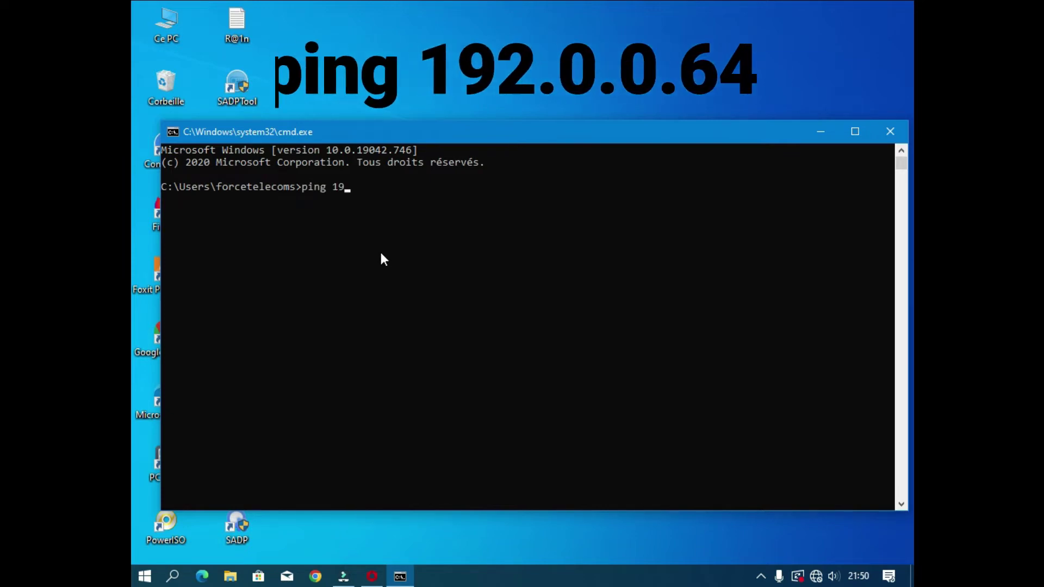
{"action": "type", "text": "2.0.0."}
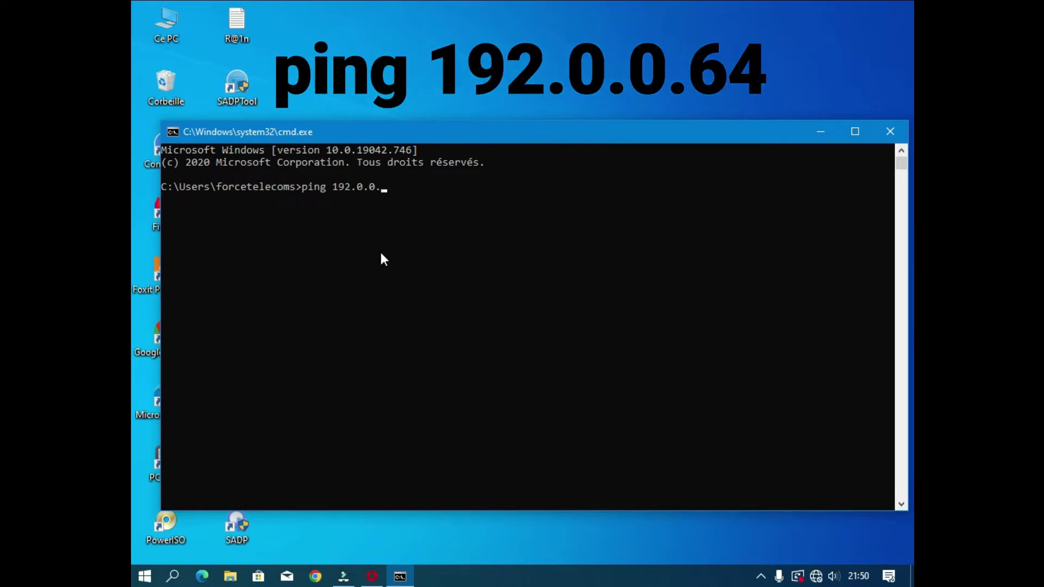
{"action": "type", "text": "64"}
{"action": "key", "text": "Return"}
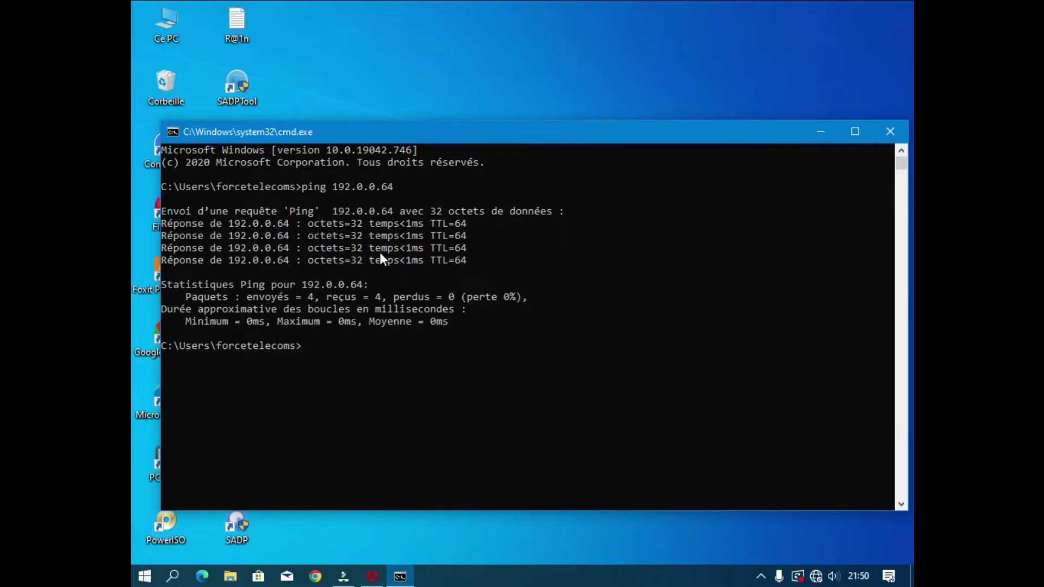
Step: Add the 192.0.0.64 device named pharmacie, re-entering its password and enabling time synchronization
{"action": "left_click", "coordinate": [890, 131]}
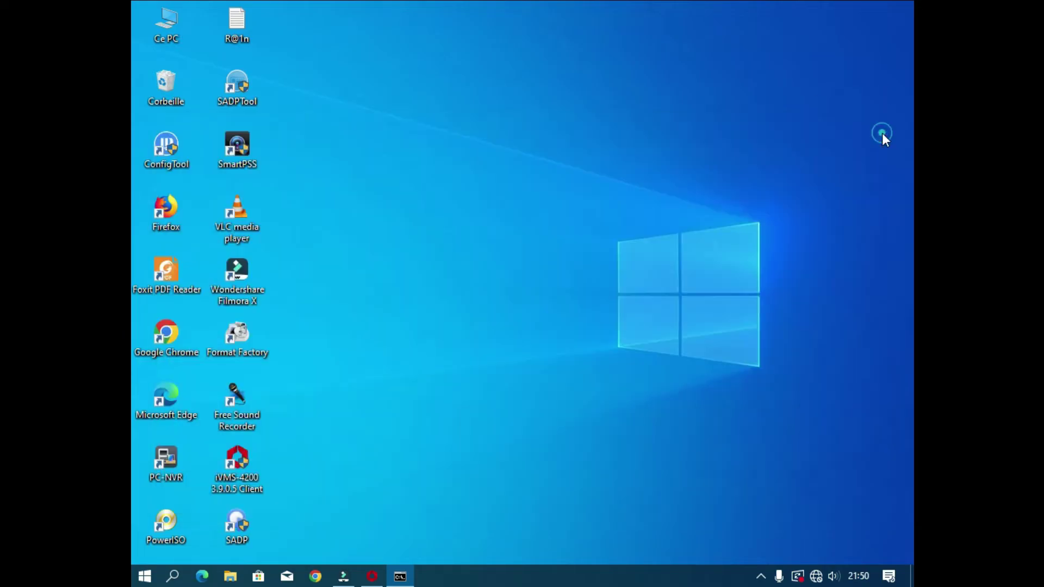
{"action": "left_click", "coordinate": [373, 578]}
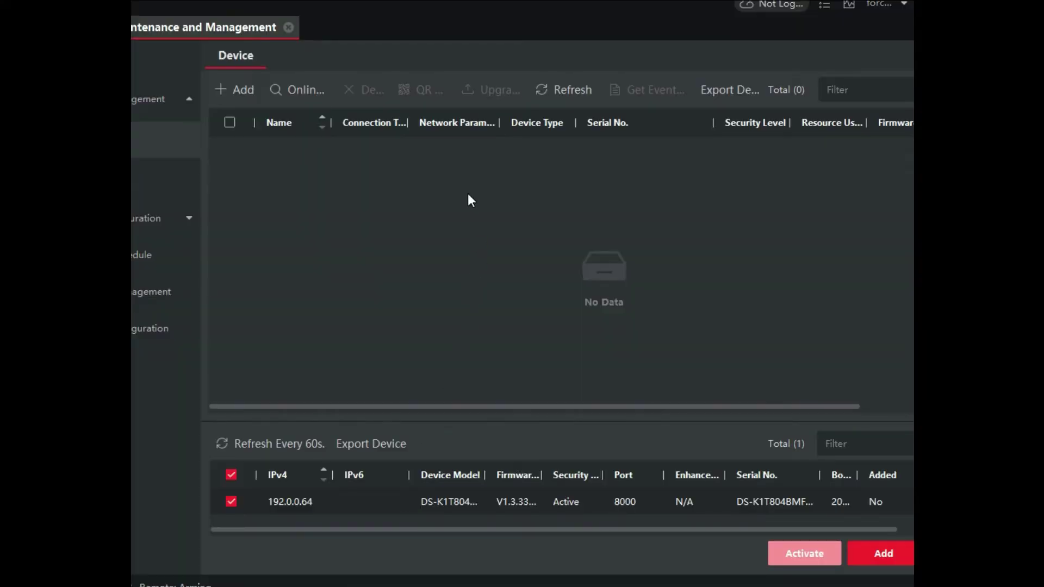
{"action": "left_click", "coordinate": [882, 555]}
{"action": "left_click", "coordinate": [630, 143]}
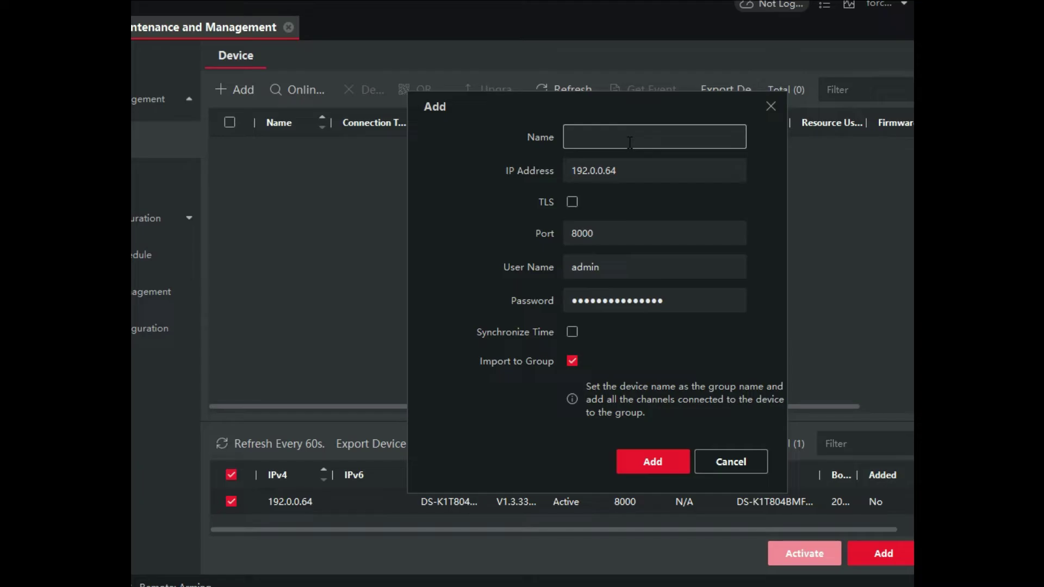
{"action": "type", "text": "pharmacie"}
{"action": "left_click", "coordinate": [667, 304]}
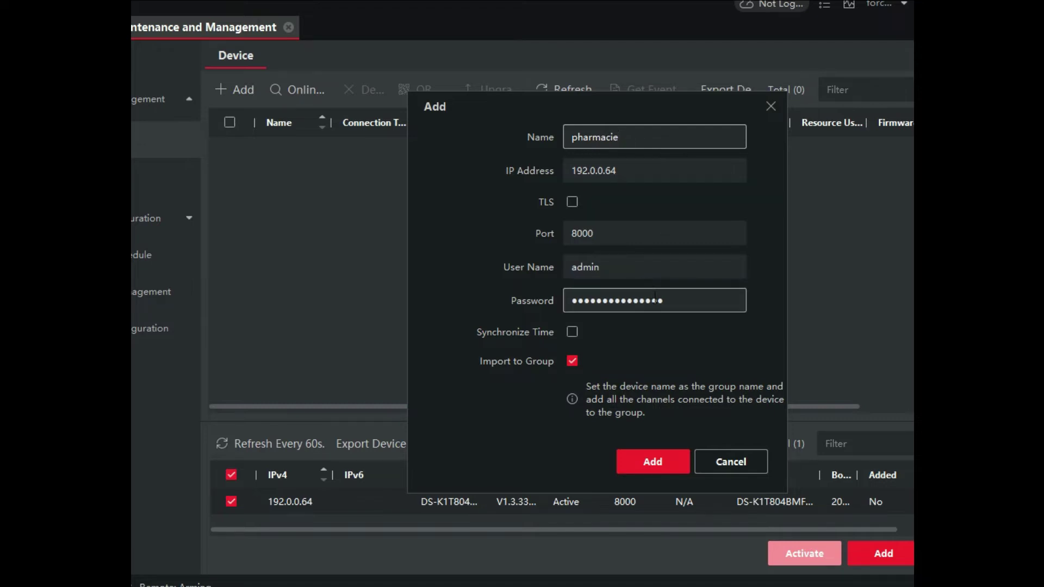
{"action": "left_click_drag", "start_coordinate": [667, 306], "coordinate": [541, 326]}
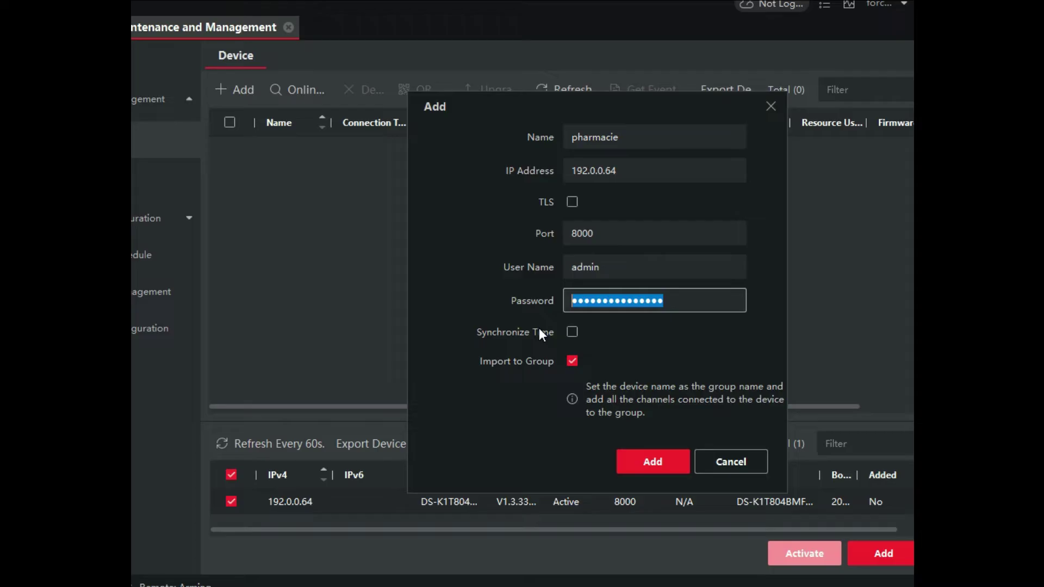
{"action": "type", "text": "***************"}
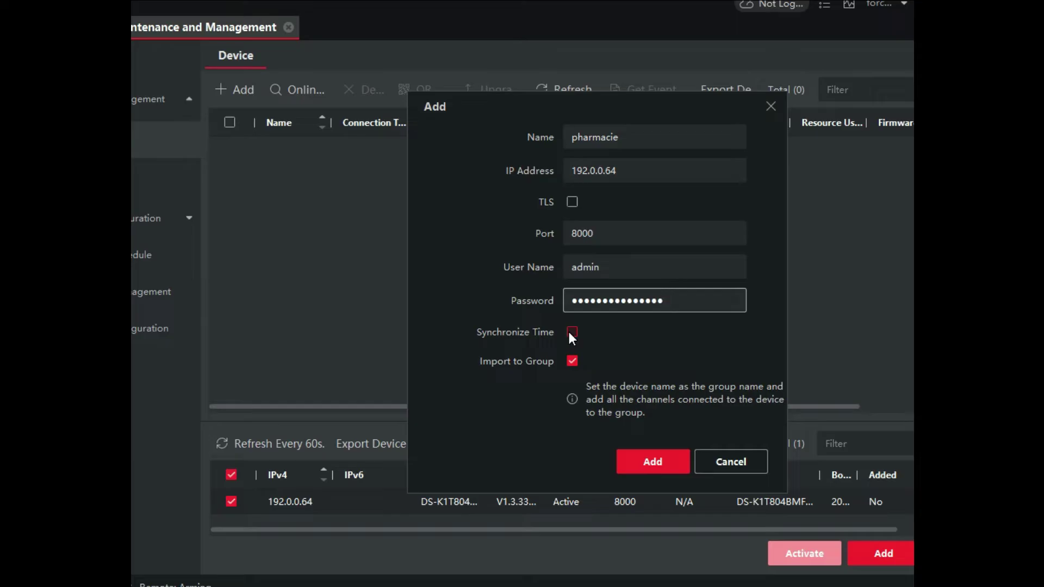
{"action": "left_click", "coordinate": [571, 332]}
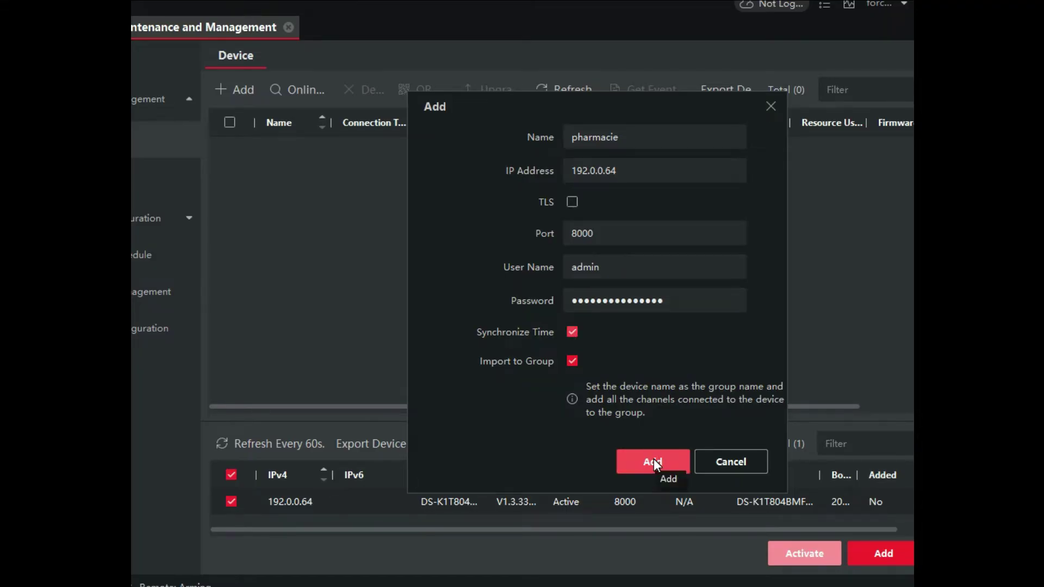
{"action": "left_click", "coordinate": [654, 462]}
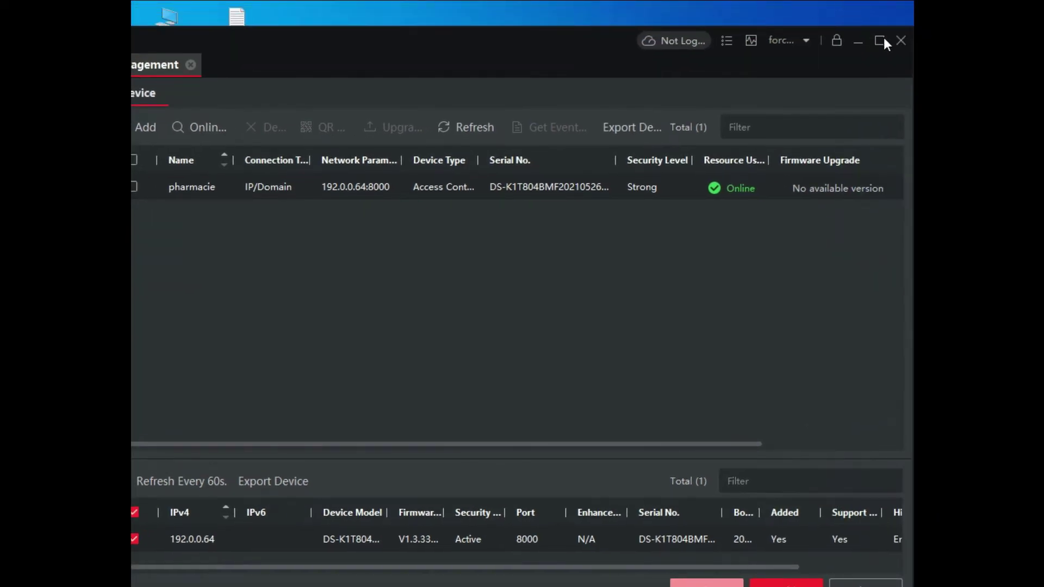
Step: Maximize iVMS-4200 and go to the Person module from the Time and Attendance Wizard
{"action": "left_click", "coordinate": [880, 40]}
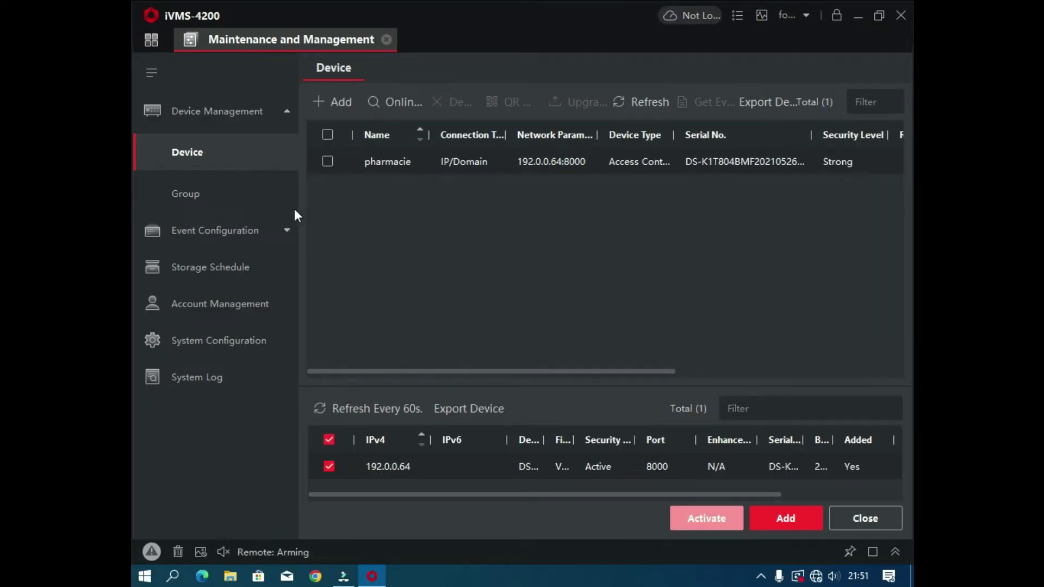
{"action": "left_click", "coordinate": [152, 41]}
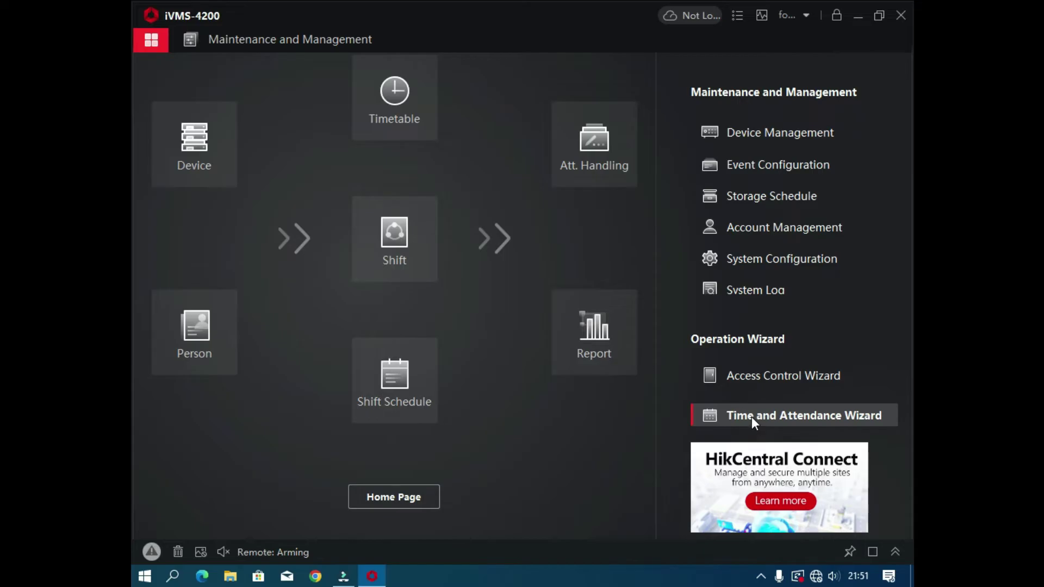
{"action": "left_click", "coordinate": [210, 331]}
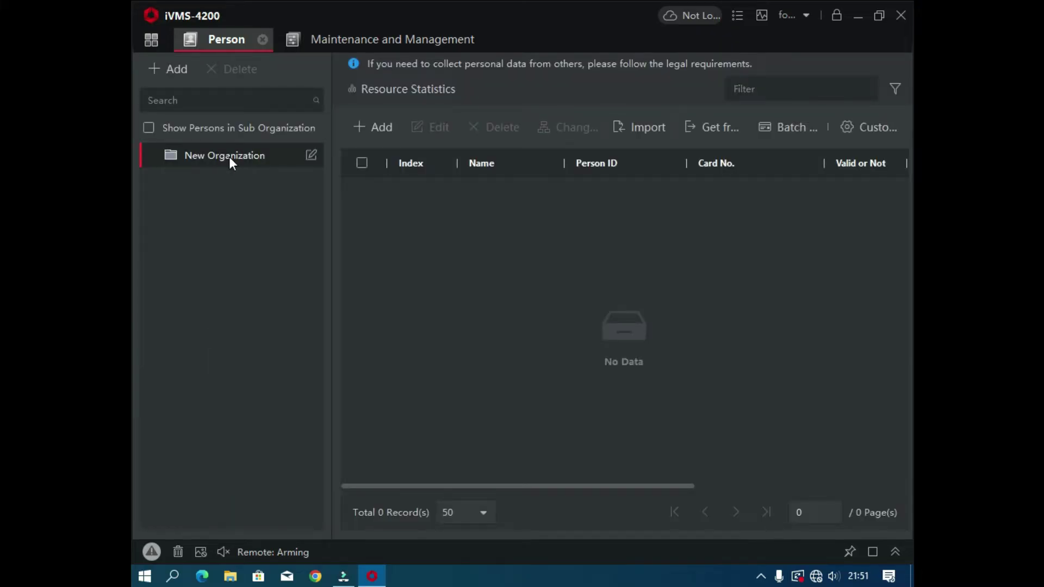
Step: Rename the default New Organization to 'pharmacie'
{"action": "left_click", "coordinate": [311, 157]}
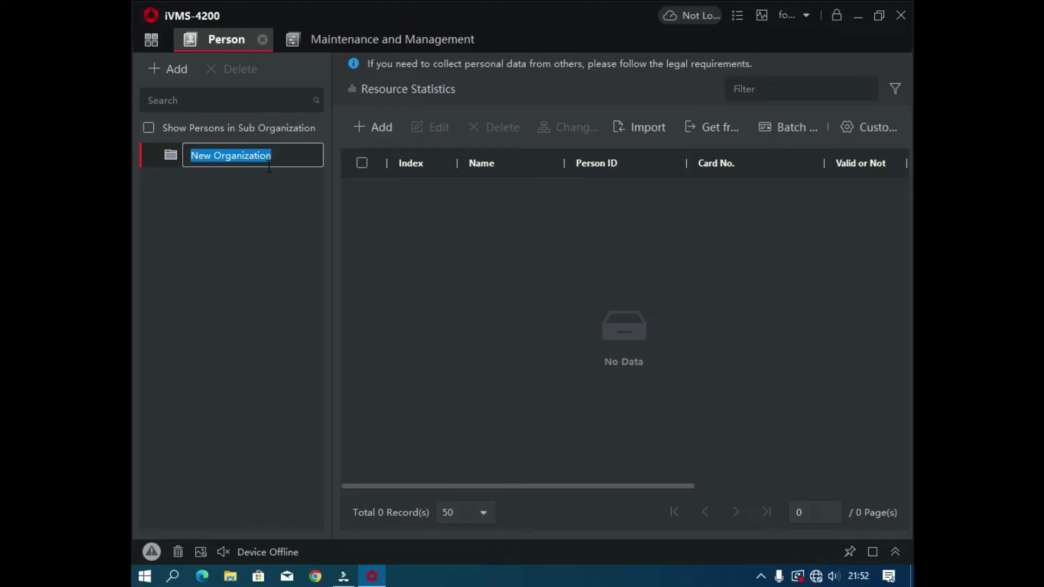
{"action": "type", "text": "phar"}
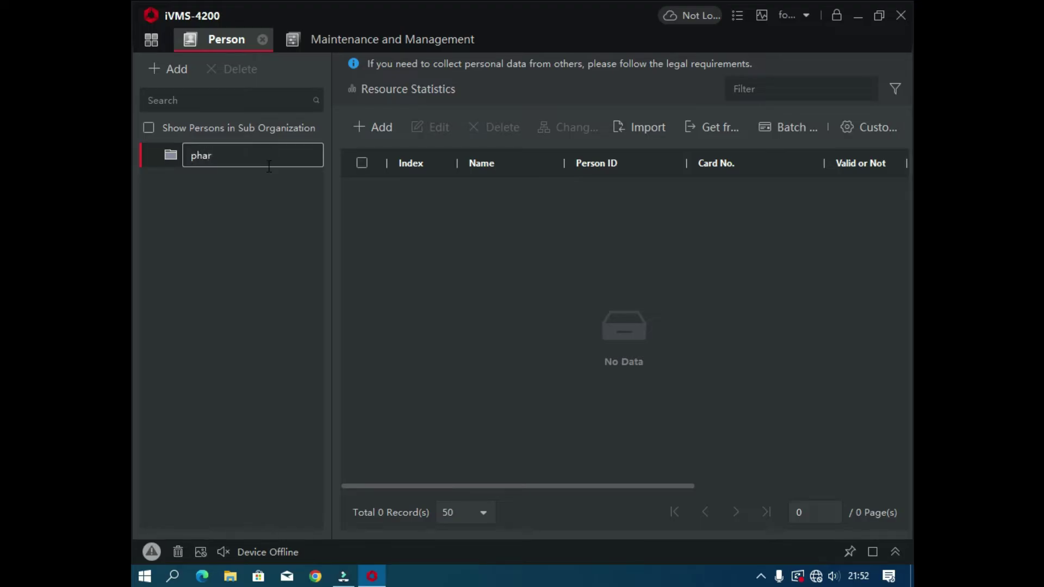
{"action": "type", "text": "ma"}
{"action": "type", "text": "ie"}
{"action": "left_click", "coordinate": [265, 204]}
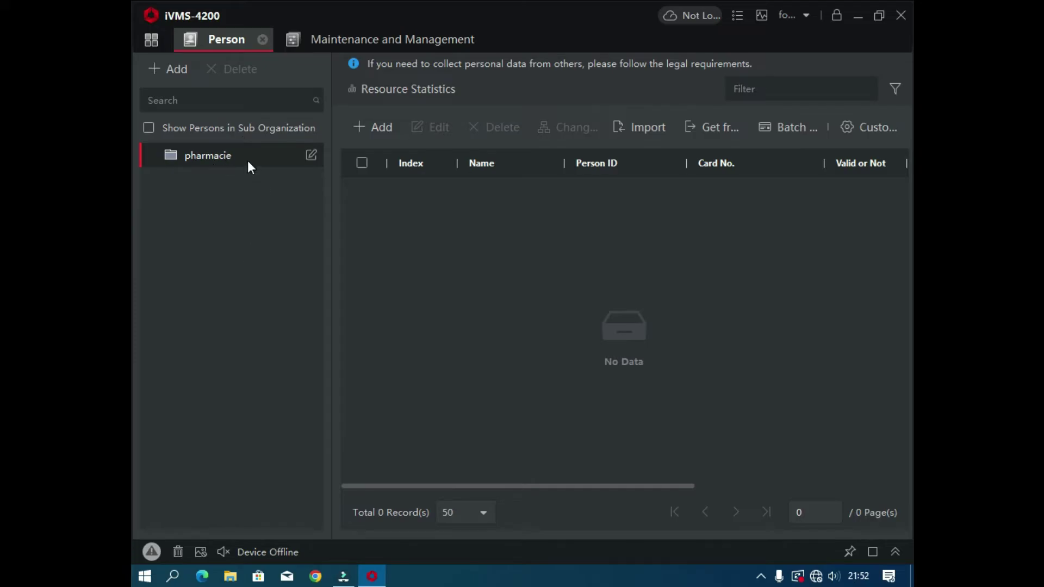
Step: Add sub-organizations 'pharmicien' and 'employe' under pharmacie, then start adding a person to pharmicien
{"action": "left_click", "coordinate": [171, 70]}
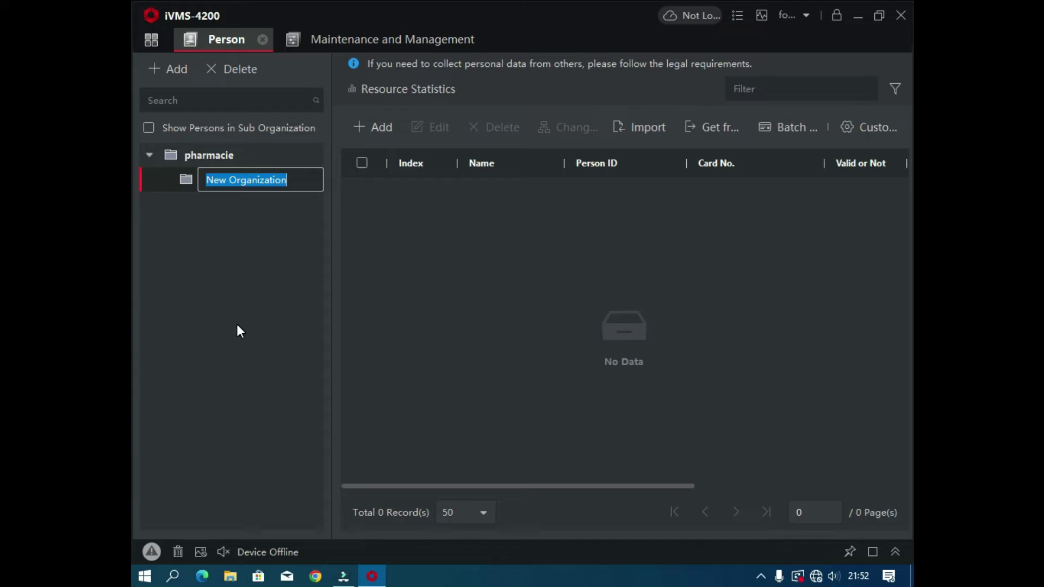
{"action": "type", "text": "ph"}
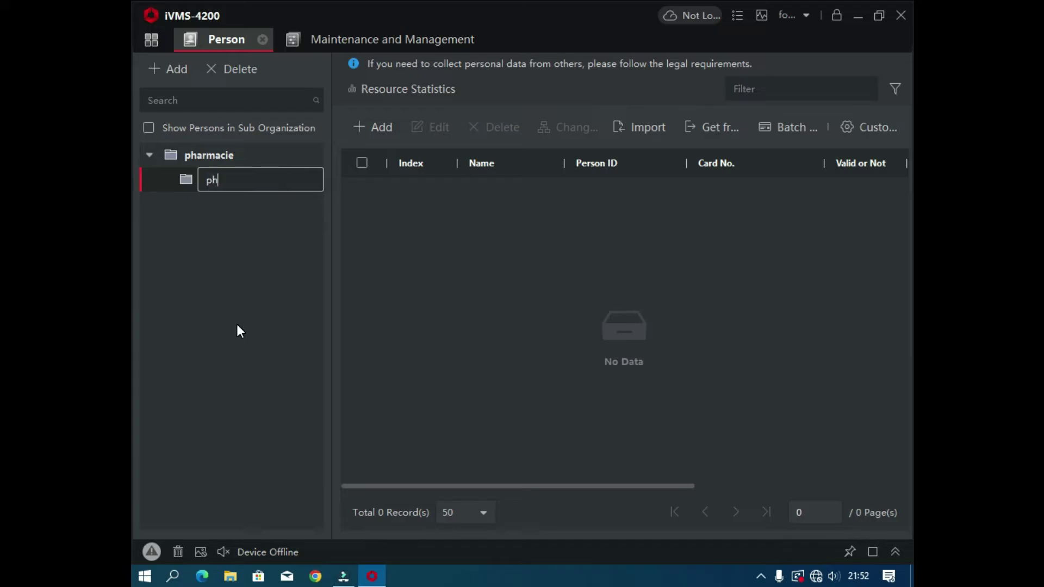
{"action": "type", "text": "armicien"}
{"action": "key", "text": "Return"}
{"action": "left_click", "coordinate": [213, 156]}
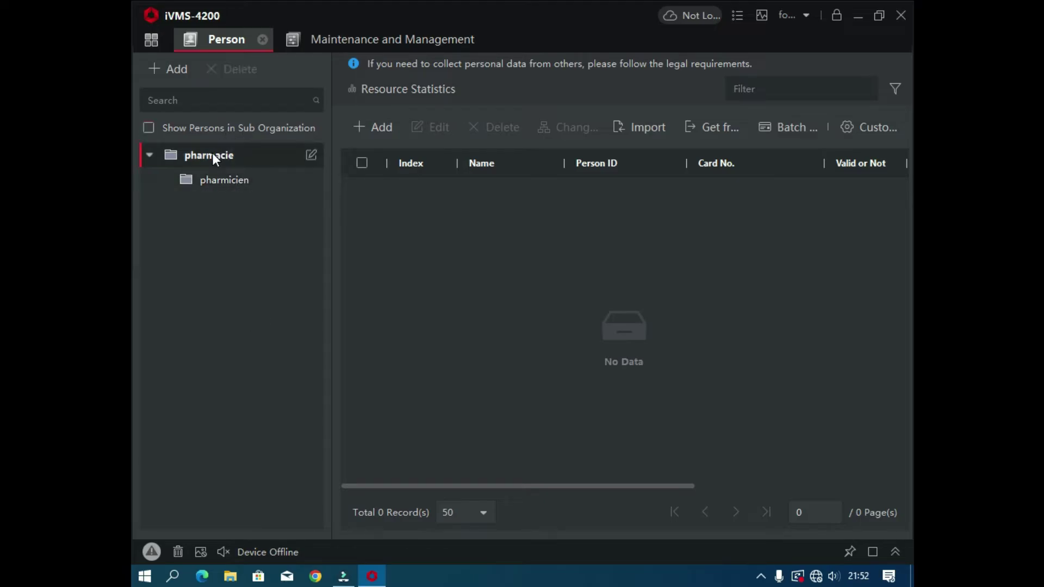
{"action": "left_click", "coordinate": [181, 74]}
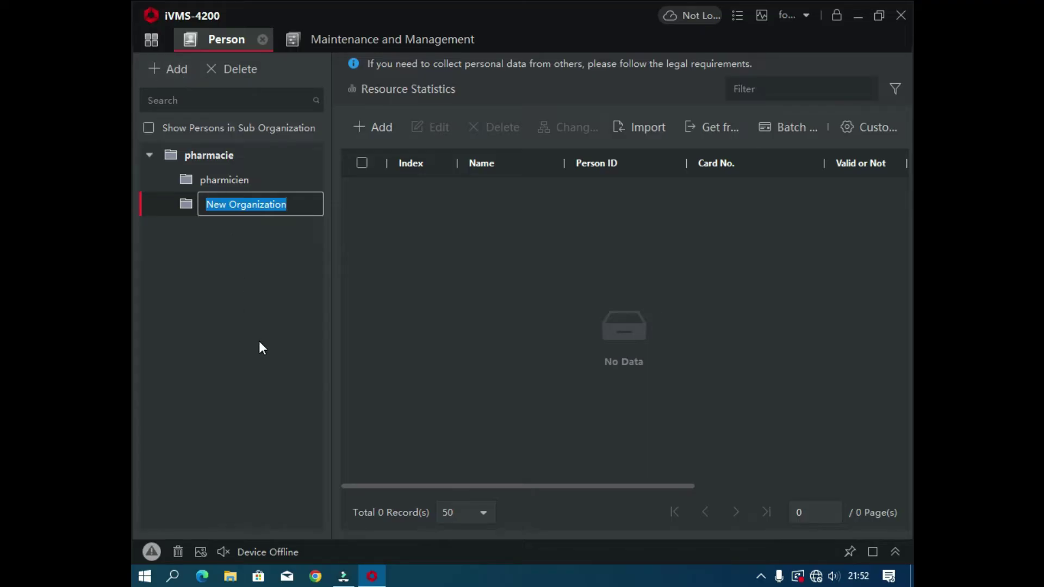
{"action": "type", "text": "em"}
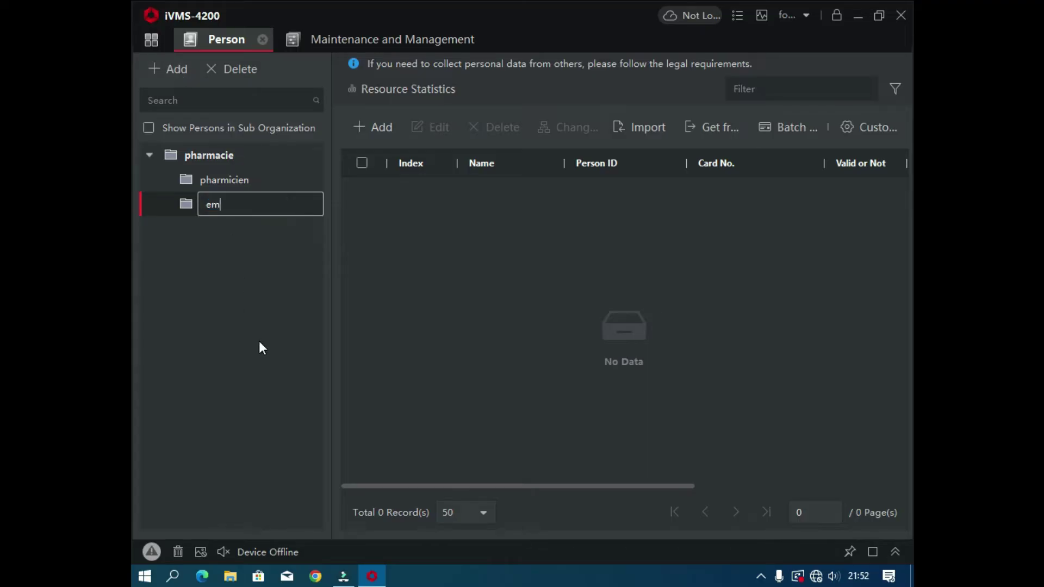
{"action": "type", "text": "ploye"}
{"action": "key", "text": "Return"}
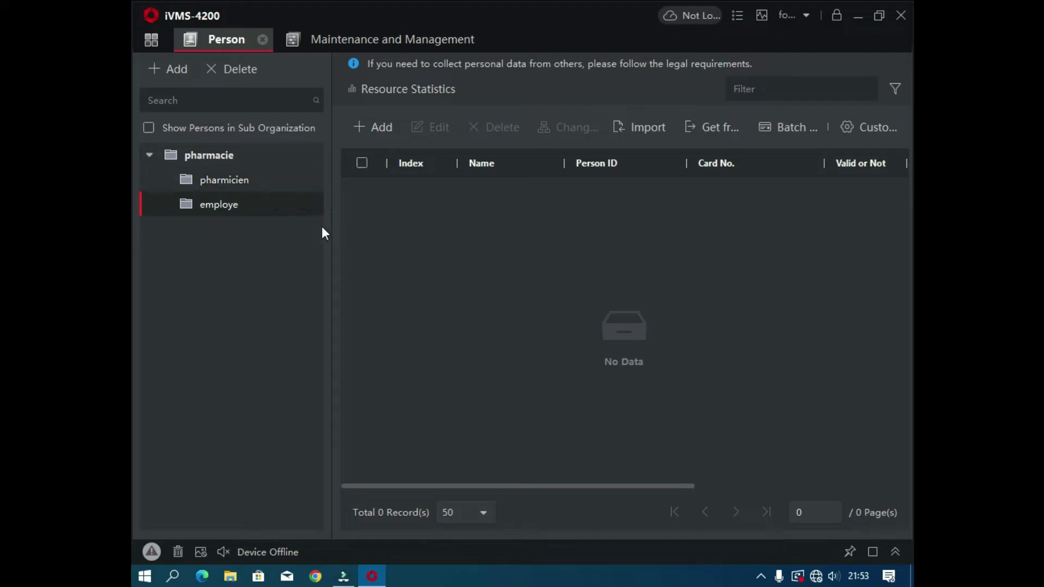
{"action": "left_click", "coordinate": [241, 186]}
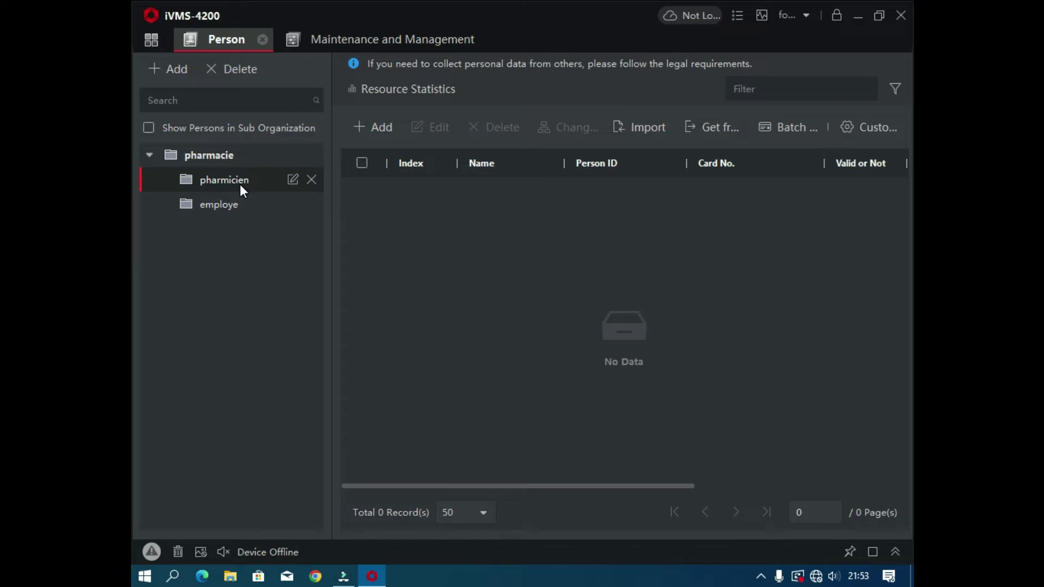
{"action": "left_click", "coordinate": [383, 129]}
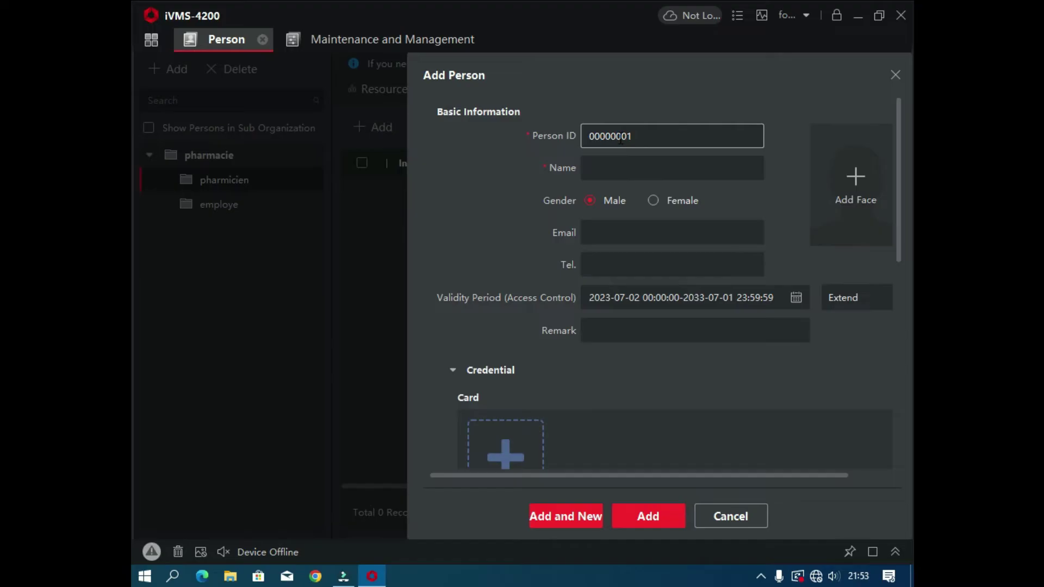
Step: Shorten the Person ID to 01 and enter the person's name
{"action": "left_click_drag", "start_coordinate": [621, 140], "coordinate": [575, 144]}
{"action": "key", "text": "BackSpace"}
{"action": "key", "text": "Delete"}
{"action": "left_click", "coordinate": [646, 172]}
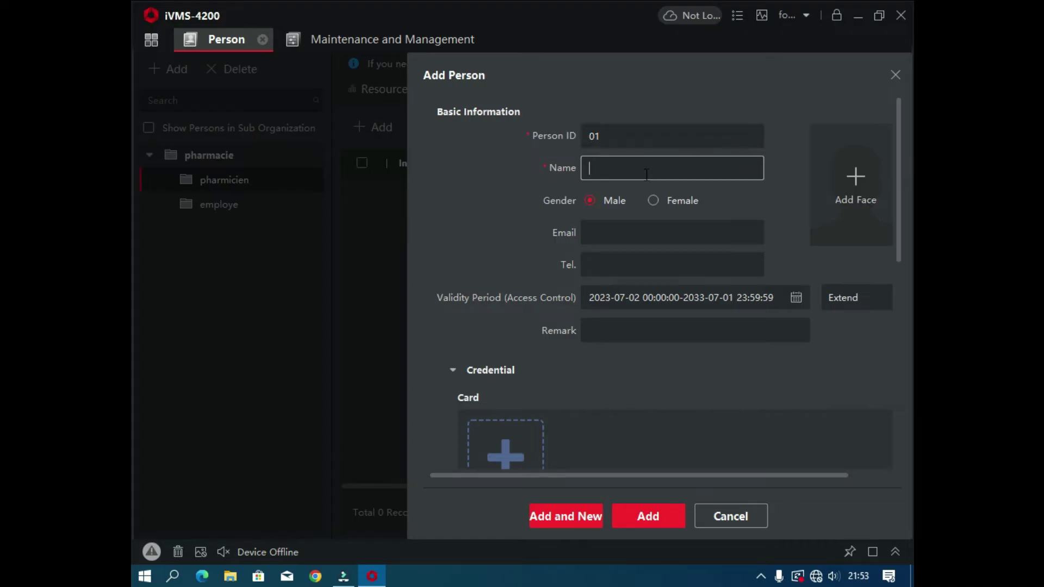
{"action": "type", "text": "ghislain p"}
Step: Fill in the person's e-mail address and phone number
{"action": "left_click", "coordinate": [623, 237]}
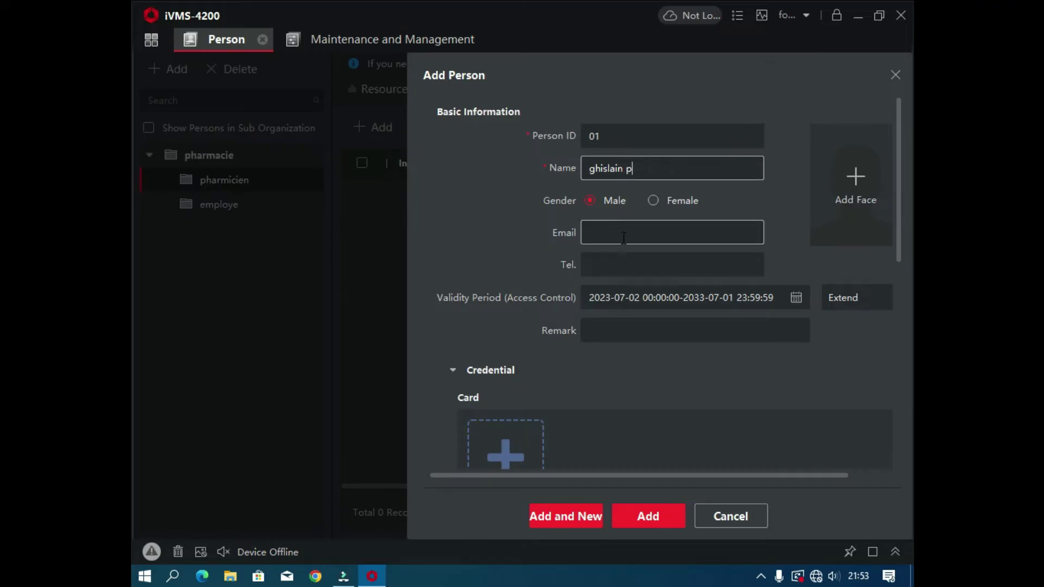
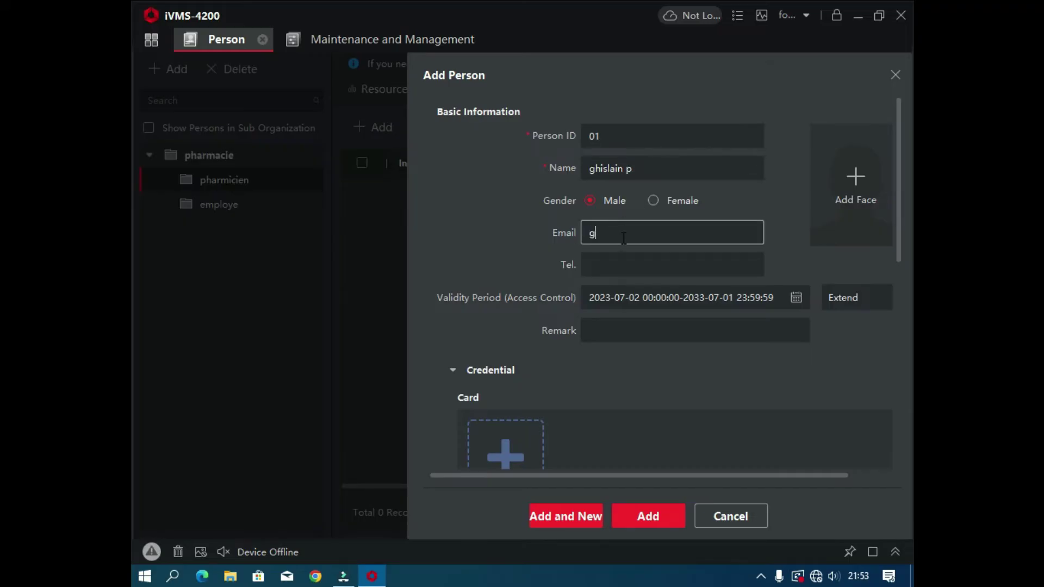
{"action": "left_click", "coordinate": [633, 265]}
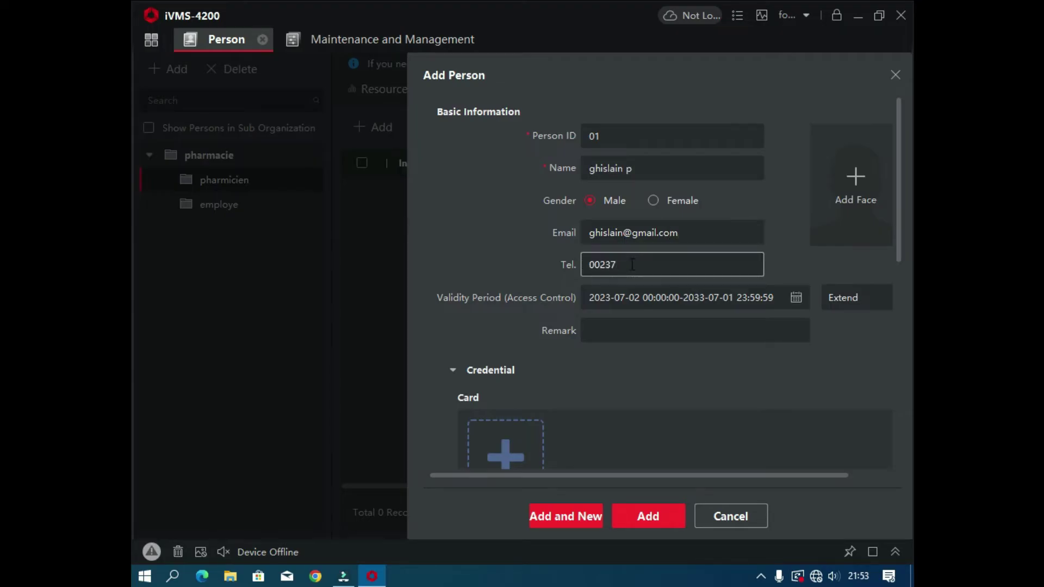
{"action": "scroll", "coordinate": [634, 320], "scroll_direction": "down", "scroll_amount": 3}
{"action": "scroll", "coordinate": [637, 320], "scroll_direction": "up", "scroll_amount": 3}
Step: Enroll fingerprint FP1 in Card Reader mode using the pharmacie device
{"action": "scroll", "coordinate": [679, 282], "scroll_direction": "down", "scroll_amount": 4}
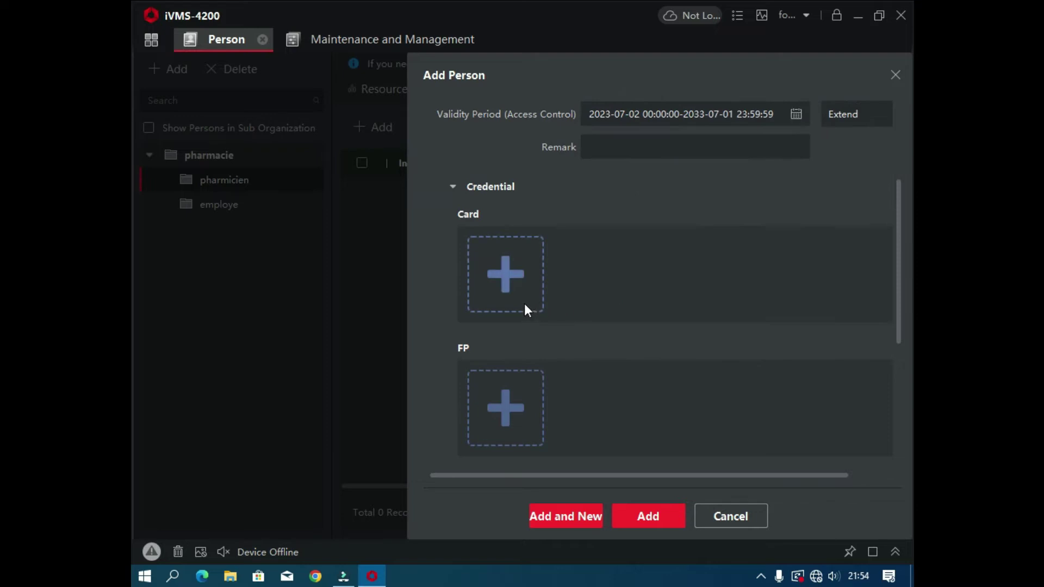
{"action": "scroll", "coordinate": [512, 262], "scroll_direction": "down", "scroll_amount": 2}
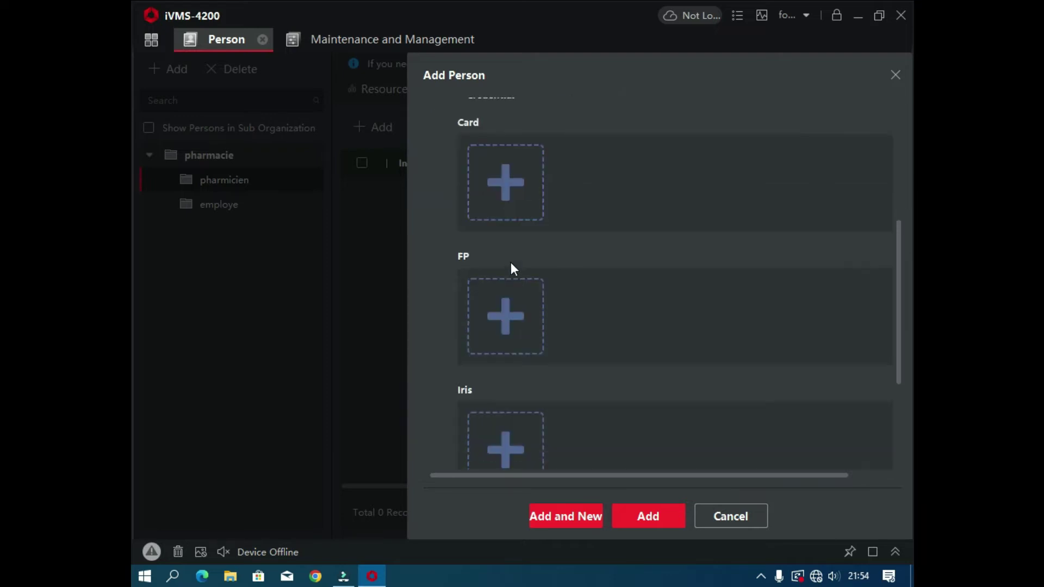
{"action": "left_click", "coordinate": [507, 317]}
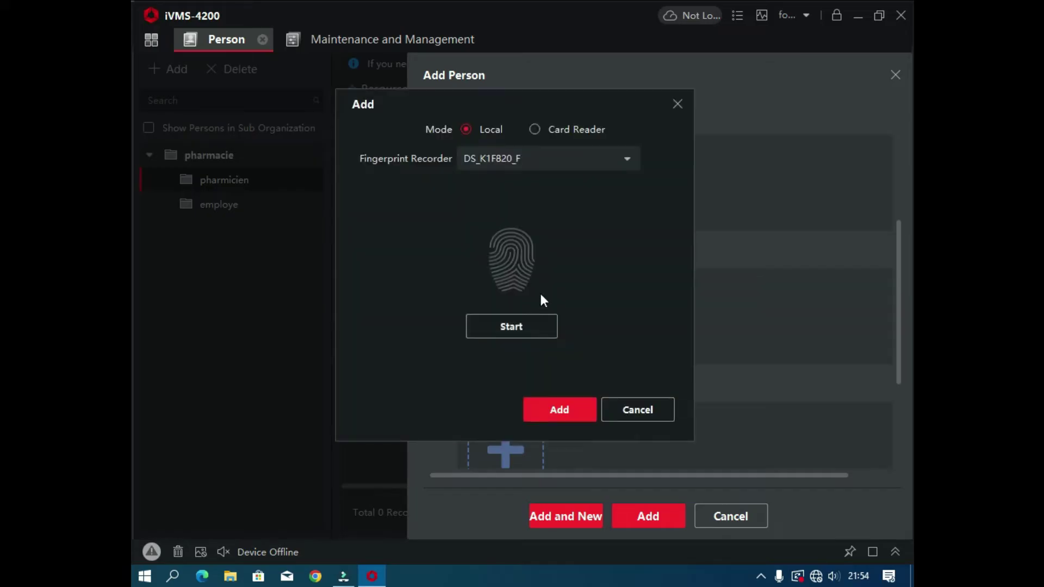
{"action": "left_click", "coordinate": [536, 131]}
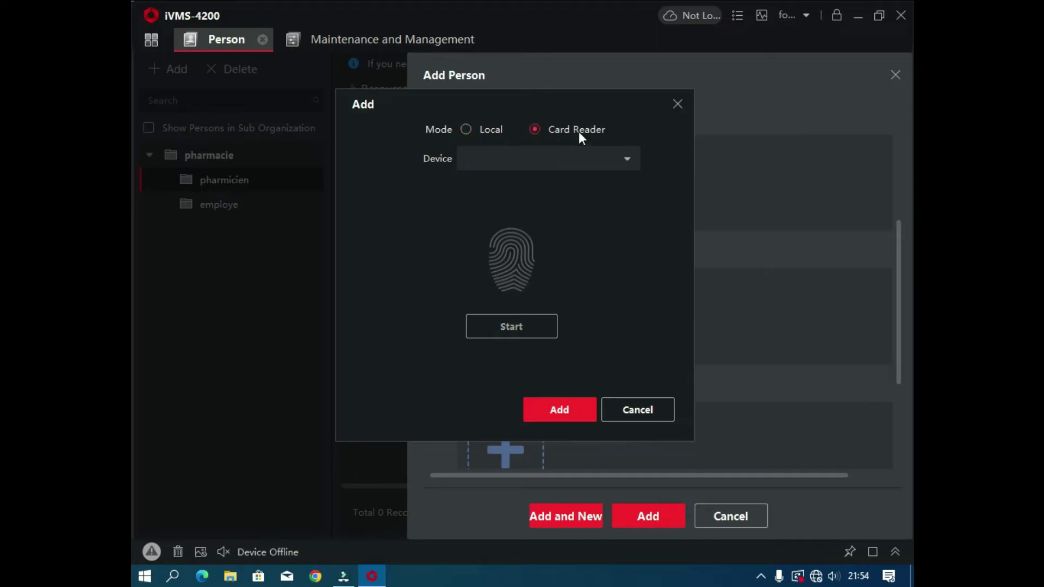
{"action": "left_click", "coordinate": [626, 158]}
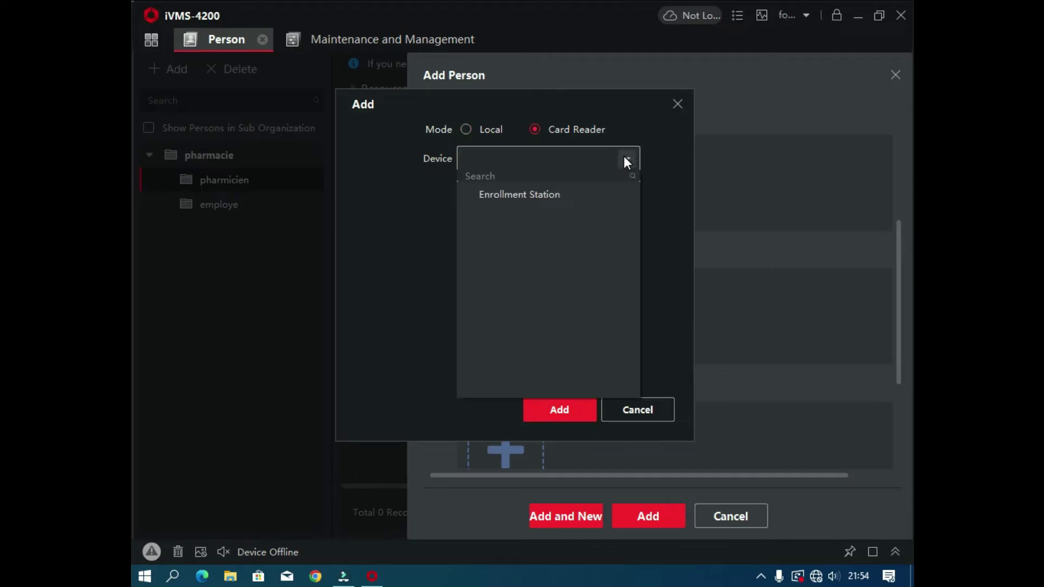
{"action": "left_click", "coordinate": [581, 193]}
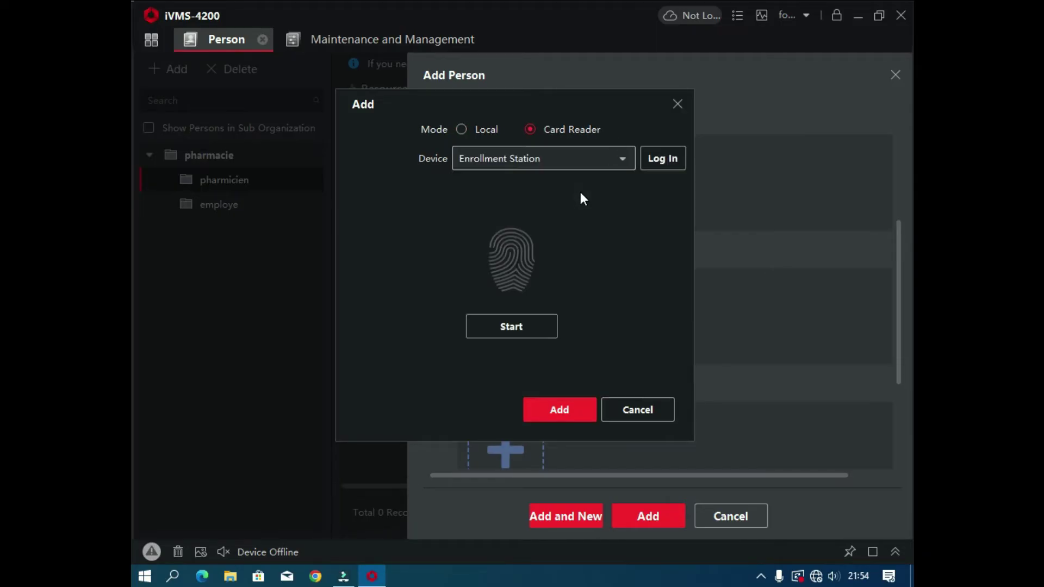
{"action": "left_click", "coordinate": [622, 161]}
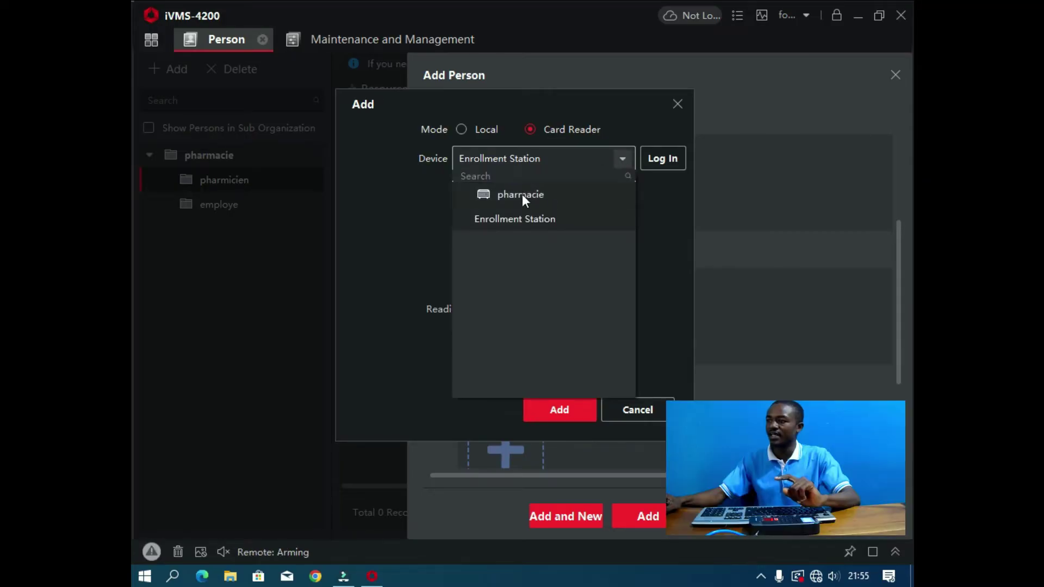
{"action": "left_click", "coordinate": [521, 194]}
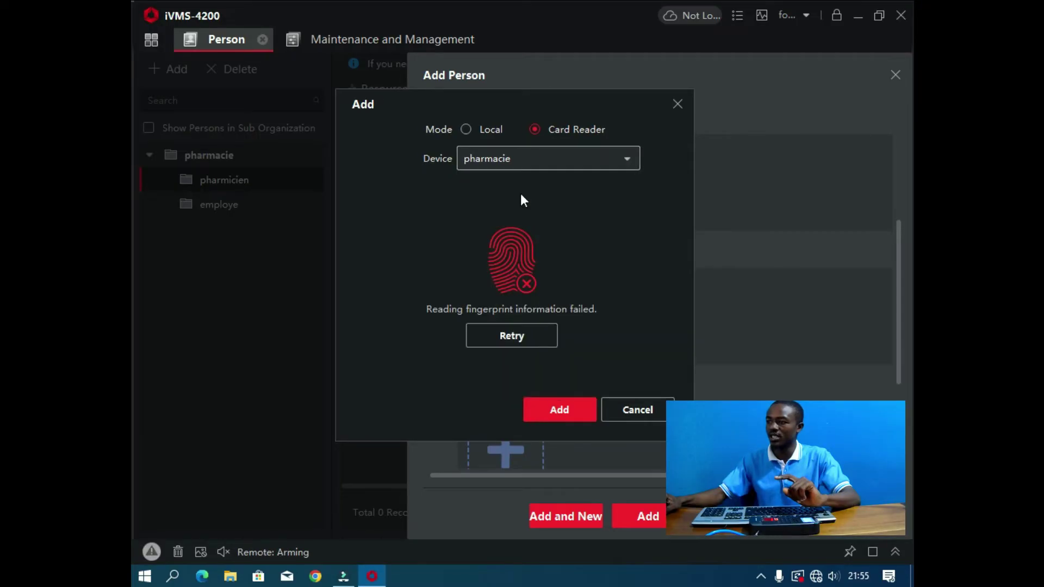
{"action": "left_click", "coordinate": [517, 335]}
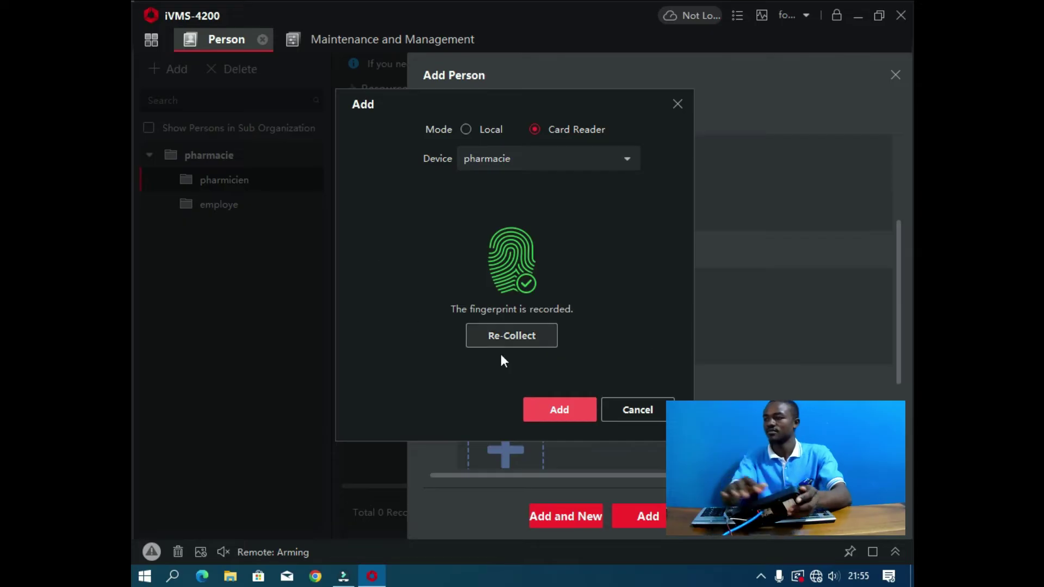
{"action": "left_click", "coordinate": [560, 410]}
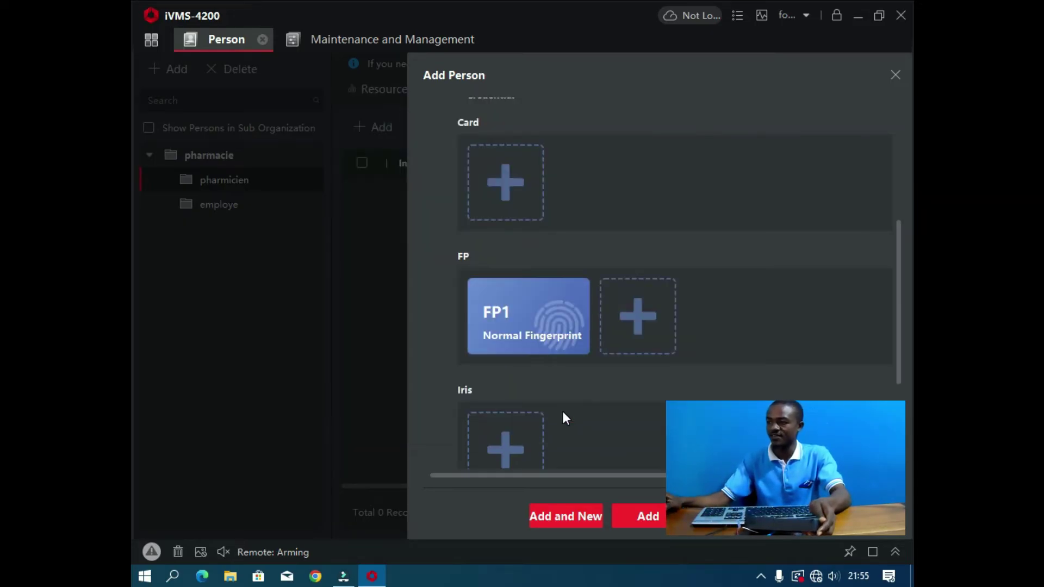
{"action": "scroll", "coordinate": [563, 411], "scroll_direction": "down", "scroll_amount": 4}
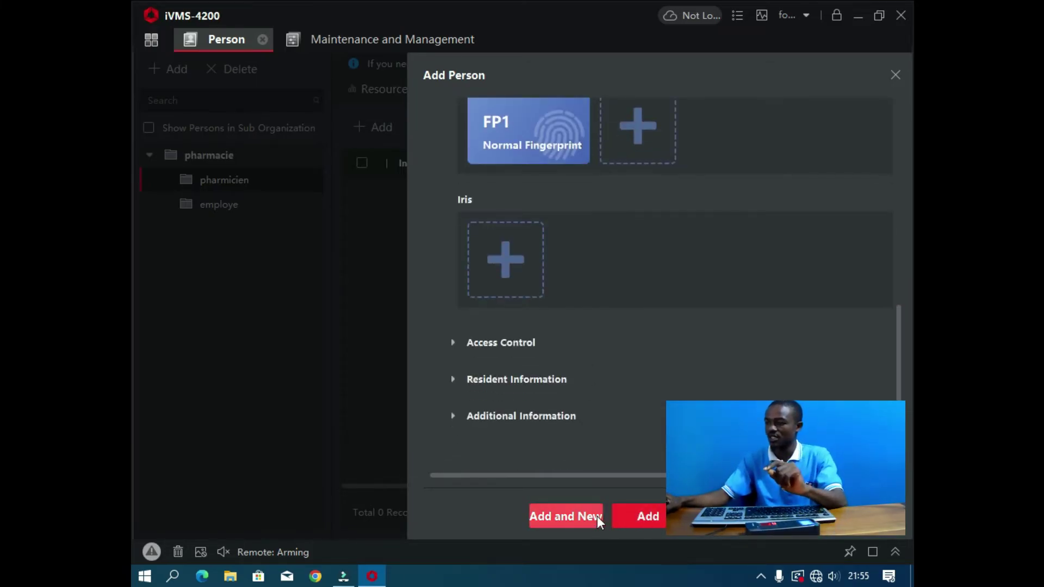
Step: Save person 01, start a new person with ID 02, and enter her name
{"action": "left_click", "coordinate": [572, 518]}
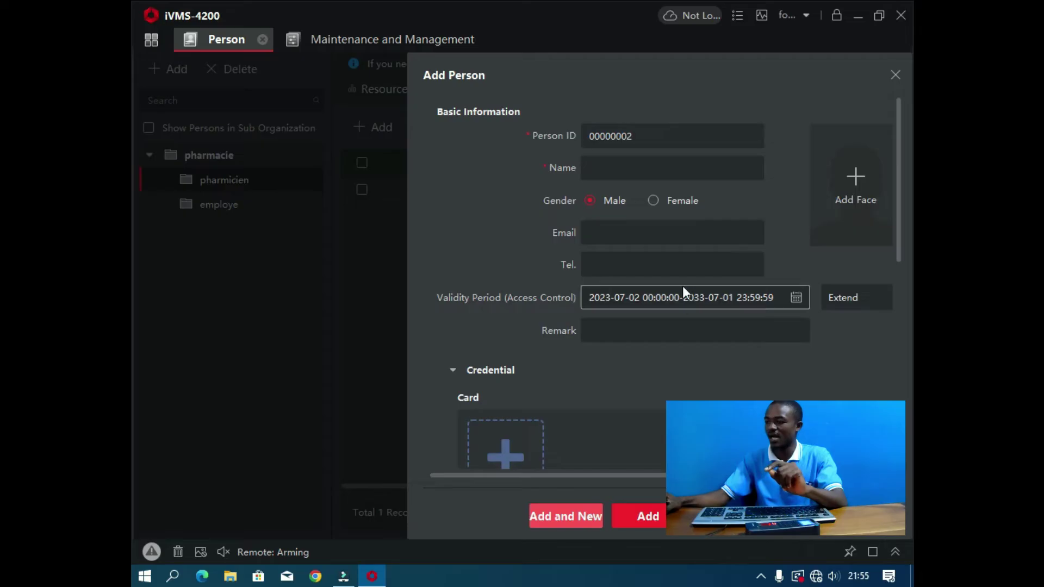
{"action": "left_click", "coordinate": [623, 136]}
{"action": "left_click_drag", "start_coordinate": [623, 136], "coordinate": [586, 146]}
{"action": "key", "text": "BackSpace"}
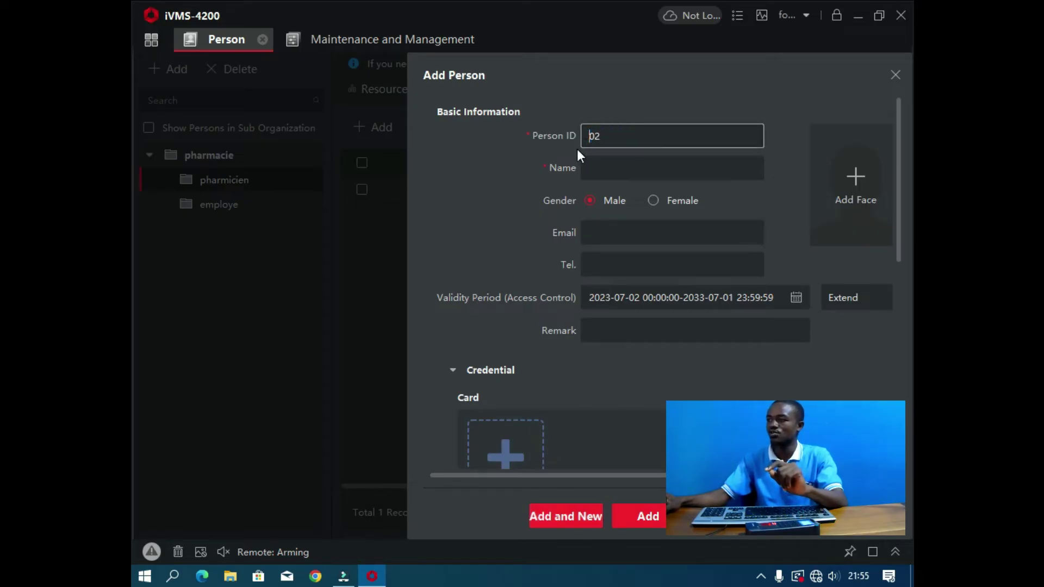
{"action": "left_click", "coordinate": [644, 174]}
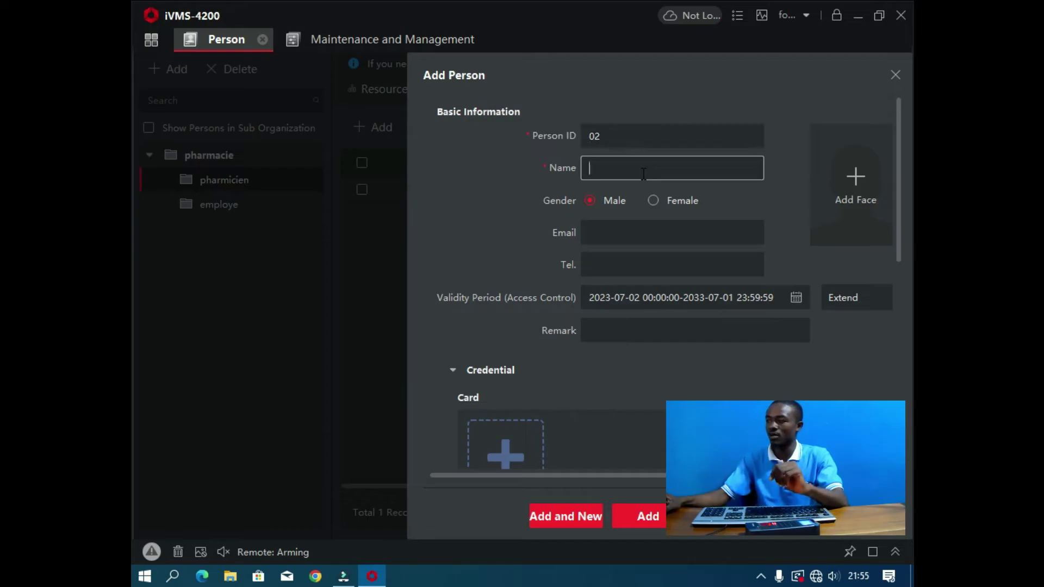
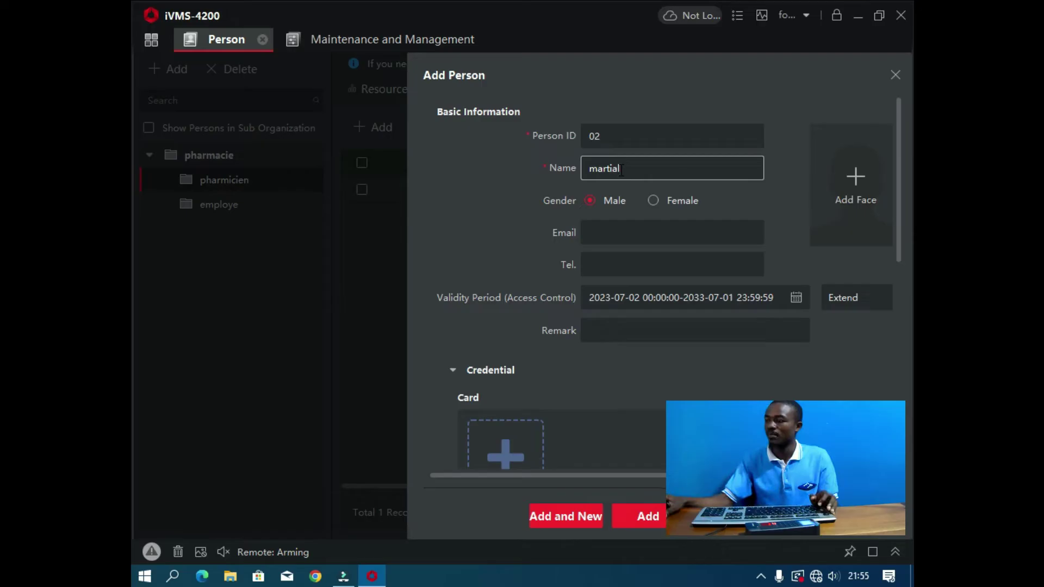
{"action": "double_click", "coordinate": [621, 170]}
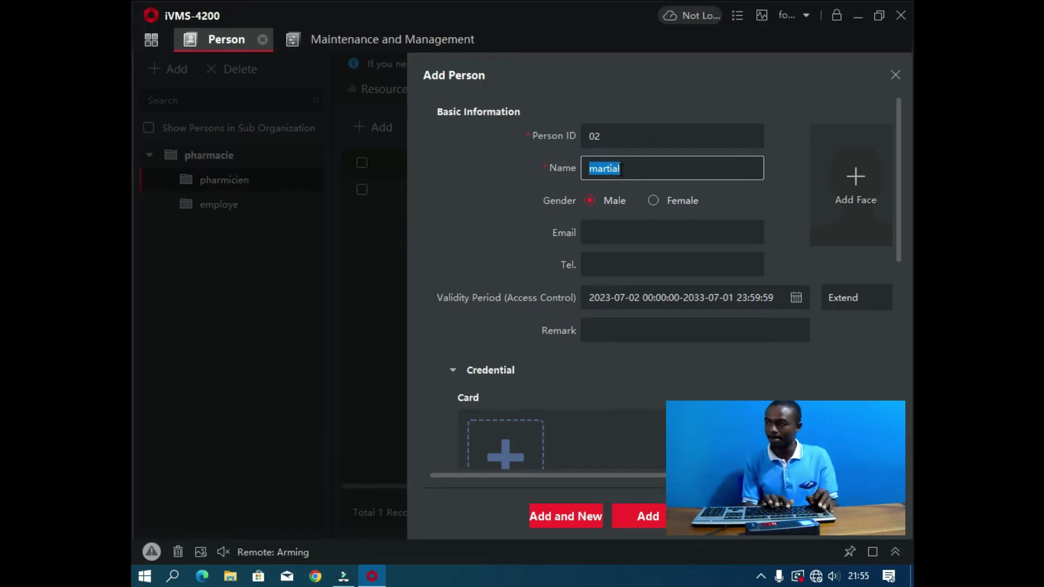
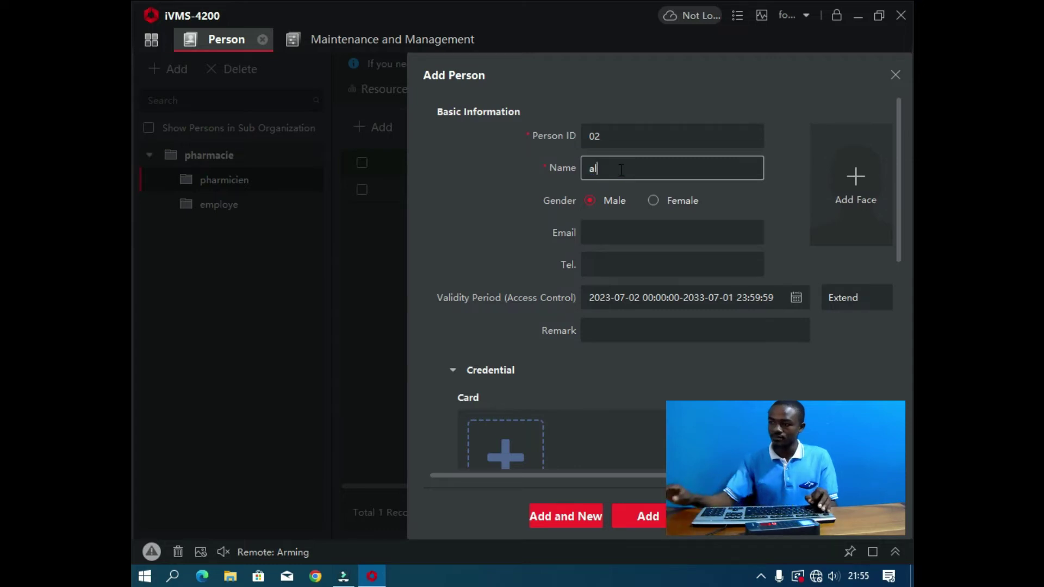
Step: Set gender to Female and fill in her e-mail and phone number
{"action": "left_click", "coordinate": [656, 201]}
{"action": "left_click", "coordinate": [624, 231]}
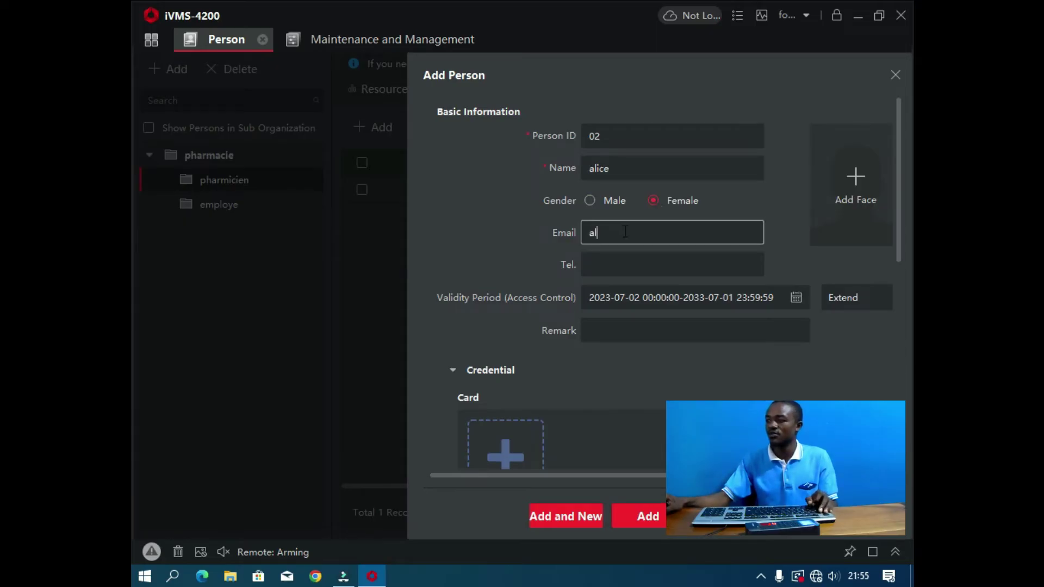
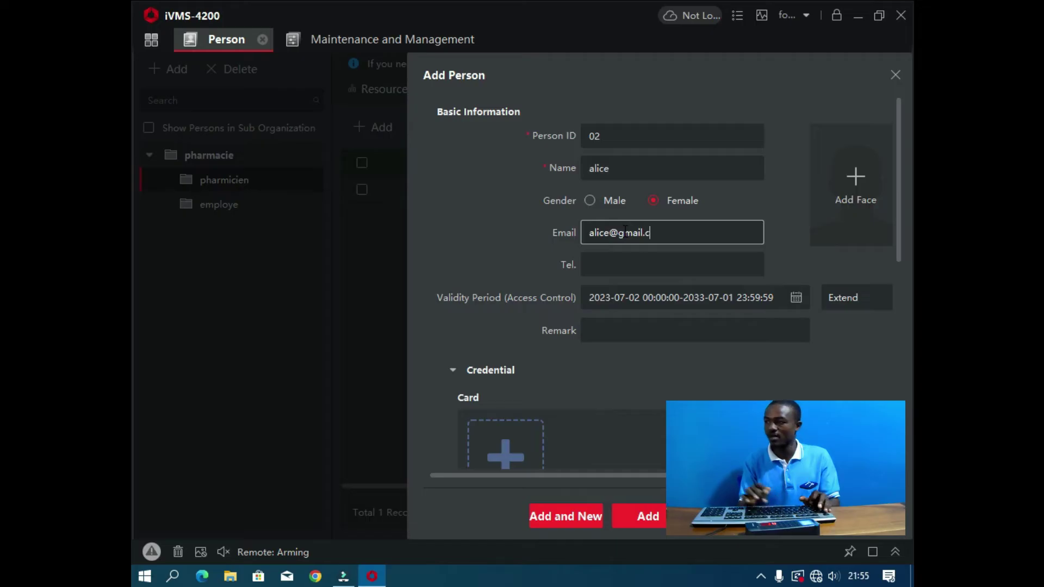
{"action": "left_click", "coordinate": [633, 266]}
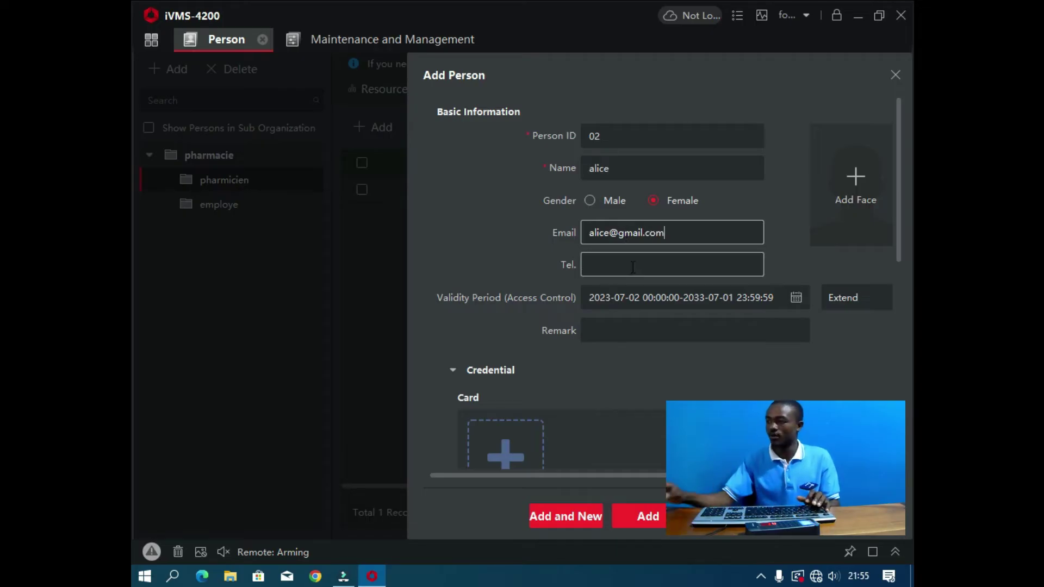
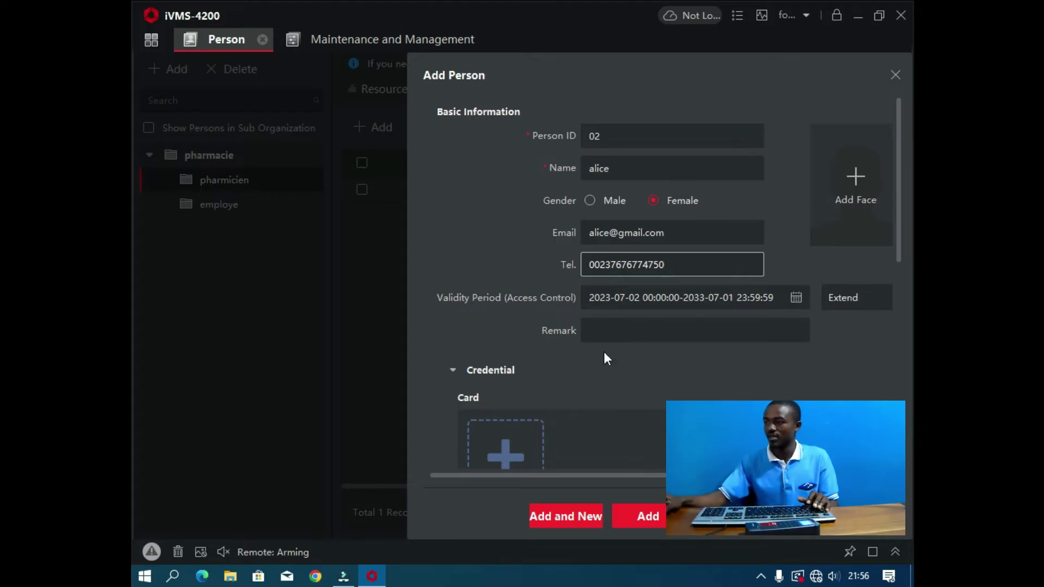
{"action": "scroll", "coordinate": [604, 352], "scroll_direction": "down", "scroll_amount": 3}
Step: Scan a fingerprint for person 02 and save her to the pharmicien group
{"action": "left_click", "coordinate": [501, 407]}
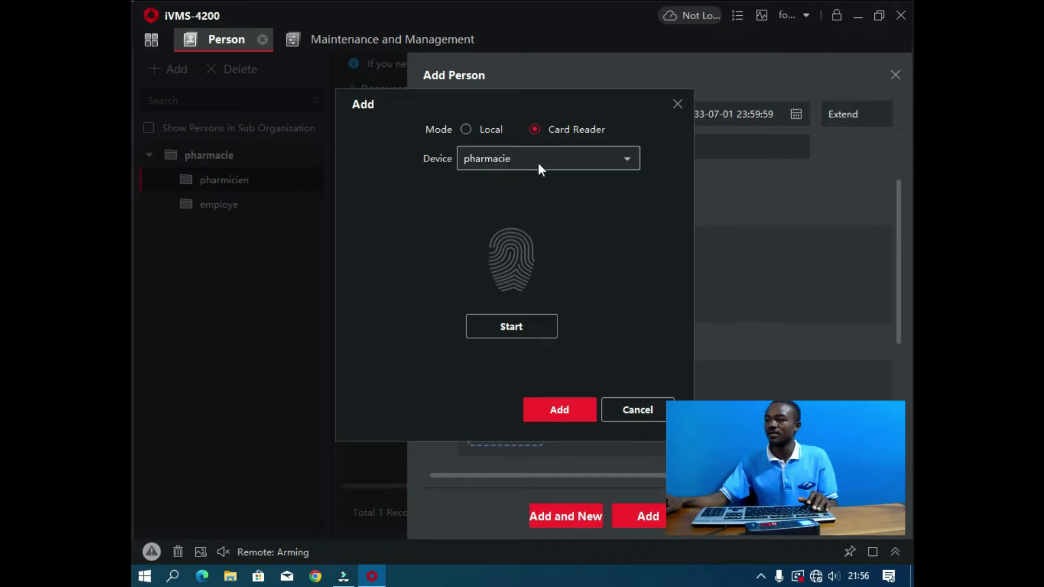
{"action": "left_click", "coordinate": [522, 329]}
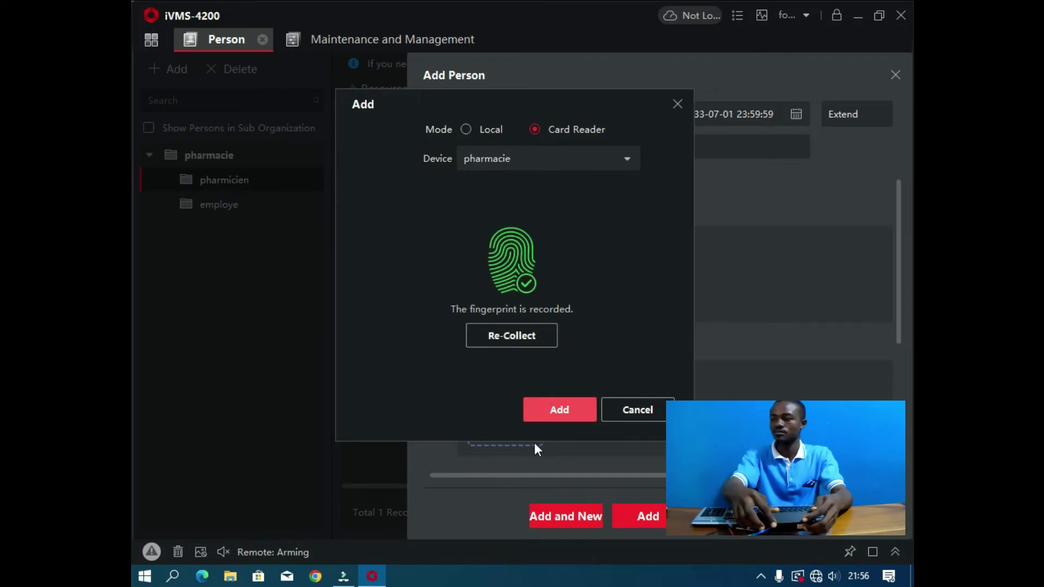
{"action": "left_click", "coordinate": [563, 404]}
{"action": "scroll", "coordinate": [614, 381], "scroll_direction": "down", "scroll_amount": 3}
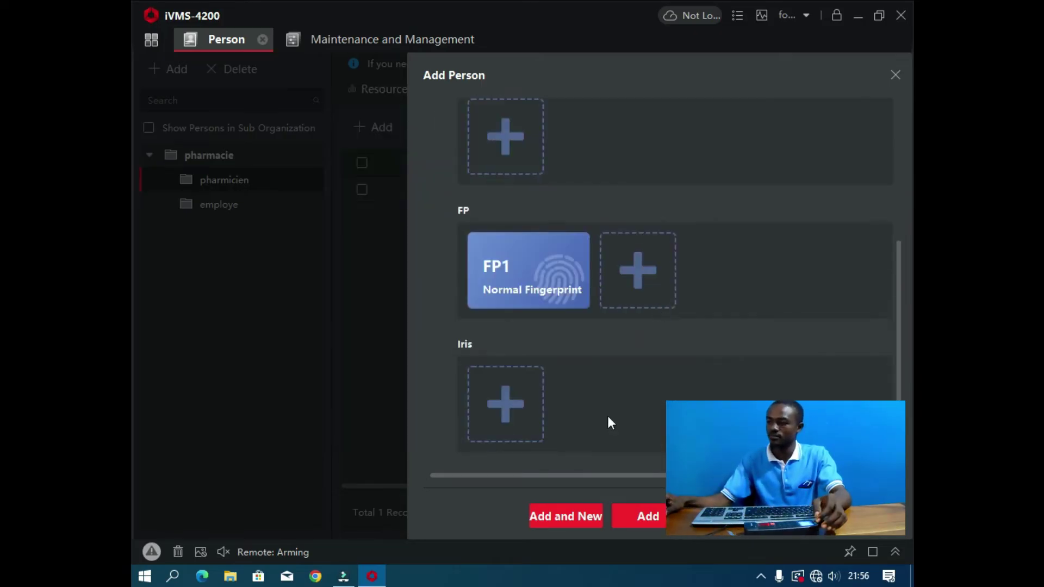
{"action": "left_click", "coordinate": [635, 518]}
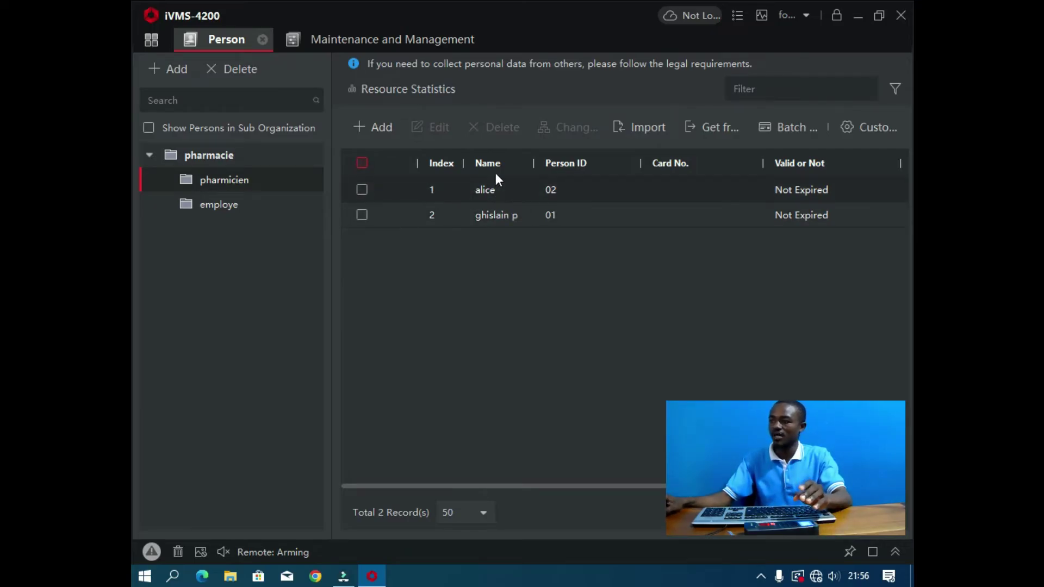
Step: Append the initial 'p' to person 02's name, then view the employe group
{"action": "left_click", "coordinate": [362, 189]}
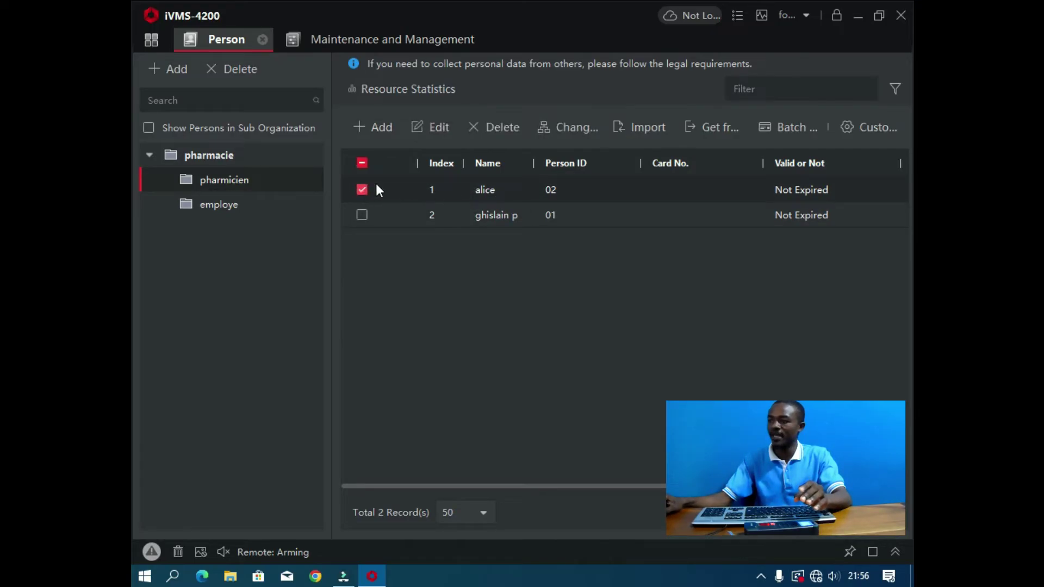
{"action": "left_click", "coordinate": [440, 129]}
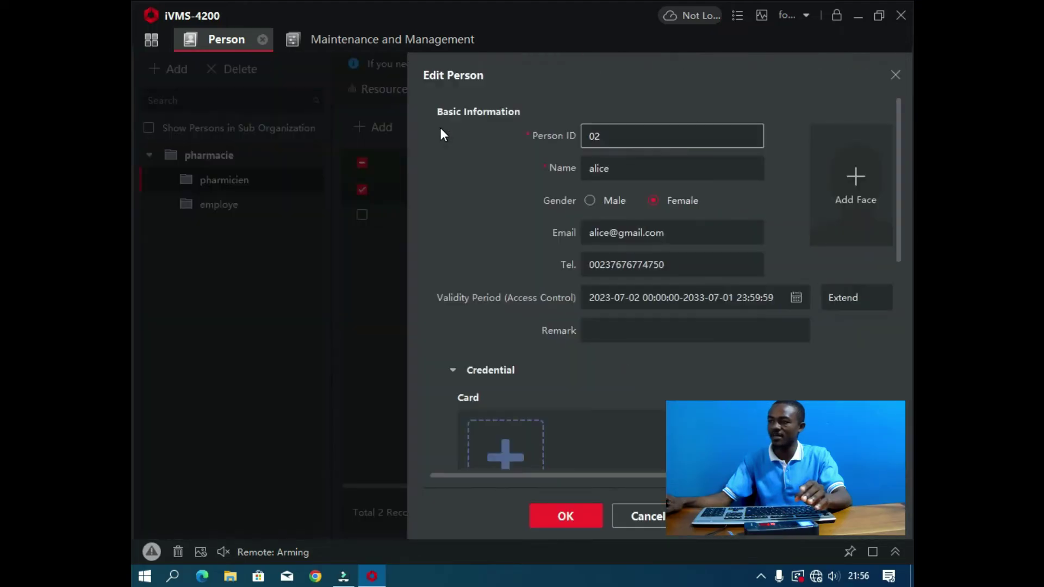
{"action": "left_click", "coordinate": [638, 164]}
{"action": "type", "text": "p"}
{"action": "left_click", "coordinate": [563, 514]}
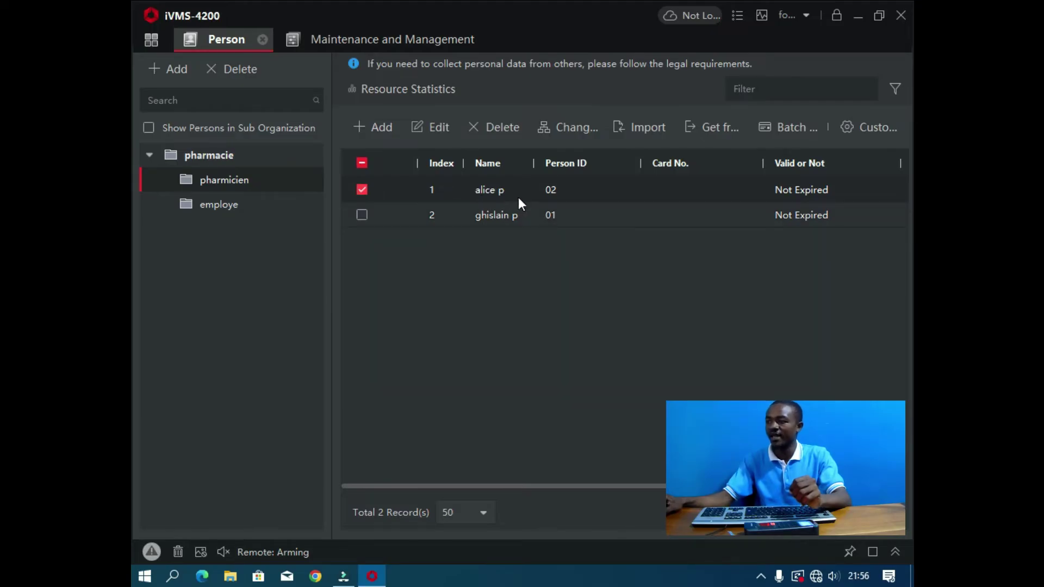
{"action": "left_click", "coordinate": [231, 210]}
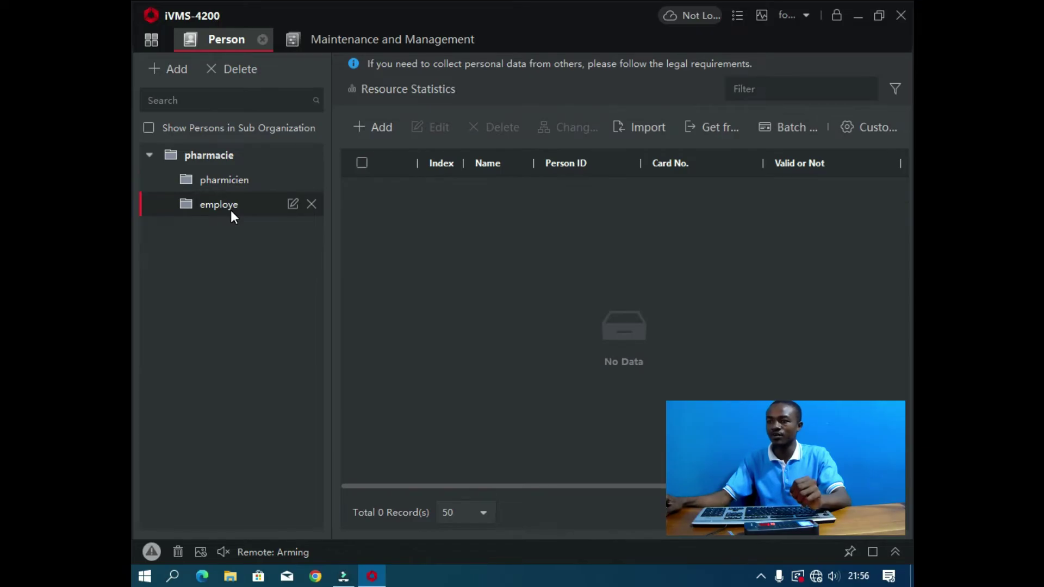
Step: Start a new person in employe with ID 03 and enter the name
{"action": "left_click", "coordinate": [380, 129]}
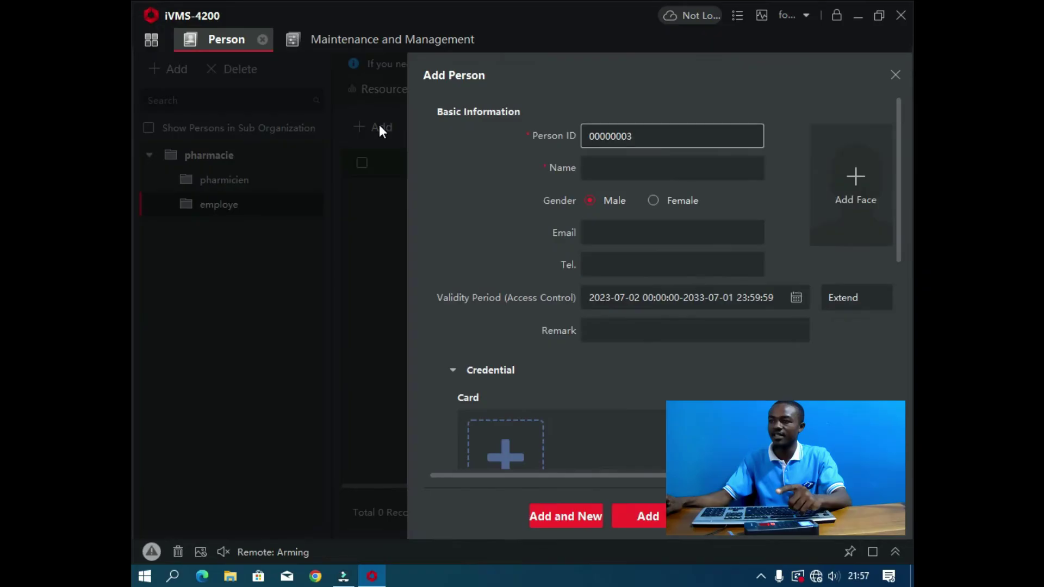
{"action": "left_click_drag", "start_coordinate": [620, 136], "coordinate": [575, 144]}
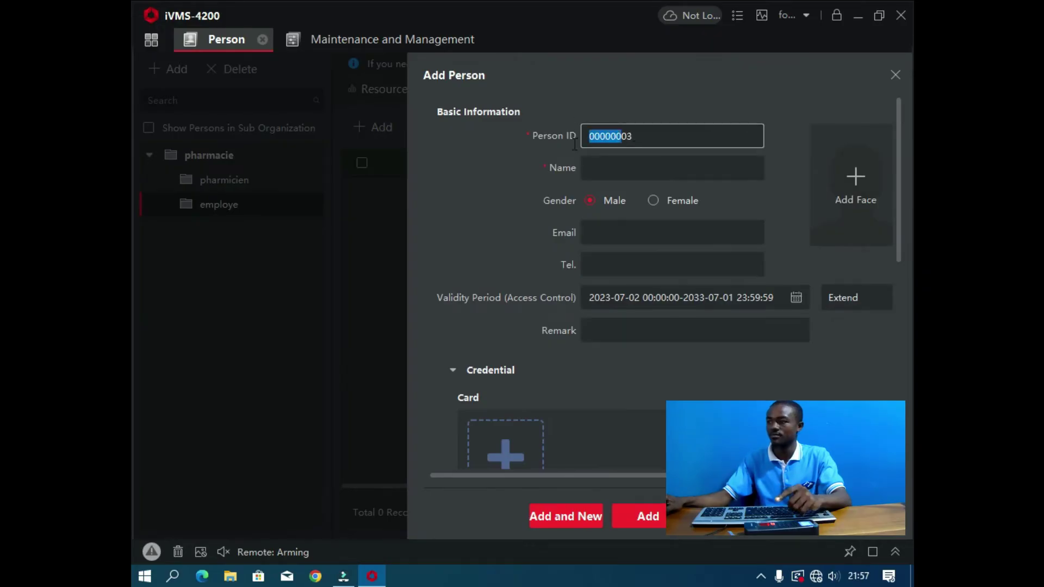
{"action": "key", "text": "BackSpace"}
{"action": "left_click", "coordinate": [656, 171]}
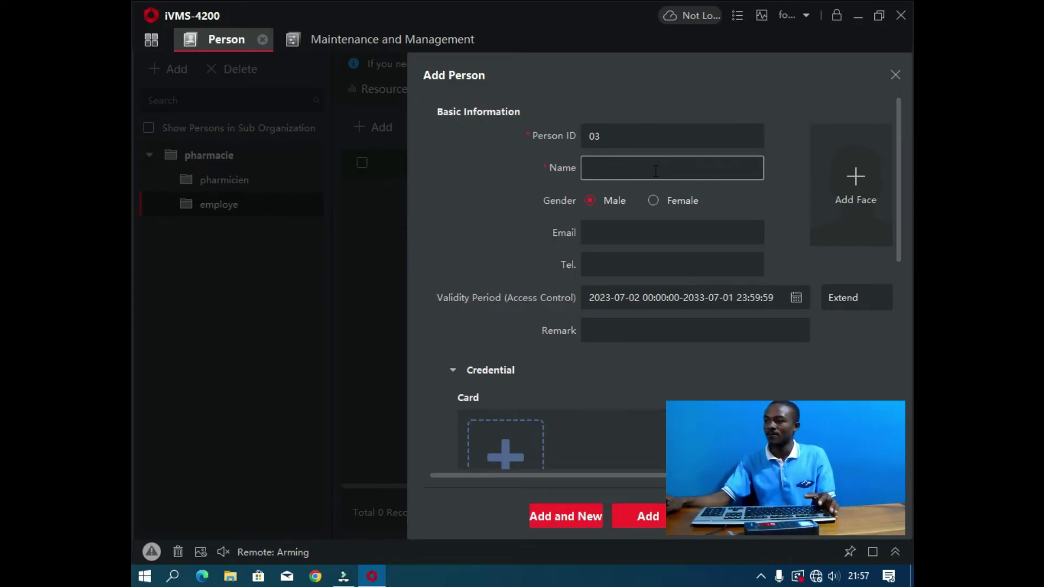
{"action": "type", "text": "willy"}
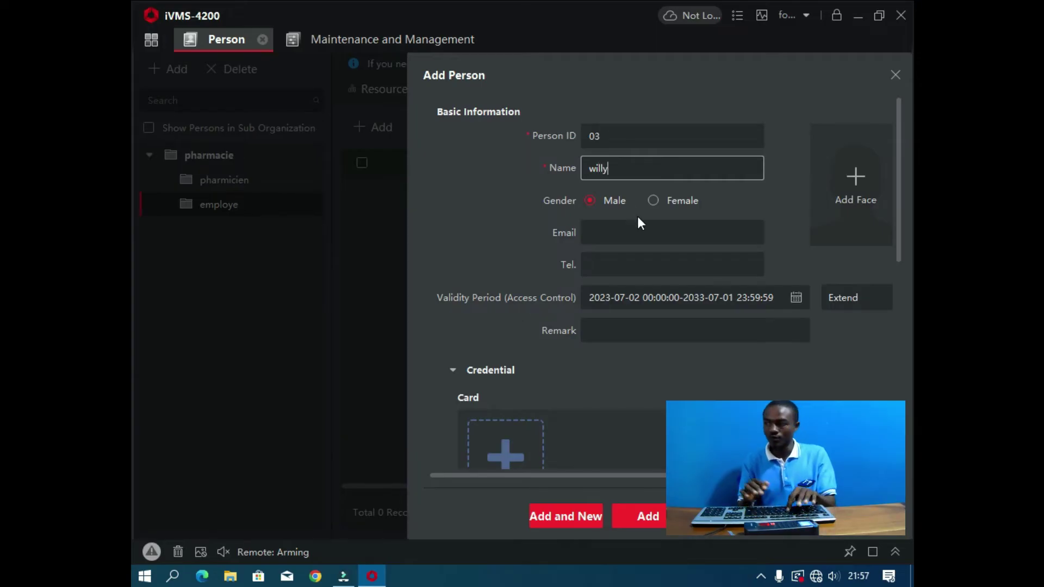
Step: Fill in the employee's e-mail address and telephone number
{"action": "left_click", "coordinate": [627, 233]}
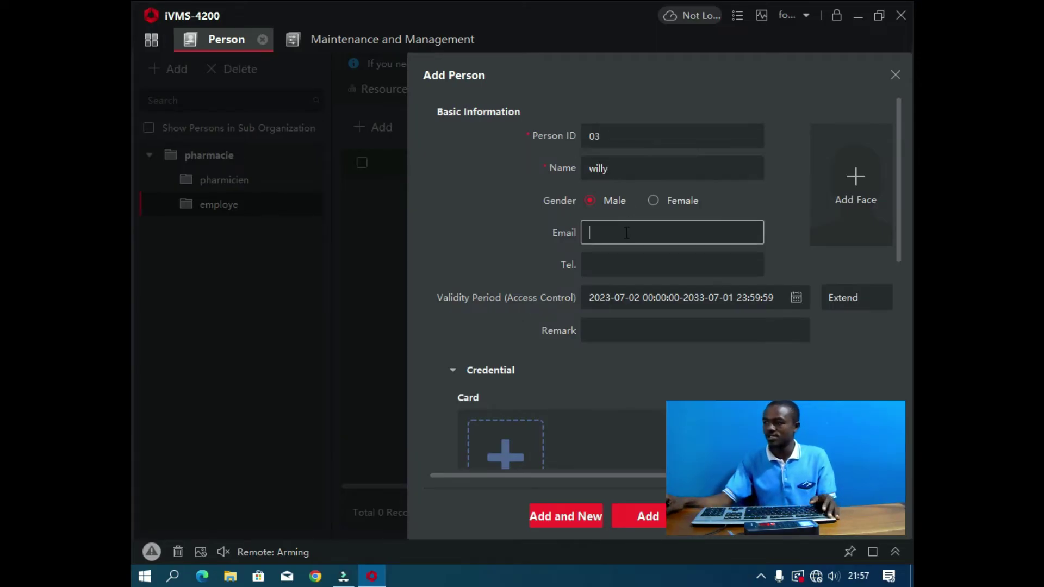
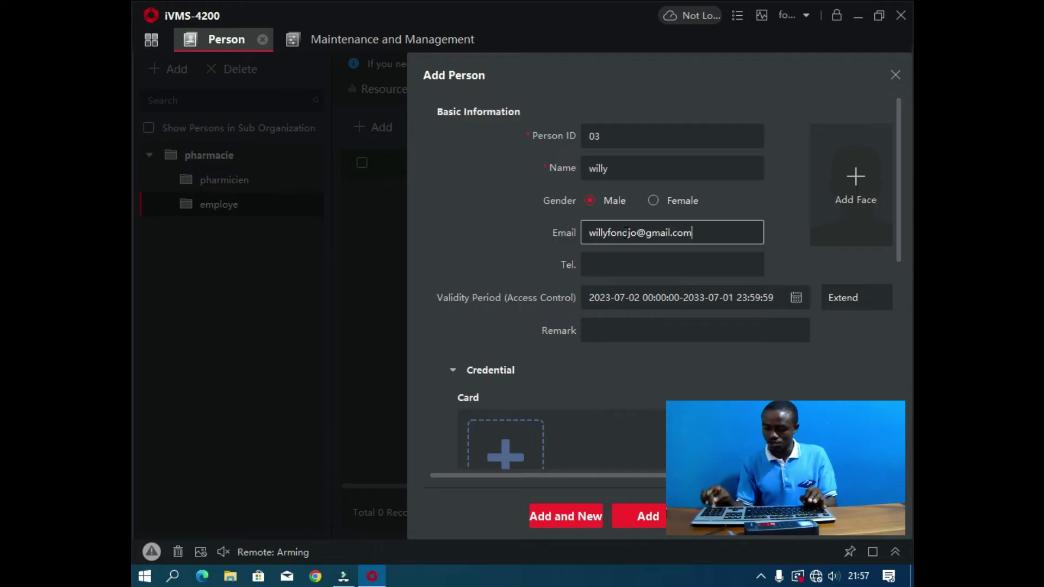
{"action": "left_click", "coordinate": [712, 265]}
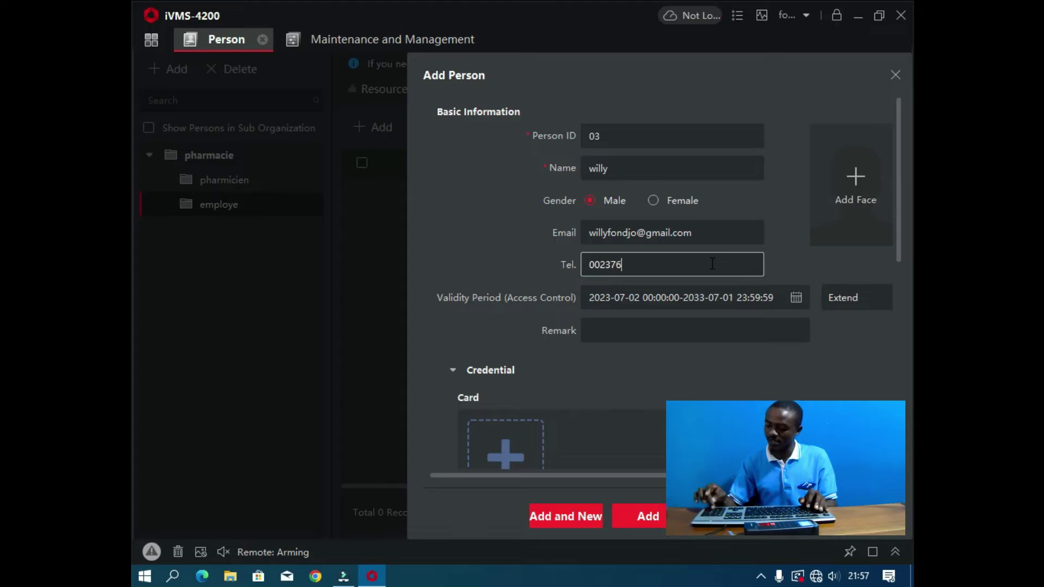
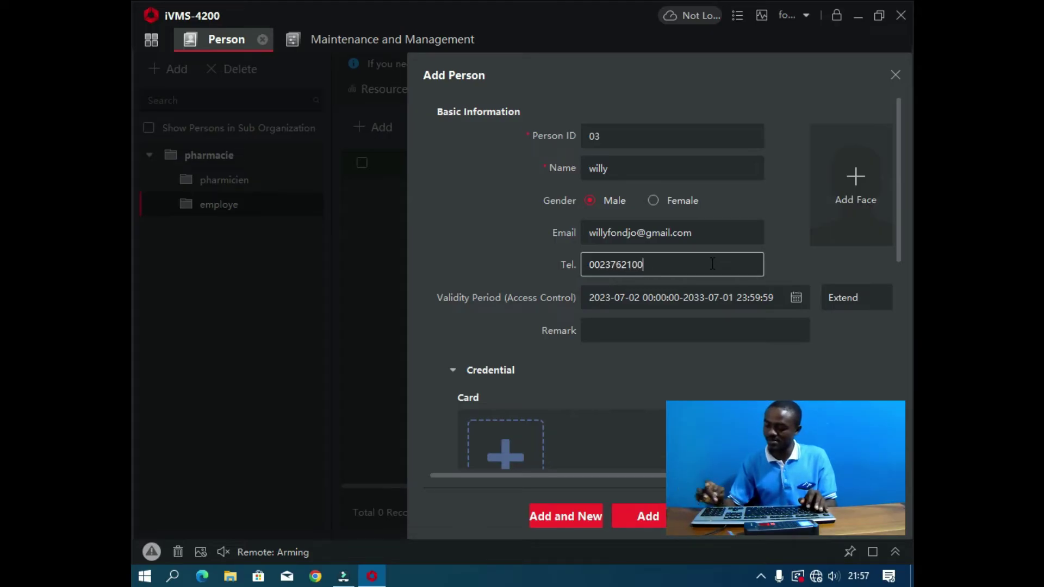
{"action": "scroll", "coordinate": [735, 285], "scroll_direction": "down", "scroll_amount": 4}
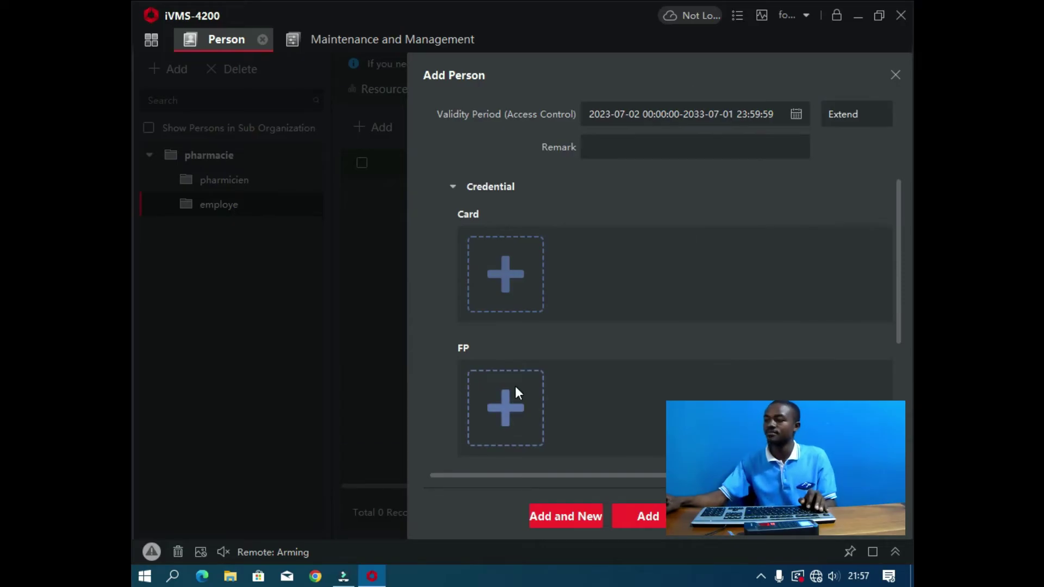
Step: Scan a fingerprint from the reader for person 03, save, and begin a new entry
{"action": "left_click", "coordinate": [515, 386]}
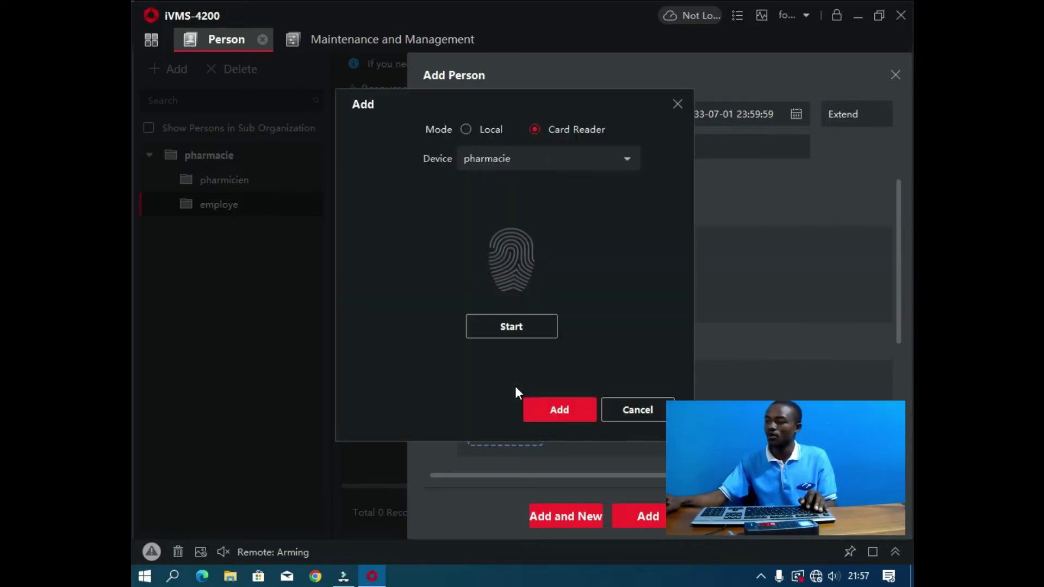
{"action": "left_click", "coordinate": [530, 327]}
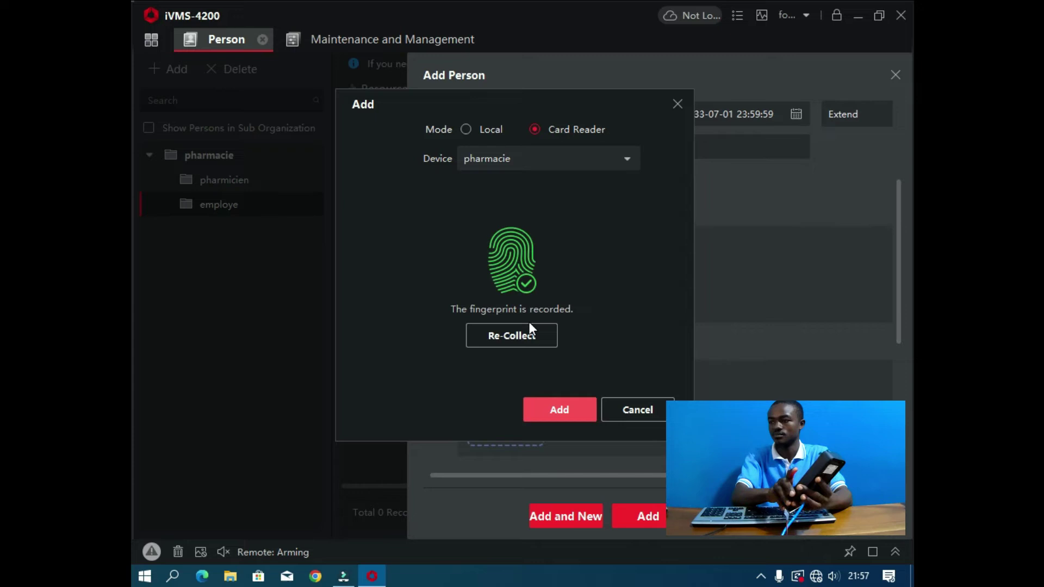
{"action": "left_click", "coordinate": [566, 409]}
{"action": "scroll", "coordinate": [612, 321], "scroll_direction": "down", "scroll_amount": 3}
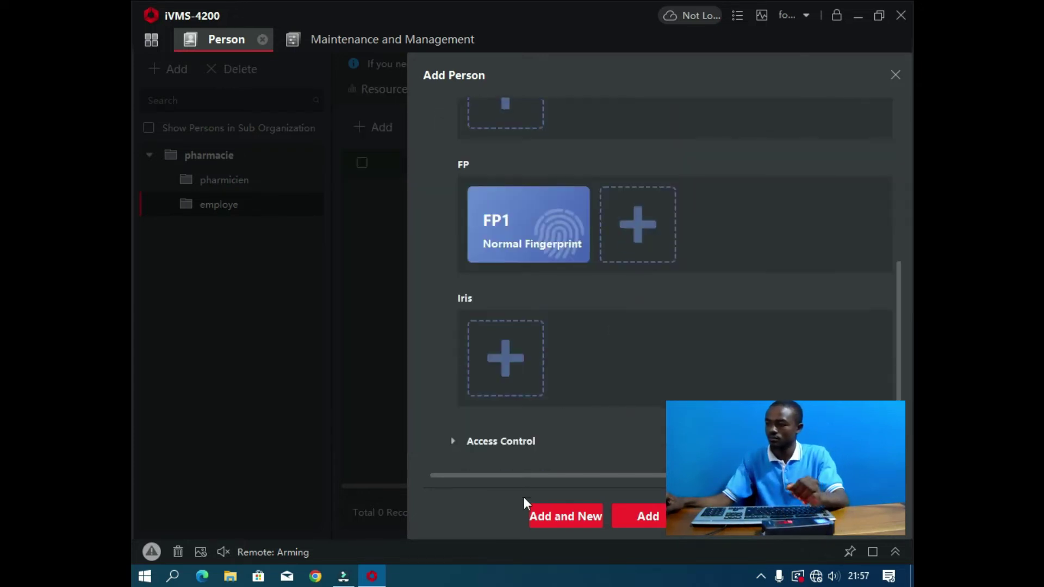
{"action": "left_click", "coordinate": [585, 517]}
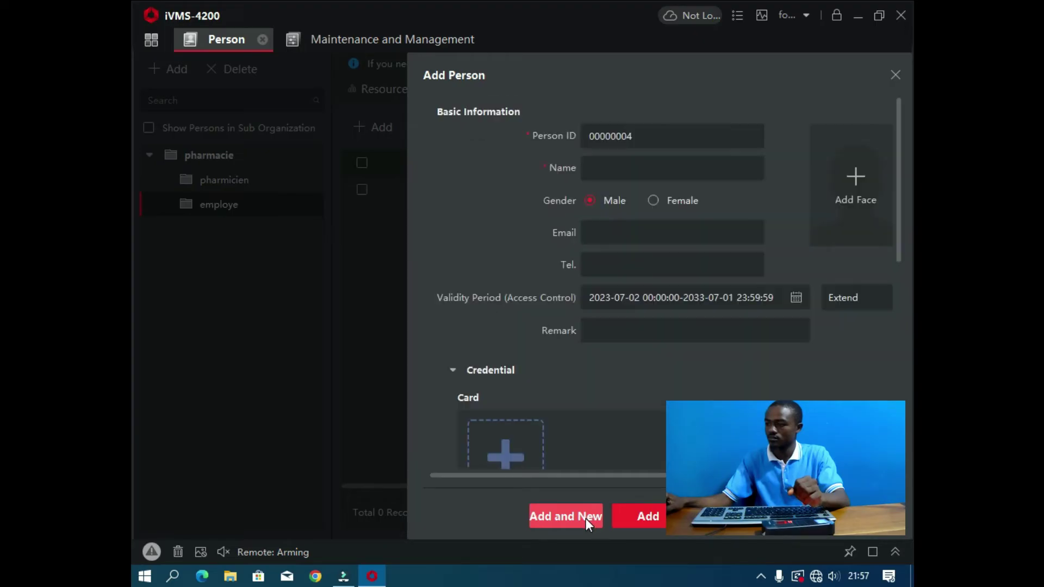
Step: Set Person ID 04, enter the name, and choose Female gender
{"action": "left_click", "coordinate": [636, 142]}
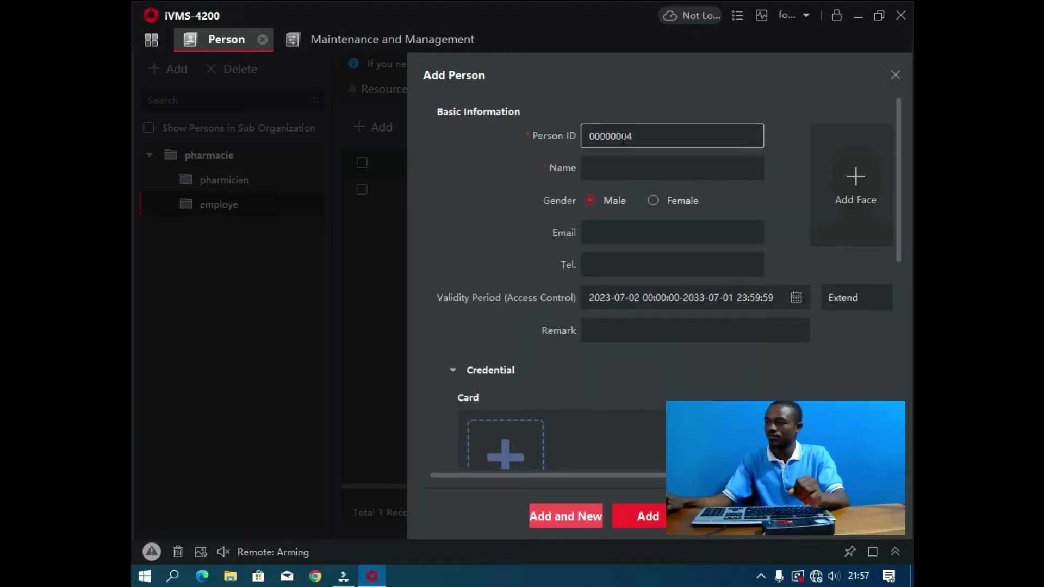
{"action": "left_click_drag", "start_coordinate": [622, 136], "coordinate": [587, 139]}
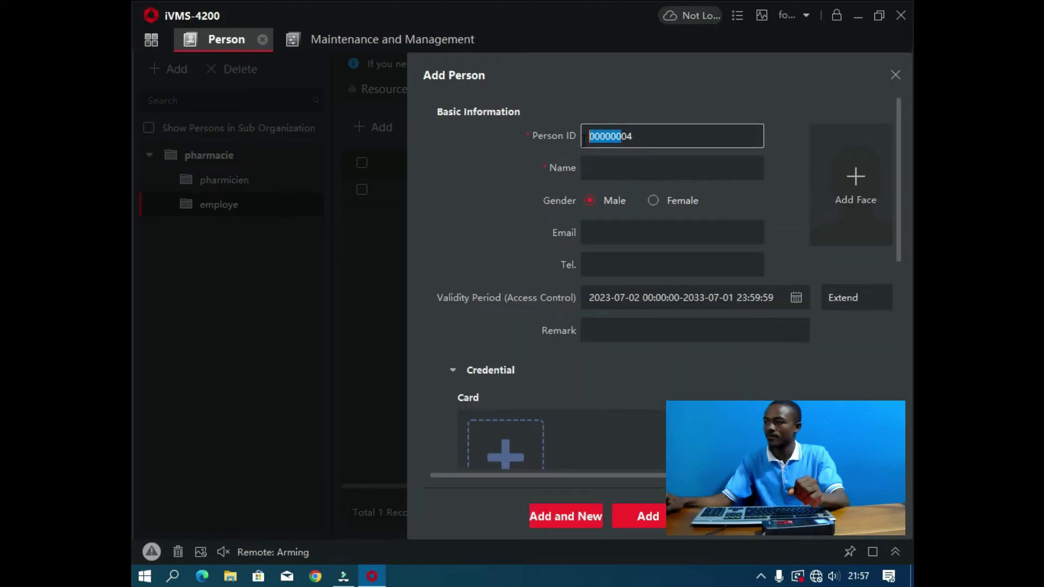
{"action": "key", "text": "BackSpace"}
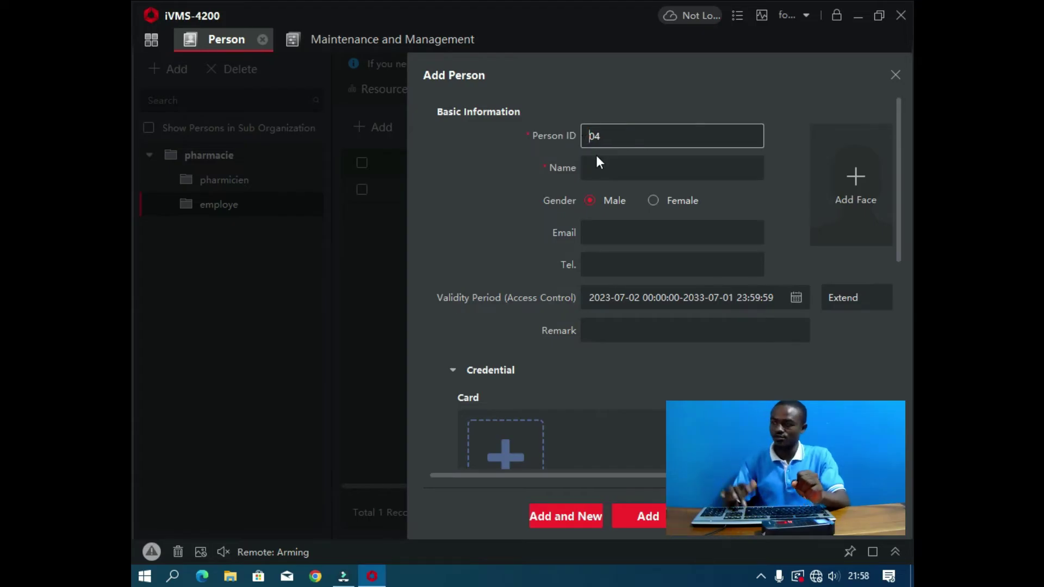
{"action": "left_click", "coordinate": [599, 164]}
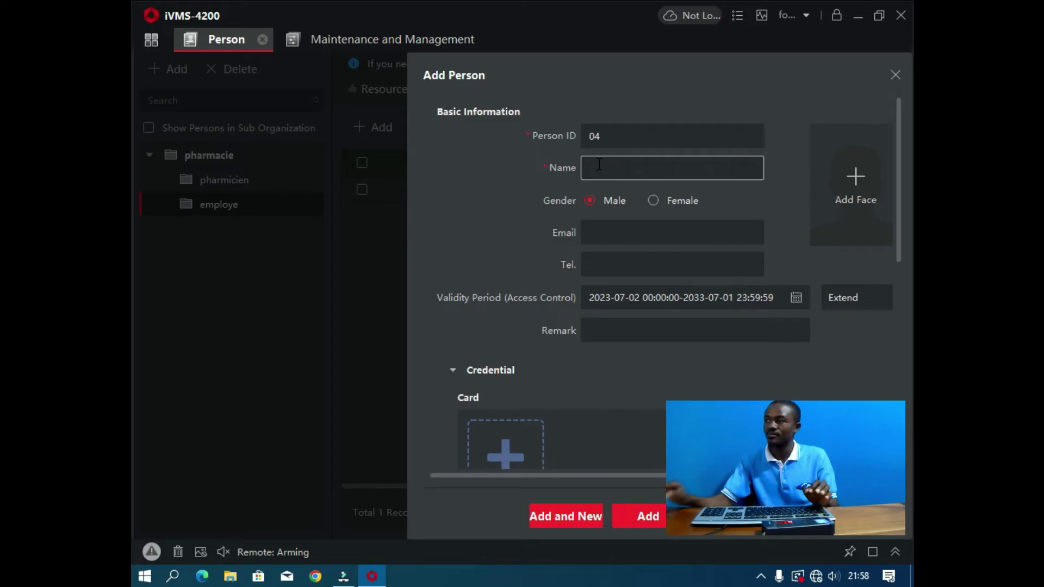
{"action": "type", "text": "ines"}
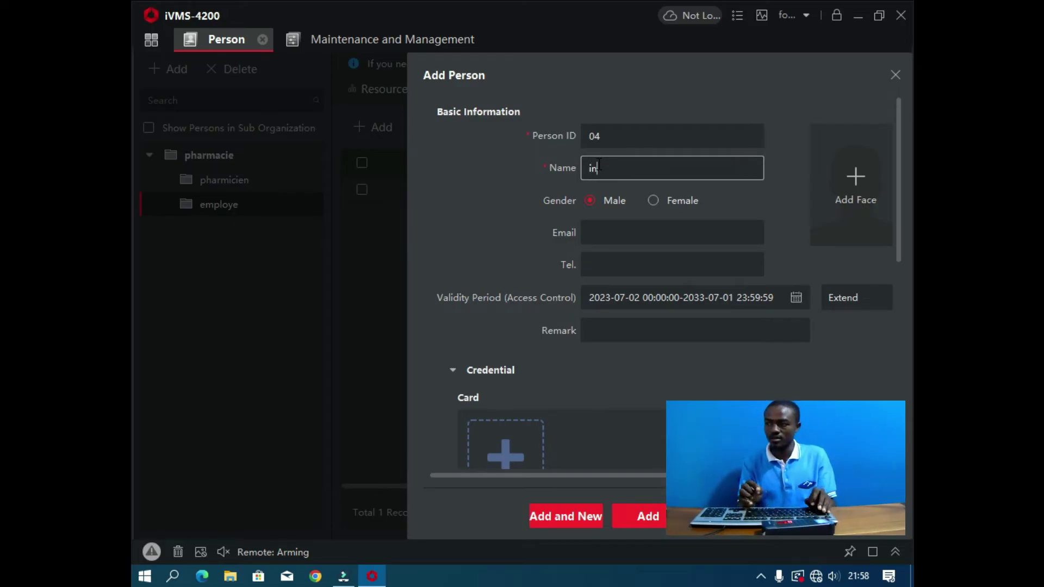
{"action": "left_click", "coordinate": [653, 200]}
Step: Fill in the person's e-mail address and telephone number
{"action": "left_click", "coordinate": [616, 240]}
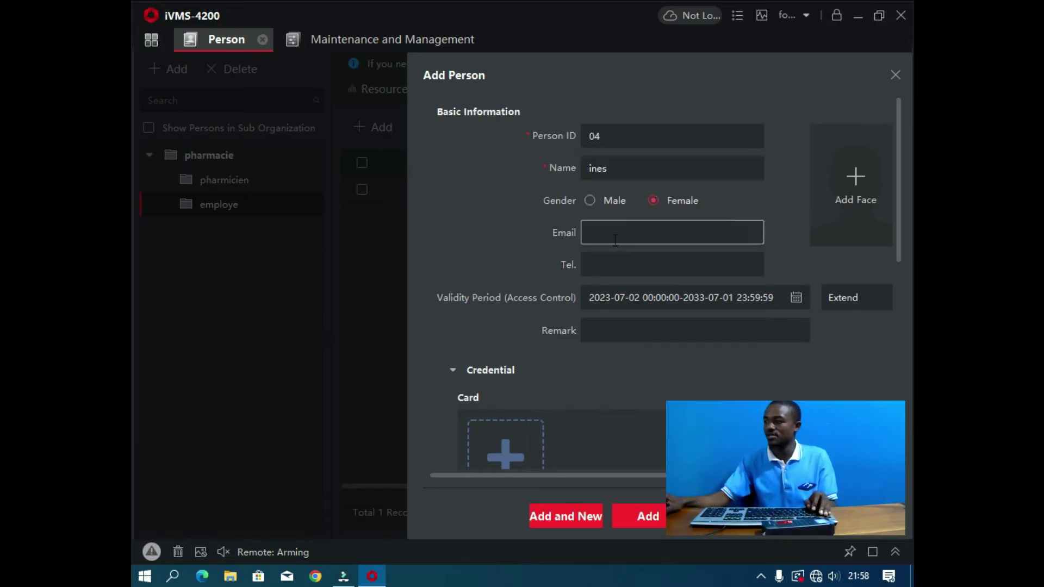
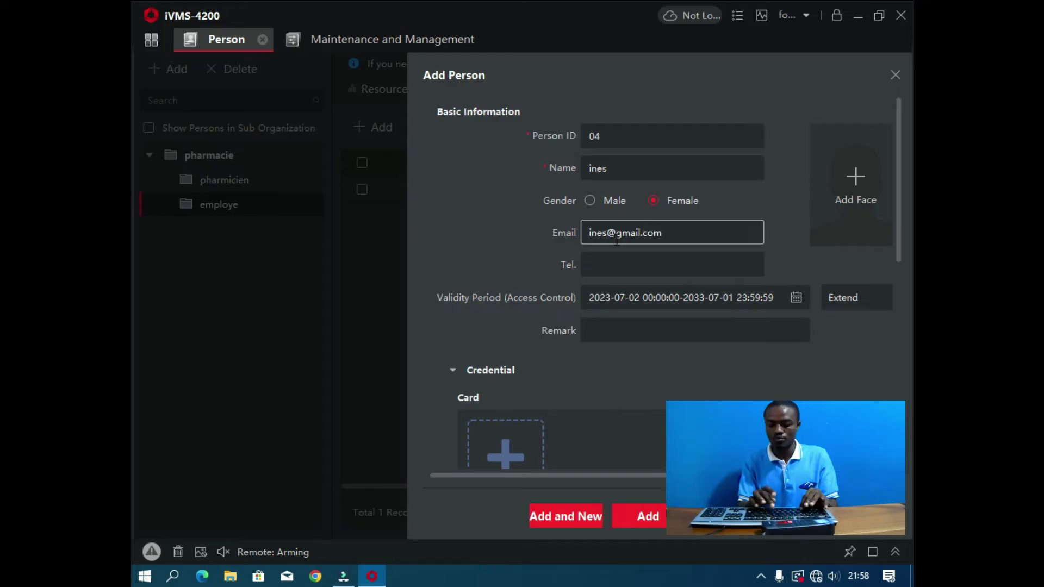
{"action": "left_click", "coordinate": [691, 266]}
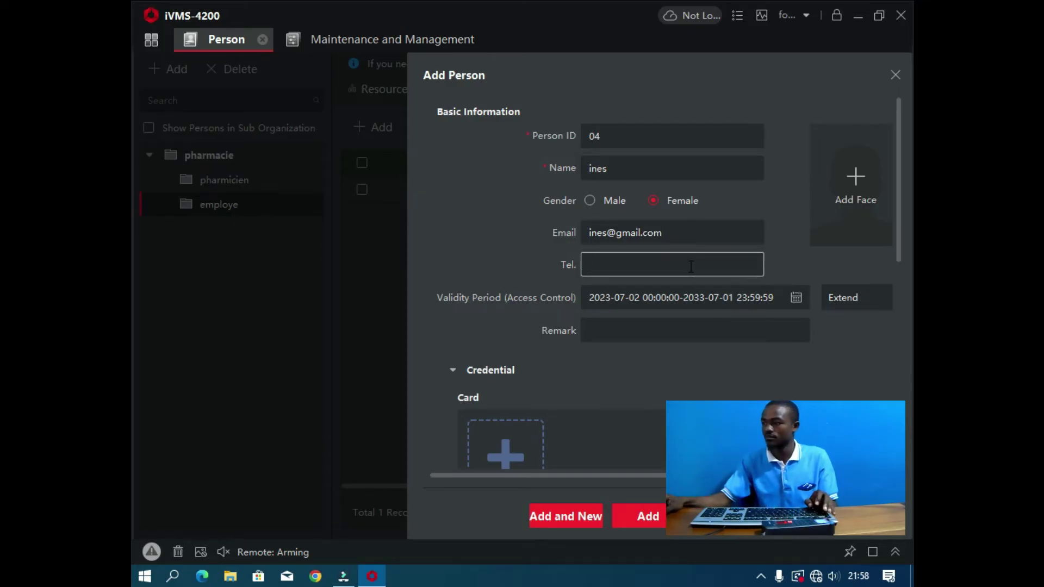
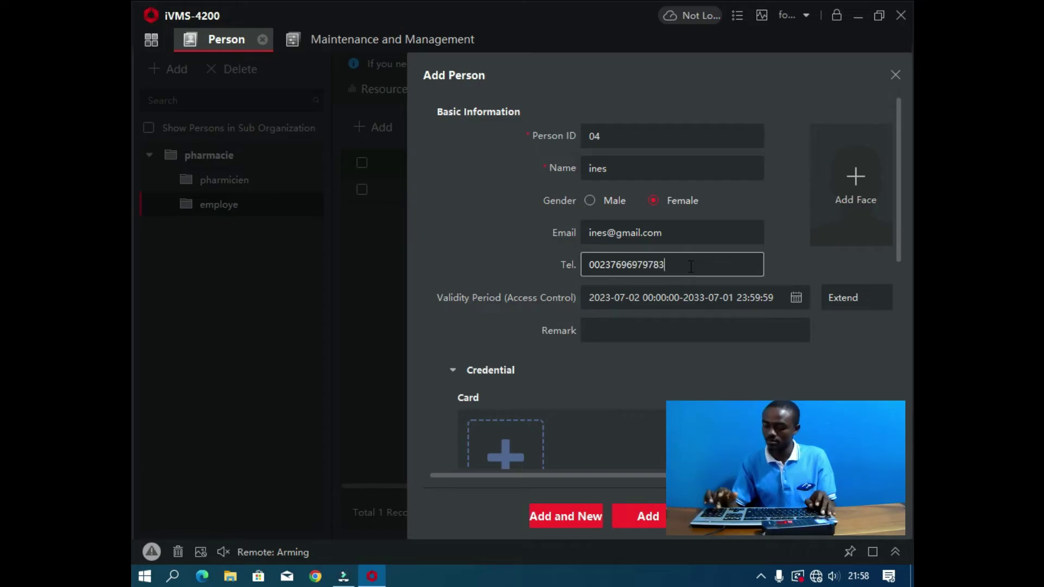
{"action": "scroll", "coordinate": [592, 429], "scroll_direction": "down", "scroll_amount": 3}
Step: Capture fingerprint FP1 from the pharmacie card reader and save the new person into the employe group
{"action": "left_click", "coordinate": [500, 414]}
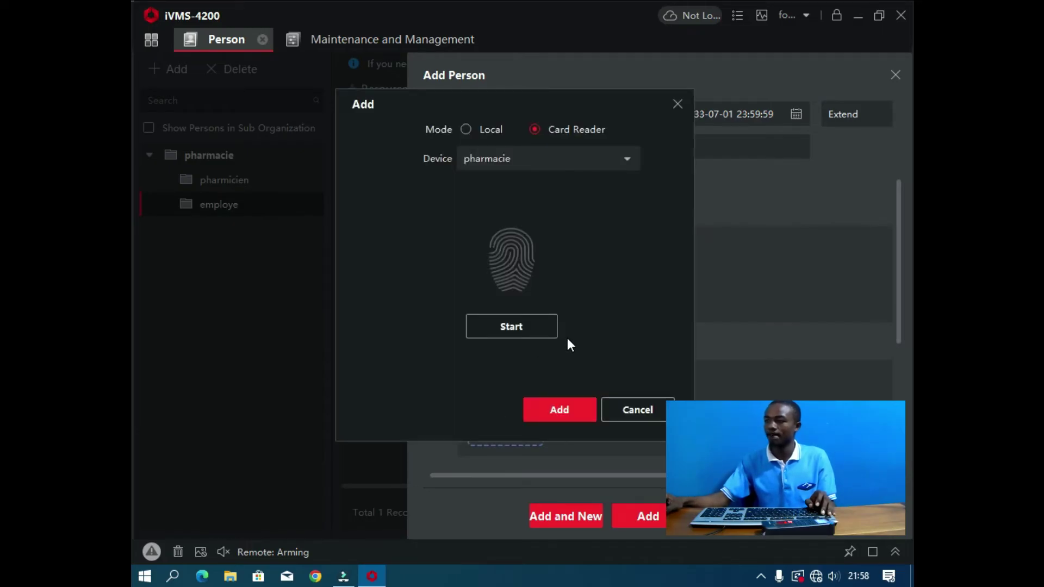
{"action": "left_click", "coordinate": [522, 327]}
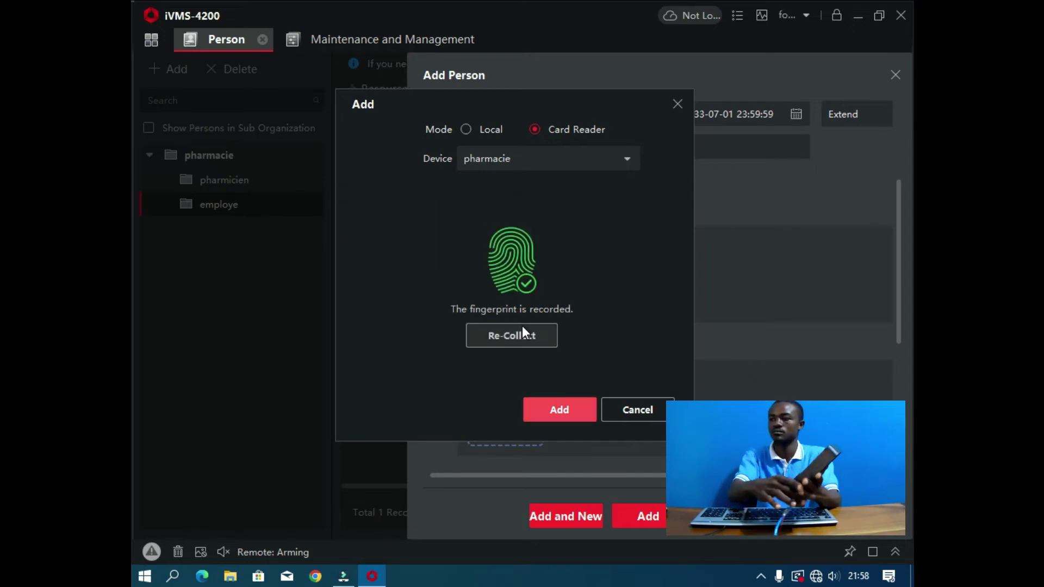
{"action": "left_click", "coordinate": [564, 411]}
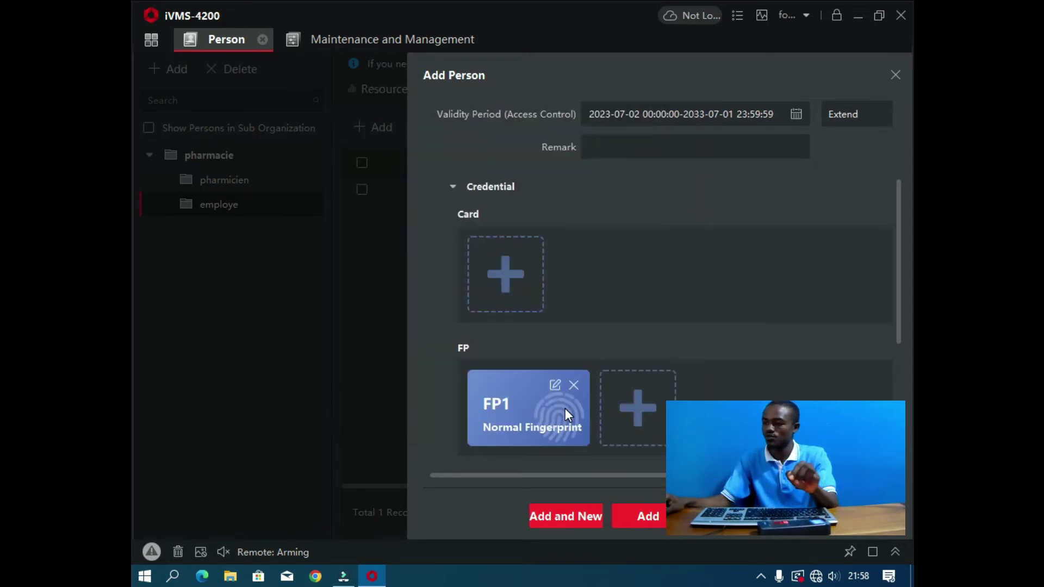
{"action": "left_click", "coordinate": [641, 515]}
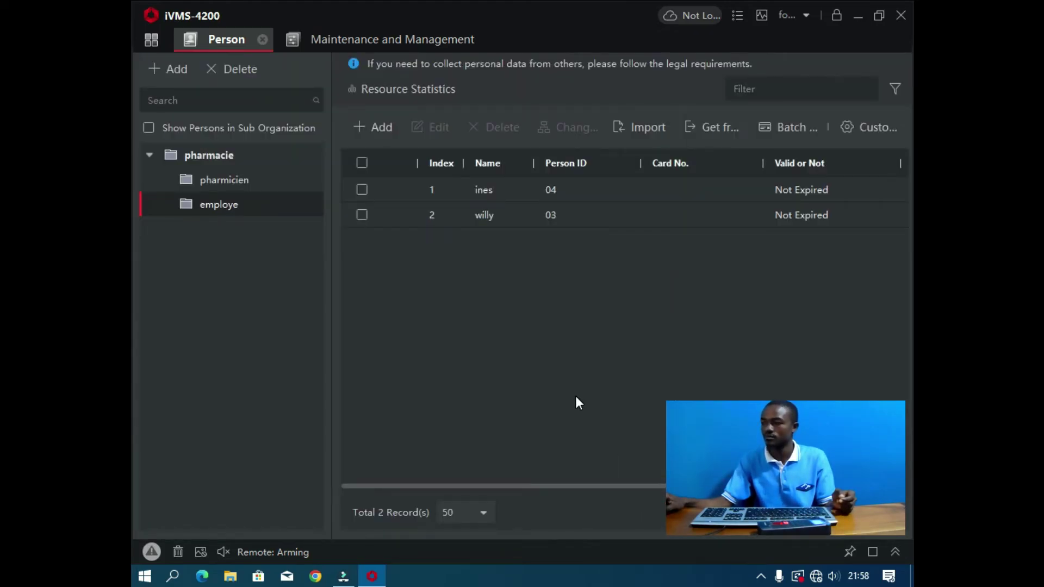
Step: In the employe group, append 'e' to the first employee's name and save it
{"action": "mouse_move", "coordinate": [256, 207]}
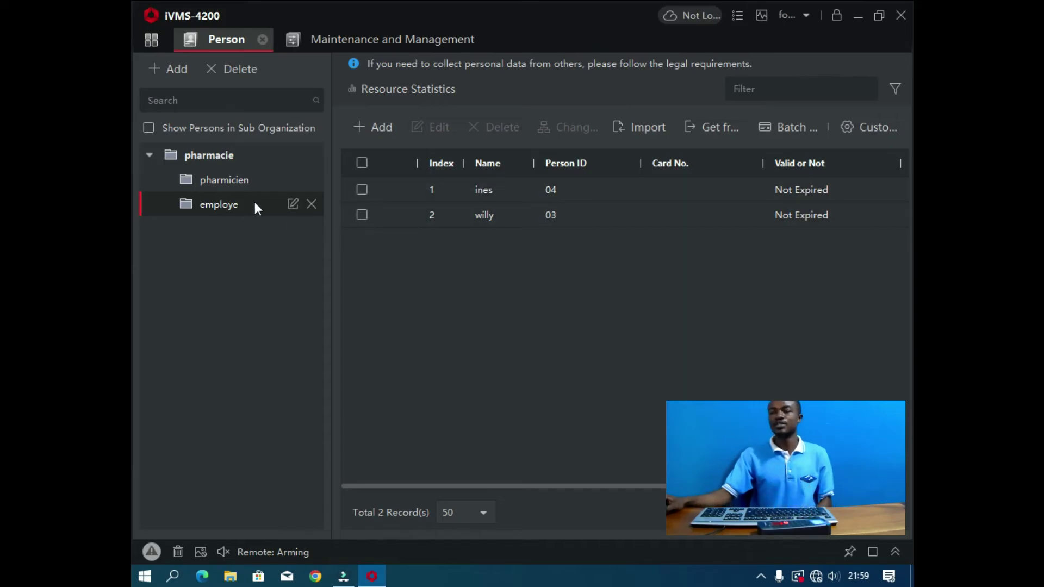
{"action": "left_click", "coordinate": [247, 181]}
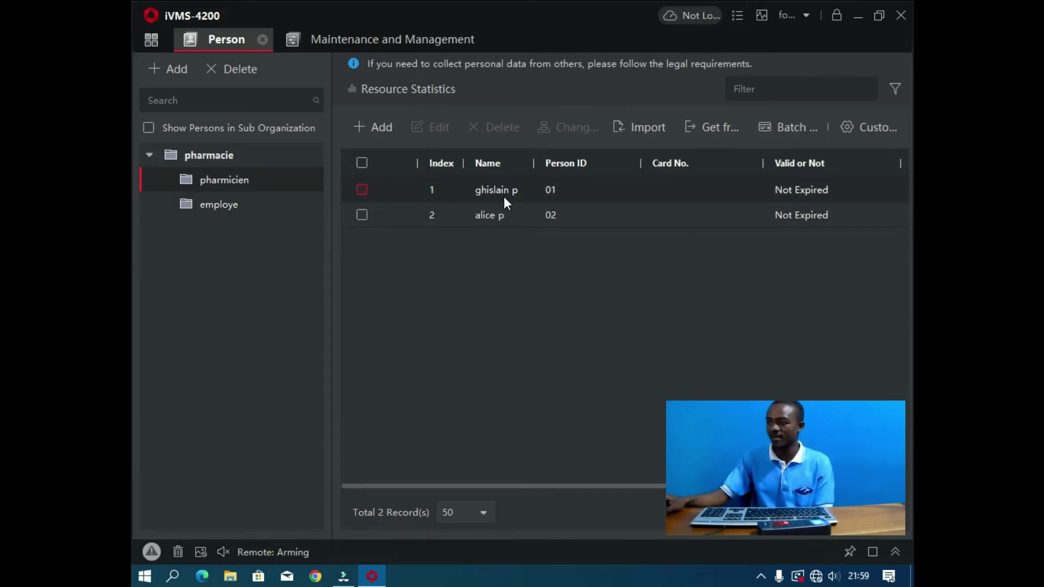
{"action": "left_click", "coordinate": [226, 210]}
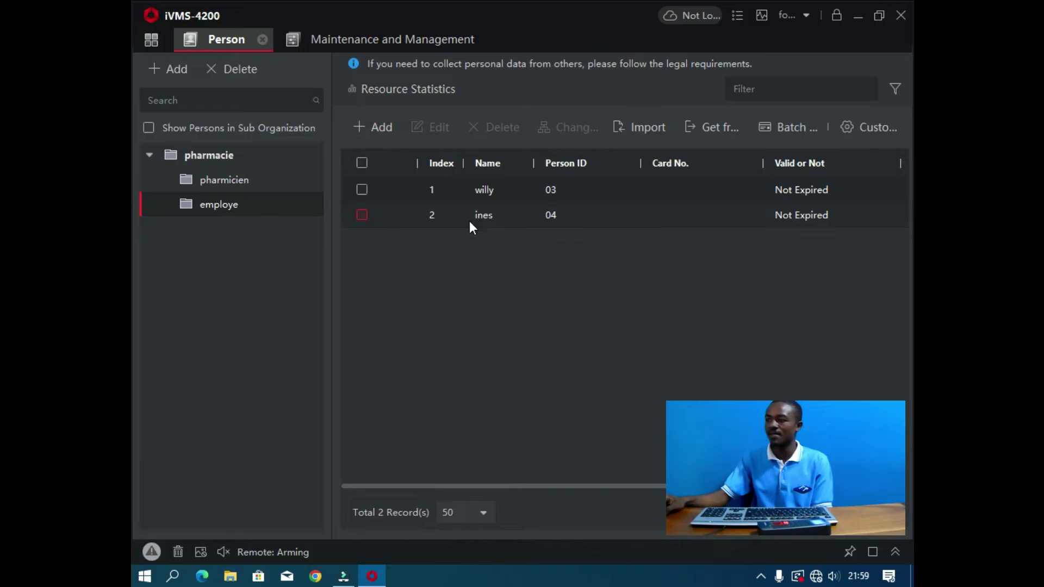
{"action": "left_click", "coordinate": [363, 189]}
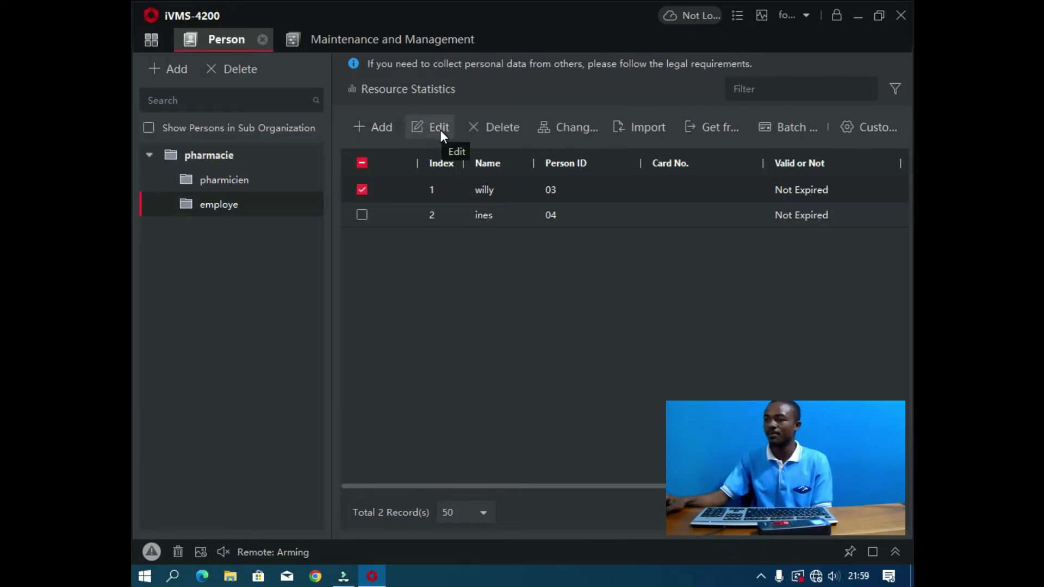
{"action": "left_click", "coordinate": [439, 129]}
{"action": "left_click", "coordinate": [627, 169]}
{"action": "type", "text": "e"}
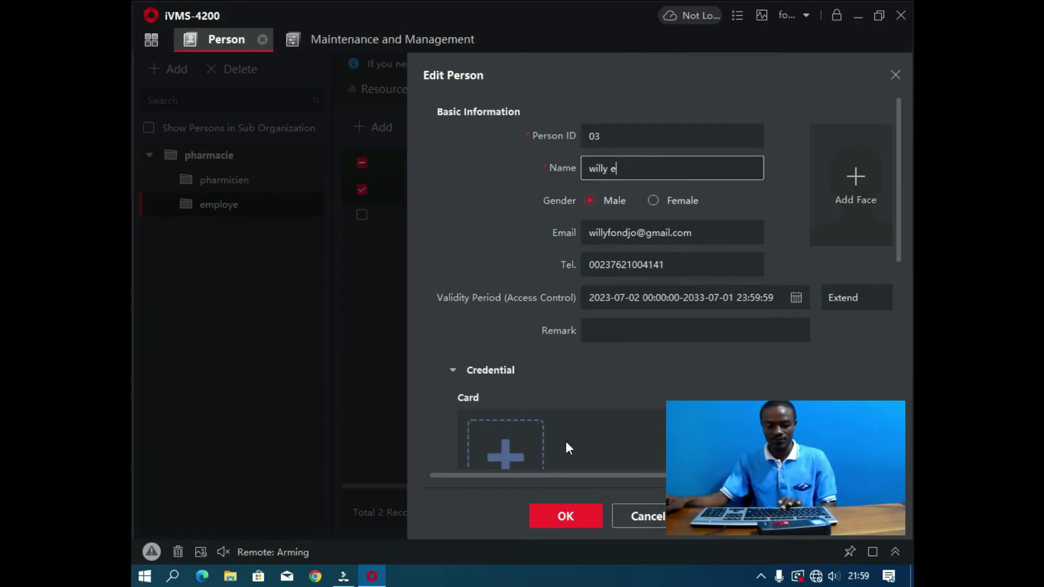
{"action": "left_click", "coordinate": [568, 511]}
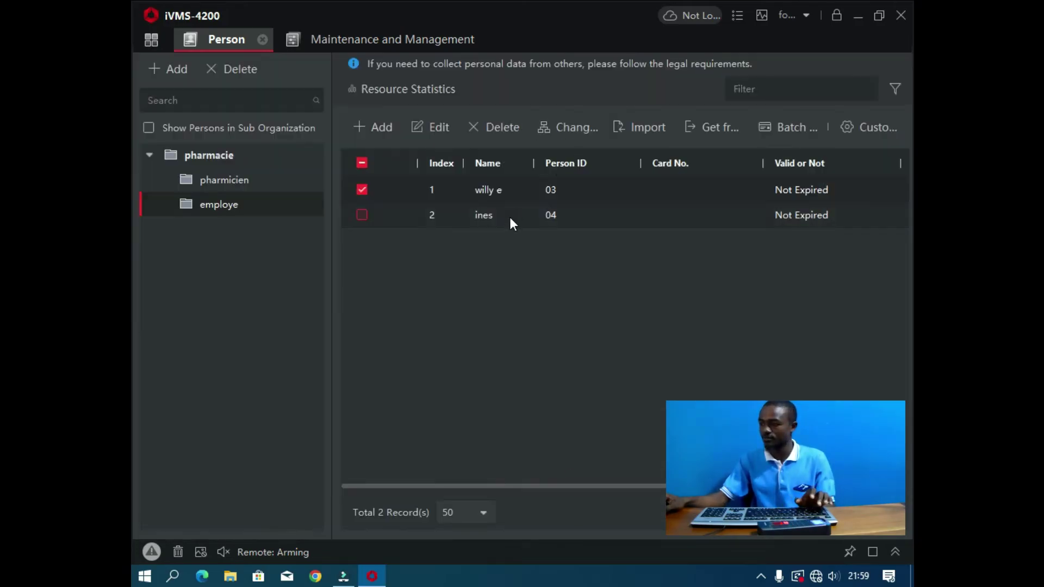
Step: Append 'e' to the second employee's name, then view the top-level pharmacie organization
{"action": "left_click", "coordinate": [363, 215]}
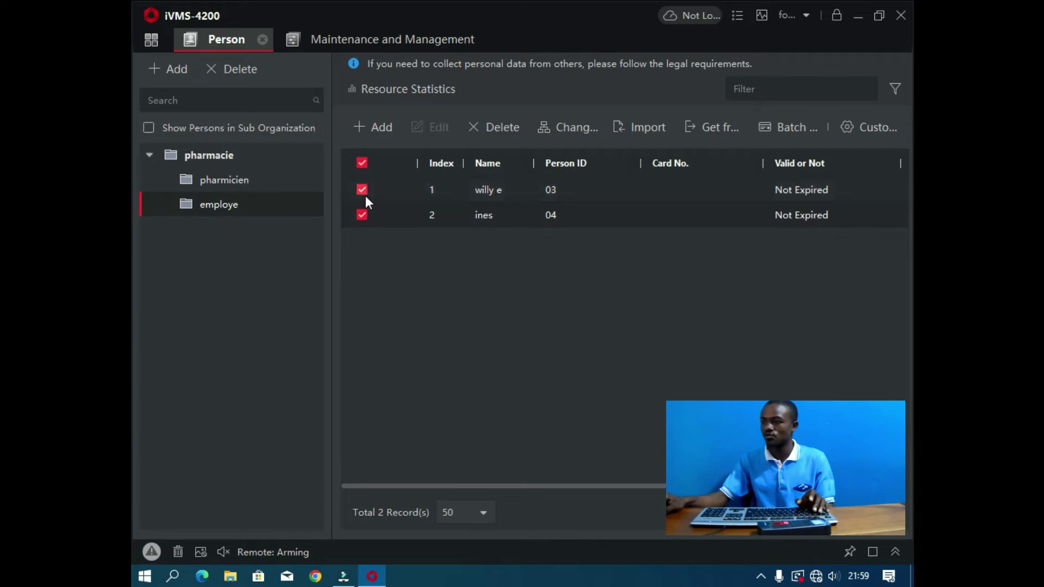
{"action": "left_click", "coordinate": [365, 188]}
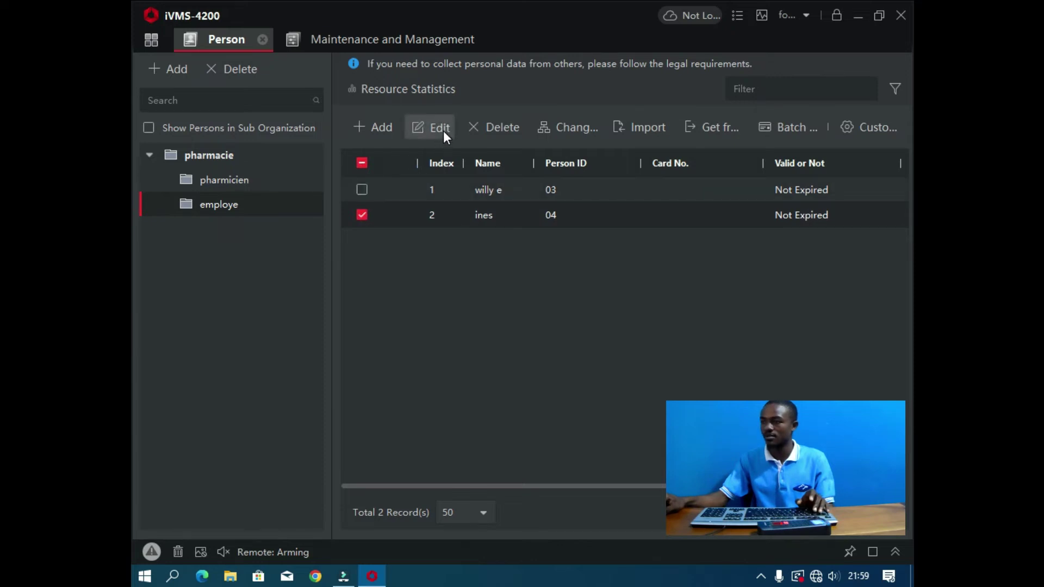
{"action": "left_click", "coordinate": [442, 128]}
{"action": "left_click", "coordinate": [661, 168]}
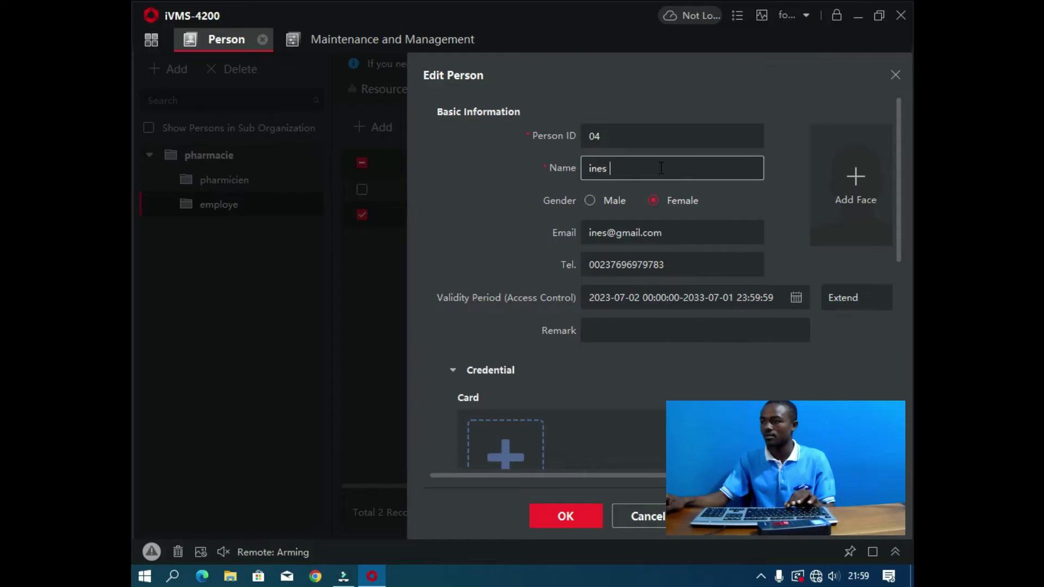
{"action": "type", "text": "e"}
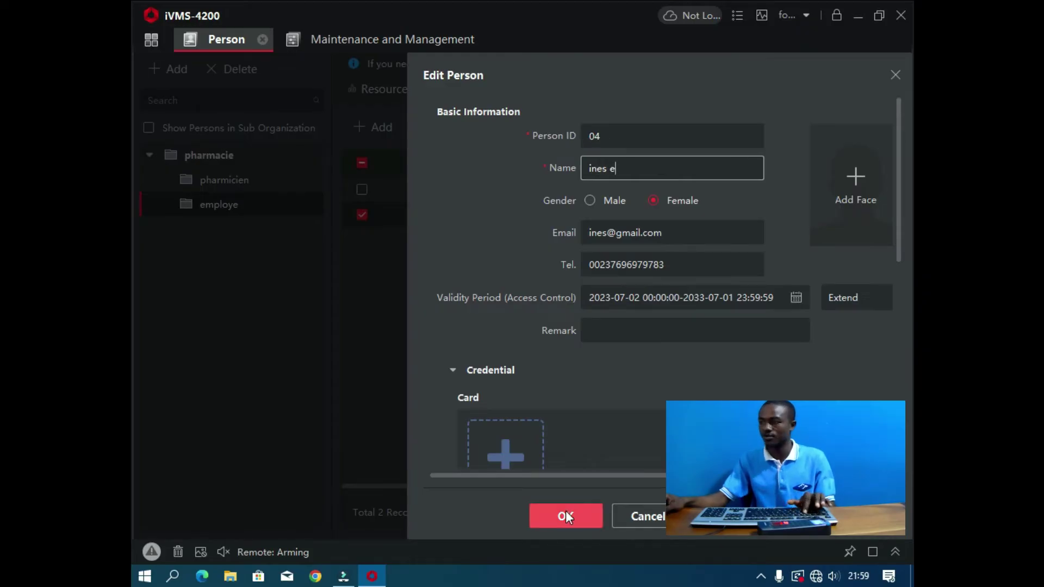
{"action": "left_click", "coordinate": [566, 515]}
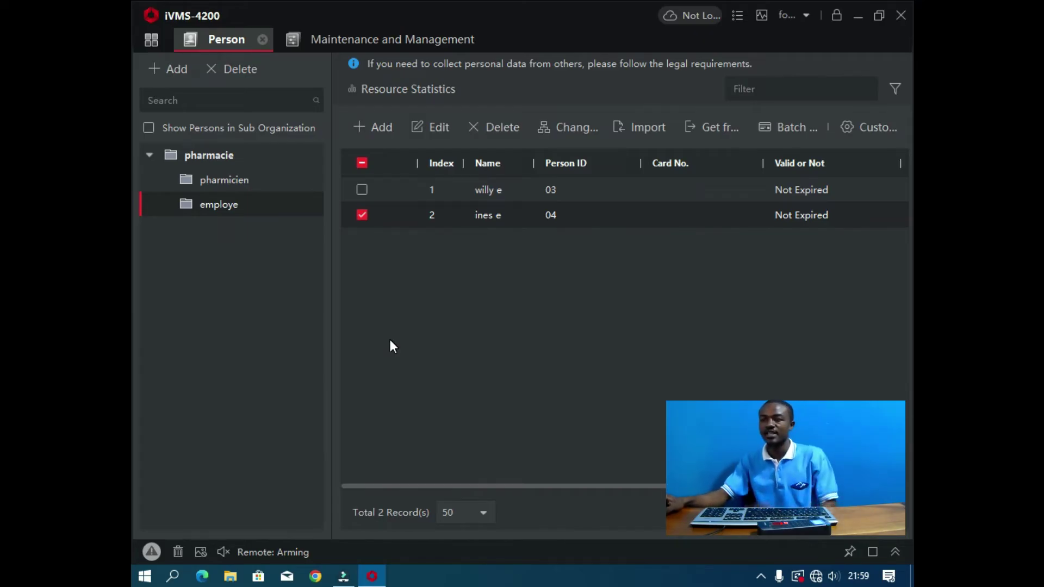
{"action": "left_click", "coordinate": [225, 157]}
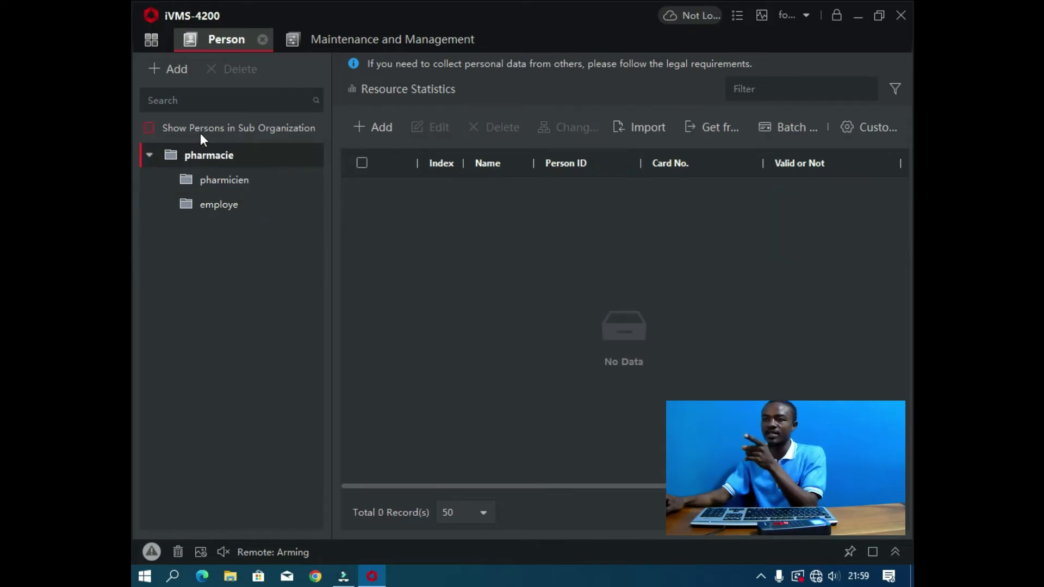
Step: Show persons in sub-organizations so pharmacie lists all four people, then return to the control panel
{"action": "left_click", "coordinate": [146, 128]}
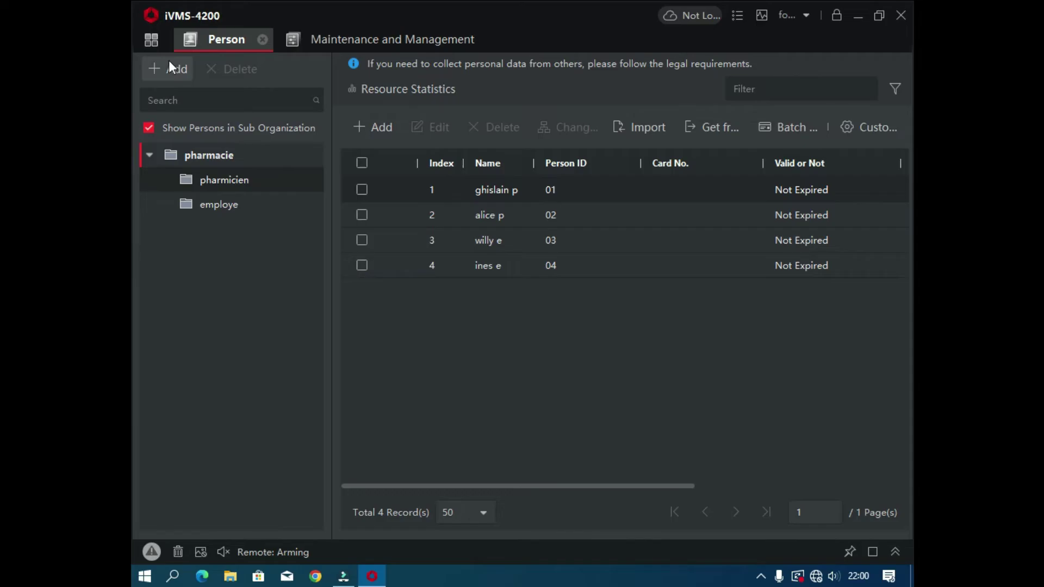
{"action": "left_click", "coordinate": [152, 41]}
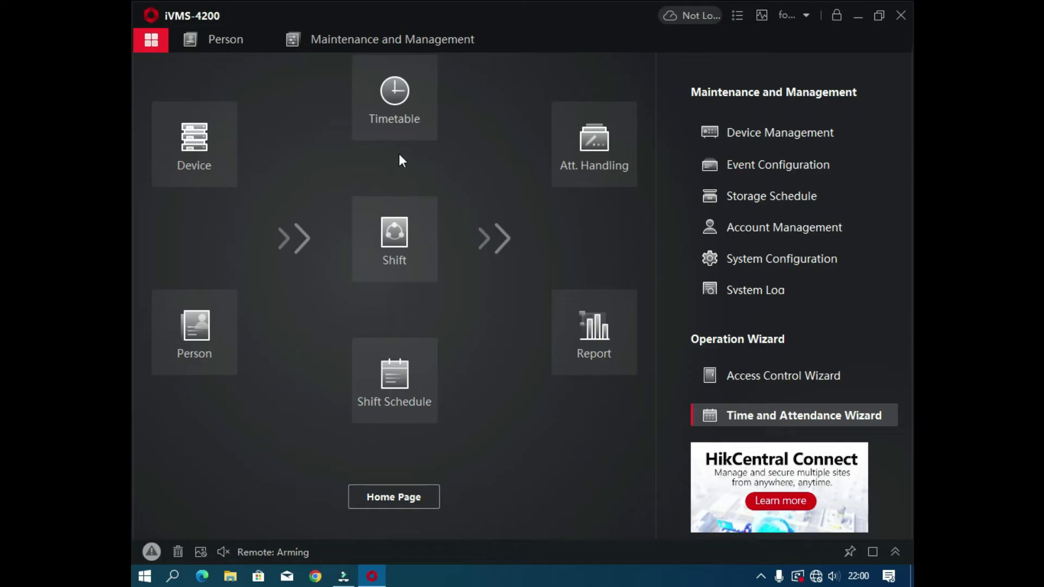
Step: Open the Timetable page of Time & Attendance and expand Attendance Settings
{"action": "left_click", "coordinate": [397, 103]}
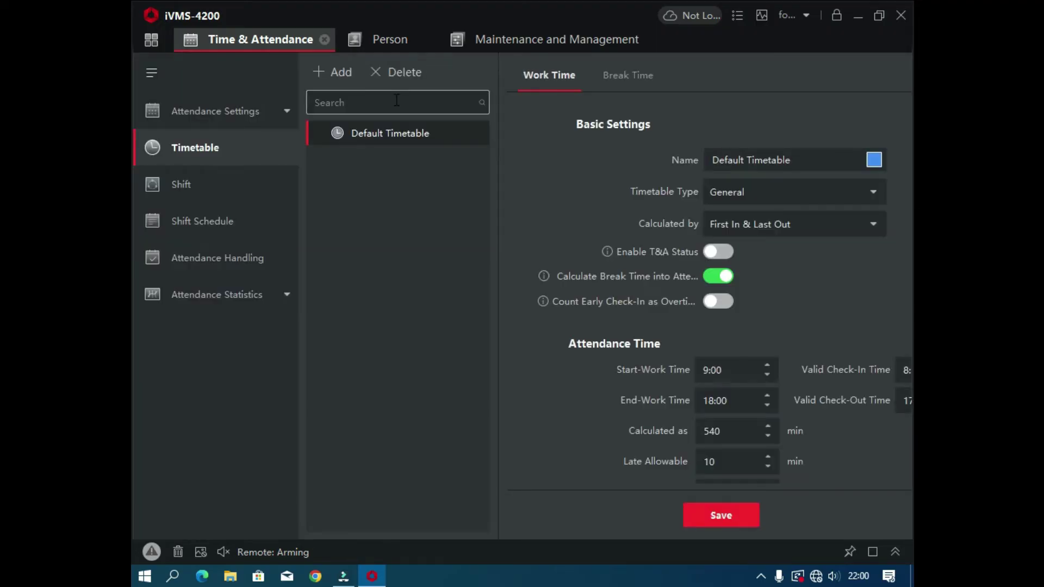
{"action": "left_click", "coordinate": [243, 110]}
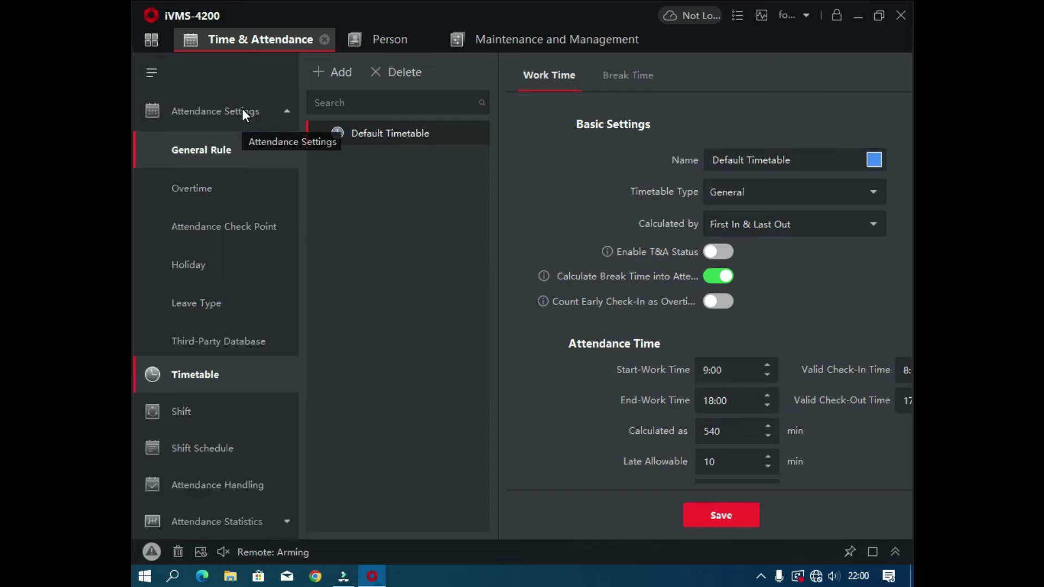
Step: Untick Saturday in the General Rule weekend settings, leaving only Sunday, and save the rule
{"action": "left_click", "coordinate": [223, 150]}
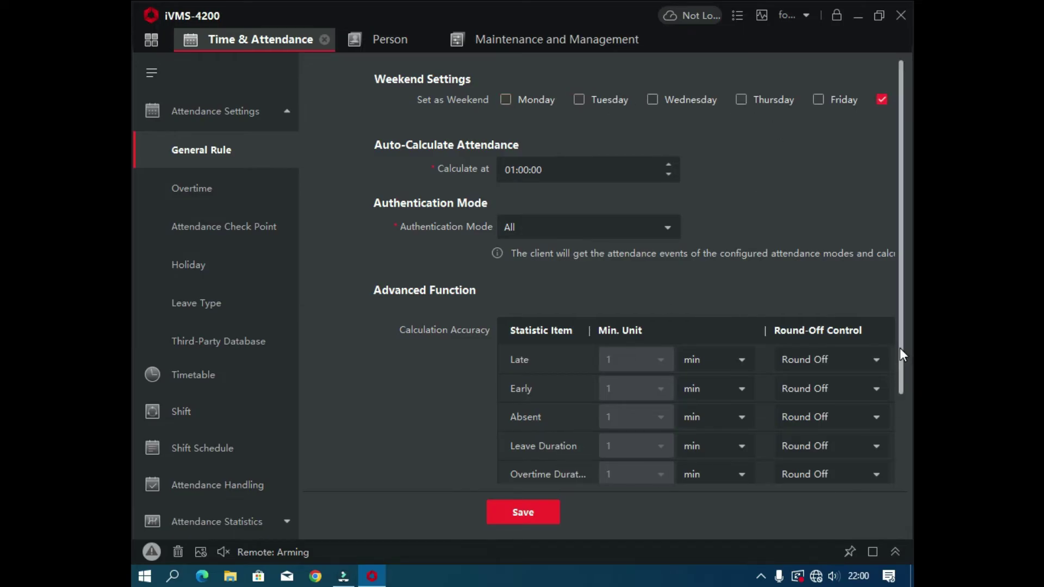
{"action": "left_click", "coordinate": [879, 15]}
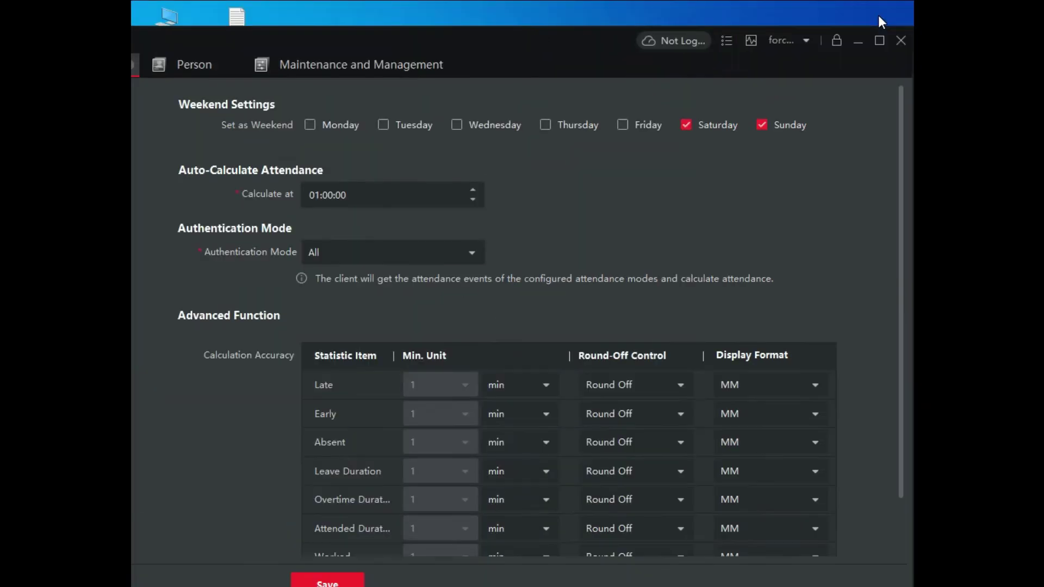
{"action": "left_click", "coordinate": [686, 127]}
{"action": "scroll", "coordinate": [668, 174], "scroll_direction": "down", "scroll_amount": 2}
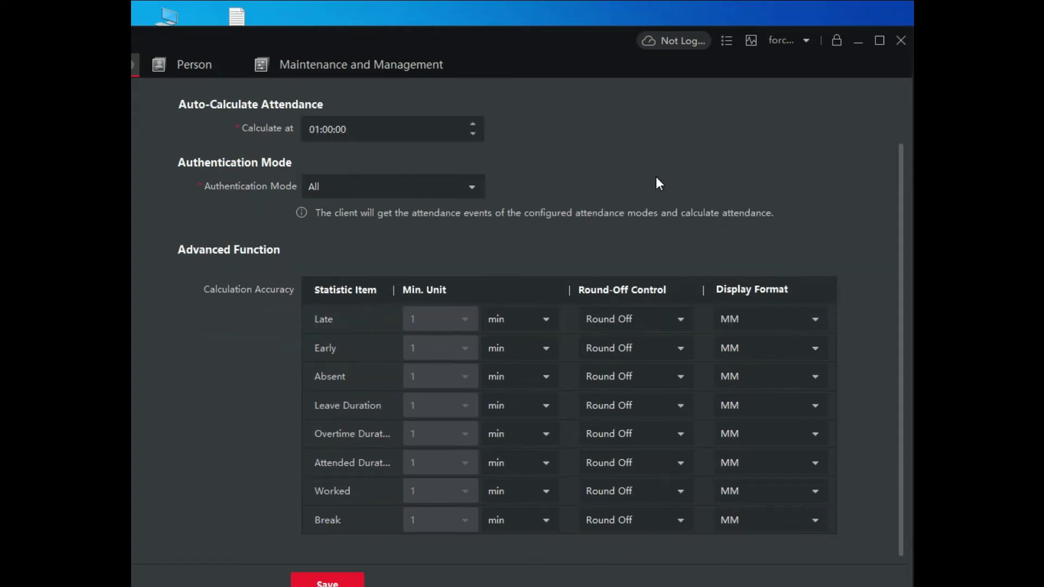
{"action": "scroll", "coordinate": [656, 177], "scroll_direction": "up", "scroll_amount": 2}
{"action": "scroll", "coordinate": [797, 145], "scroll_direction": "down", "scroll_amount": 2}
{"action": "left_click", "coordinate": [326, 583]}
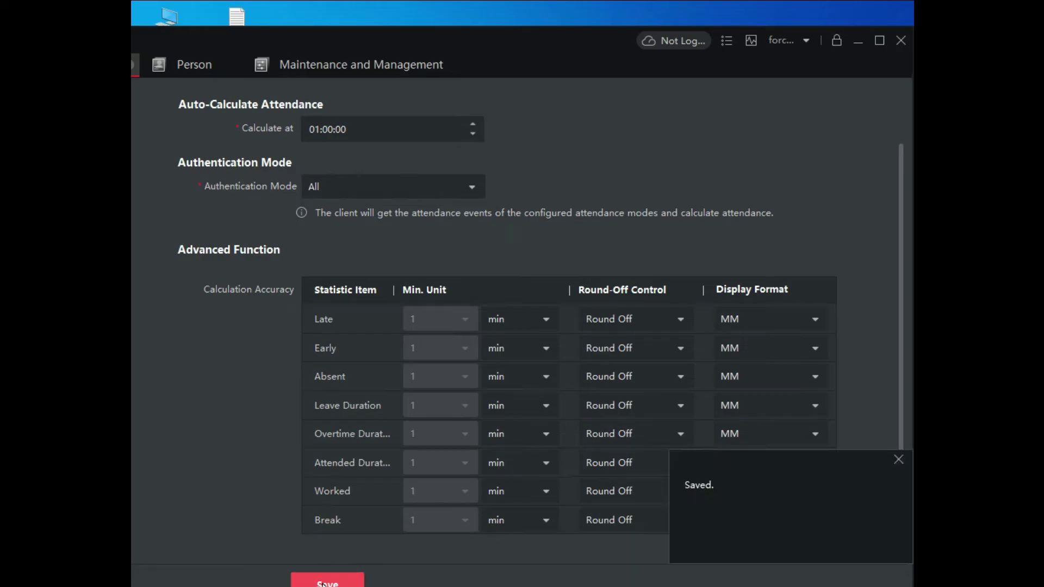
{"action": "left_click", "coordinate": [880, 40]}
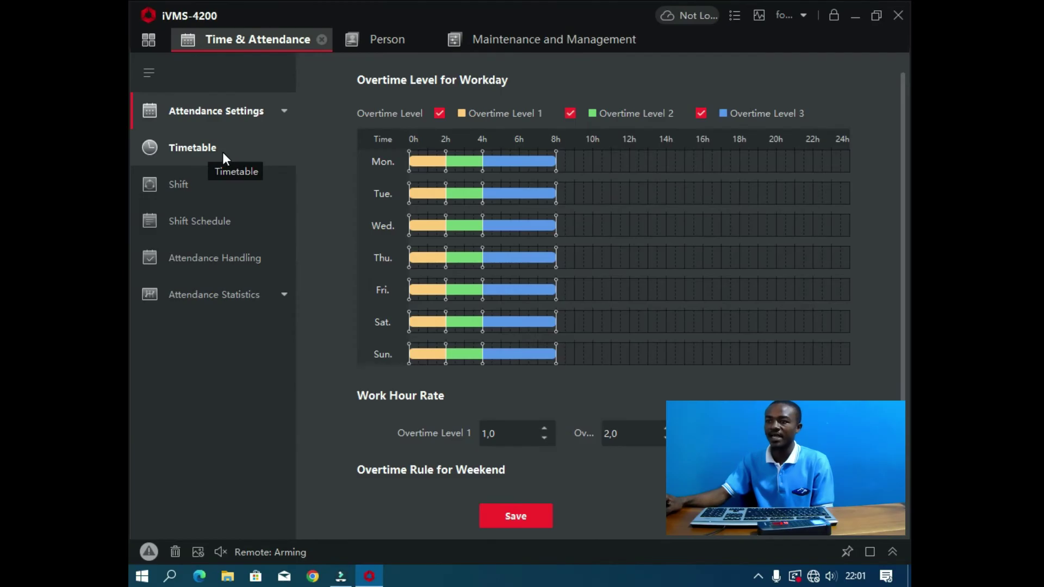
Step: Select Default Timetable on the Timetable page and click into its Name field
{"action": "left_click", "coordinate": [224, 154]}
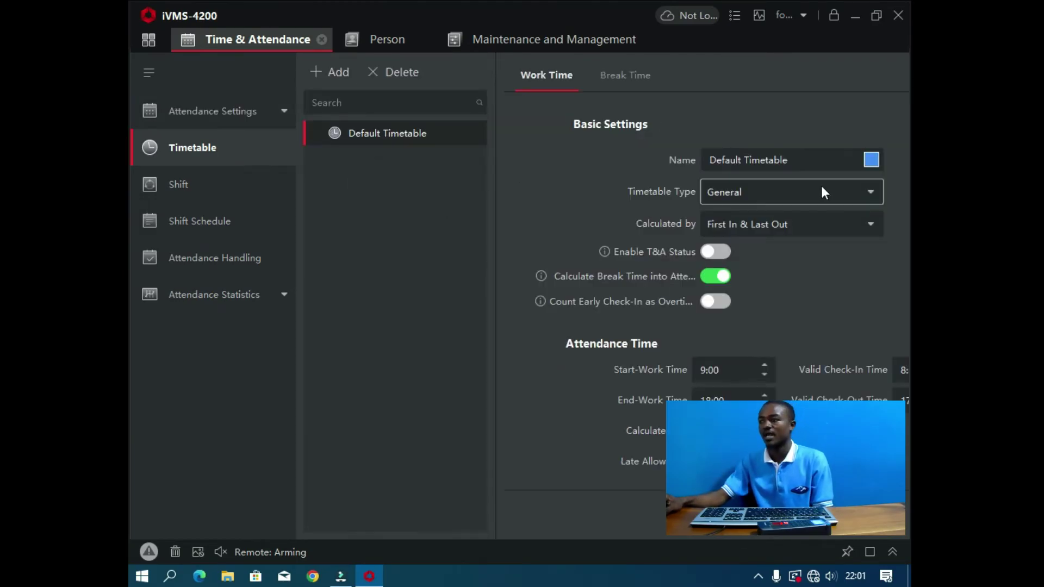
{"action": "left_click", "coordinate": [785, 163]}
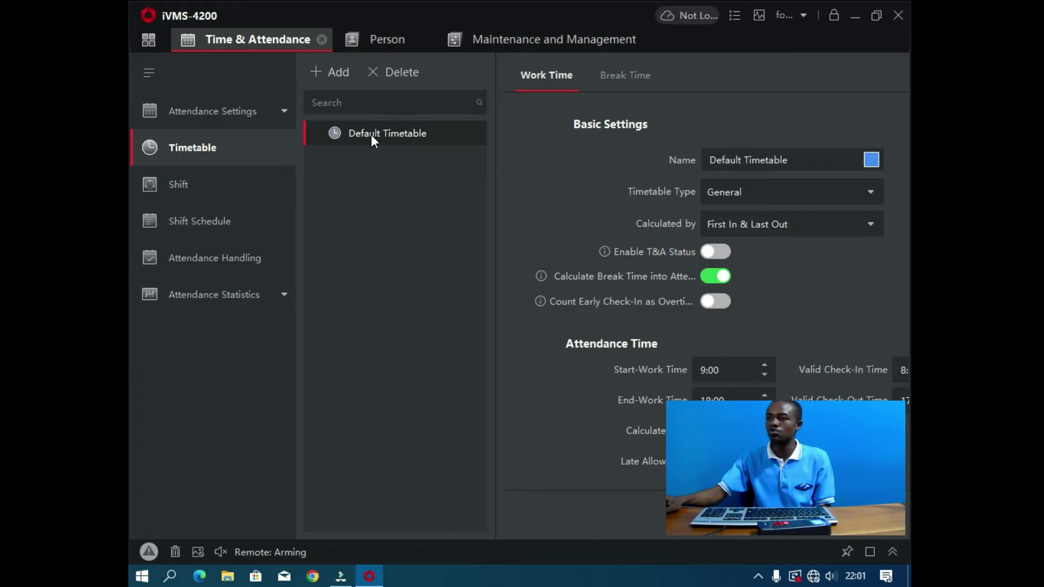
Step: Replace the Default Timetable name with 'jour 08.00-16.00', keeping the type General
{"action": "left_click", "coordinate": [793, 162]}
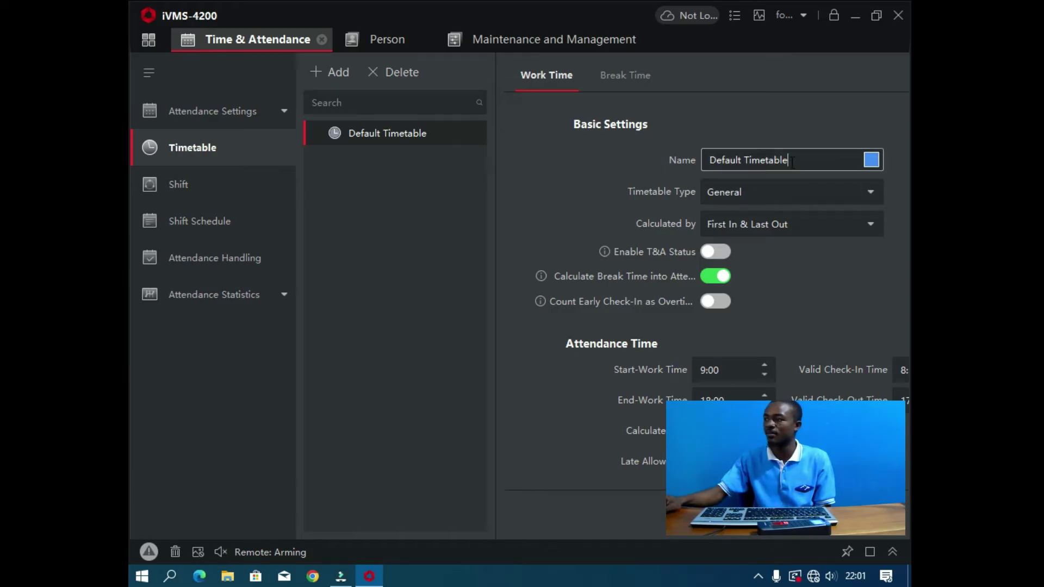
{"action": "left_click_drag", "start_coordinate": [793, 162], "coordinate": [702, 160]}
{"action": "type", "text": "jou"}
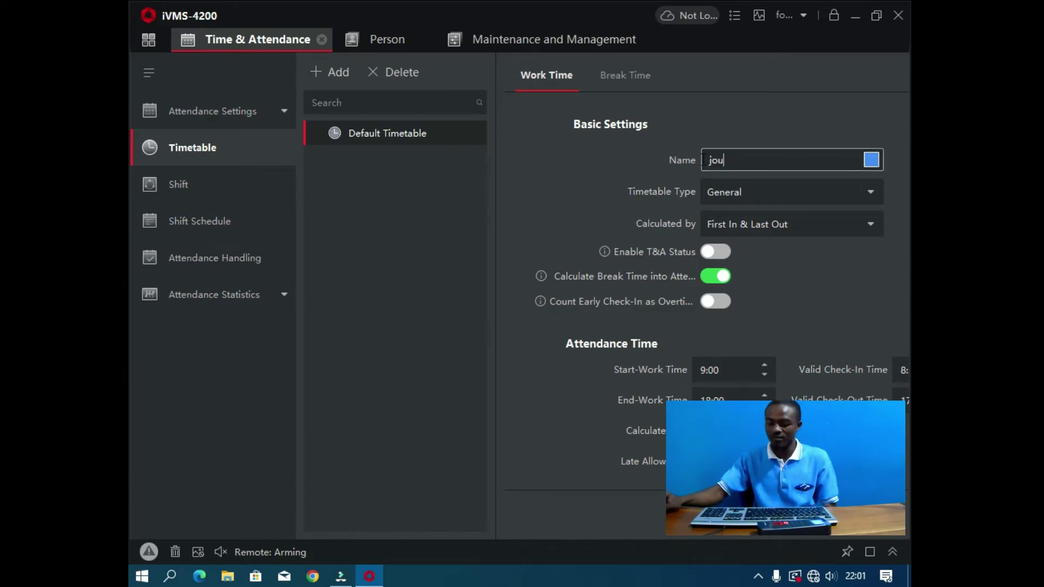
{"action": "type", "text": "r 08"}
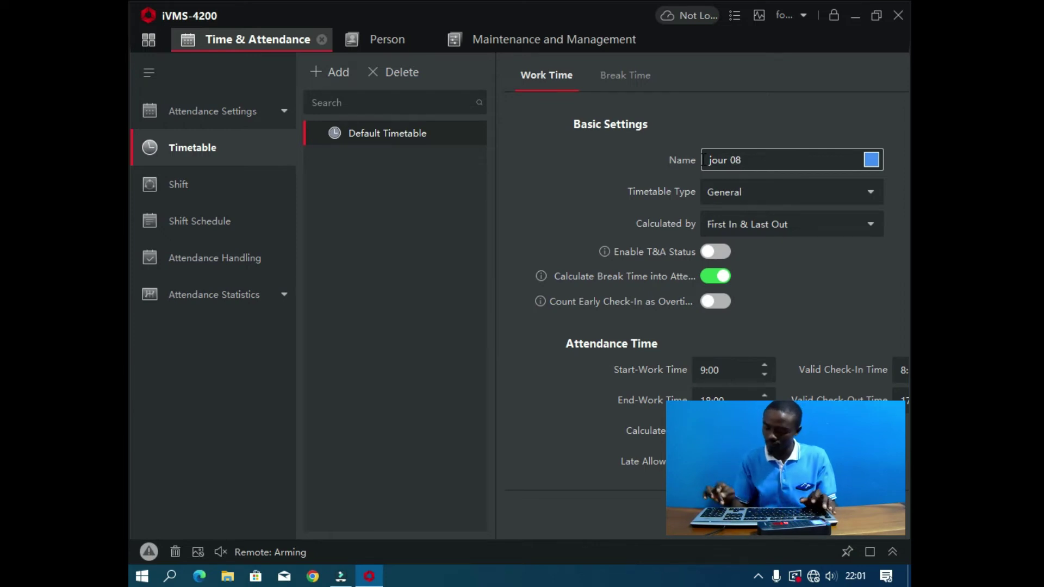
{"action": "type", "text": ":"}
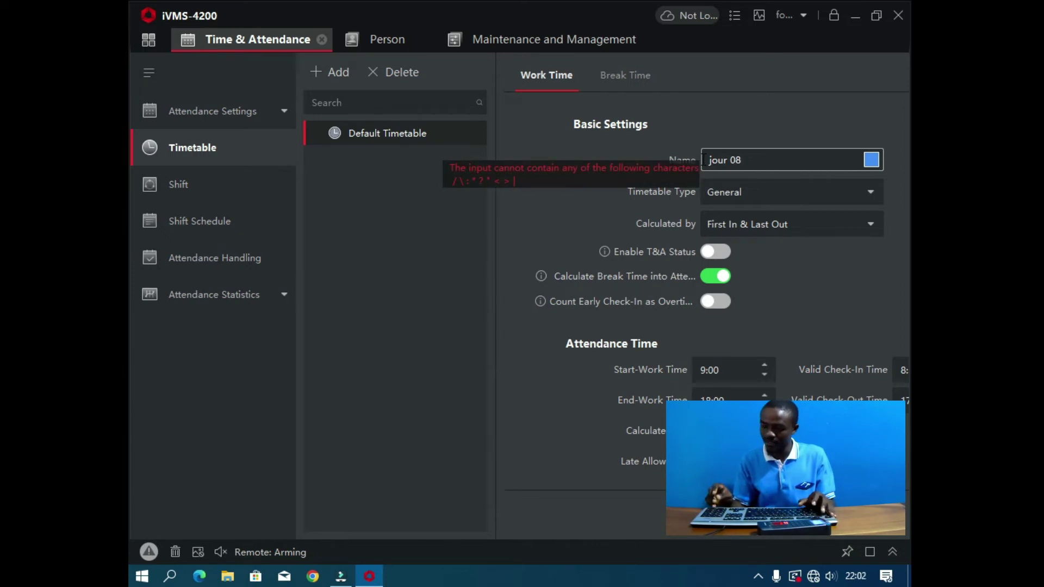
{"action": "type", "text": ".00"}
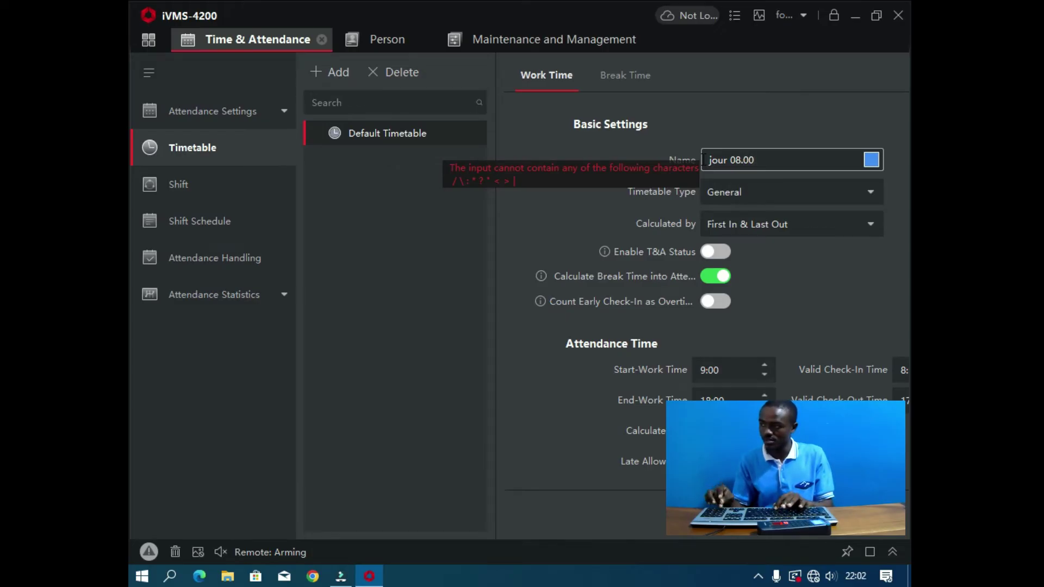
{"action": "type", "text": "-16.00"}
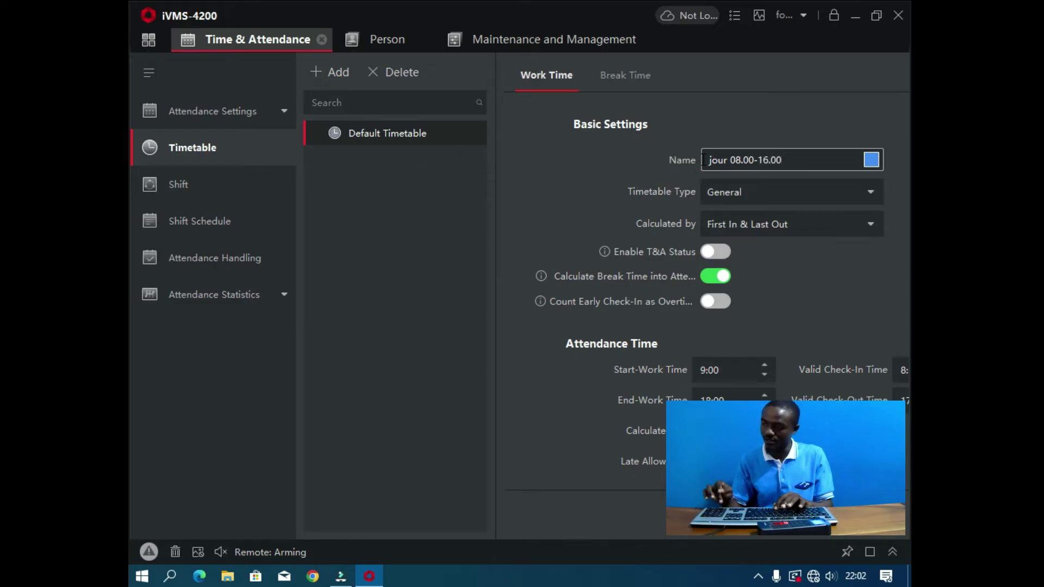
{"action": "scroll", "coordinate": [769, 201], "scroll_direction": "down", "scroll_amount": 1}
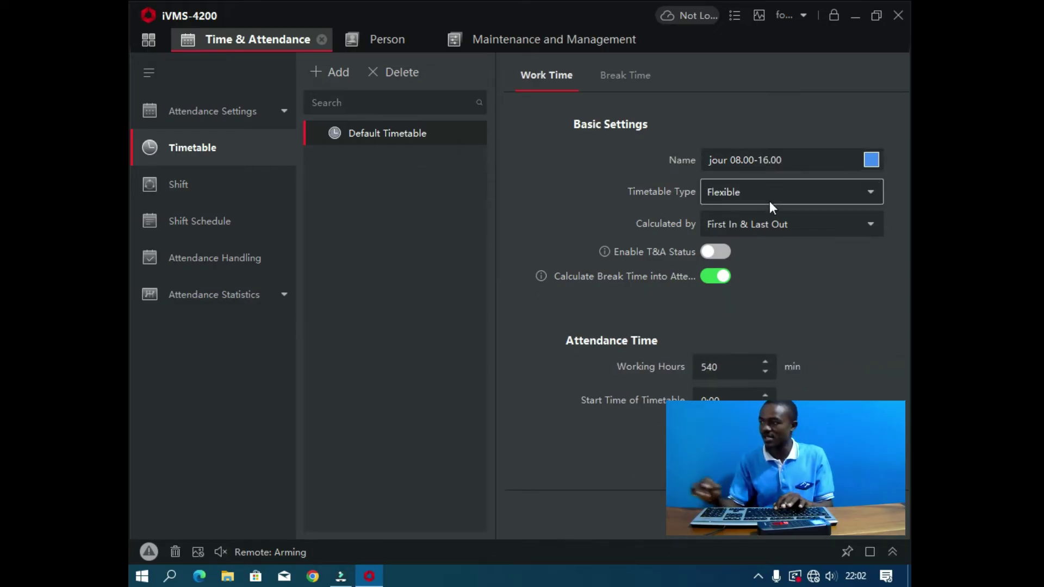
{"action": "scroll", "coordinate": [717, 193], "scroll_direction": "up", "scroll_amount": 1}
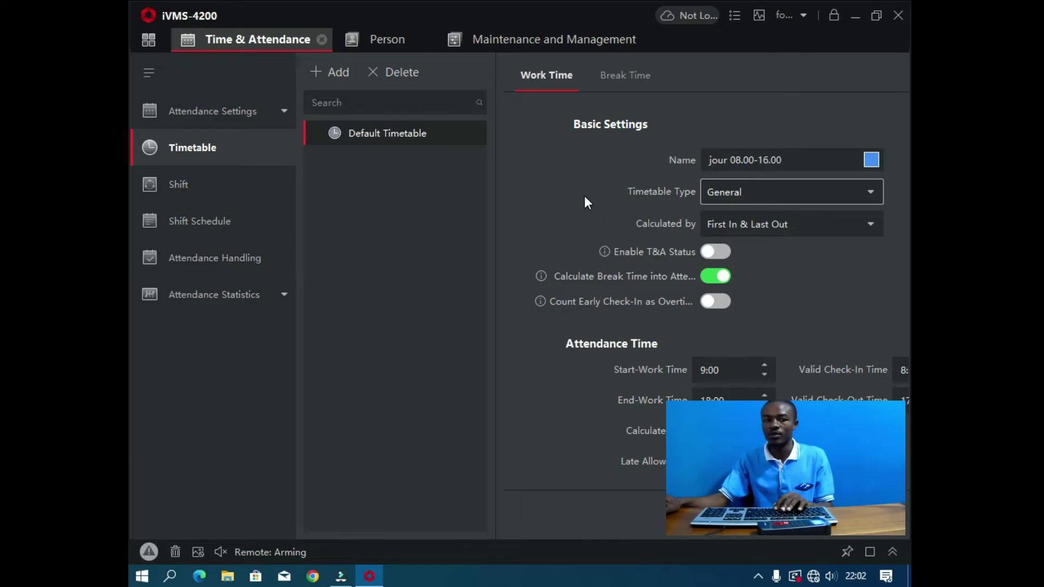
{"action": "scroll", "coordinate": [545, 358], "scroll_direction": "down", "scroll_amount": 2}
{"action": "scroll", "coordinate": [561, 354], "scroll_direction": "up", "scroll_amount": 2}
{"action": "scroll", "coordinate": [686, 294], "scroll_direction": "down", "scroll_amount": 1}
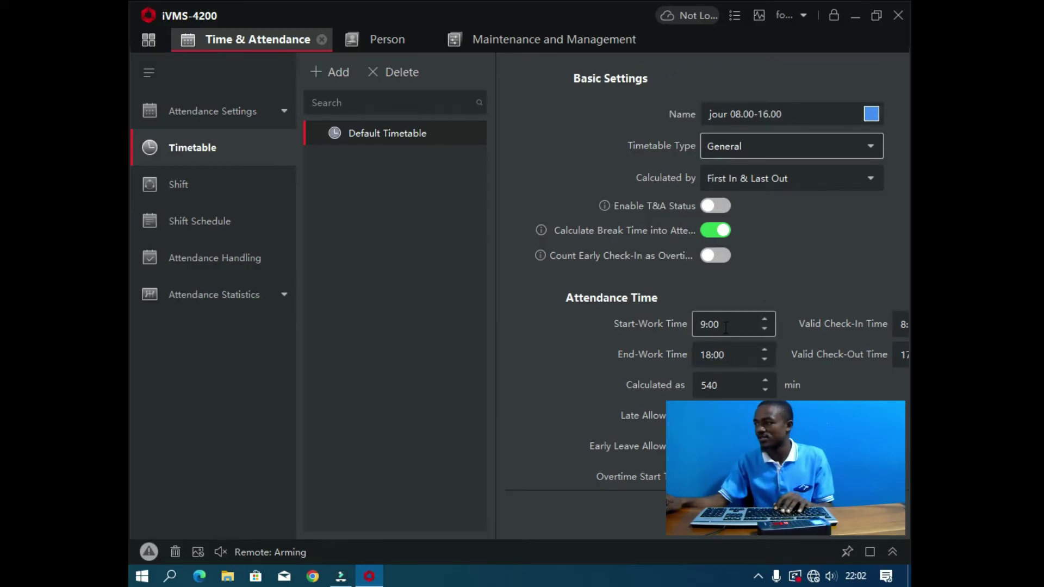
Step: Set the Start-Work Time to 8:00 and the End-Work Time to 16:00
{"action": "left_click", "coordinate": [710, 326]}
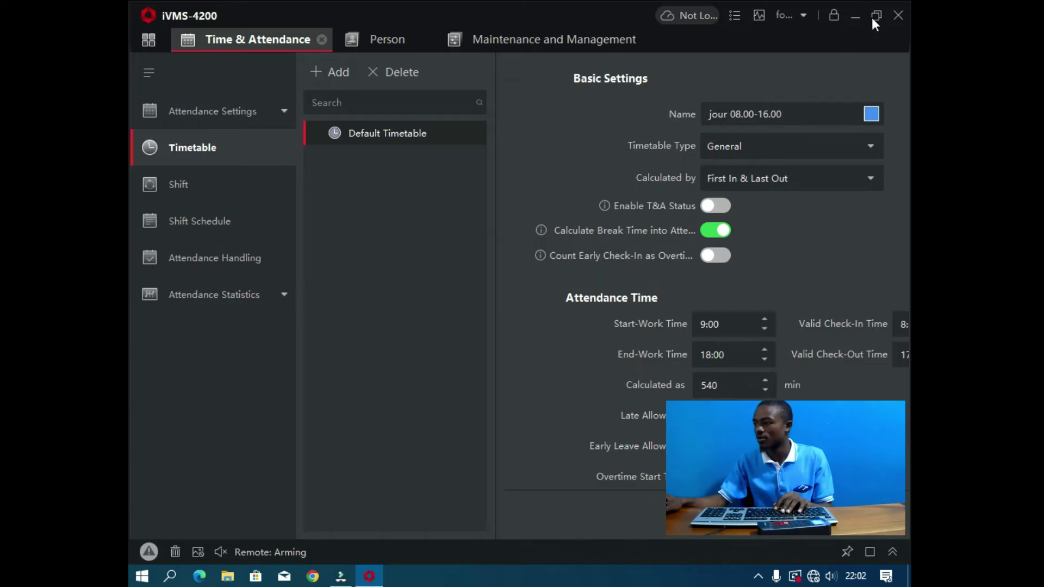
{"action": "left_click", "coordinate": [872, 17]}
{"action": "left_click", "coordinate": [513, 348]}
{"action": "key", "text": "BackSpace"}
{"action": "type", "text": "8"}
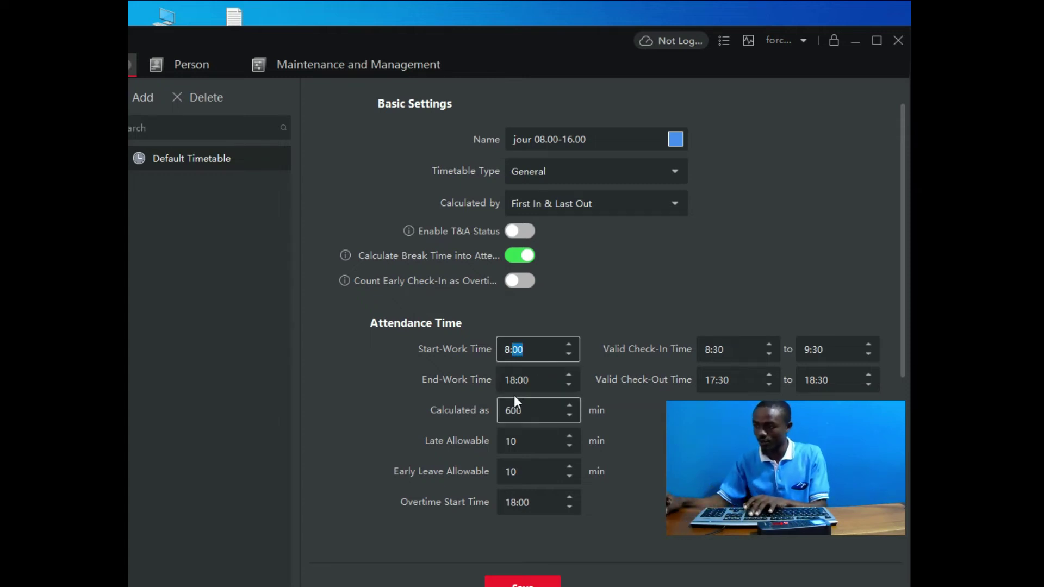
{"action": "left_click", "coordinate": [514, 381]}
{"action": "key", "text": "BackSpace"}
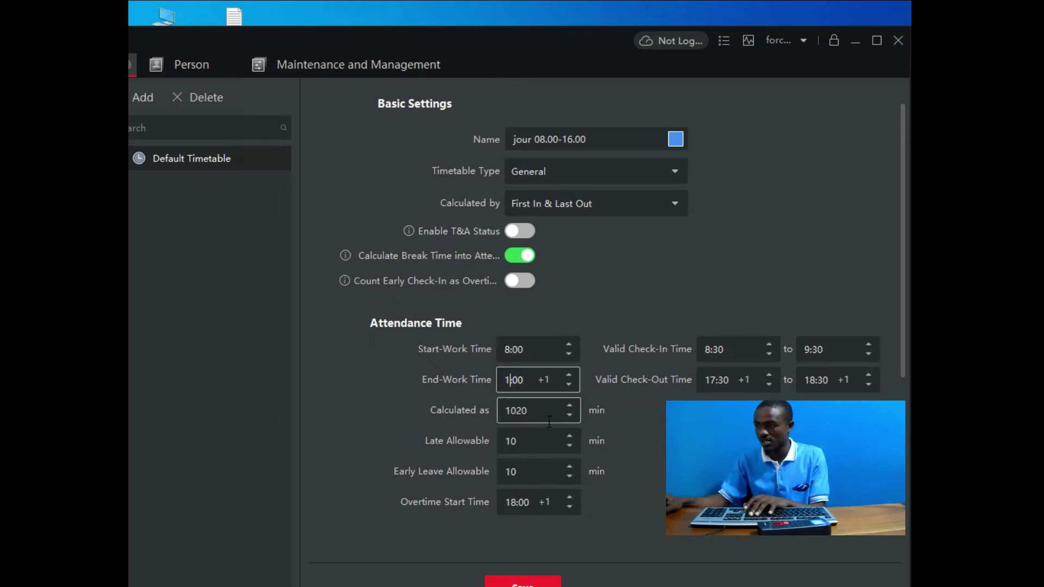
{"action": "type", "text": "6"}
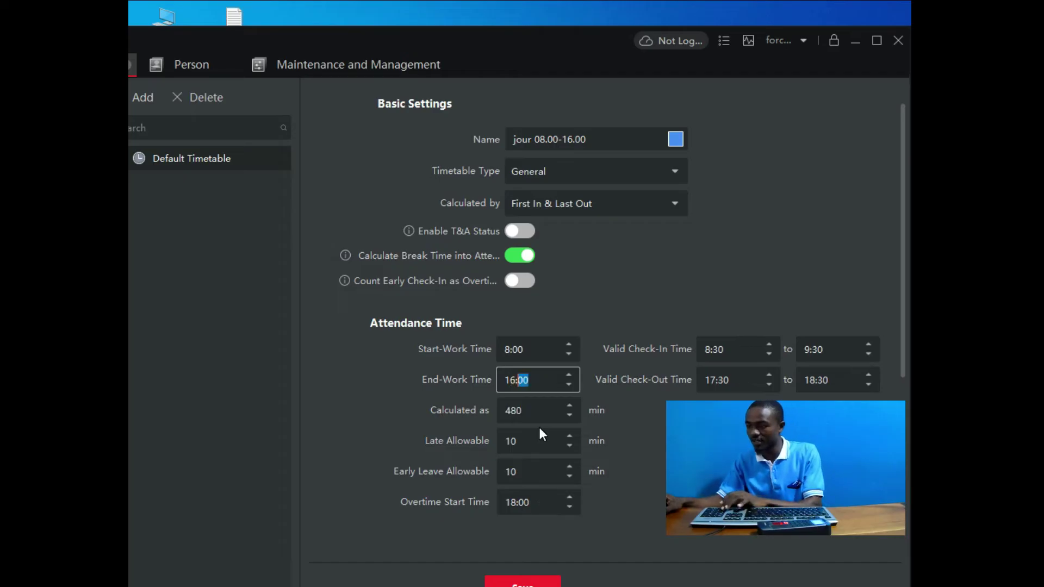
{"action": "left_click", "coordinate": [618, 294]}
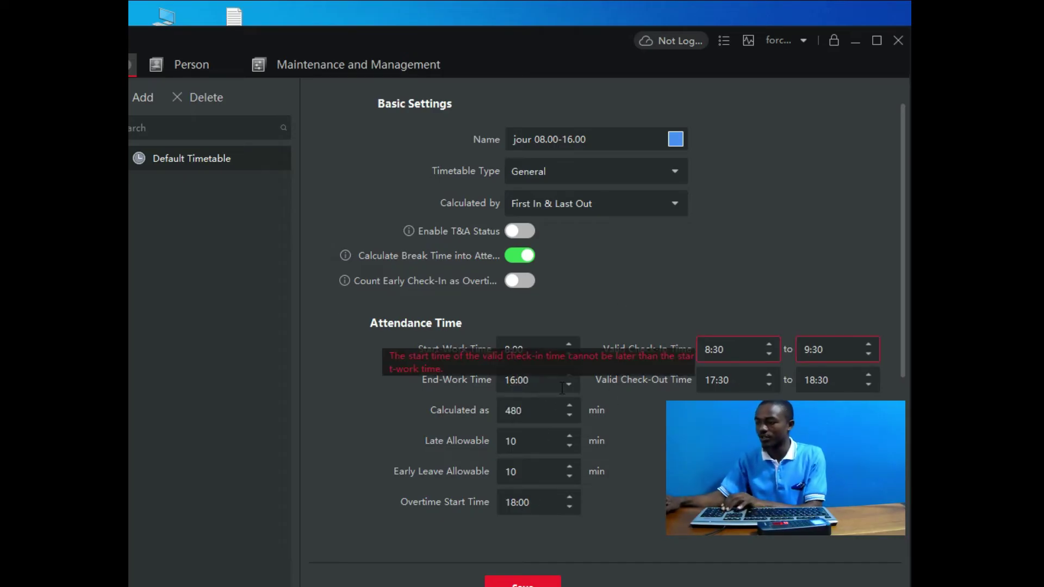
Step: Set the overtime start to 16:00 and the valid check-in window to 7:30–8:30
{"action": "left_click", "coordinate": [511, 504]}
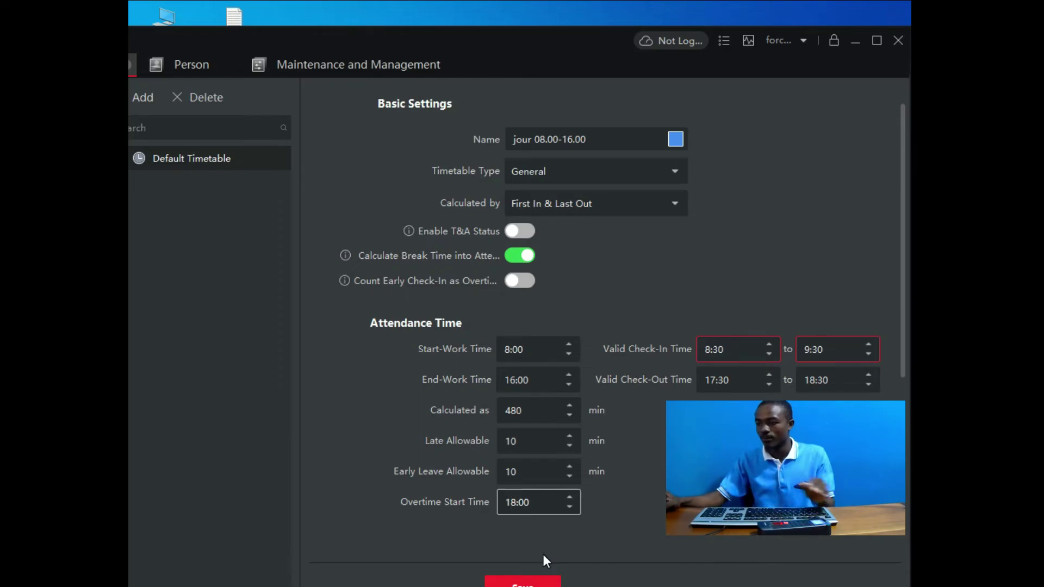
{"action": "key", "text": "Delete"}
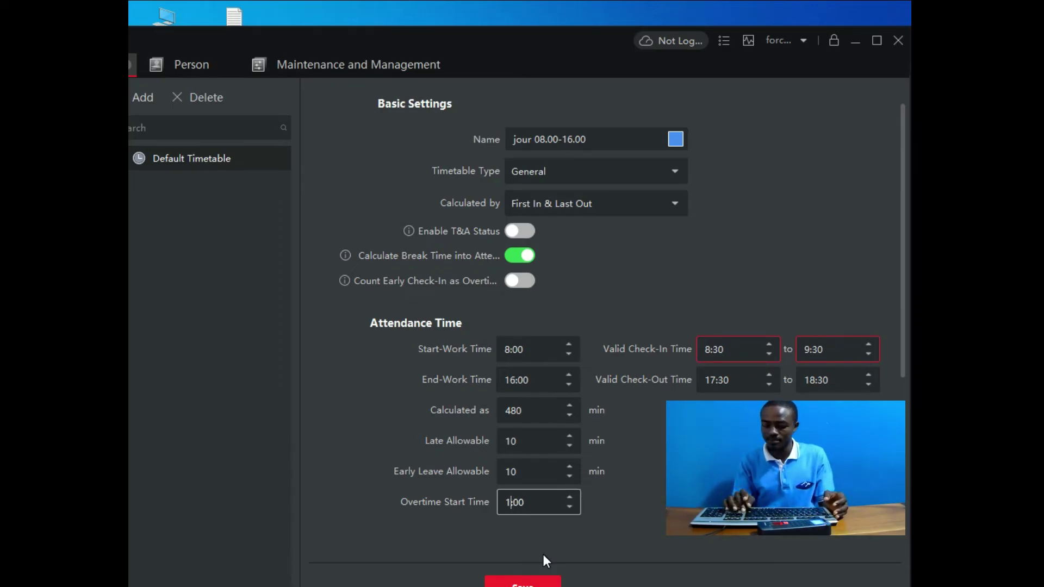
{"action": "type", "text": "6"}
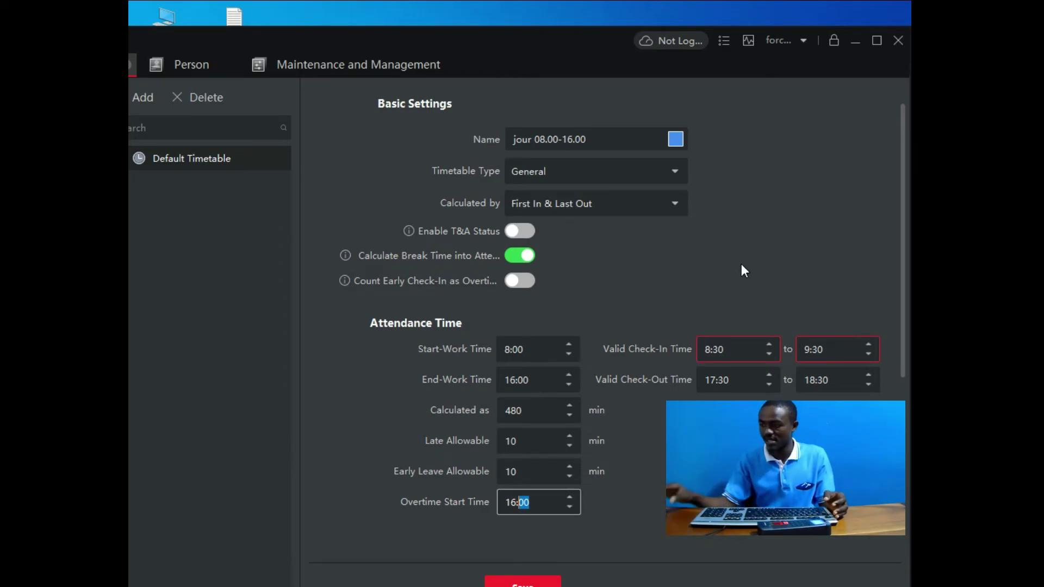
{"action": "left_click", "coordinate": [727, 375]}
{"action": "left_click", "coordinate": [737, 348]}
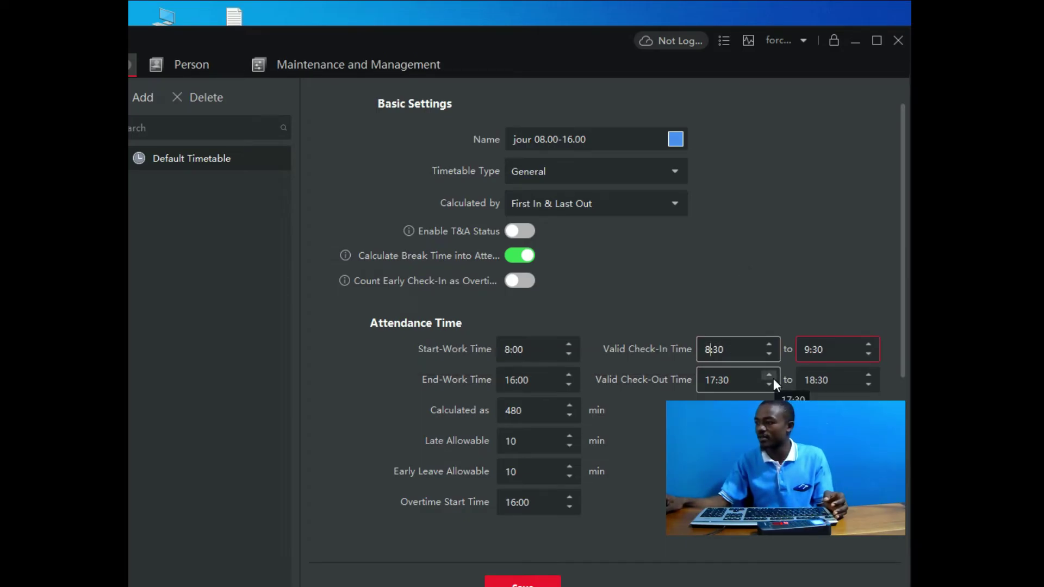
{"action": "key", "text": "BackSpace"}
{"action": "type", "text": "7"}
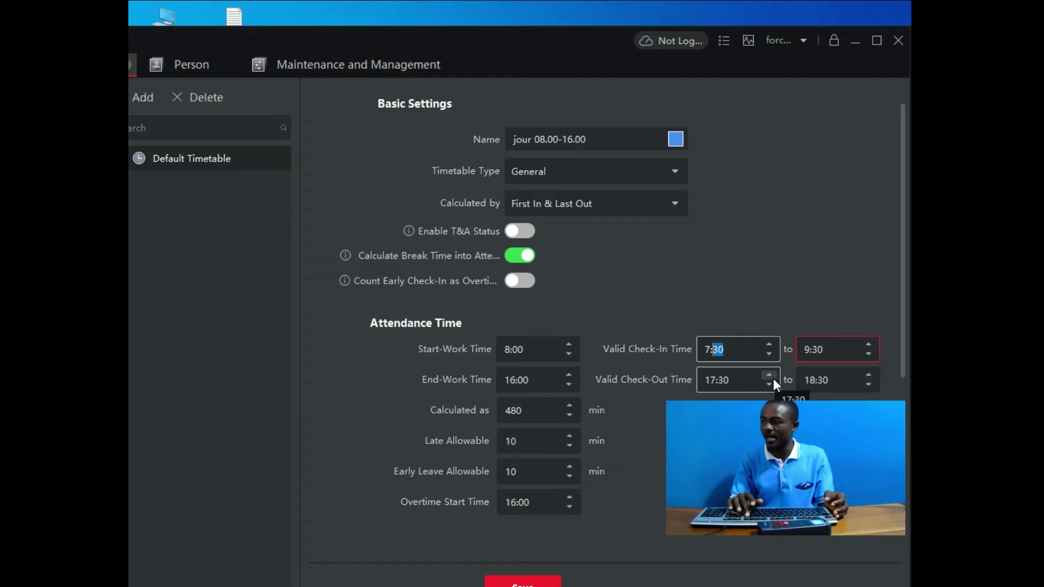
{"action": "left_click", "coordinate": [769, 271]}
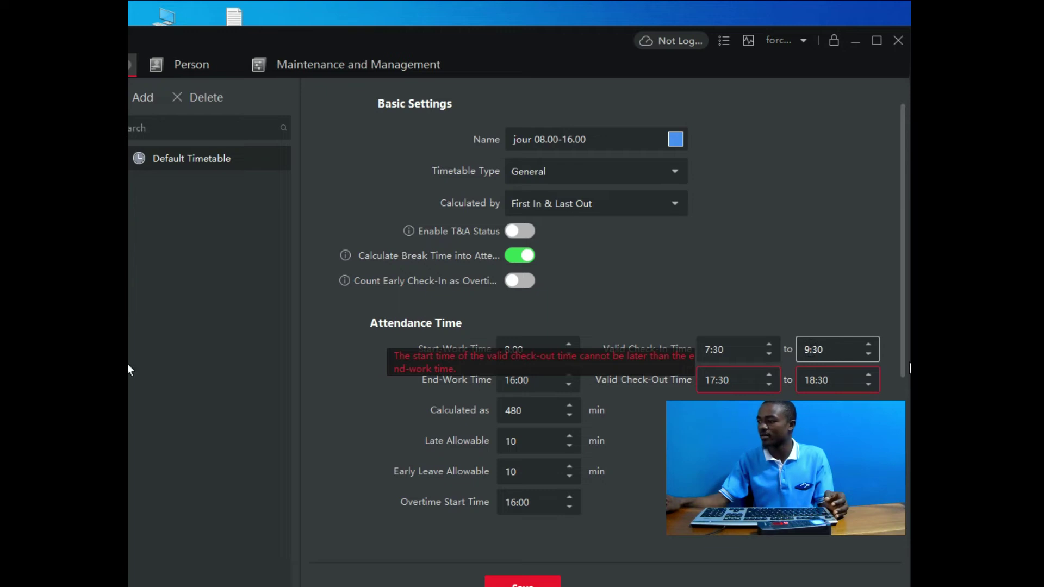
{"action": "key", "text": "BackSpace"}
{"action": "type", "text": "8"}
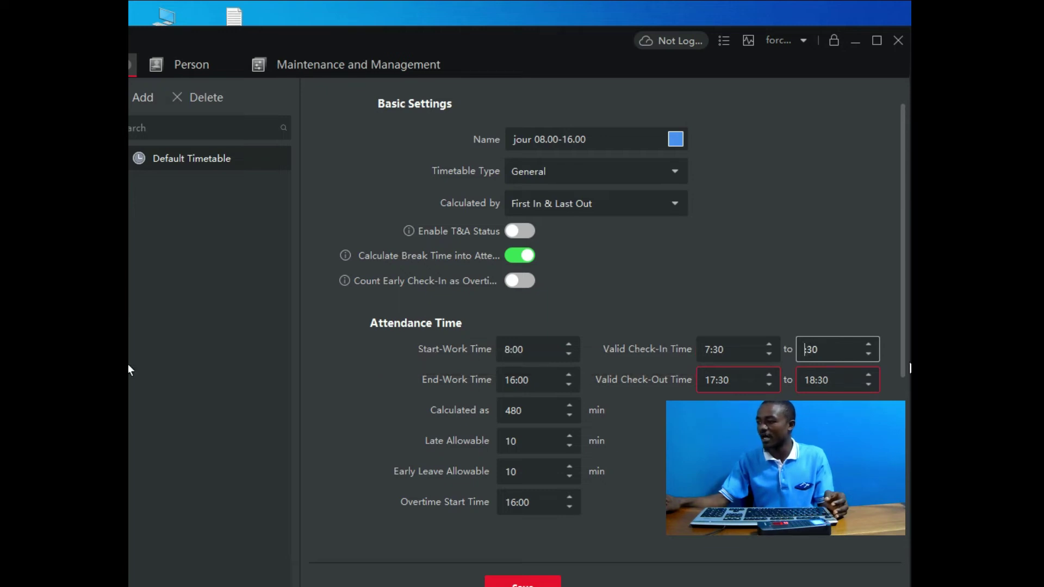
Step: Set the valid check-out window to 15:30–16:30
{"action": "left_click", "coordinate": [801, 266]}
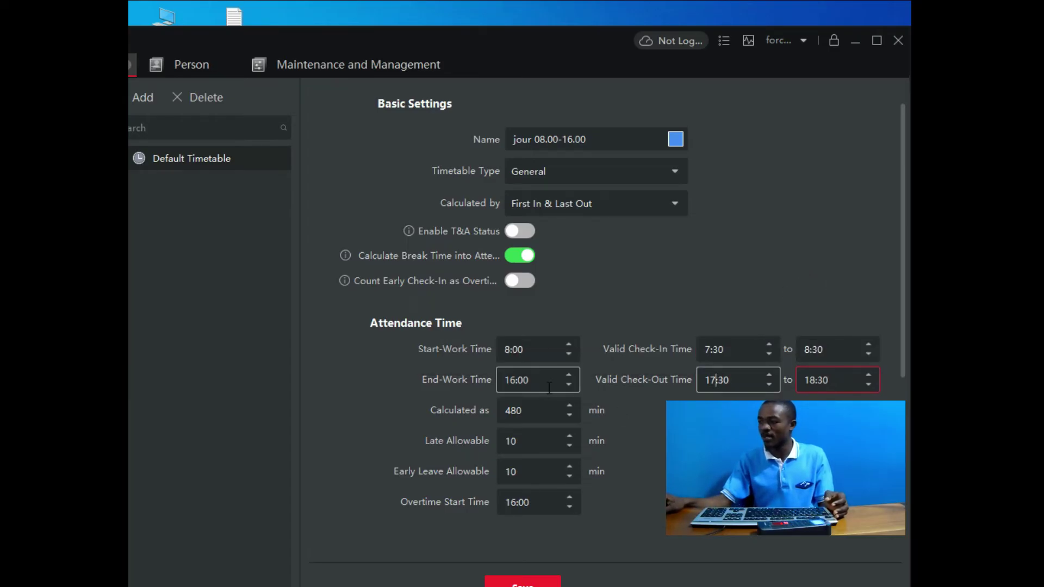
{"action": "type", "text": "15"}
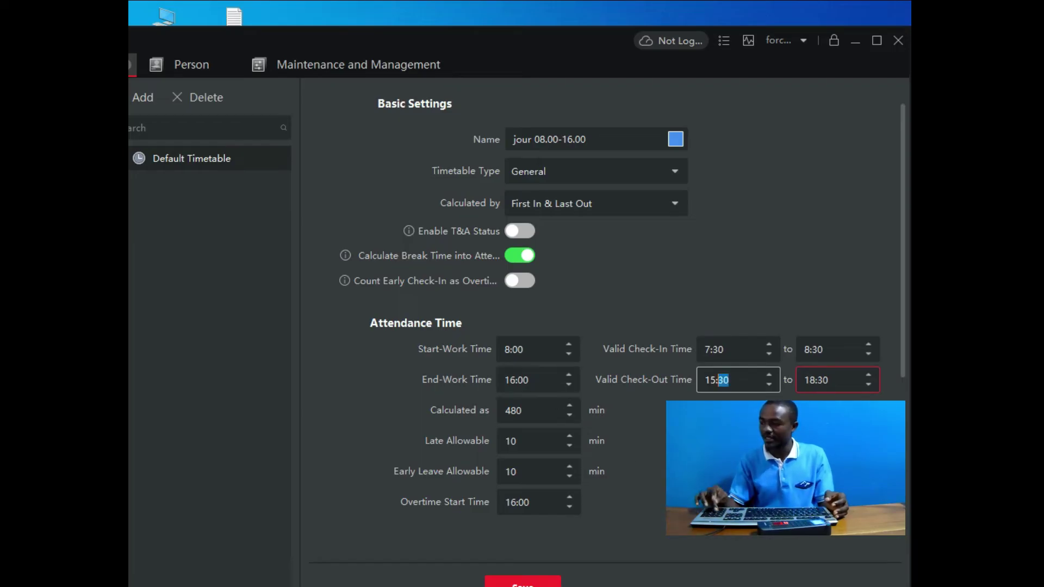
{"action": "left_click", "coordinate": [849, 376]}
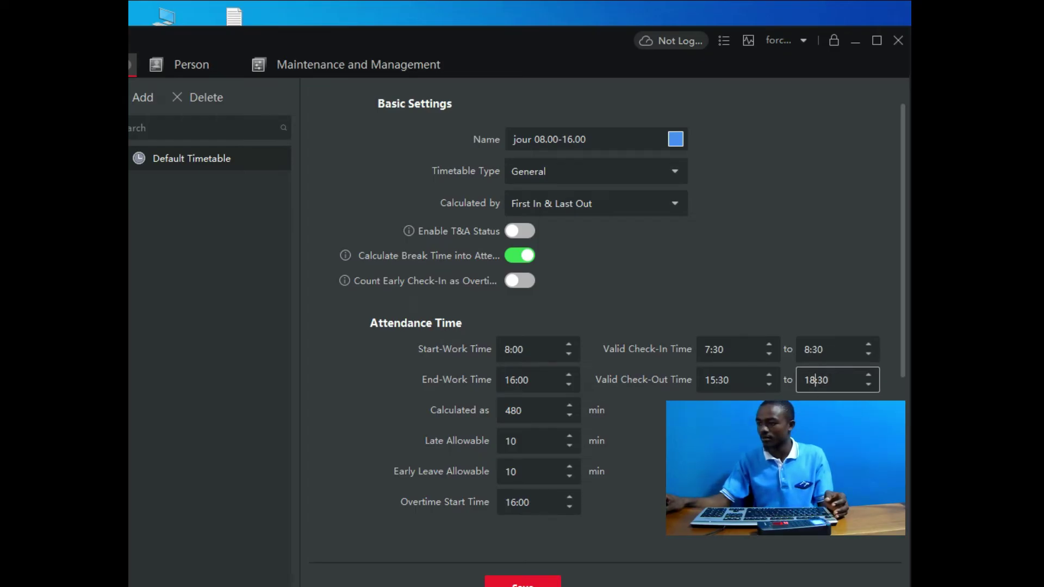
{"action": "key", "text": "BackSpace"}
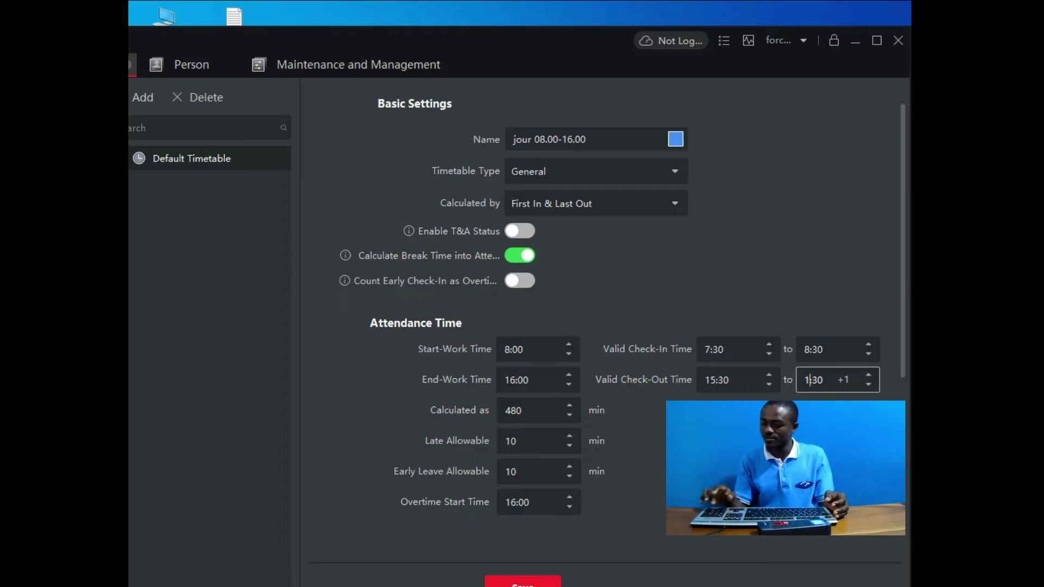
{"action": "type", "text": "6"}
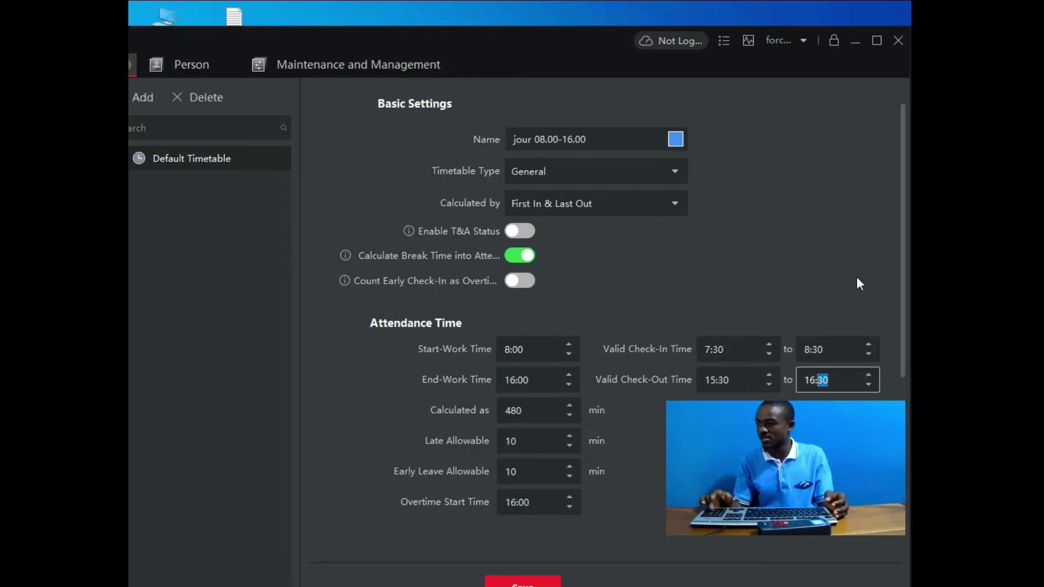
{"action": "left_click", "coordinate": [797, 240]}
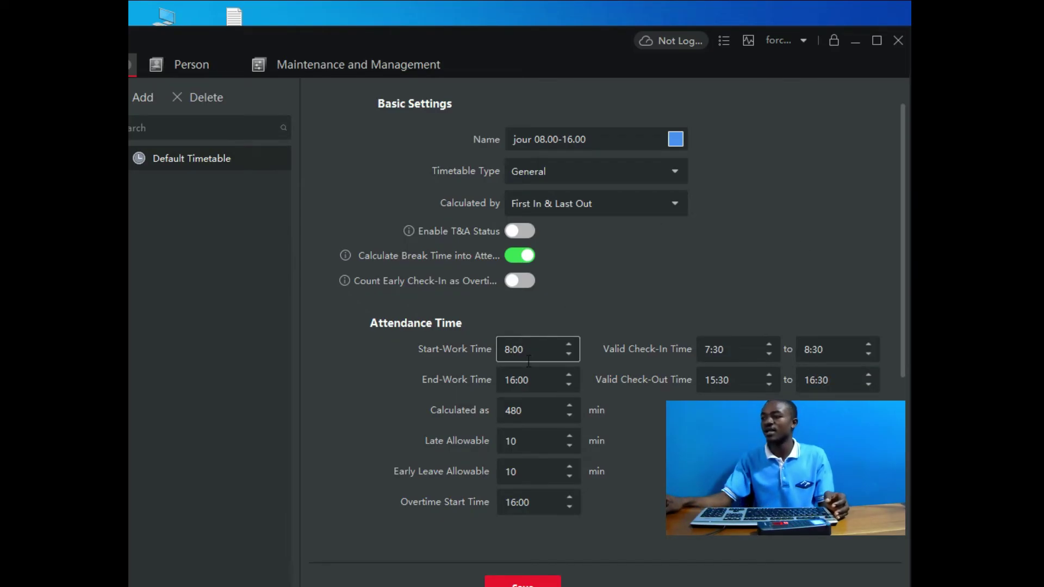
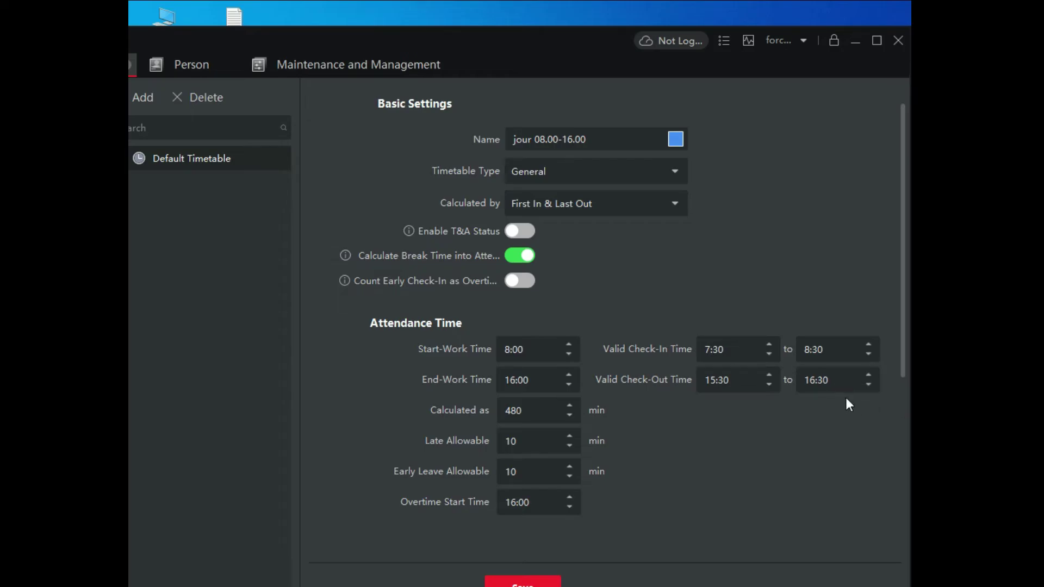
Step: In Absence Settings, mark missing check-ins as Late and missing check-outs as Early, then save jour 08.00-16.00
{"action": "scroll", "coordinate": [648, 422], "scroll_direction": "down", "scroll_amount": 3}
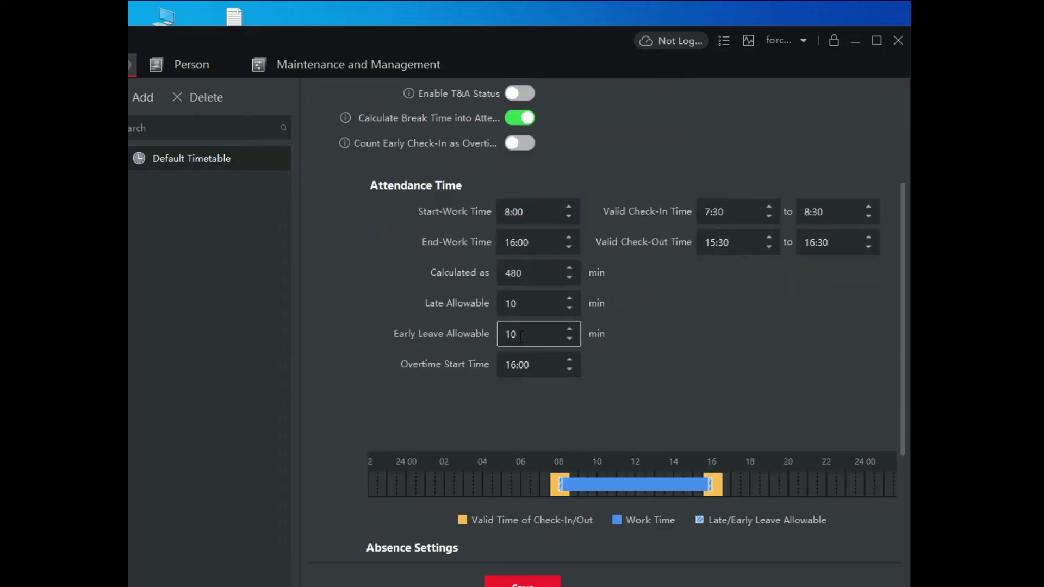
{"action": "scroll", "coordinate": [571, 408], "scroll_direction": "down", "scroll_amount": 4}
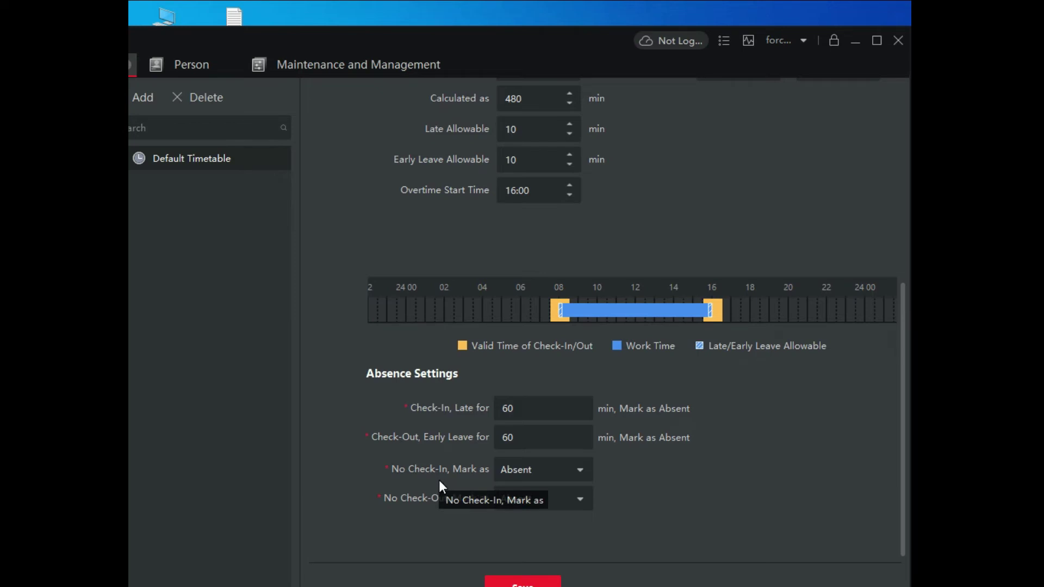
{"action": "left_click", "coordinate": [580, 470]}
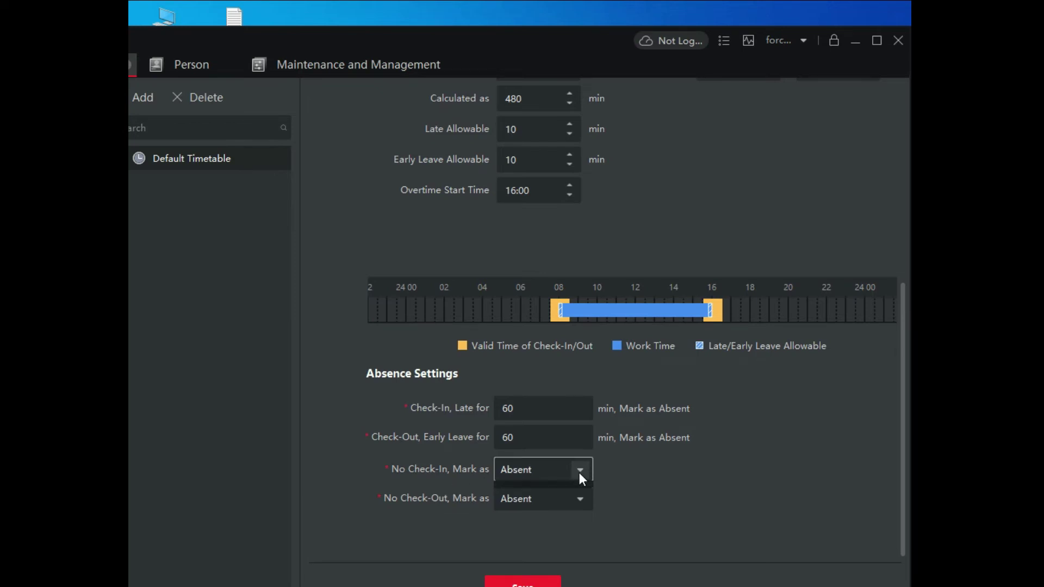
{"action": "left_click", "coordinate": [529, 517]}
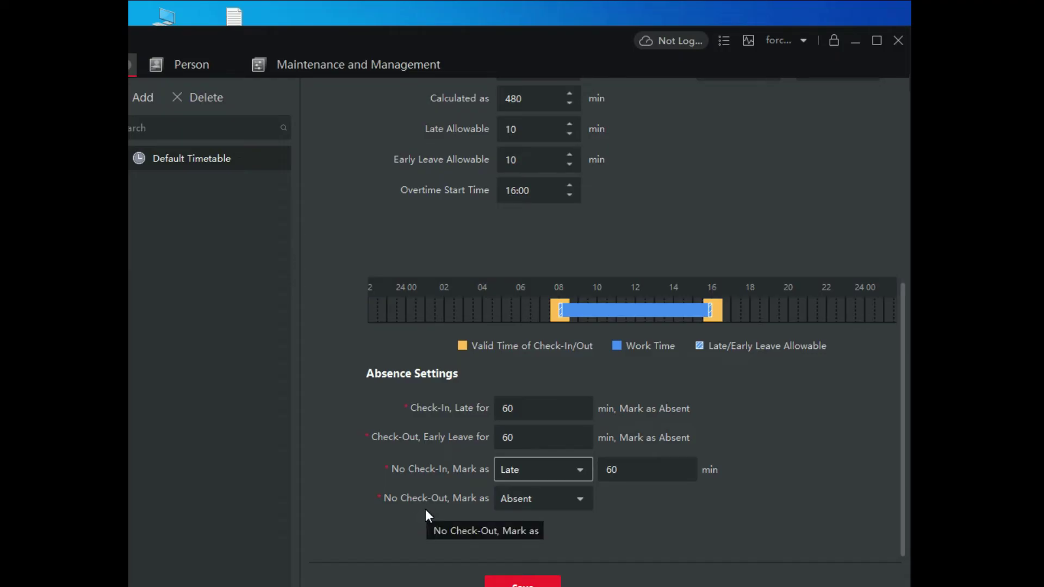
{"action": "left_click", "coordinate": [537, 501]}
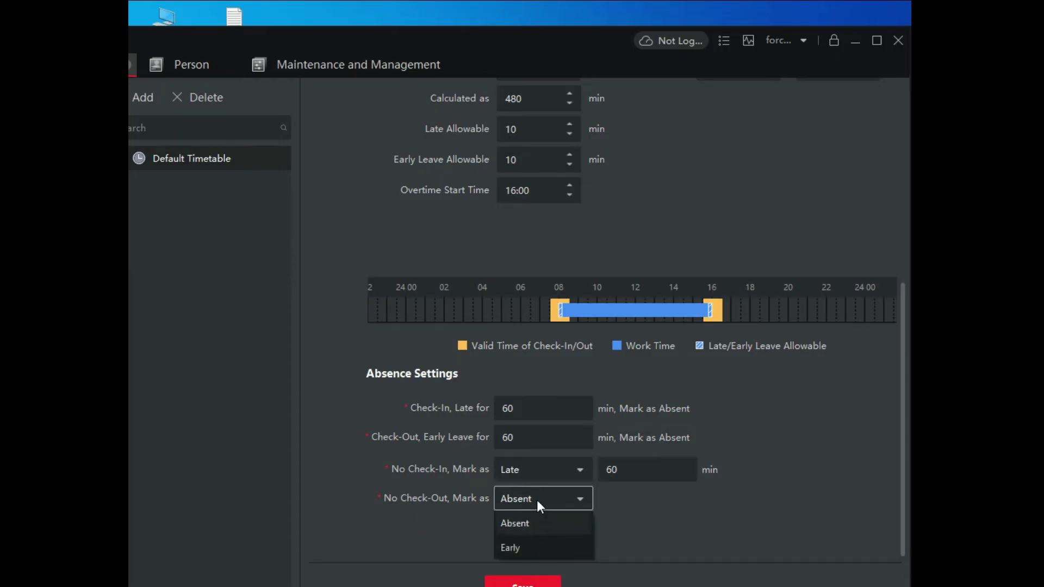
{"action": "left_click", "coordinate": [537, 552]}
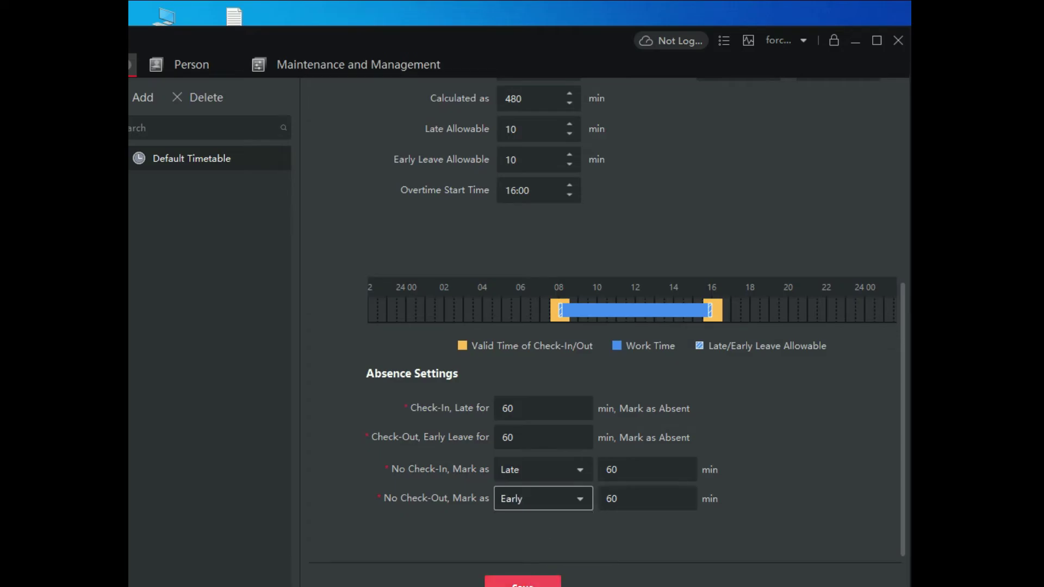
{"action": "left_click", "coordinate": [523, 583]}
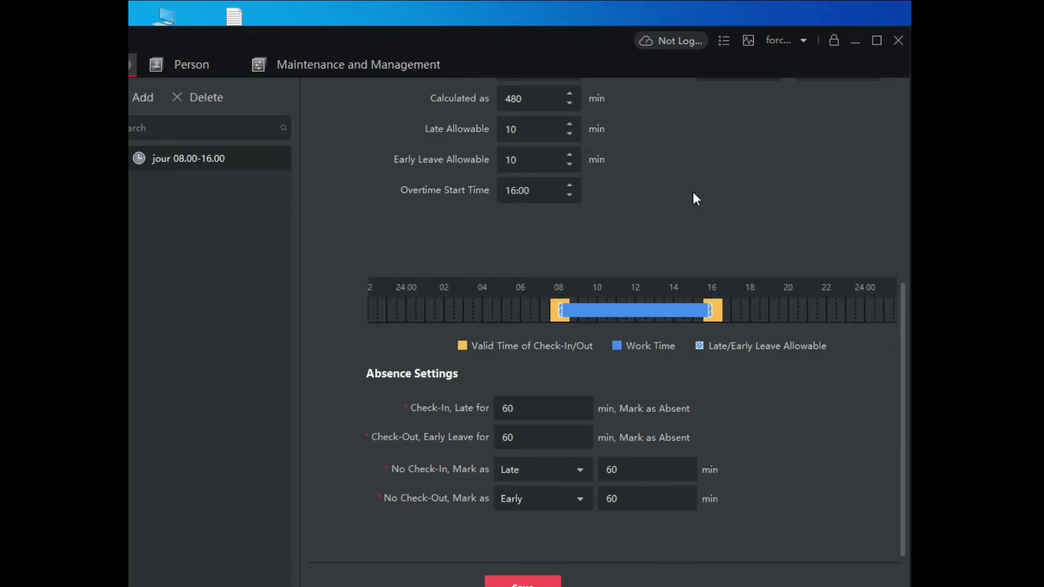
{"action": "scroll", "coordinate": [694, 193], "scroll_direction": "up", "scroll_amount": 5}
{"action": "scroll", "coordinate": [694, 193], "scroll_direction": "up", "scroll_amount": 2}
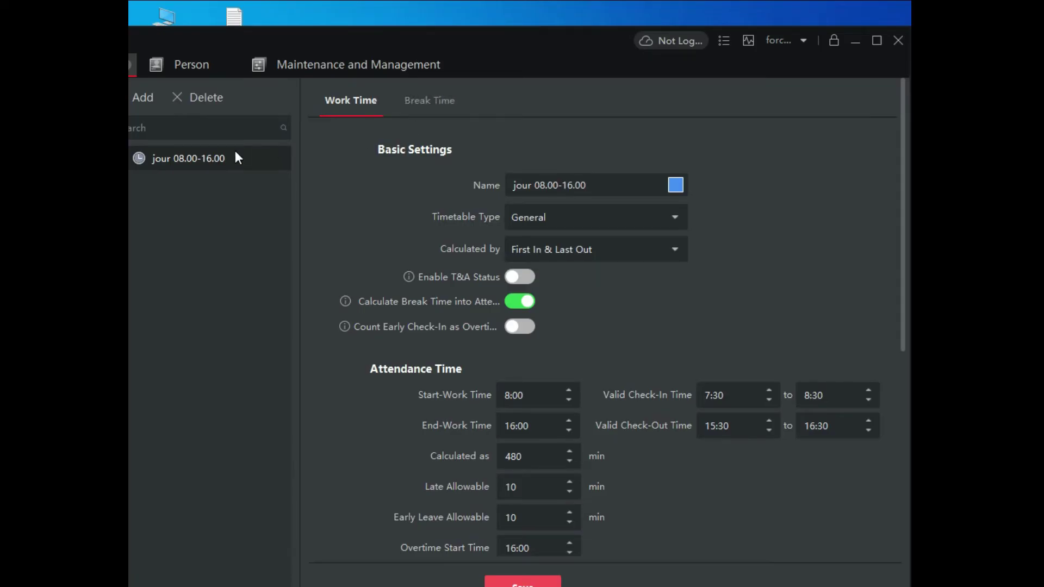
Step: Add a new break named 'Break jour' in the break time settings and save it
{"action": "left_click", "coordinate": [442, 102]}
{"action": "left_click", "coordinate": [533, 191]}
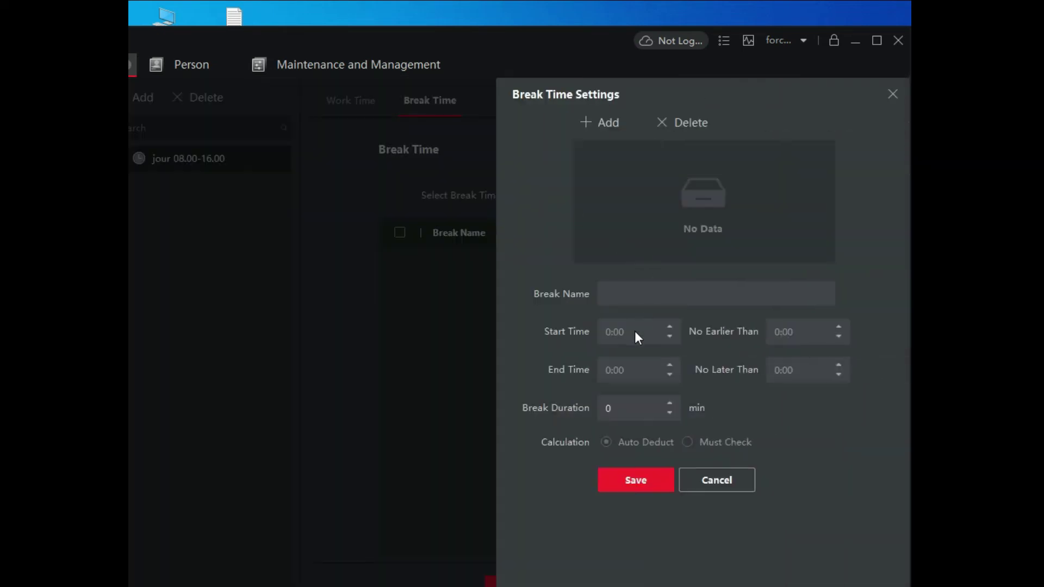
{"action": "left_click", "coordinate": [606, 127]}
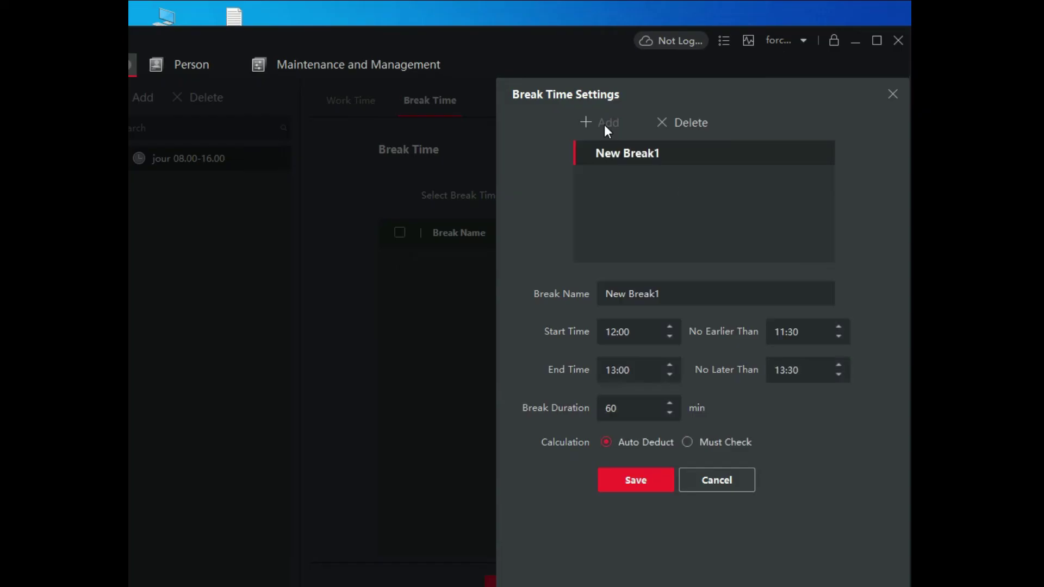
{"action": "left_click_drag", "start_coordinate": [680, 294], "coordinate": [605, 294]}
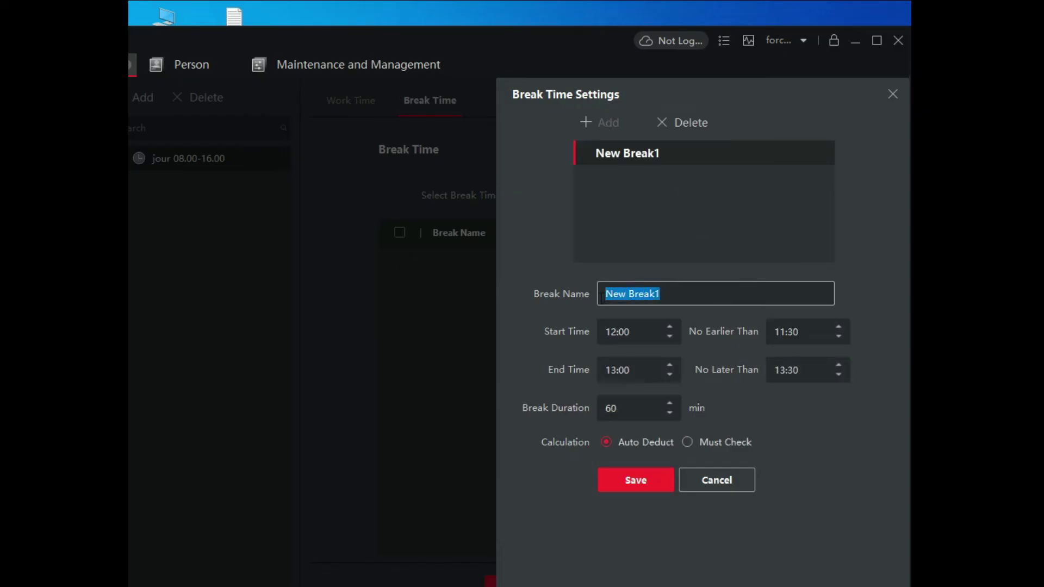
{"action": "left_click", "coordinate": [632, 296]}
{"action": "key", "text": "BackSpace"}
{"action": "key", "text": "BackSpace"}
{"action": "key", "text": "BackSpace"}
{"action": "key", "text": "BackSpace"}
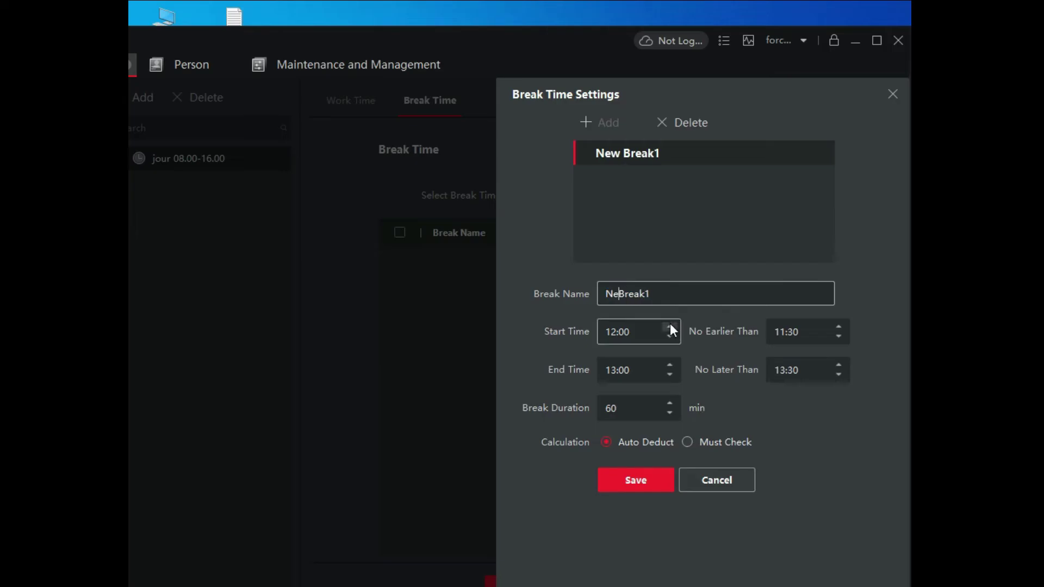
{"action": "left_click", "coordinate": [677, 300]}
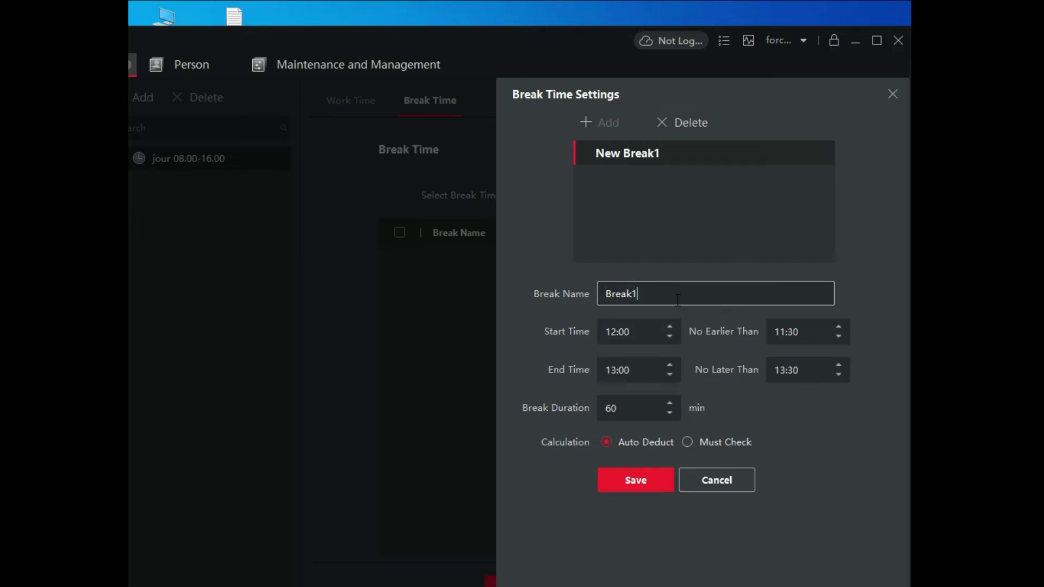
{"action": "key", "text": "BackSpace"}
{"action": "type", "text": "jour"}
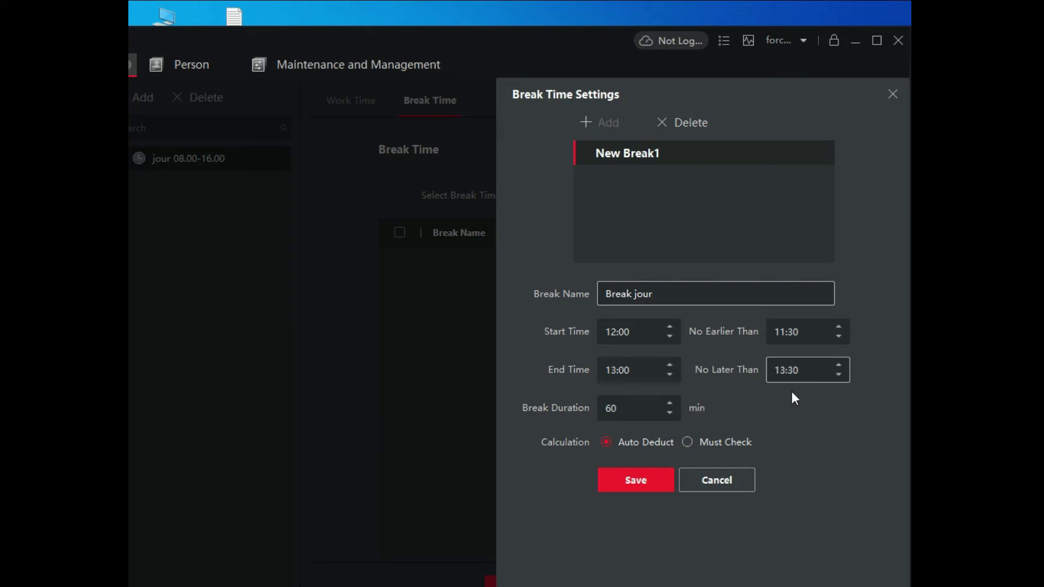
{"action": "left_click", "coordinate": [647, 483]}
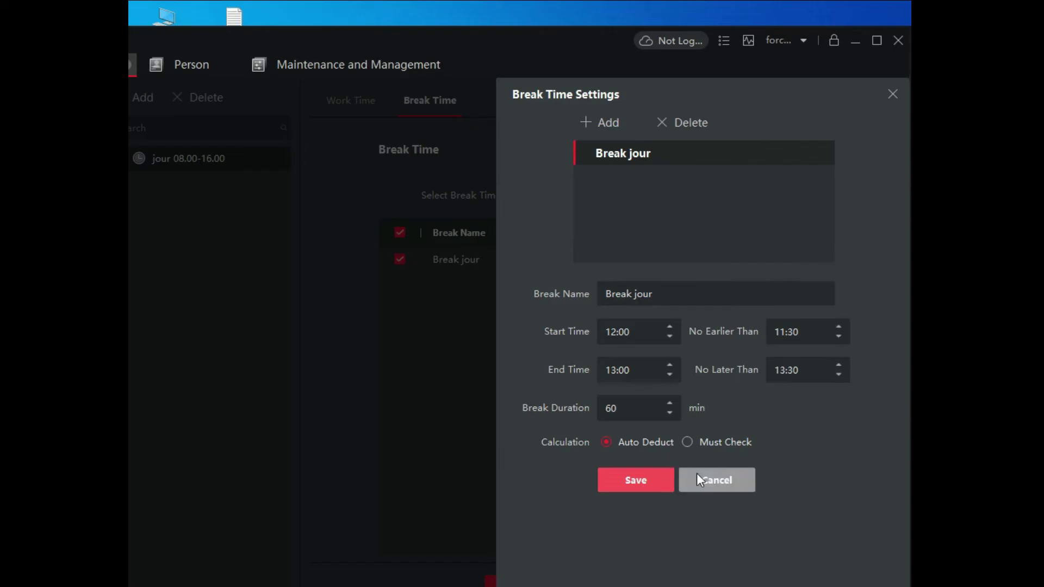
Step: Close the break settings, untick Break jour, and return to the maximized Work Time settings
{"action": "left_click", "coordinate": [893, 94]}
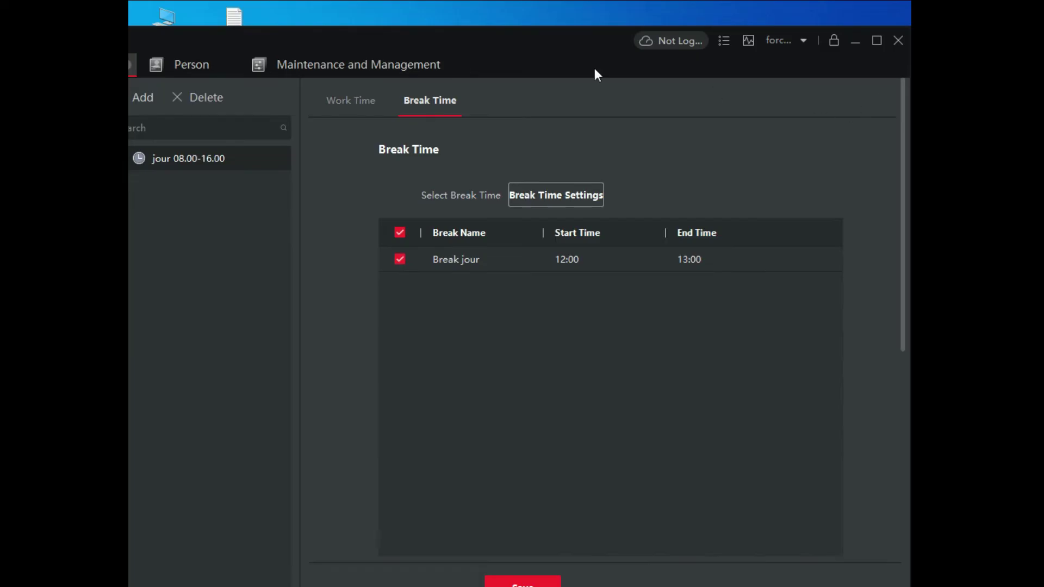
{"action": "left_click", "coordinate": [221, 160]}
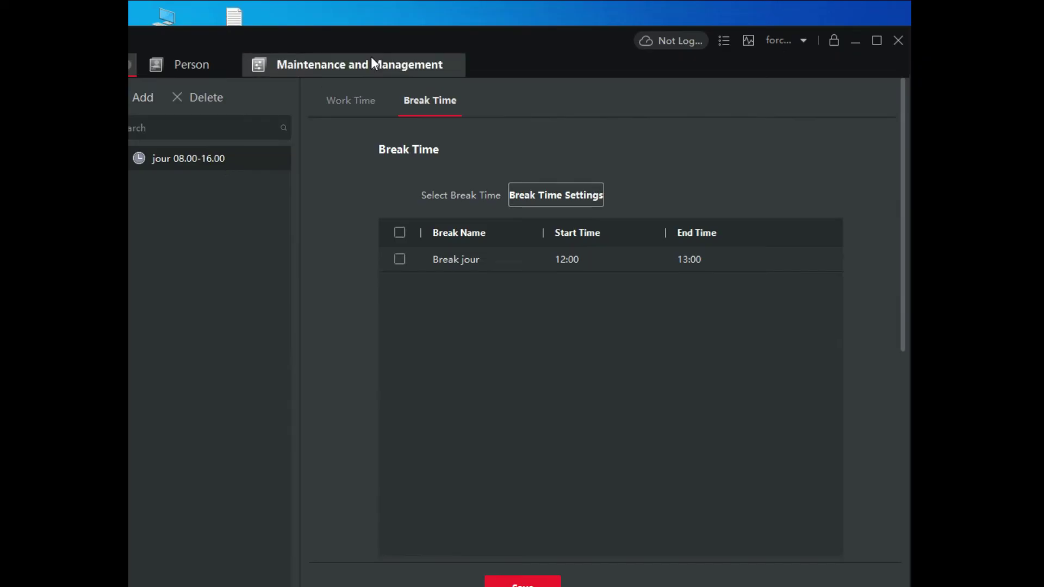
{"action": "left_click", "coordinate": [362, 100]}
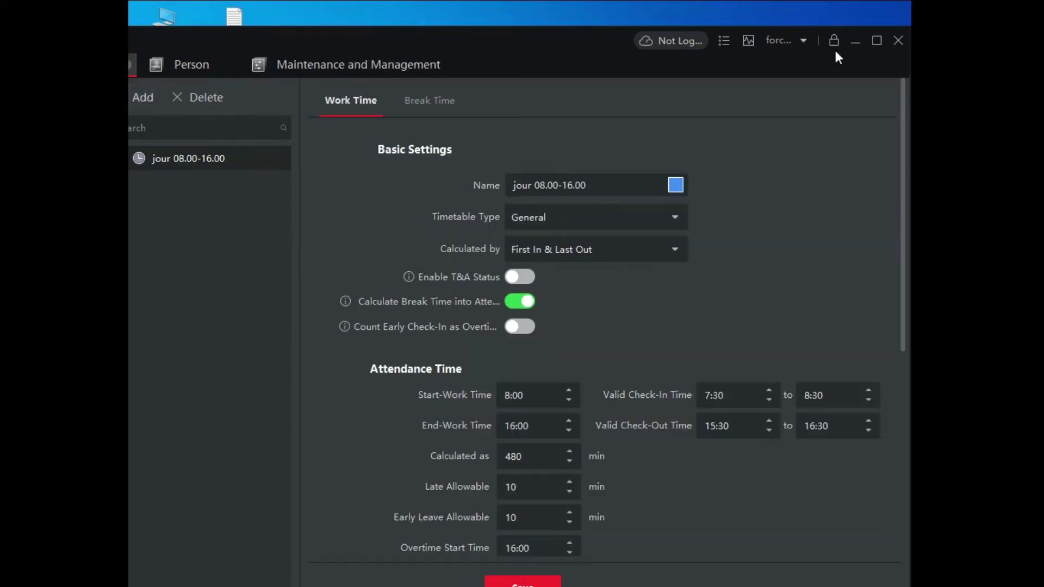
{"action": "left_click", "coordinate": [875, 39]}
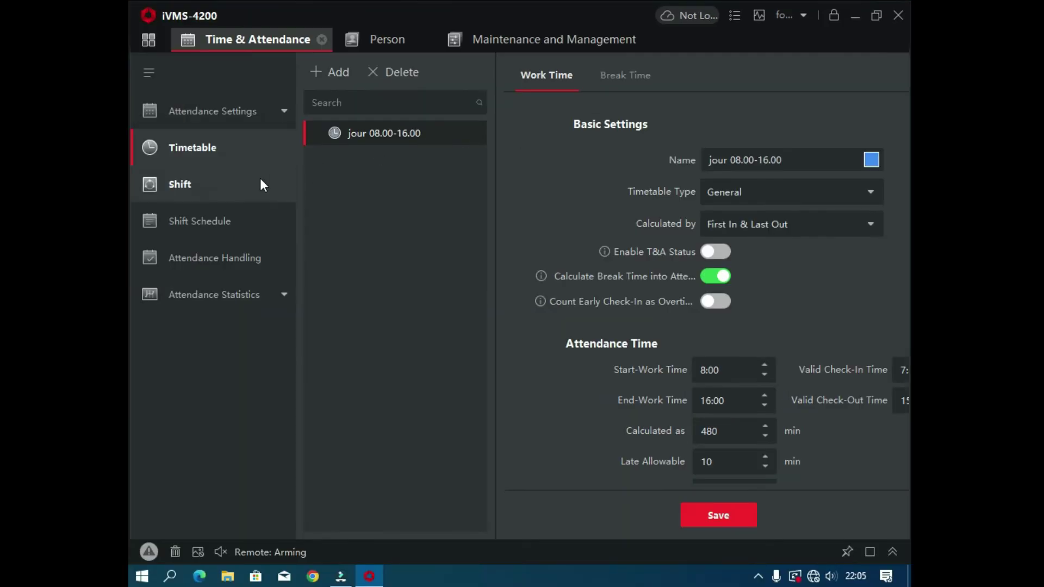
Step: Add a new timetable named 'soir 16.00-00.00'
{"action": "left_click", "coordinate": [337, 74]}
{"action": "left_click", "coordinate": [775, 160]}
{"action": "left_click_drag", "start_coordinate": [775, 160], "coordinate": [685, 158]}
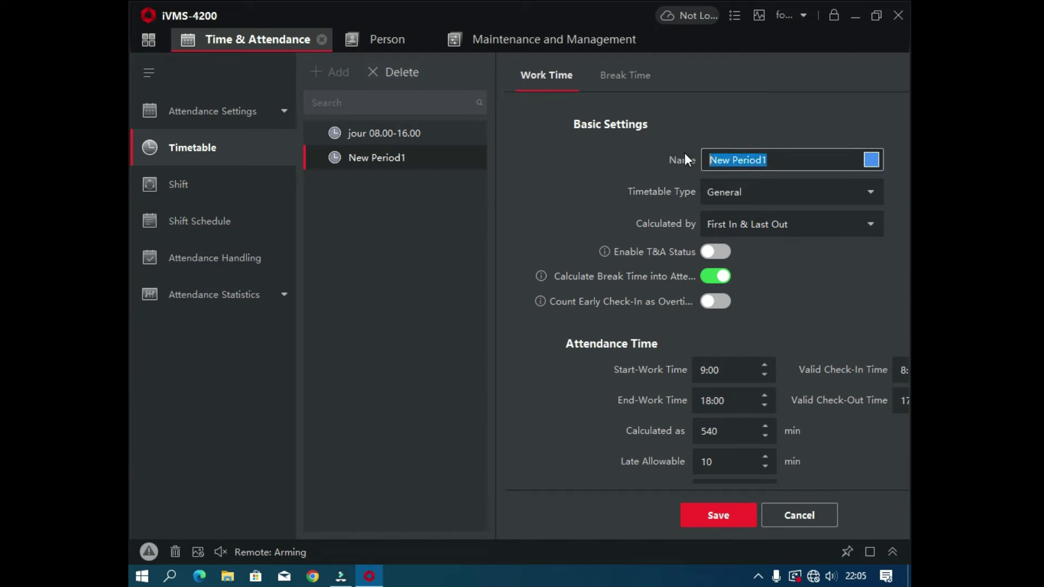
{"action": "type", "text": "soi"}
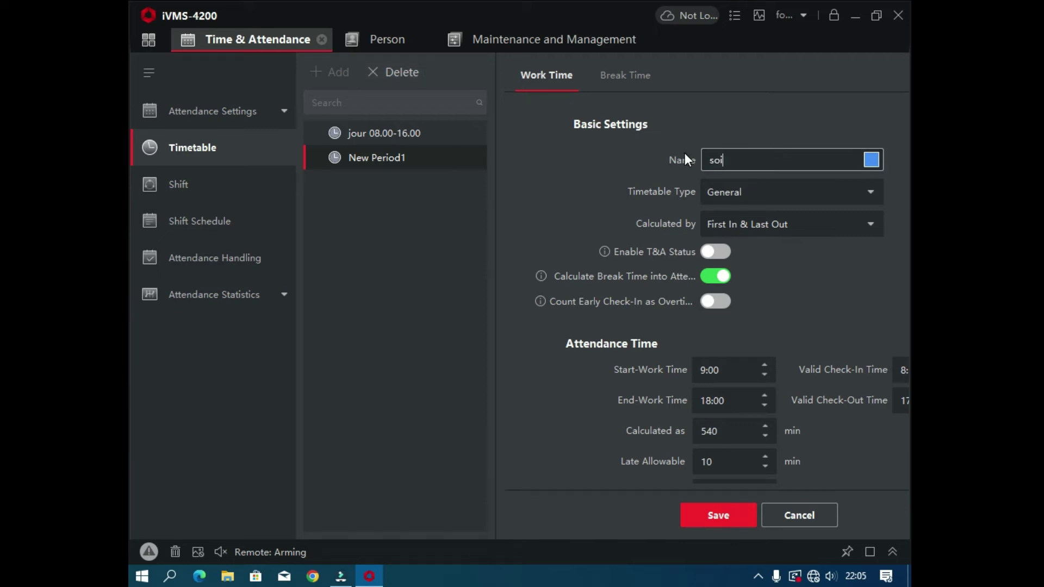
{"action": "type", "text": "r 16.00-00.00"}
{"action": "scroll", "coordinate": [832, 270], "scroll_direction": "down", "scroll_amount": 2}
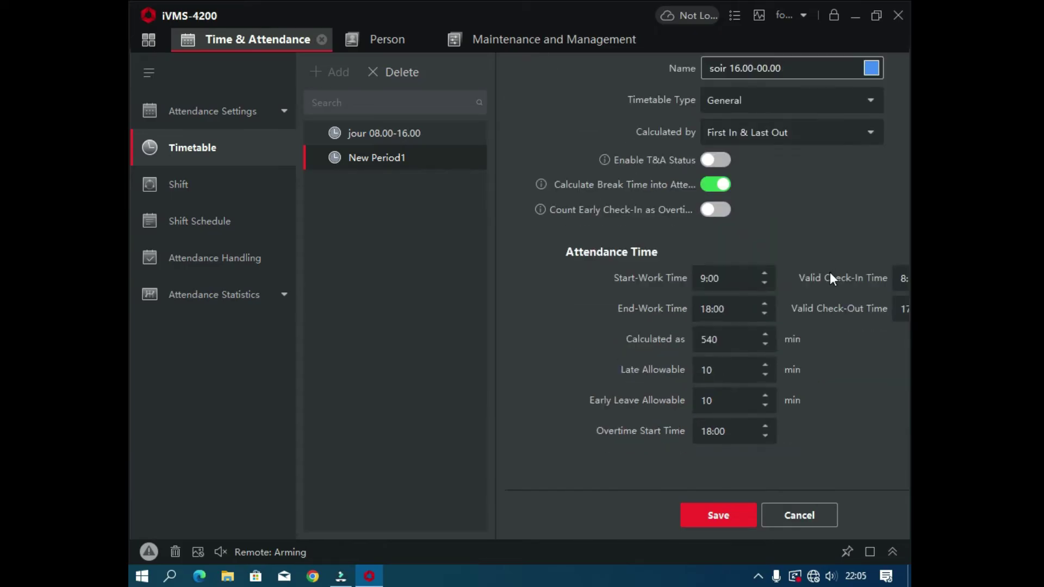
Step: Set the work time to 16:00–00:00 and begin changing the overtime start hour
{"action": "left_click", "coordinate": [701, 288]}
{"action": "left_click", "coordinate": [882, 13]}
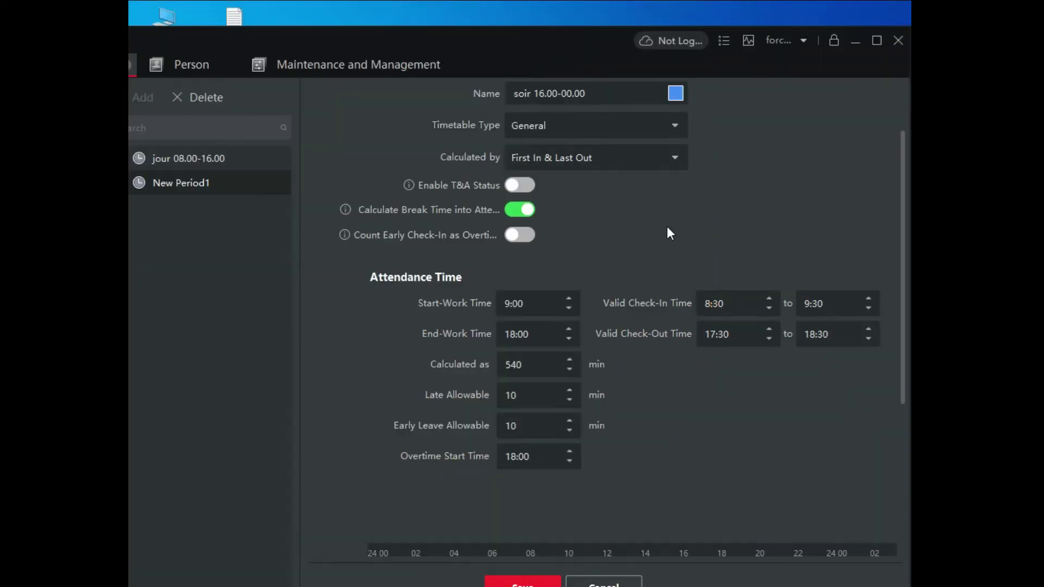
{"action": "left_click", "coordinate": [569, 307]}
{"action": "left_click", "coordinate": [569, 308]}
{"action": "type", "text": "16"}
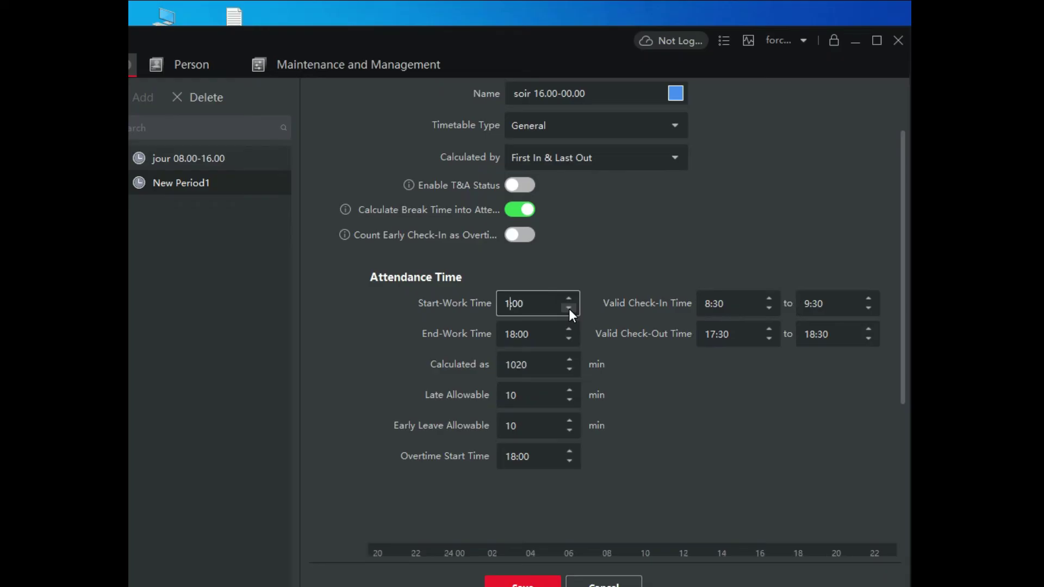
{"action": "left_click", "coordinate": [516, 334]}
{"action": "key", "text": "BackSpace"}
{"action": "key", "text": "BackSpace"}
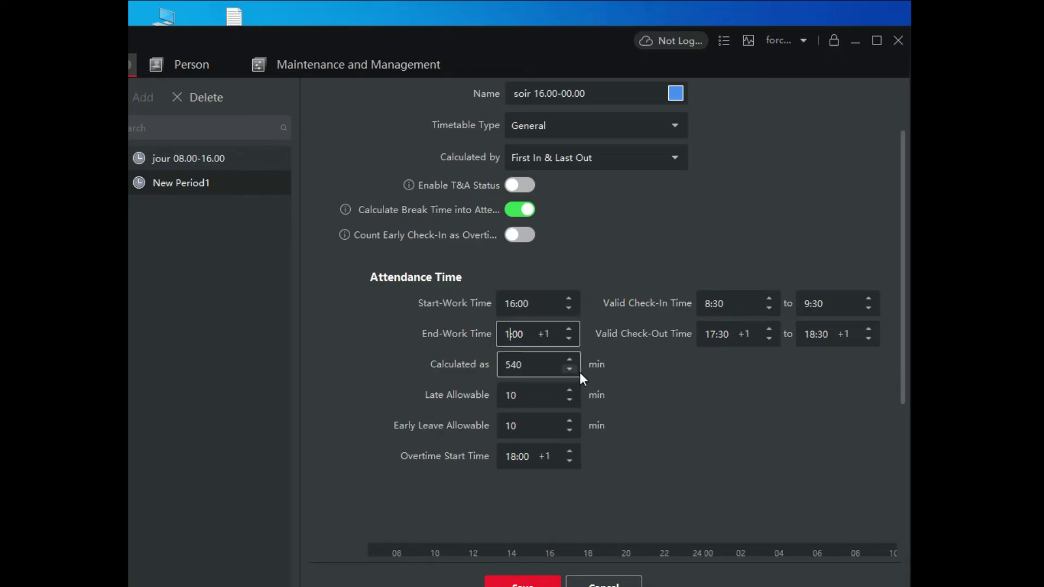
{"action": "type", "text": "00"}
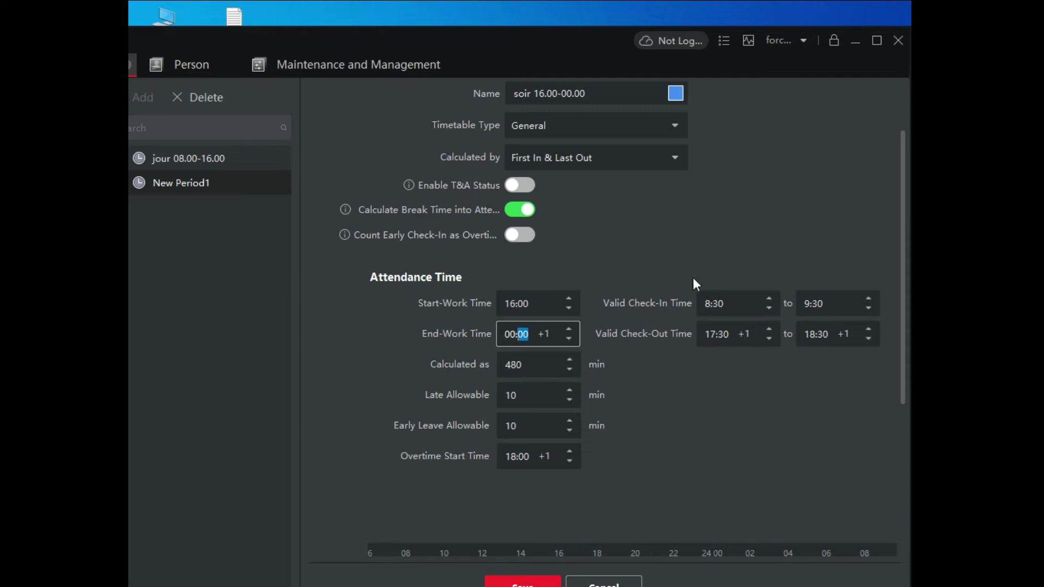
{"action": "left_click", "coordinate": [688, 246]}
{"action": "left_click", "coordinate": [517, 456]}
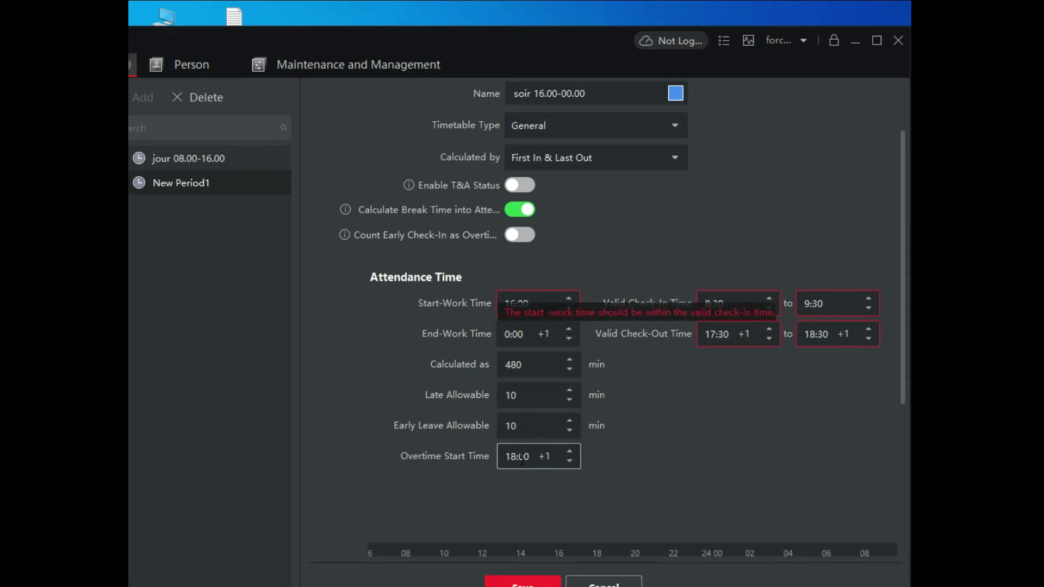
{"action": "key", "text": "BackSpace"}
{"action": "key", "text": "BackSpace"}
Step: Finish the 00:00 overtime start and set the valid check-in window to 15:30–16:30
{"action": "type", "text": "00"}
{"action": "left_click", "coordinate": [750, 421]}
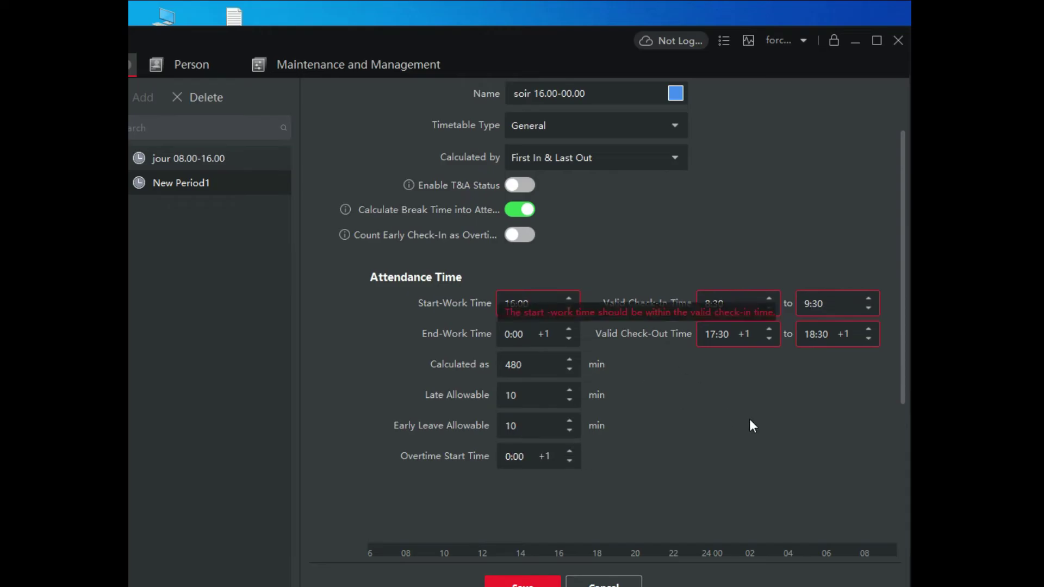
{"action": "left_click", "coordinate": [775, 298]}
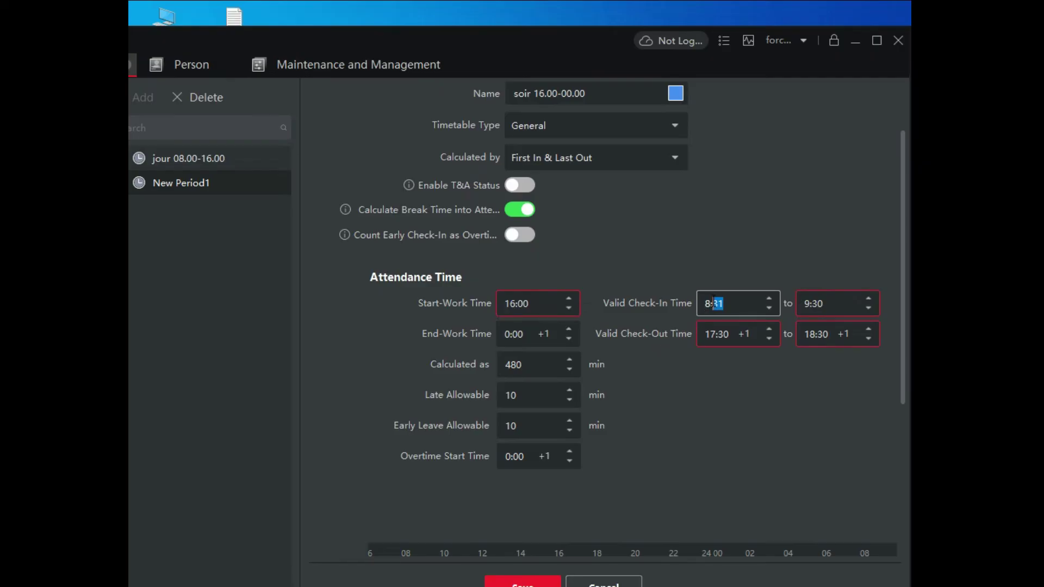
{"action": "left_click", "coordinate": [731, 314]}
{"action": "key", "text": "BackSpace"}
{"action": "type", "text": "15:30"}
{"action": "key", "text": "Left"}
{"action": "key", "text": "BackSpace"}
{"action": "type", "text": "16"}
{"action": "left_click", "coordinate": [796, 215]}
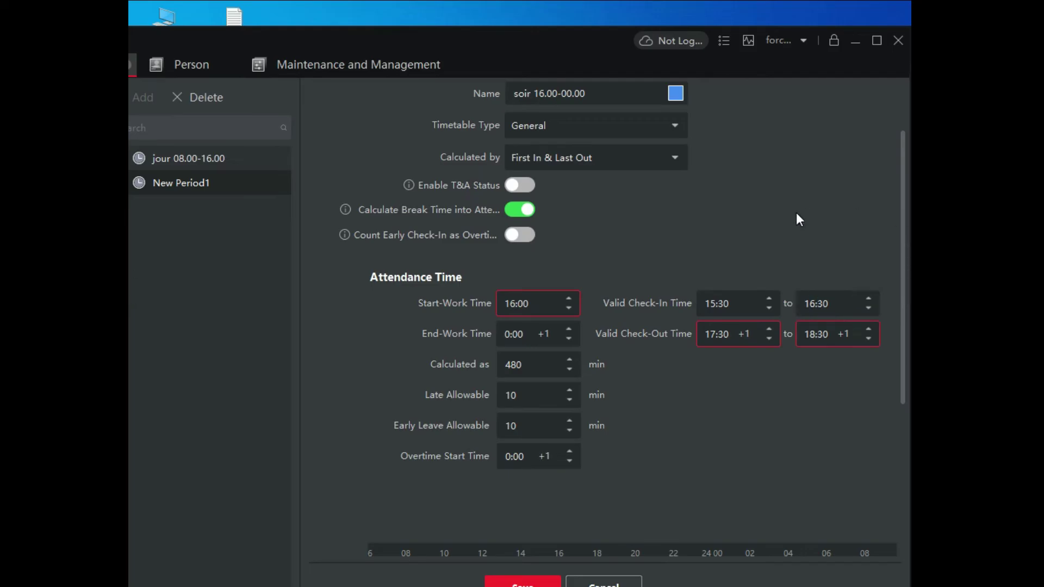
Step: Set the valid check-out window to 23:30–00:30 next day
{"action": "left_click", "coordinate": [716, 333]}
{"action": "key", "text": "BackSpace"}
{"action": "key", "text": "BackSpace"}
{"action": "type", "text": "23:30"}
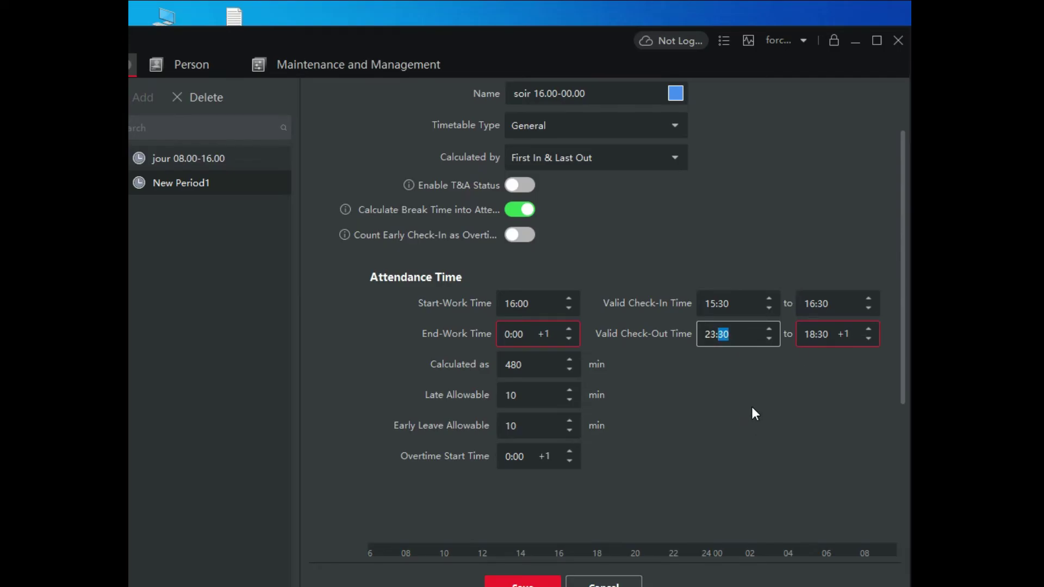
{"action": "key", "text": "Return"}
{"action": "left_click", "coordinate": [833, 333]}
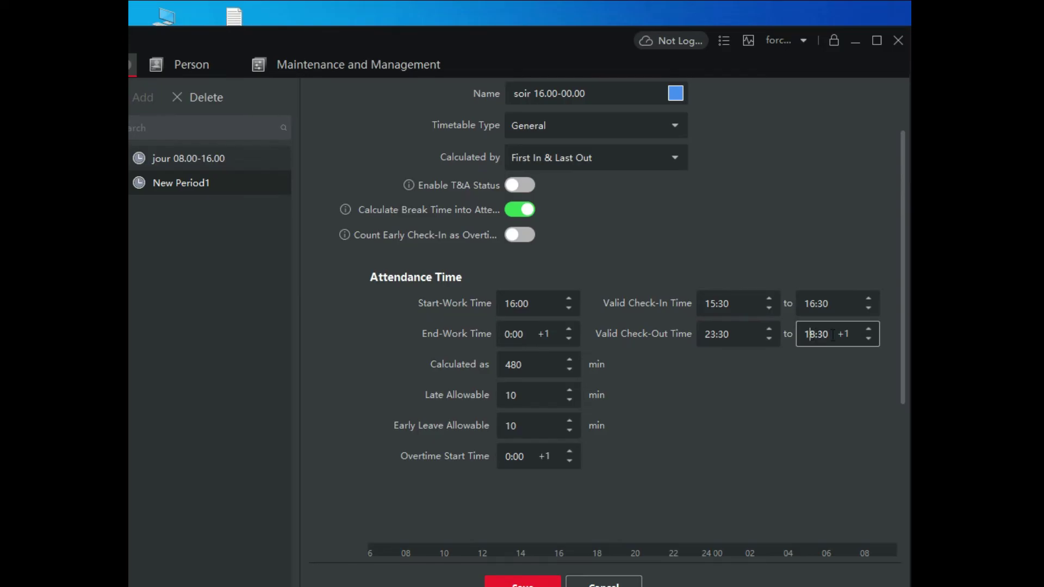
{"action": "key", "text": "BackSpace"}
{"action": "key", "text": "BackSpace"}
{"action": "type", "text": "00"}
{"action": "left_click", "coordinate": [740, 230]}
Step: Save the soir 16.00-00.00 timetable
{"action": "scroll", "coordinate": [602, 465], "scroll_direction": "down", "scroll_amount": 5}
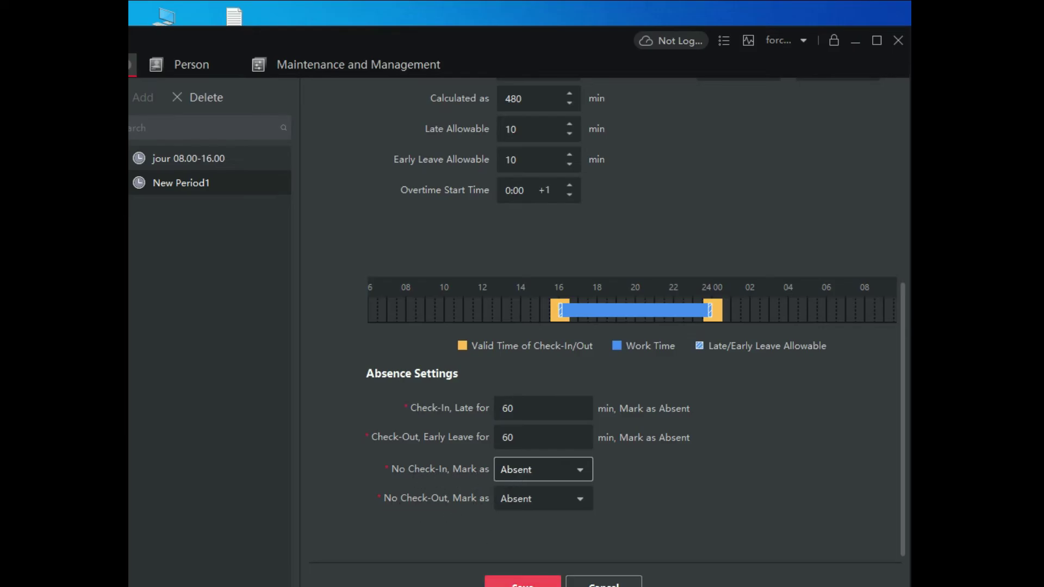
{"action": "left_click", "coordinate": [523, 583]}
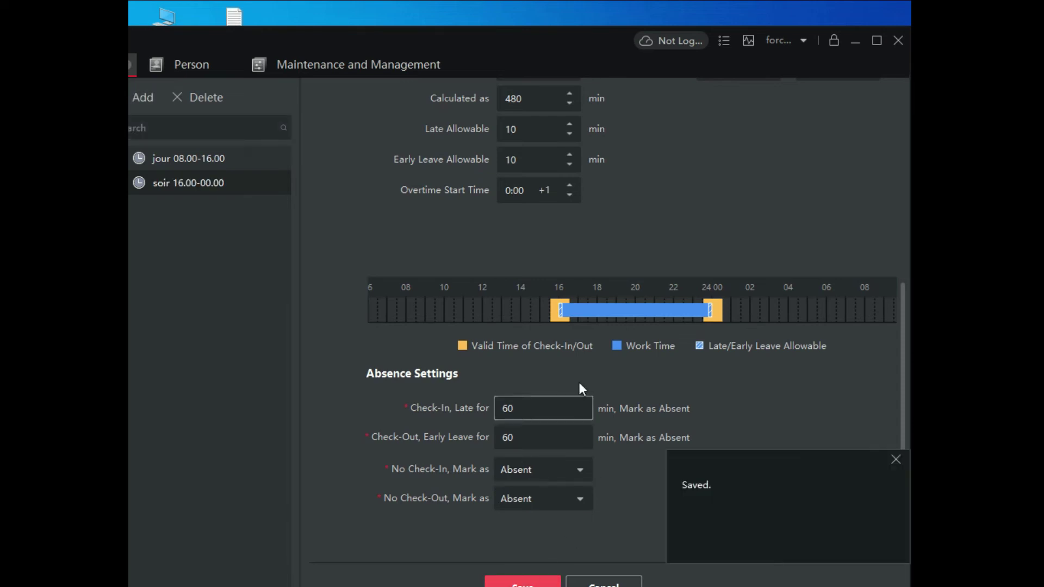
{"action": "scroll", "coordinate": [566, 359], "scroll_direction": "up", "scroll_amount": 5}
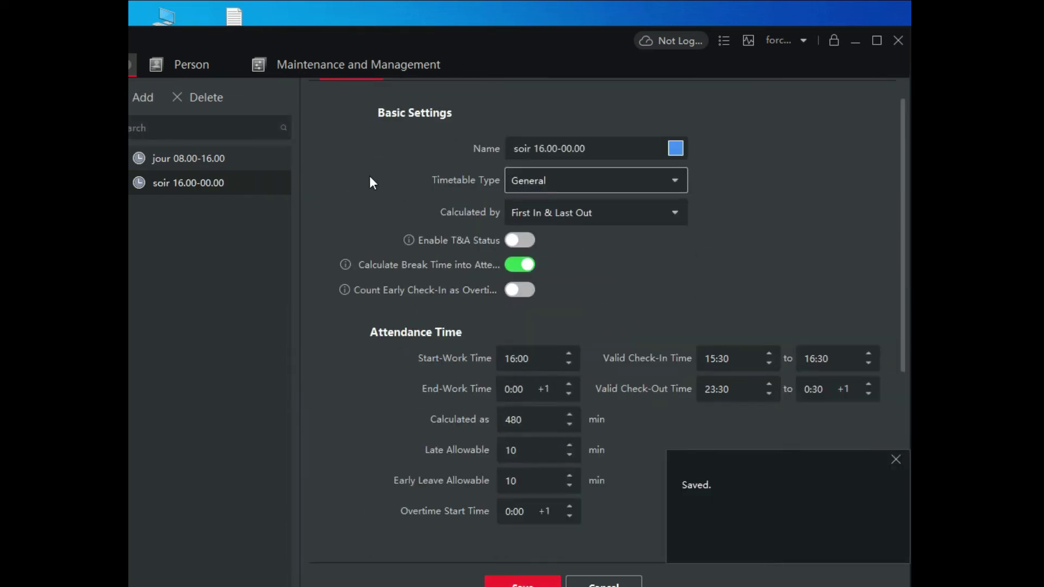
{"action": "scroll", "coordinate": [372, 182], "scroll_direction": "up", "scroll_amount": 1}
Step: Add a new break named 'Break soir' in the break time settings
{"action": "left_click", "coordinate": [434, 100]}
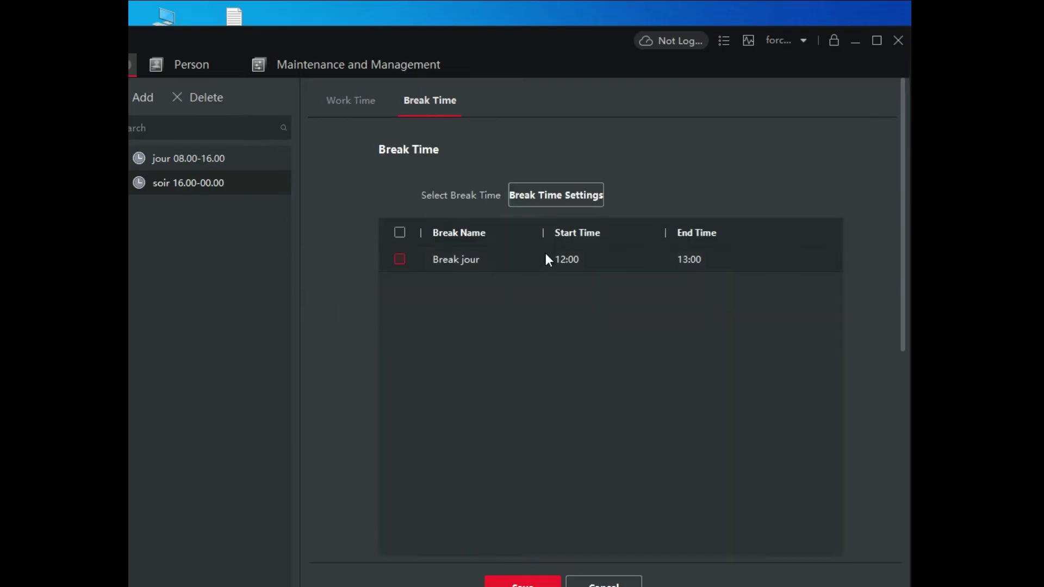
{"action": "left_click", "coordinate": [537, 196]}
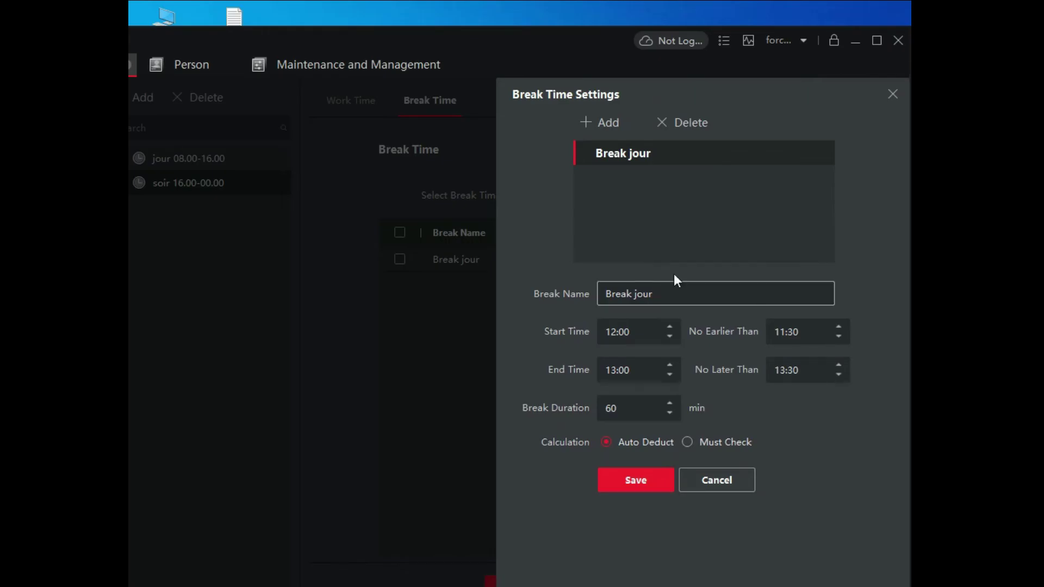
{"action": "left_click", "coordinate": [614, 129]}
{"action": "left_click", "coordinate": [635, 295]}
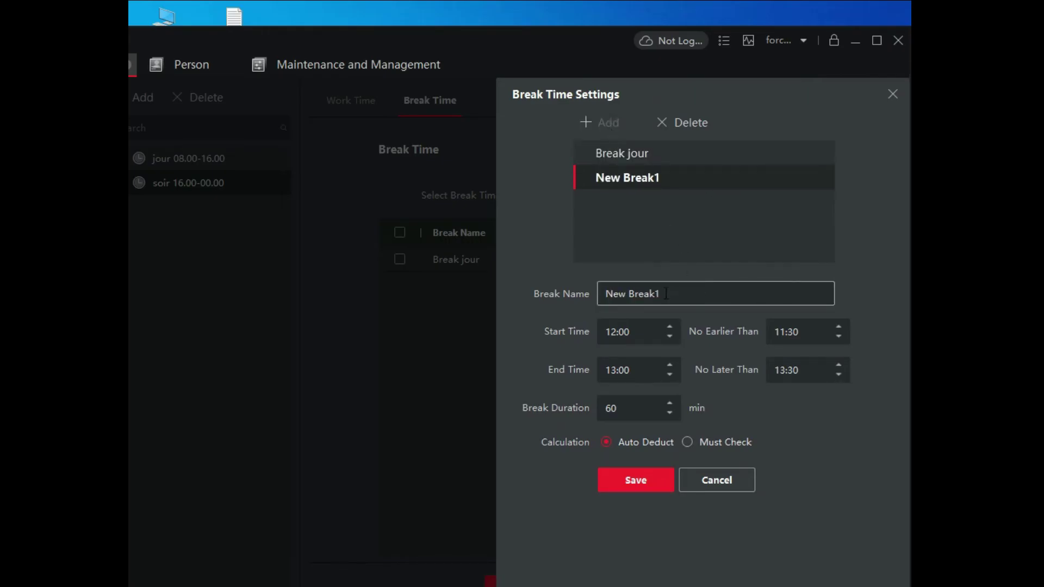
{"action": "left_click_drag", "start_coordinate": [629, 295], "coordinate": [601, 294]}
{"action": "key", "text": "BackSpace"}
{"action": "key", "text": "BackSpace"}
{"action": "type", "text": "soir"}
Step: Set Break soir to 18:00–19:00 with allowed limits 17:30 and 19:30
{"action": "left_click", "coordinate": [605, 332]}
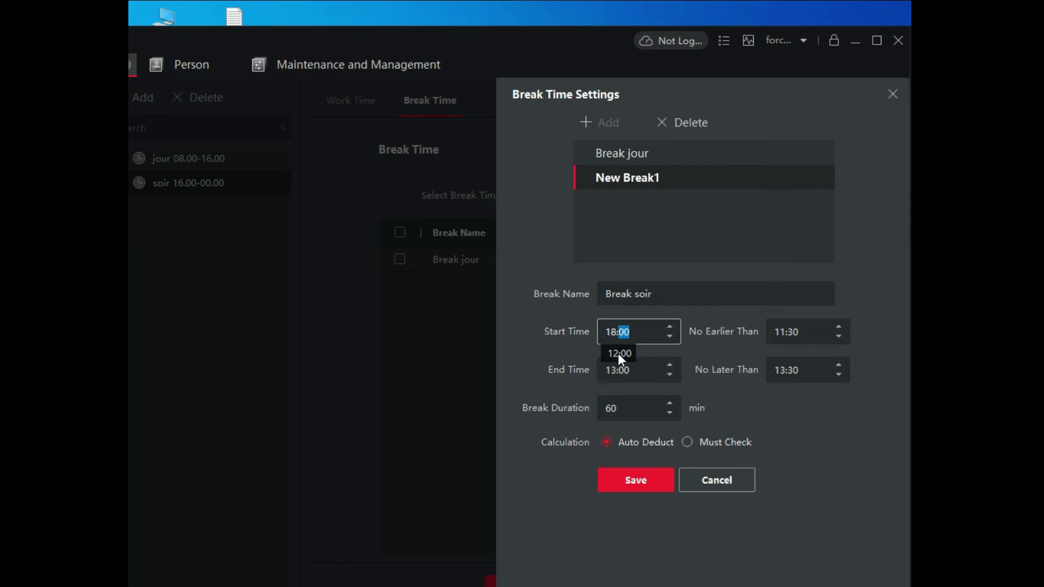
{"action": "left_click", "coordinate": [613, 371]}
{"action": "key", "text": "BackSpace"}
{"action": "type", "text": "9"}
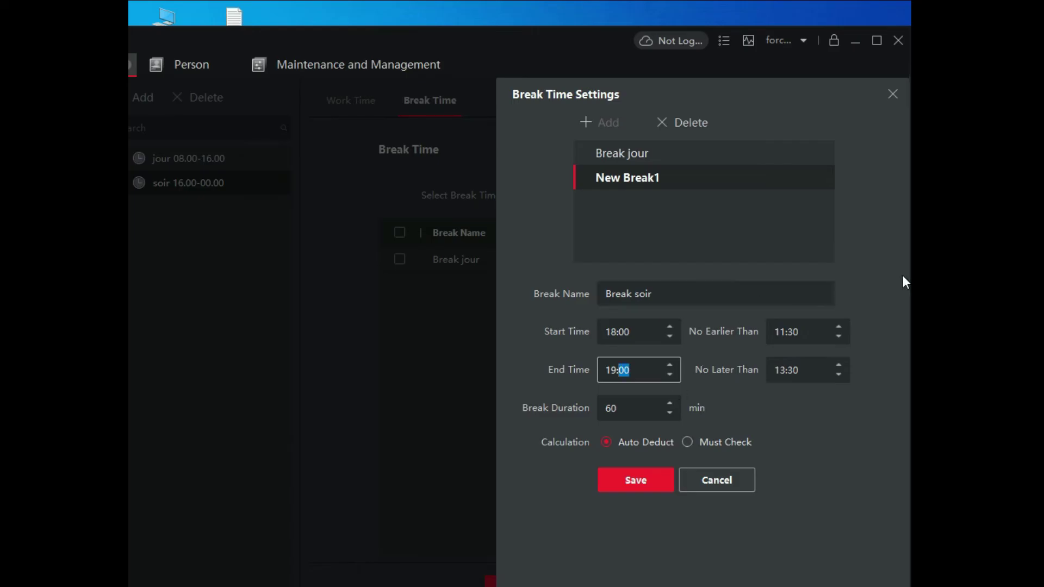
{"action": "left_click", "coordinate": [784, 333]}
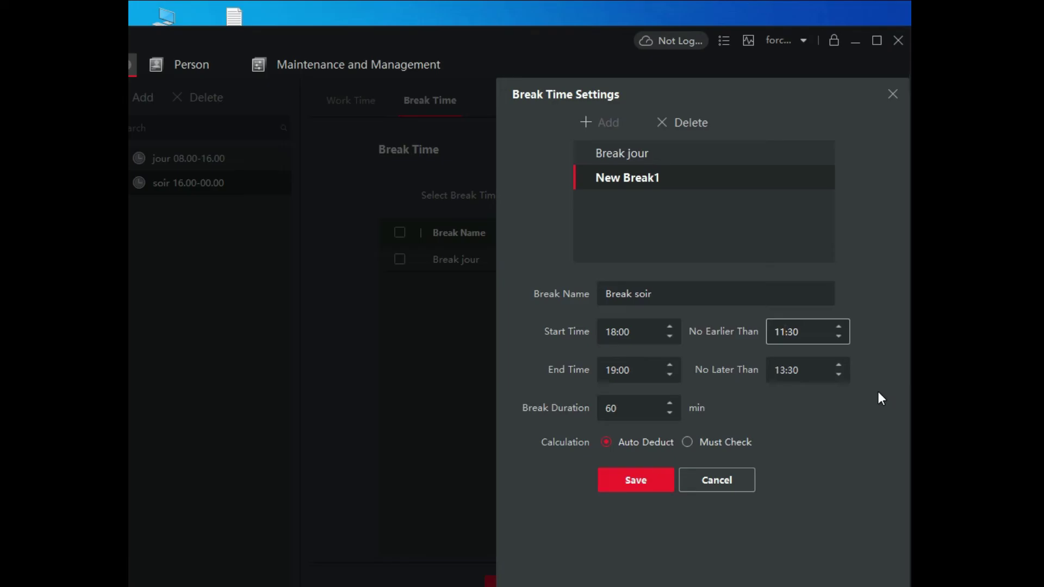
{"action": "key", "text": "BackSpace"}
{"action": "key", "text": "BackSpace"}
{"action": "type", "text": "17"}
{"action": "left_click", "coordinate": [806, 380]}
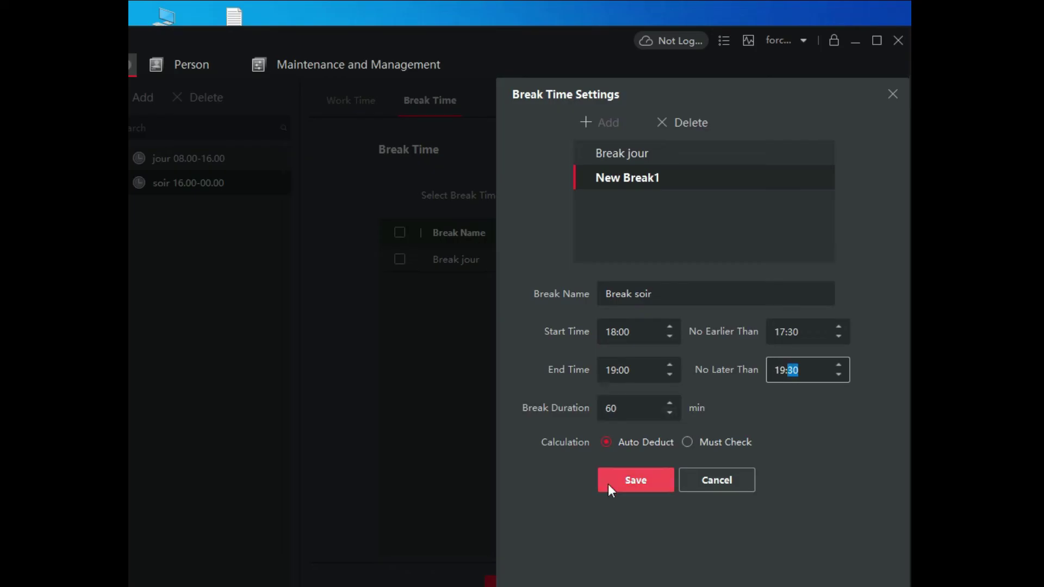
Step: Save Break soir, close the editor, and save the evening timetable with it selected
{"action": "left_click", "coordinate": [640, 478]}
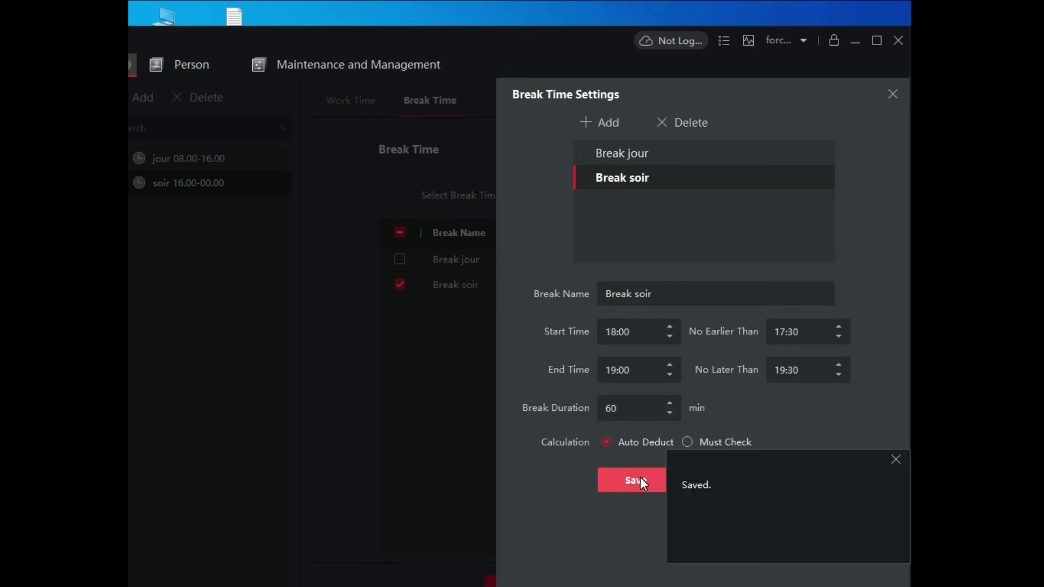
{"action": "left_click", "coordinate": [894, 94]}
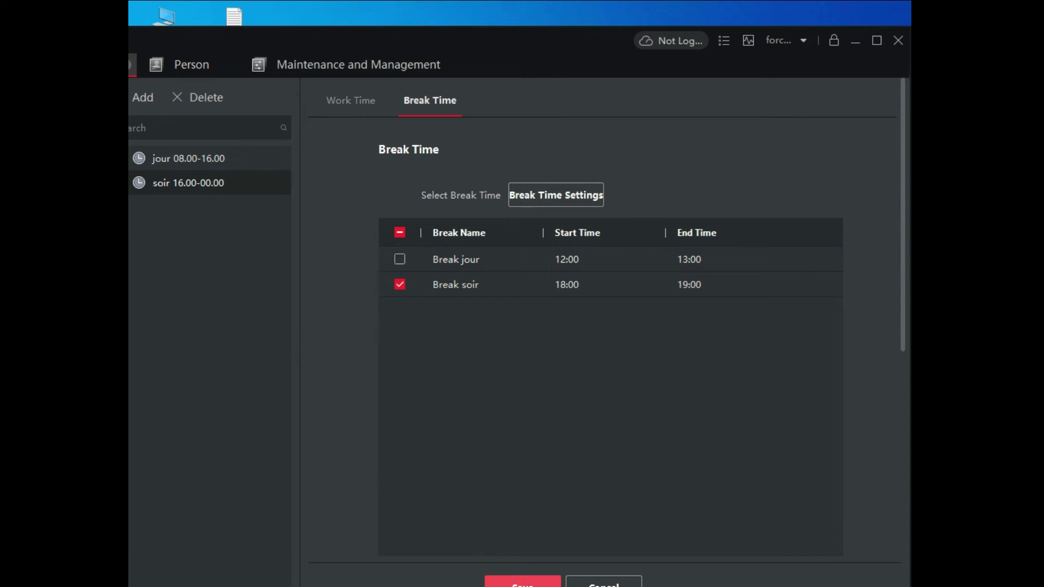
{"action": "left_click", "coordinate": [523, 582]}
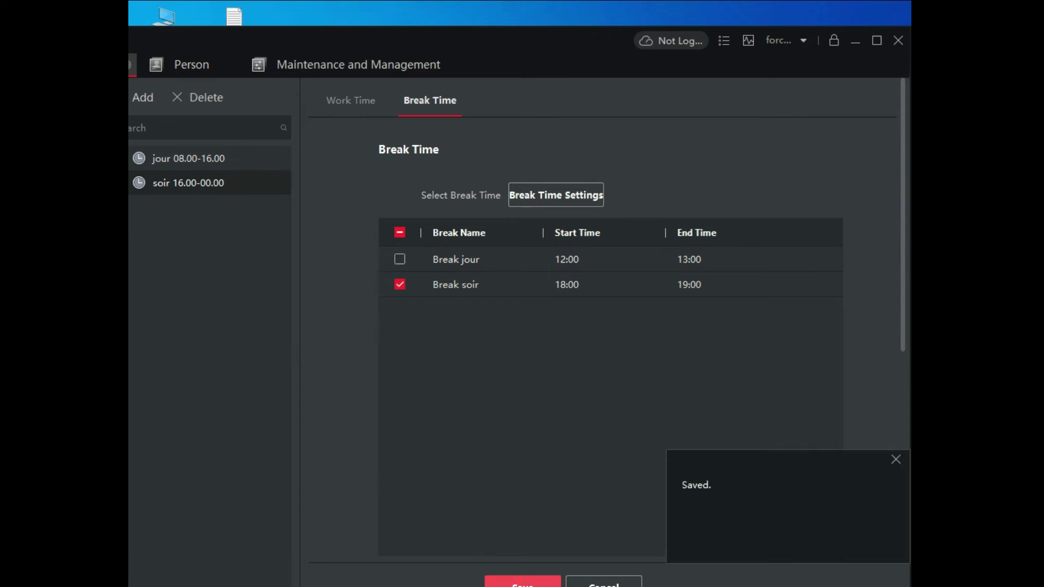
{"action": "left_click", "coordinate": [349, 101]}
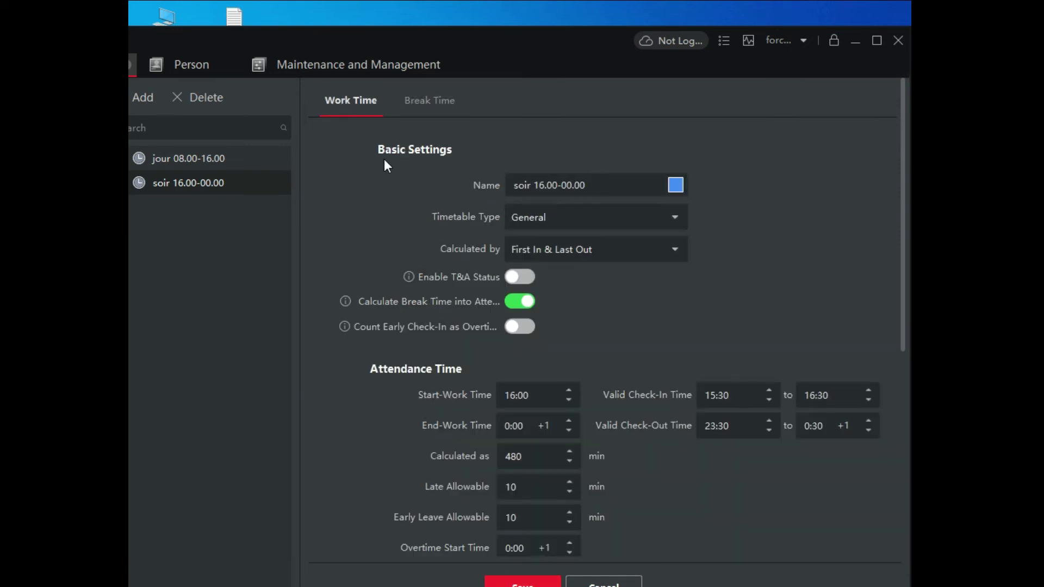
Step: Create a new timetable named 'ferie'
{"action": "left_click", "coordinate": [136, 99]}
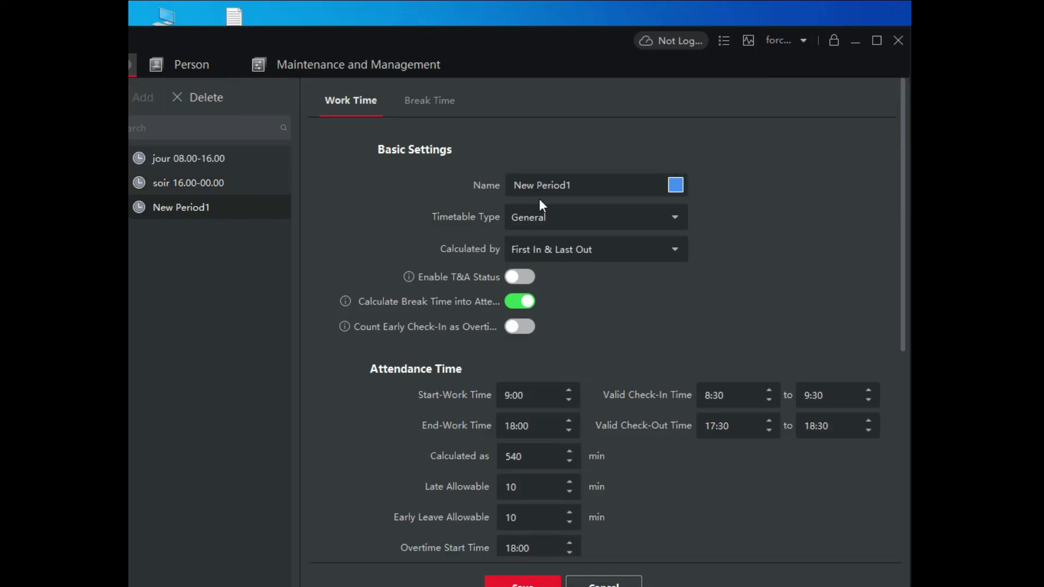
{"action": "left_click_drag", "start_coordinate": [575, 186], "coordinate": [514, 186]}
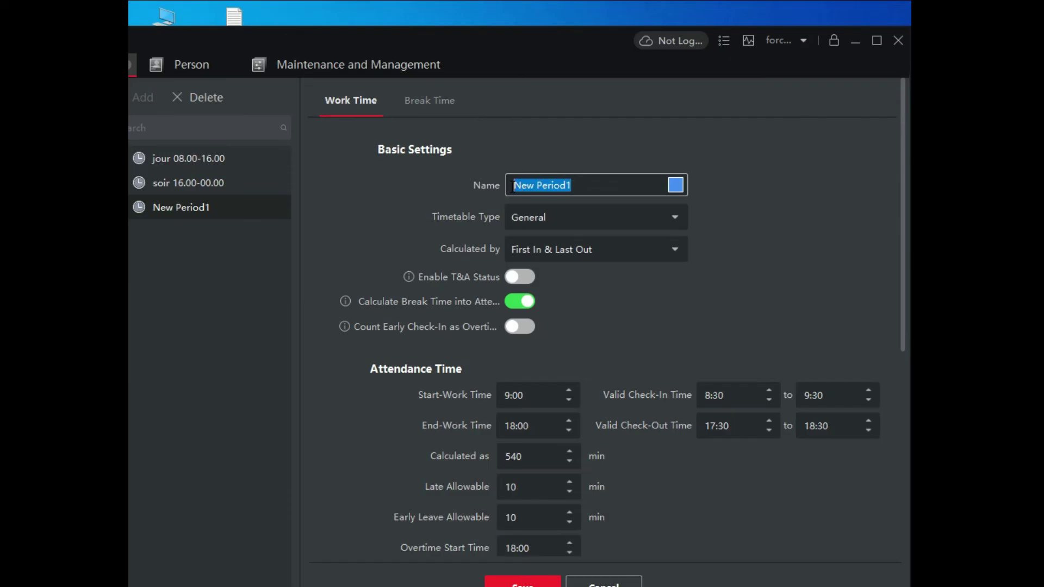
{"action": "type", "text": "ferie"}
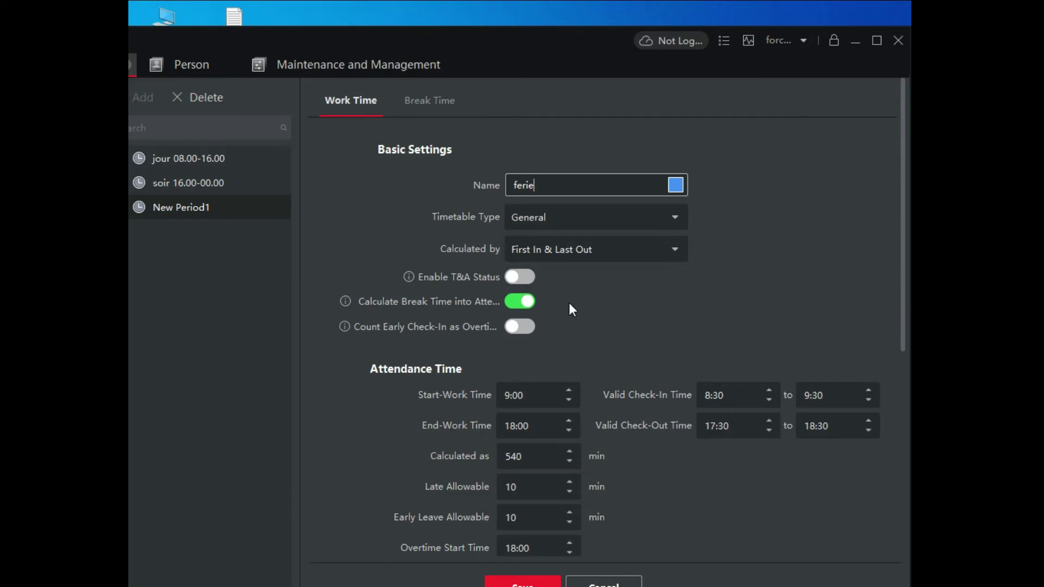
{"action": "scroll", "coordinate": [577, 301], "scroll_direction": "down", "scroll_amount": 3}
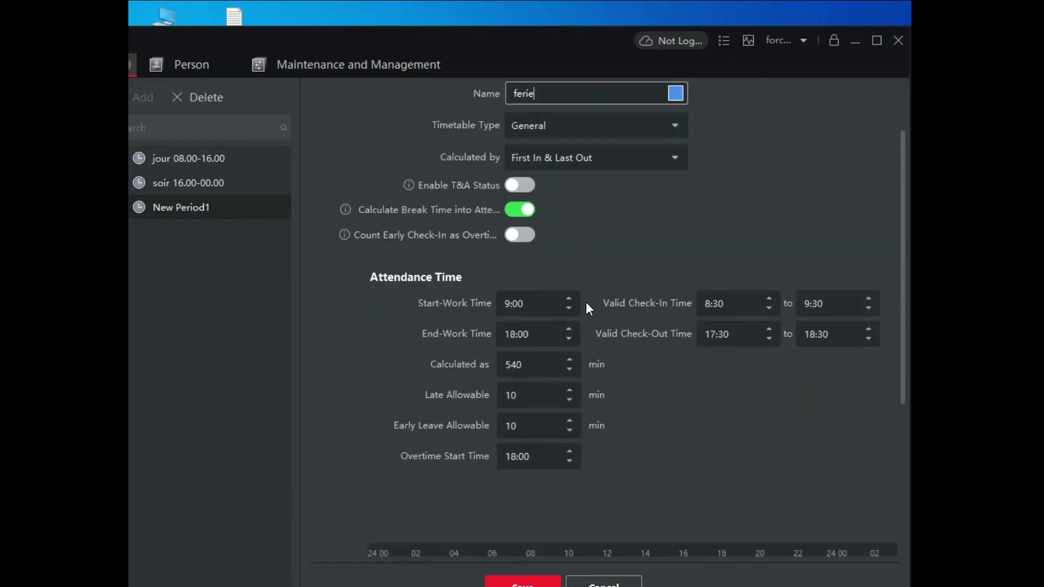
{"action": "scroll", "coordinate": [587, 302], "scroll_direction": "down", "scroll_amount": 5}
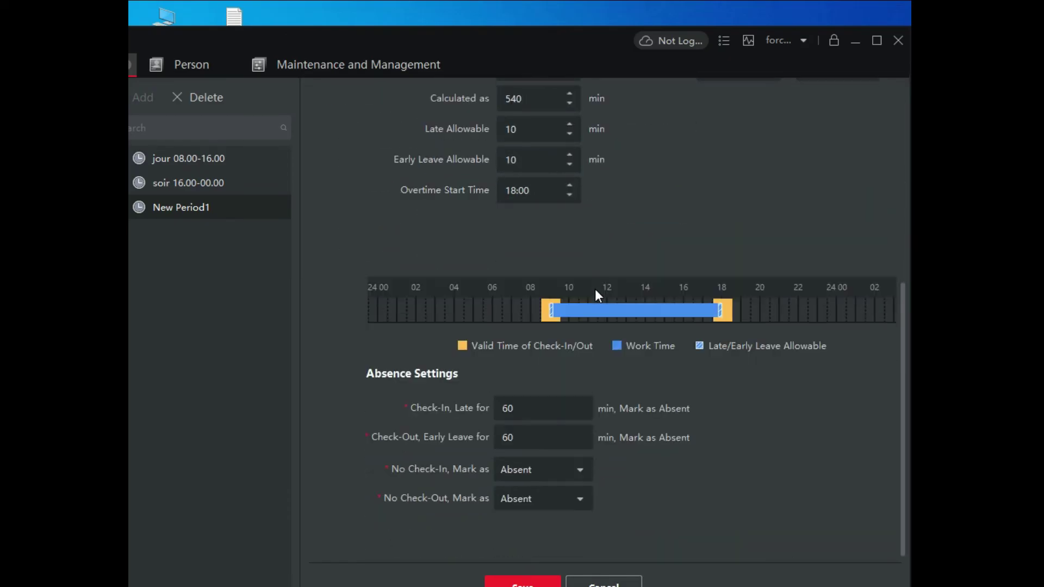
{"action": "scroll", "coordinate": [597, 296], "scroll_direction": "up", "scroll_amount": 5}
{"action": "scroll", "coordinate": [595, 288], "scroll_direction": "up", "scroll_amount": 2}
{"action": "scroll", "coordinate": [535, 365], "scroll_direction": "down", "scroll_amount": 1}
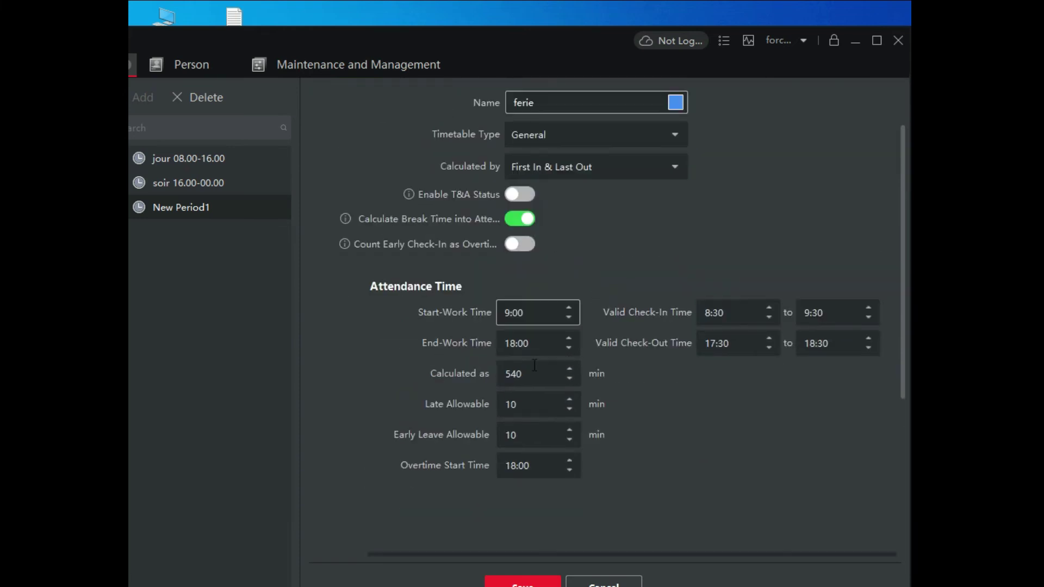
Step: Set ferie's start-work time to 8:00 and end-work time to 13:00
{"action": "left_click", "coordinate": [510, 317]}
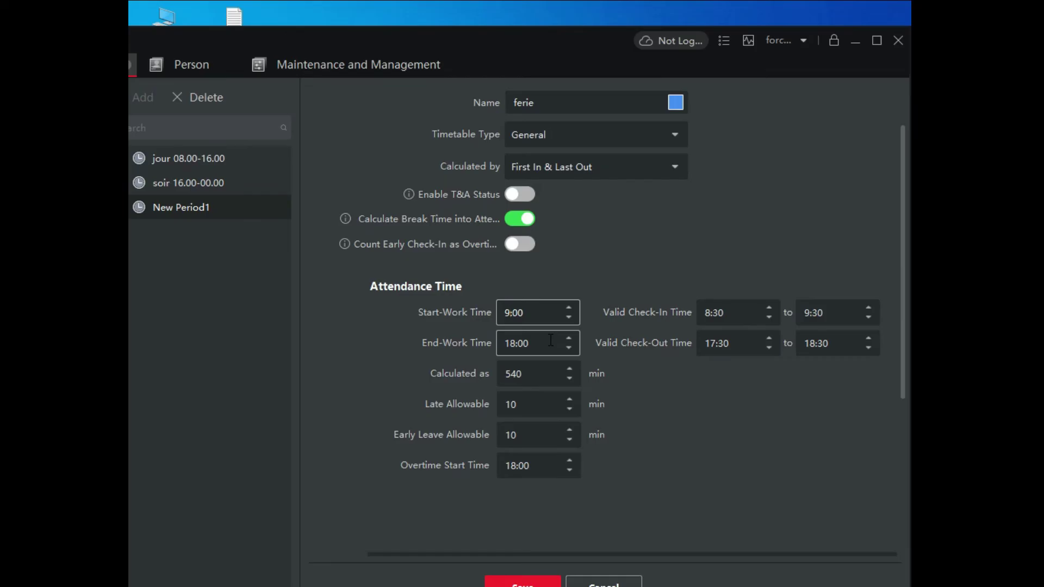
{"action": "key", "text": "BackSpace"}
{"action": "key", "text": "BackSpace"}
{"action": "type", "text": "8:"}
{"action": "left_click", "coordinate": [518, 342]}
{"action": "key", "text": "BackSpace"}
{"action": "type", "text": "3"}
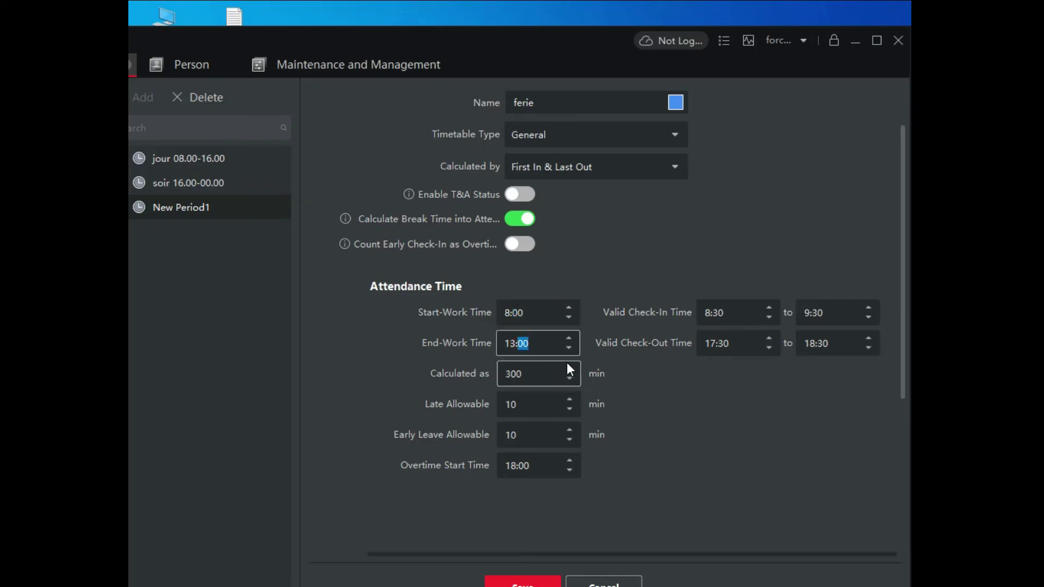
{"action": "scroll", "coordinate": [522, 476], "scroll_direction": "down", "scroll_amount": 3}
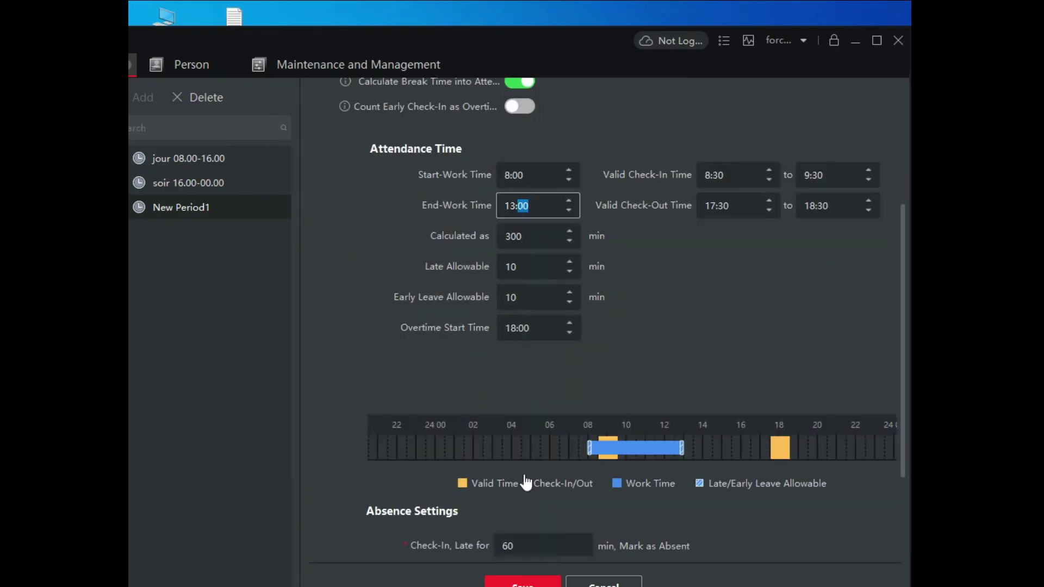
{"action": "scroll", "coordinate": [526, 473], "scroll_direction": "up", "scroll_amount": 2}
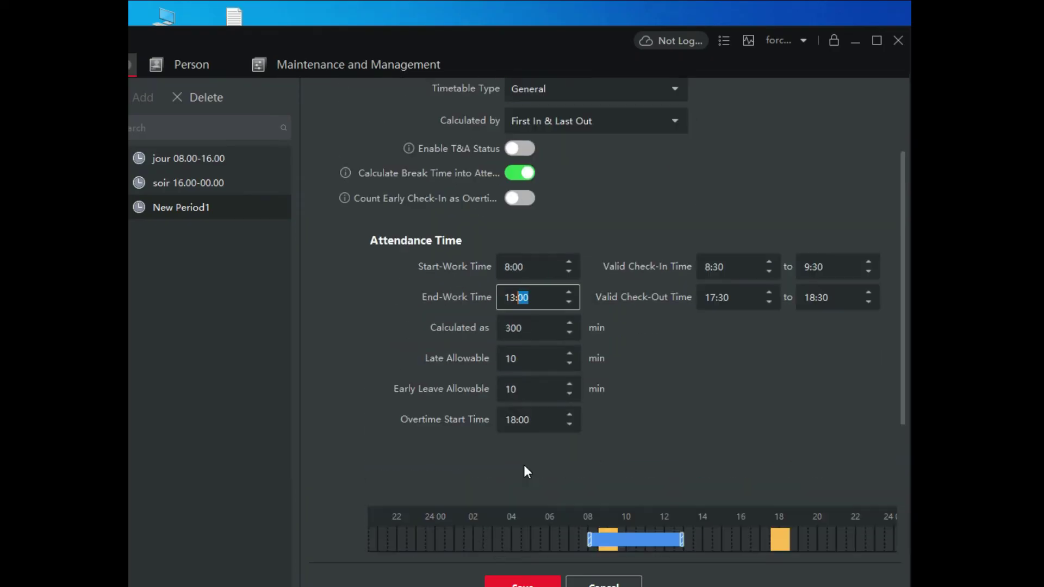
Step: Set the overtime start to 13:00 and the valid check-in window to 7:30–8:30
{"action": "left_click", "coordinate": [516, 421]}
{"action": "key", "text": "BackSpace"}
{"action": "type", "text": "3"}
{"action": "left_click", "coordinate": [706, 267]}
{"action": "left_click", "coordinate": [711, 267]}
{"action": "key", "text": "BackSpace"}
{"action": "type", "text": "7"}
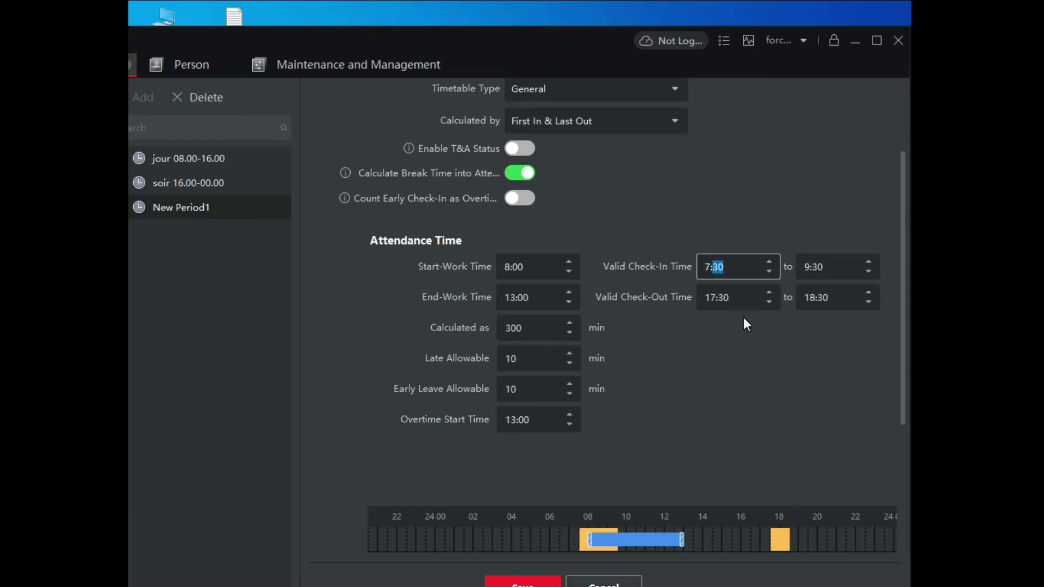
{"action": "left_click", "coordinate": [834, 266]}
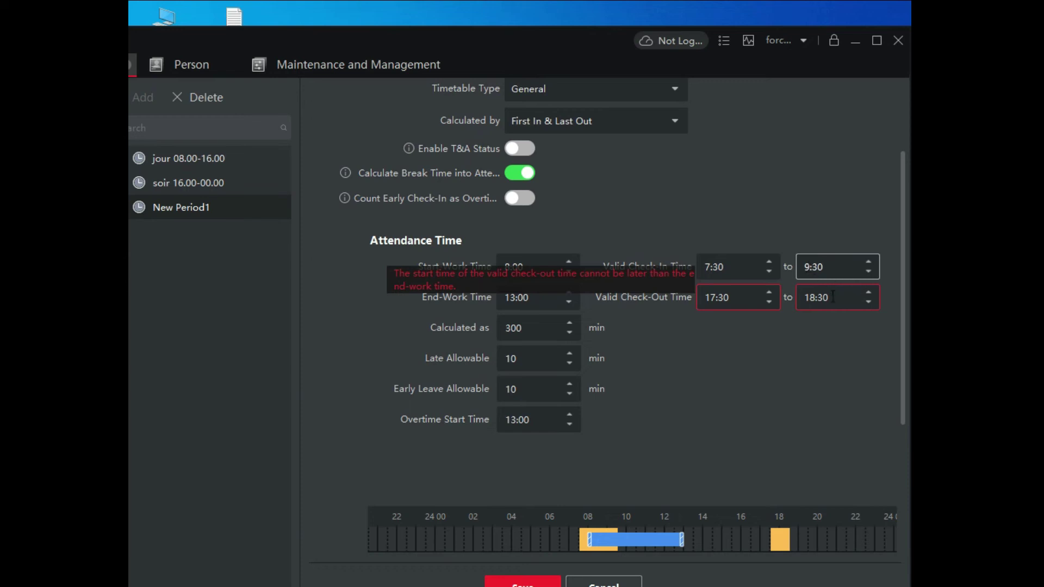
{"action": "key", "text": "BackSpace"}
{"action": "type", "text": "8"}
Step: Set the valid check-out window to 12:30–13:30
{"action": "left_click", "coordinate": [727, 308]}
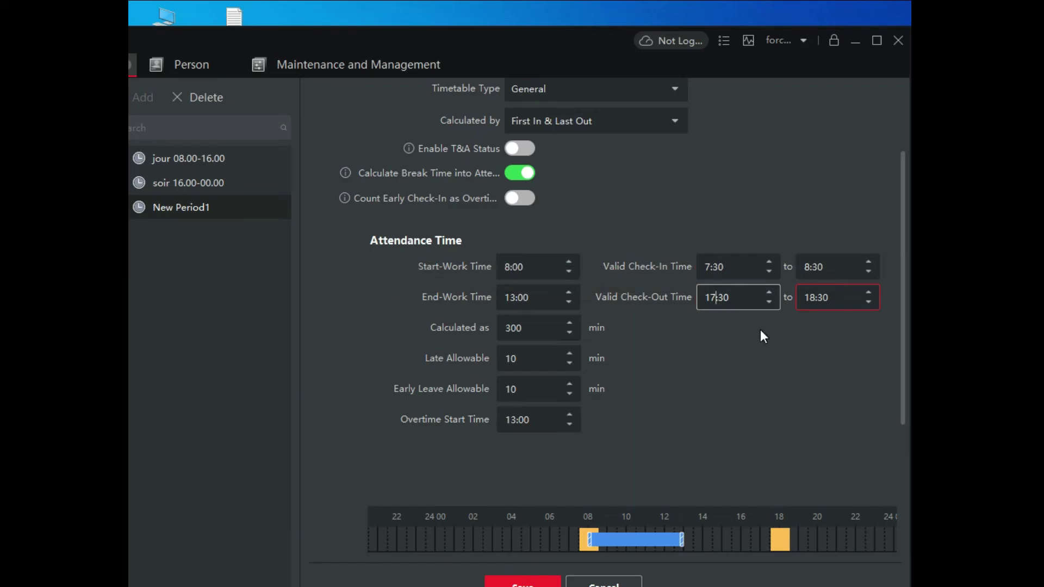
{"action": "key", "text": "BackSpace"}
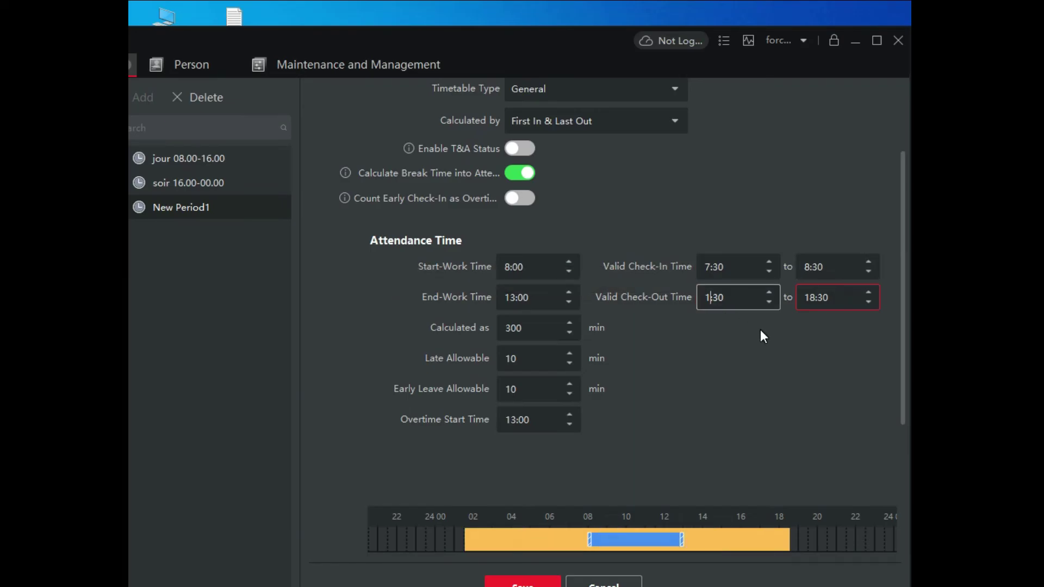
{"action": "type", "text": "2"}
{"action": "scroll", "coordinate": [761, 329], "scroll_direction": "up", "scroll_amount": 1}
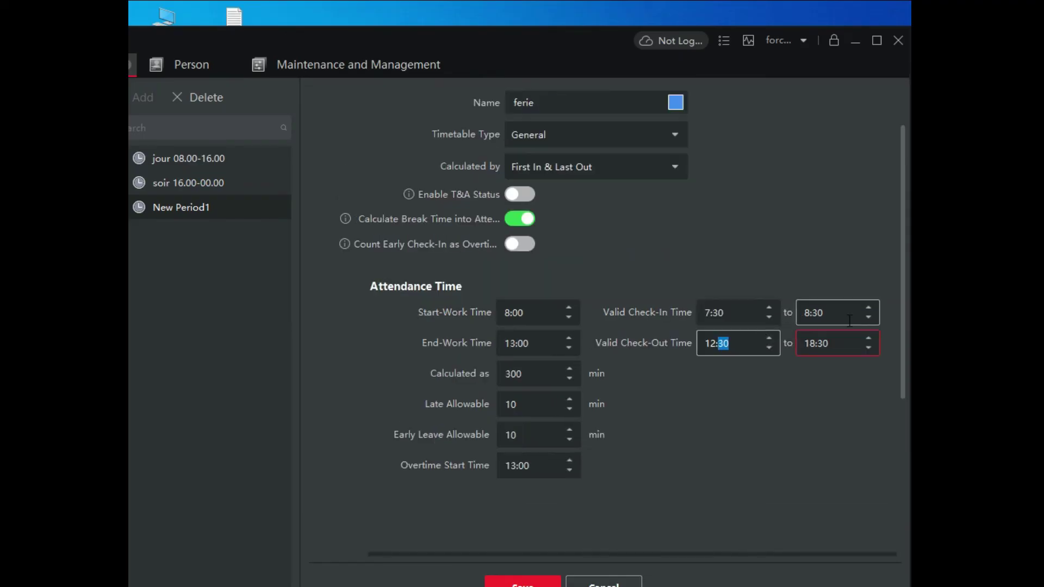
{"action": "left_click", "coordinate": [817, 344]}
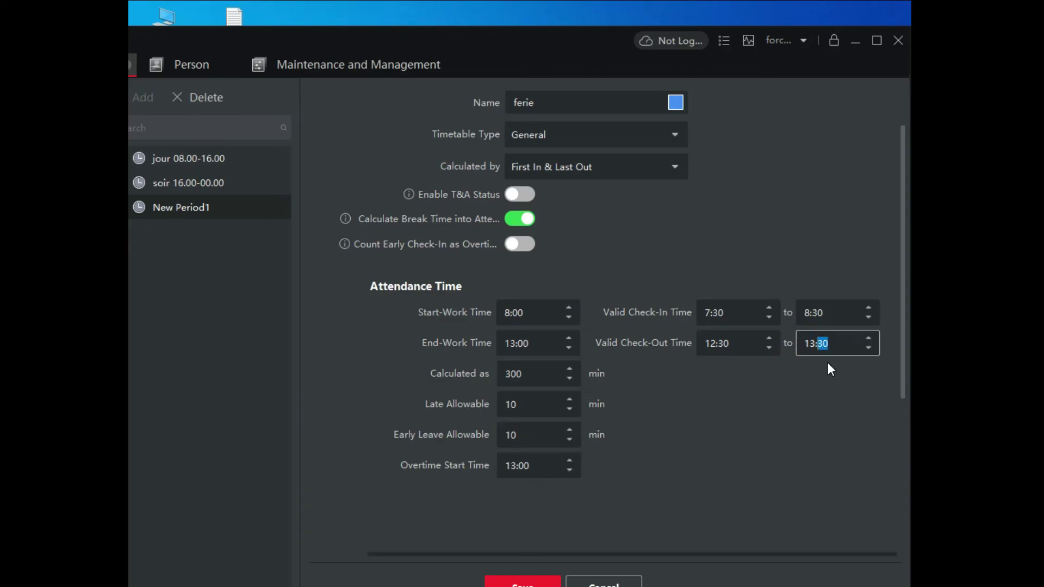
{"action": "left_click", "coordinate": [664, 420]}
{"action": "scroll", "coordinate": [660, 419], "scroll_direction": "down", "scroll_amount": 4}
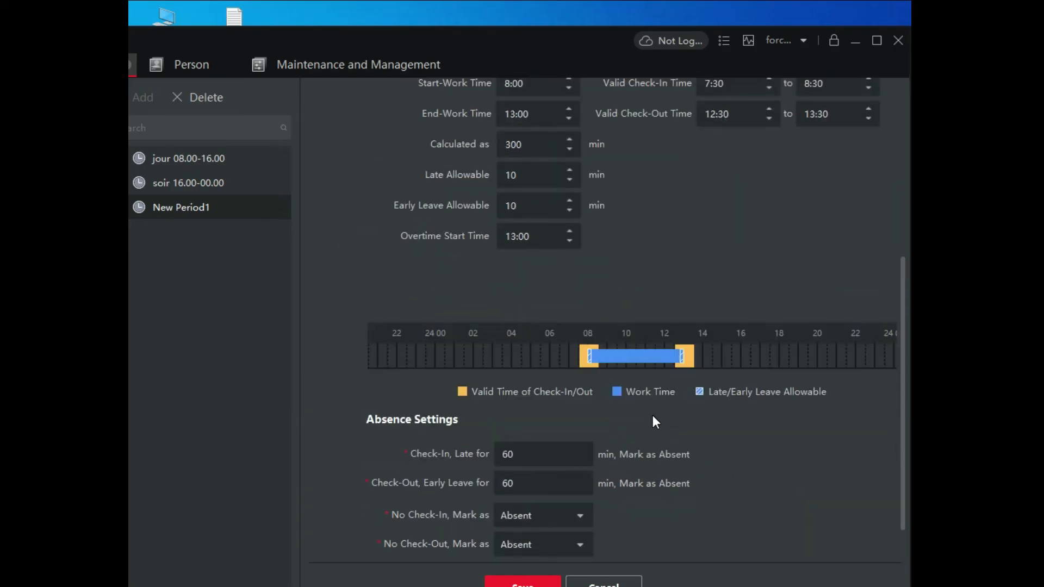
{"action": "scroll", "coordinate": [653, 422], "scroll_direction": "down", "scroll_amount": 1}
{"action": "scroll", "coordinate": [602, 420], "scroll_direction": "up", "scroll_amount": 5}
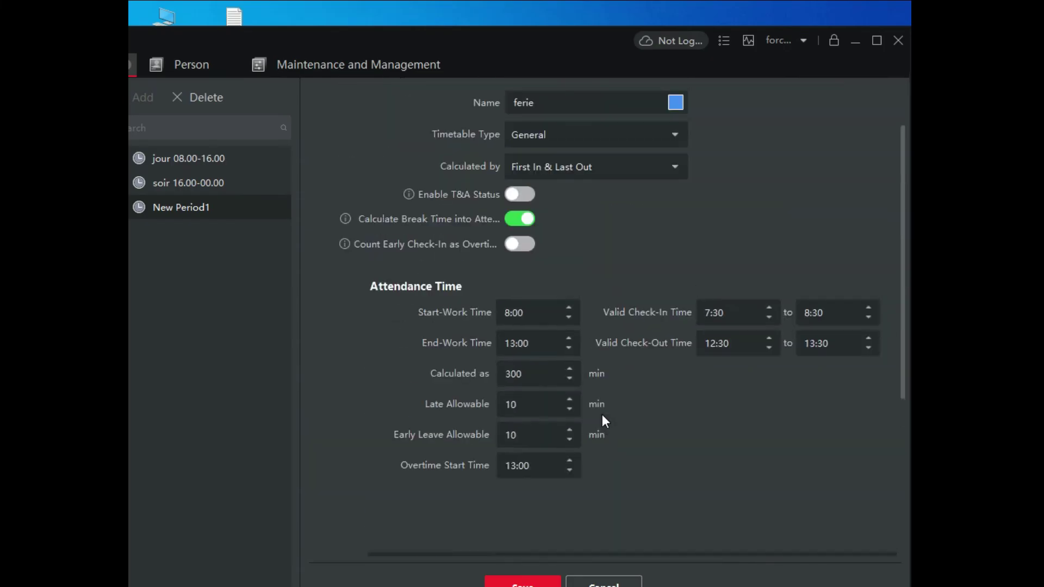
{"action": "scroll", "coordinate": [602, 421], "scroll_direction": "down", "scroll_amount": 5}
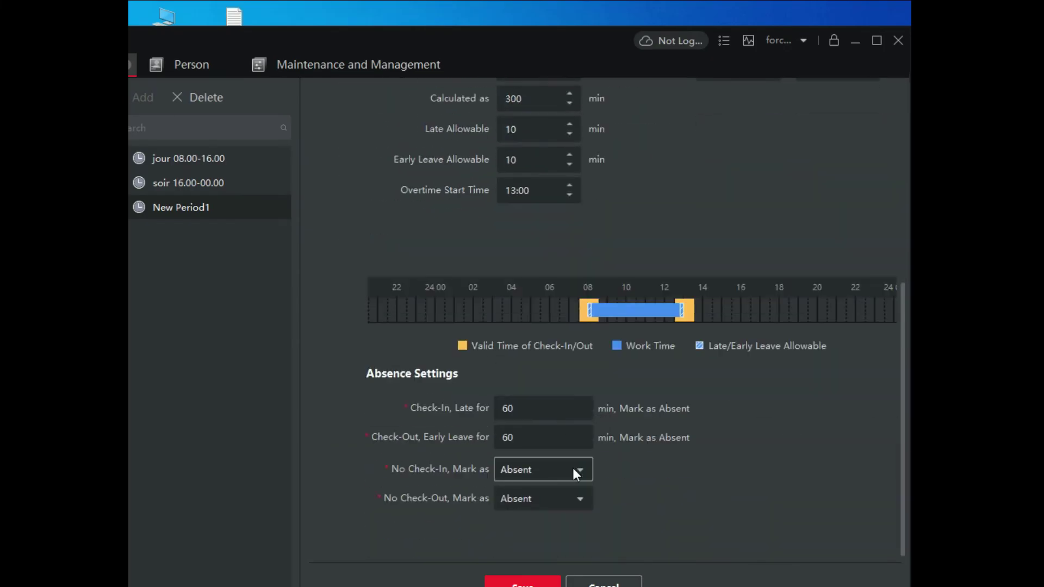
Step: Set No Check-In to Late, save the ferie timetable, and maximize the window
{"action": "left_click", "coordinate": [585, 469]}
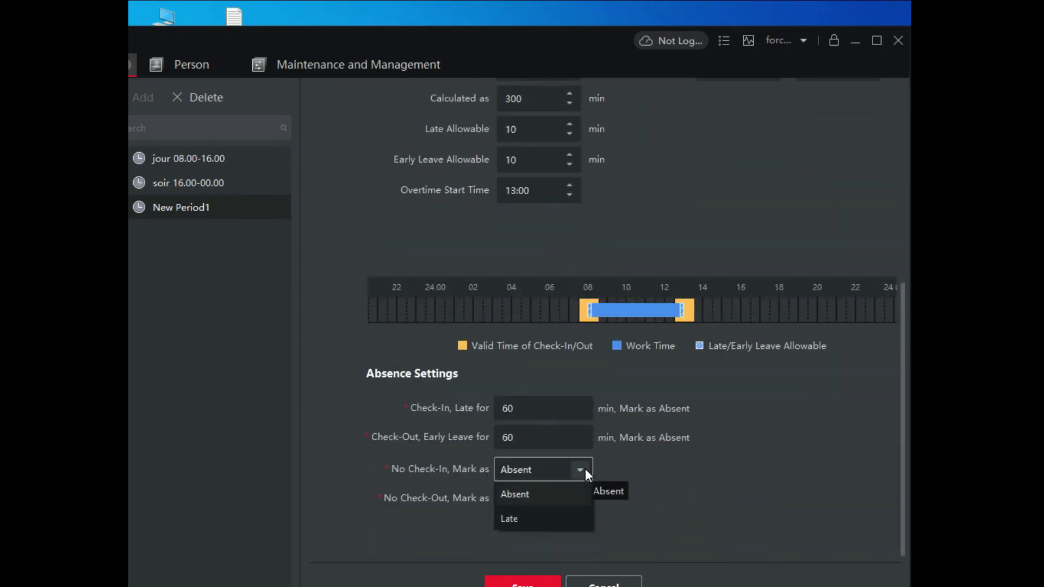
{"action": "left_click", "coordinate": [514, 517]}
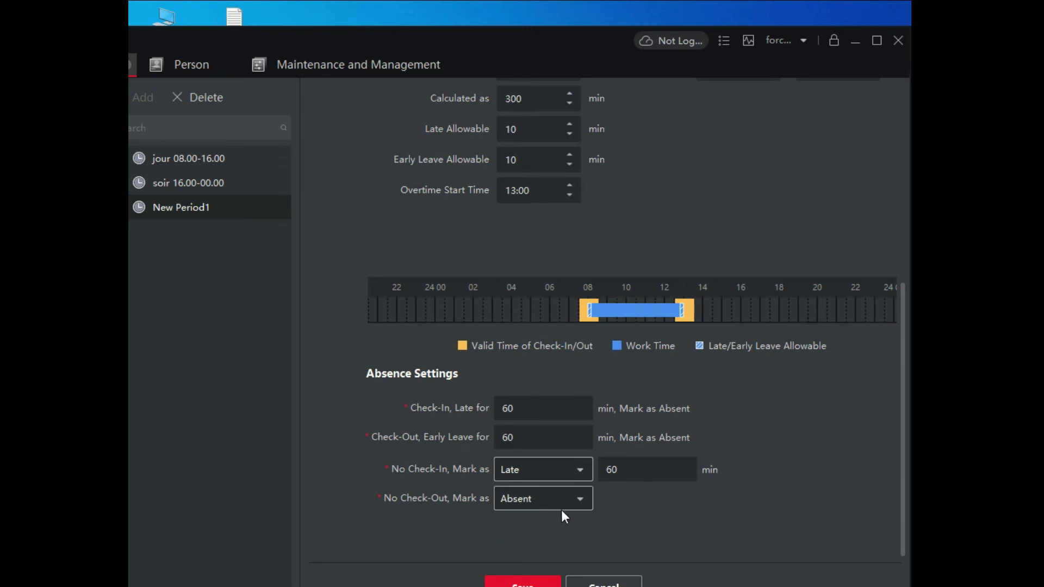
{"action": "left_click", "coordinate": [535, 585]}
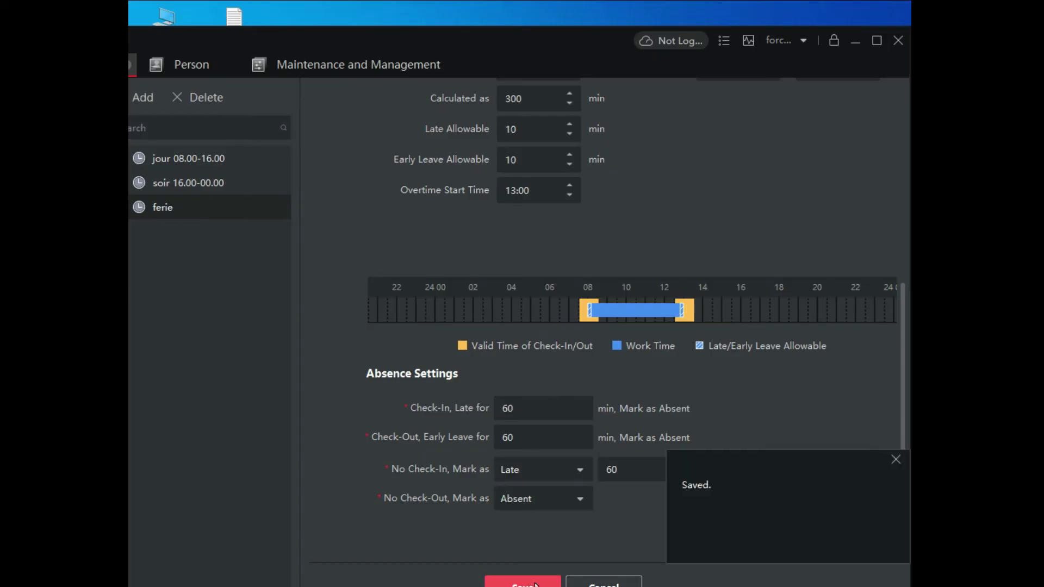
{"action": "scroll", "coordinate": [812, 173], "scroll_direction": "up", "scroll_amount": 6}
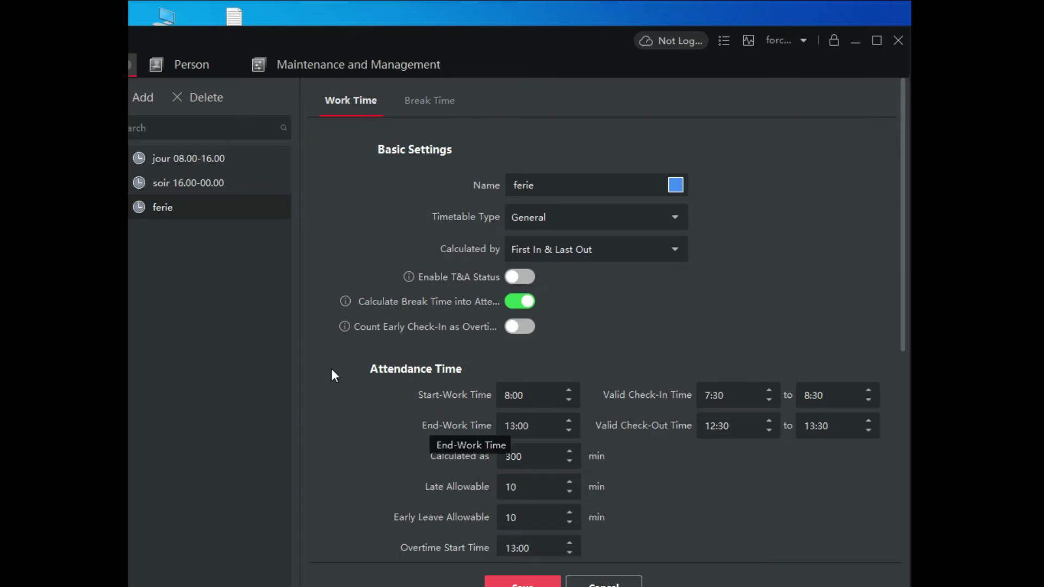
{"action": "left_click", "coordinate": [878, 40]}
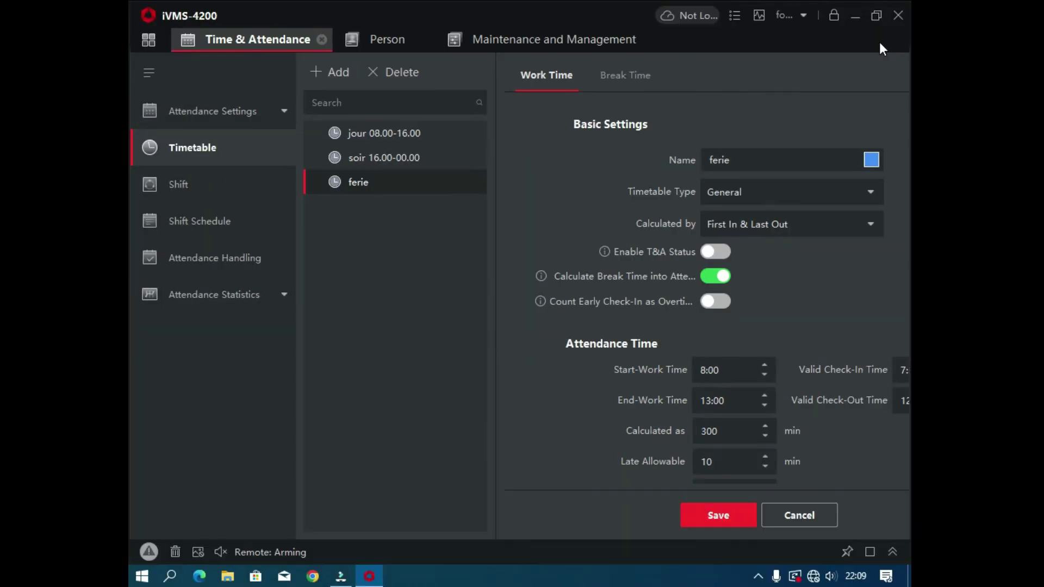
Step: Rename the default shift to 'jour1' and fill its weekdays with the jour 08.00-16.00 timetable
{"action": "left_click", "coordinate": [212, 194]}
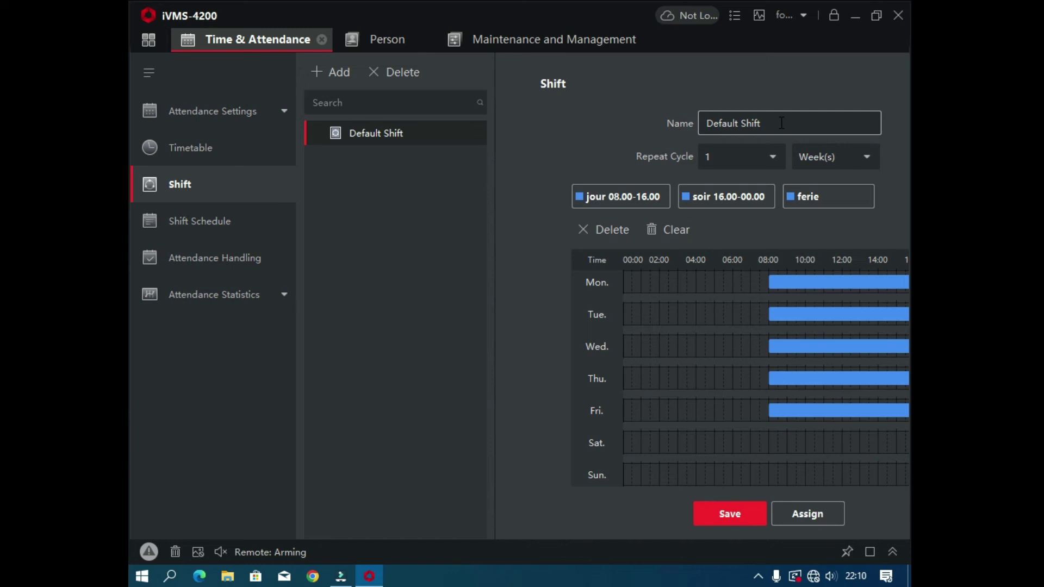
{"action": "left_click_drag", "start_coordinate": [781, 123], "coordinate": [699, 126]}
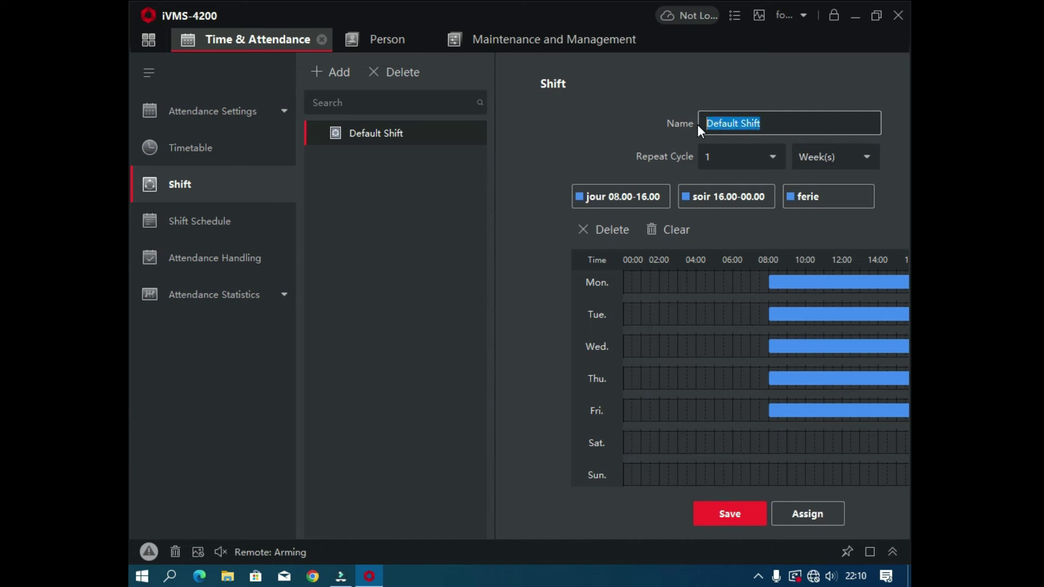
{"action": "type", "text": "jour1"}
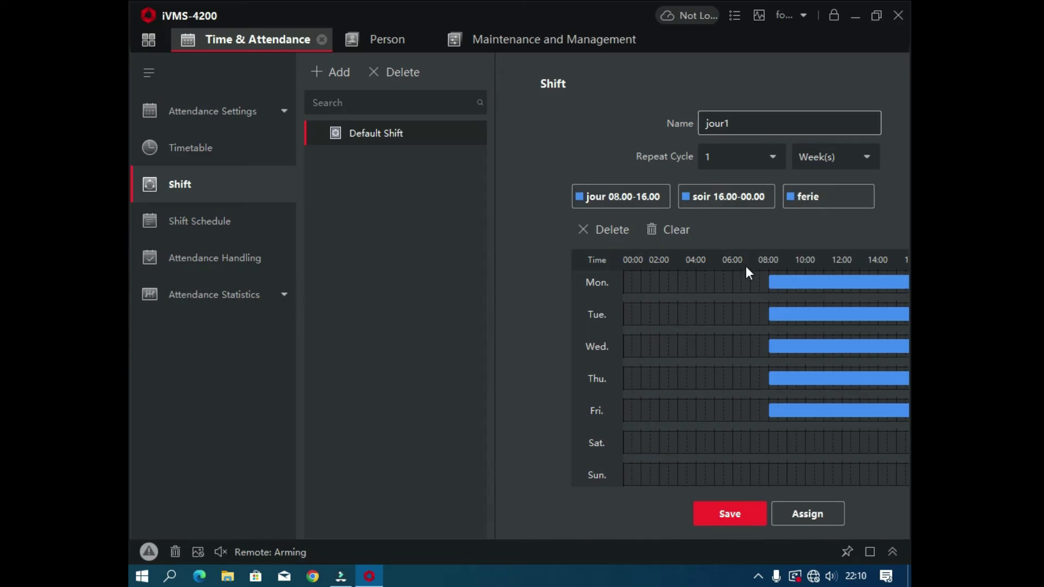
{"action": "left_click", "coordinate": [618, 195]}
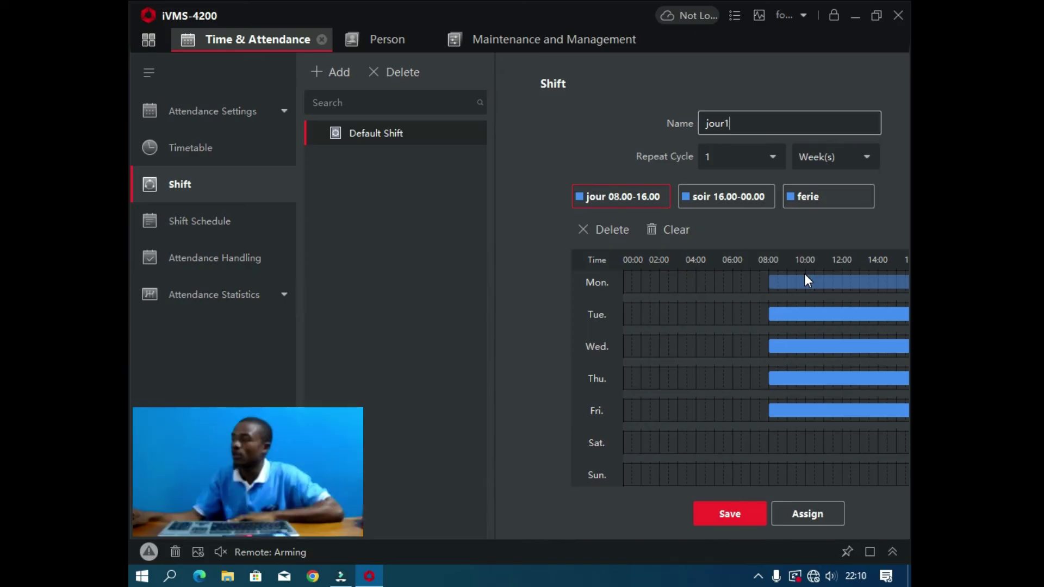
{"action": "left_click", "coordinate": [761, 122]}
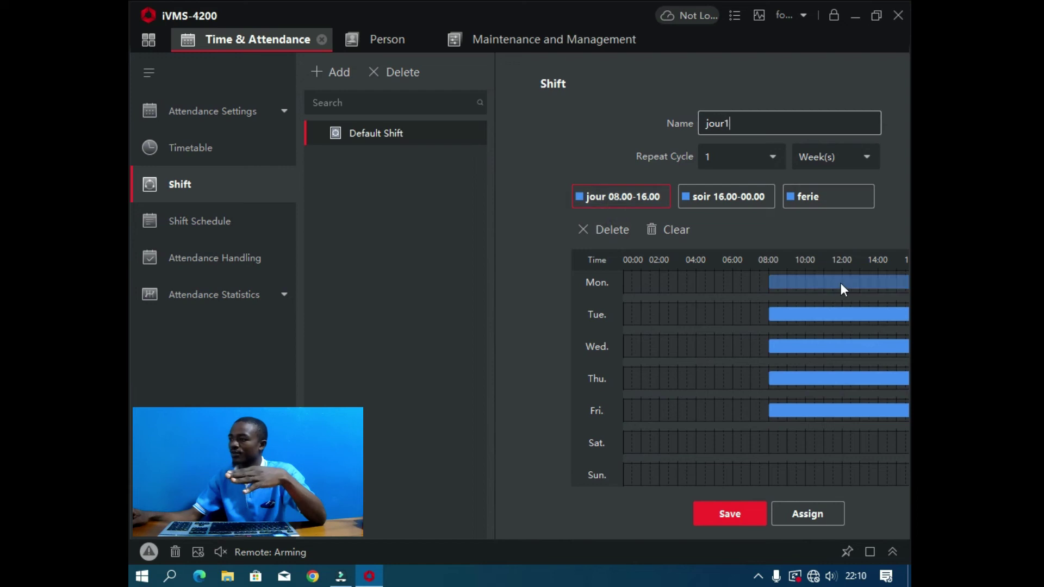
{"action": "left_click", "coordinate": [870, 15]}
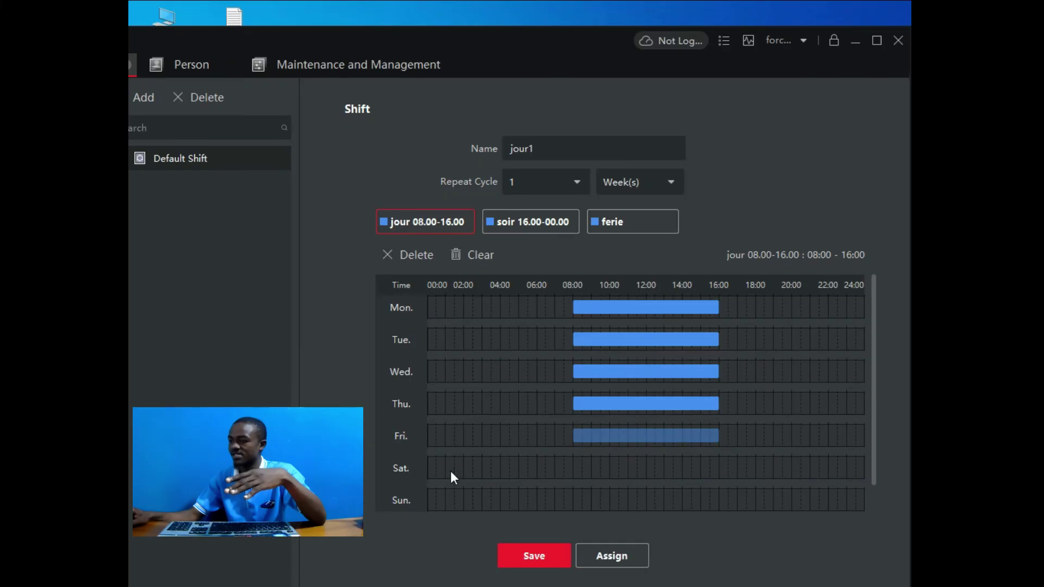
Step: Put the ferie 08:00–13:00 timetable on Saturday, leave Sunday empty, save jour1 and start assigning it
{"action": "left_click", "coordinate": [594, 471]}
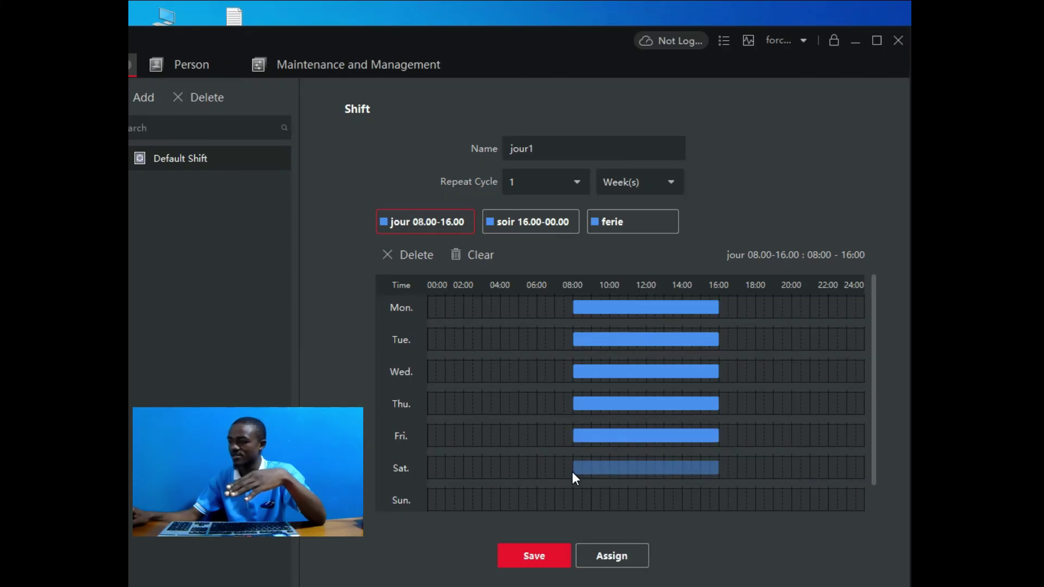
{"action": "left_click", "coordinate": [700, 471]}
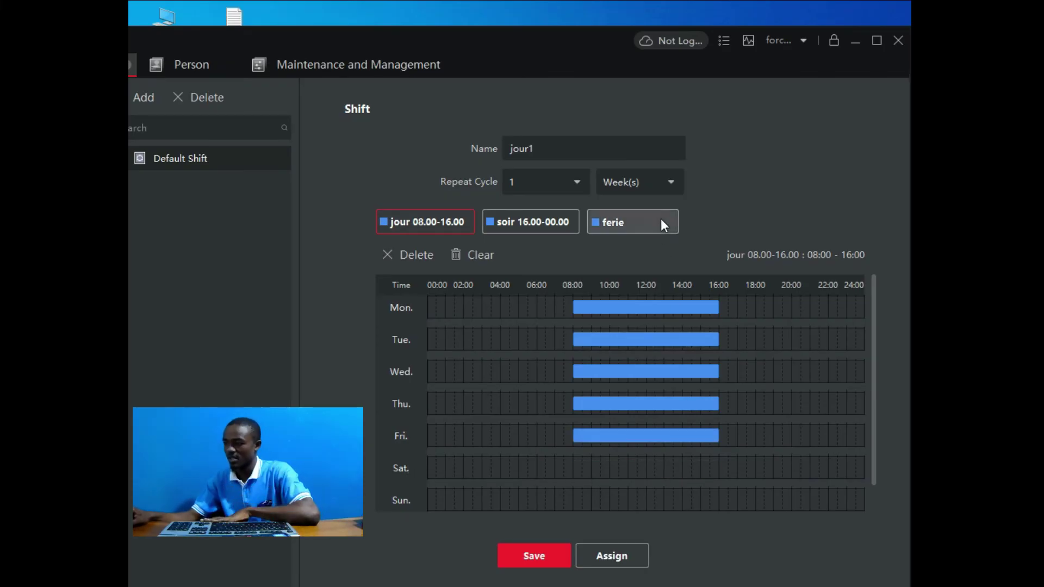
{"action": "left_click", "coordinate": [589, 467]}
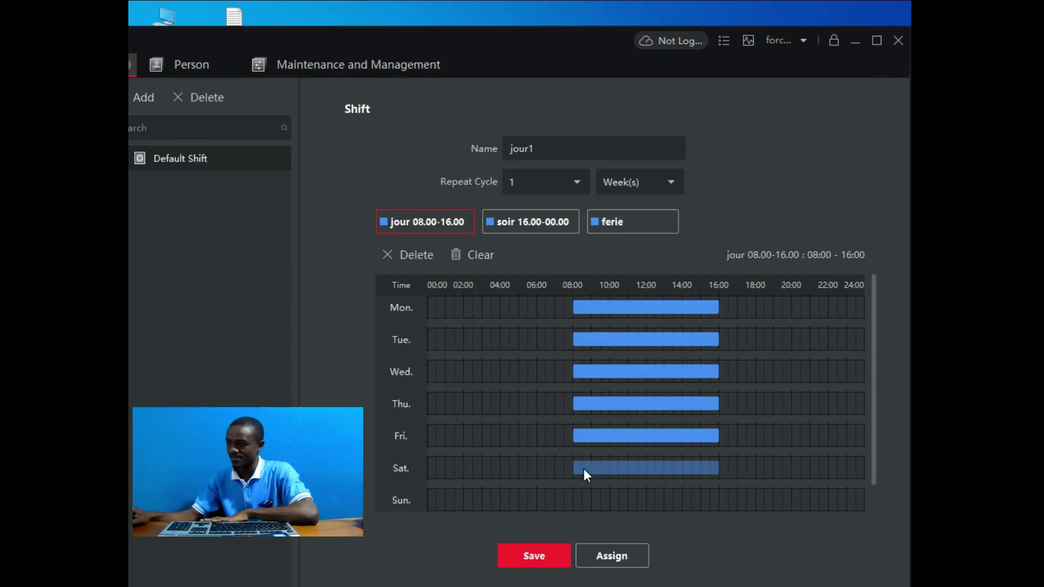
{"action": "left_click", "coordinate": [622, 223]}
{"action": "left_click", "coordinate": [645, 469]}
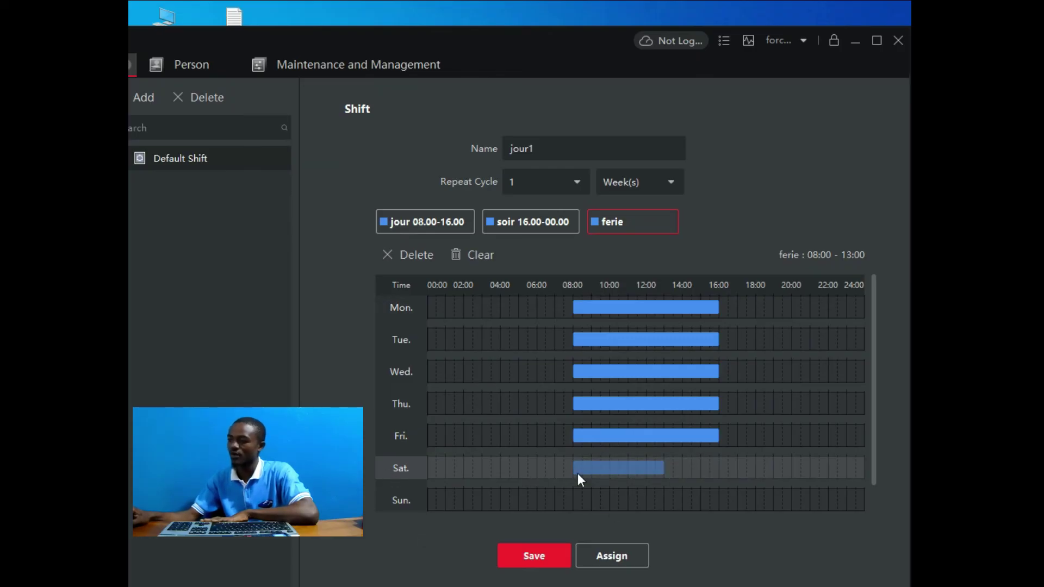
{"action": "left_click_drag", "start_coordinate": [662, 501], "coordinate": [574, 500]}
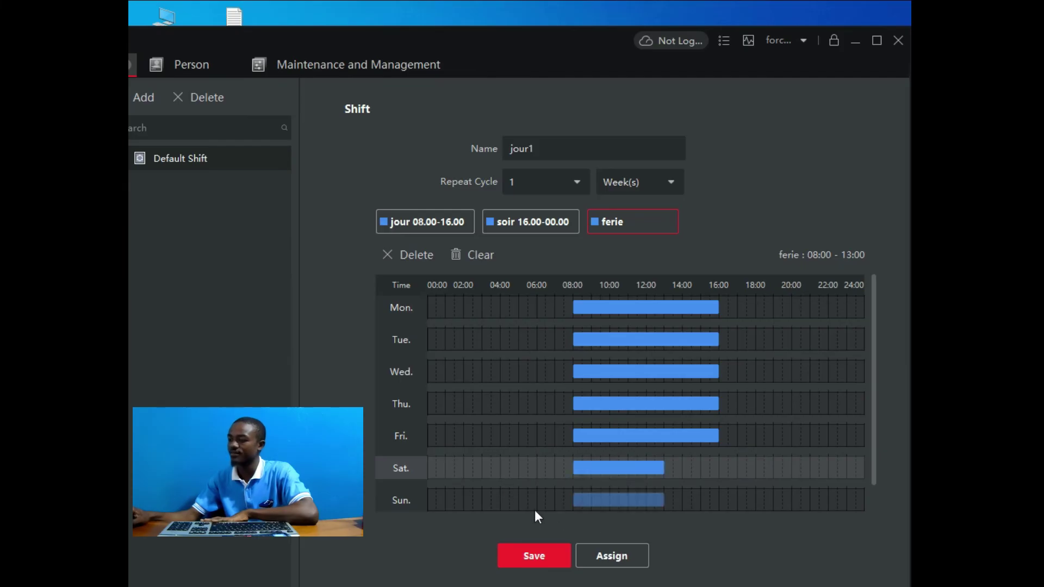
{"action": "left_click", "coordinate": [542, 553]}
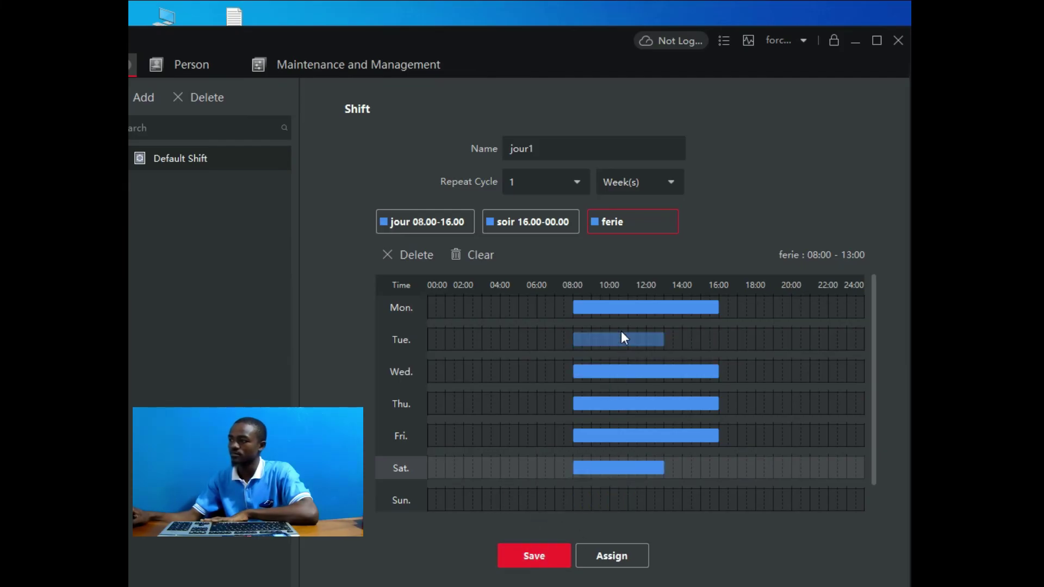
{"action": "left_click", "coordinate": [534, 558]}
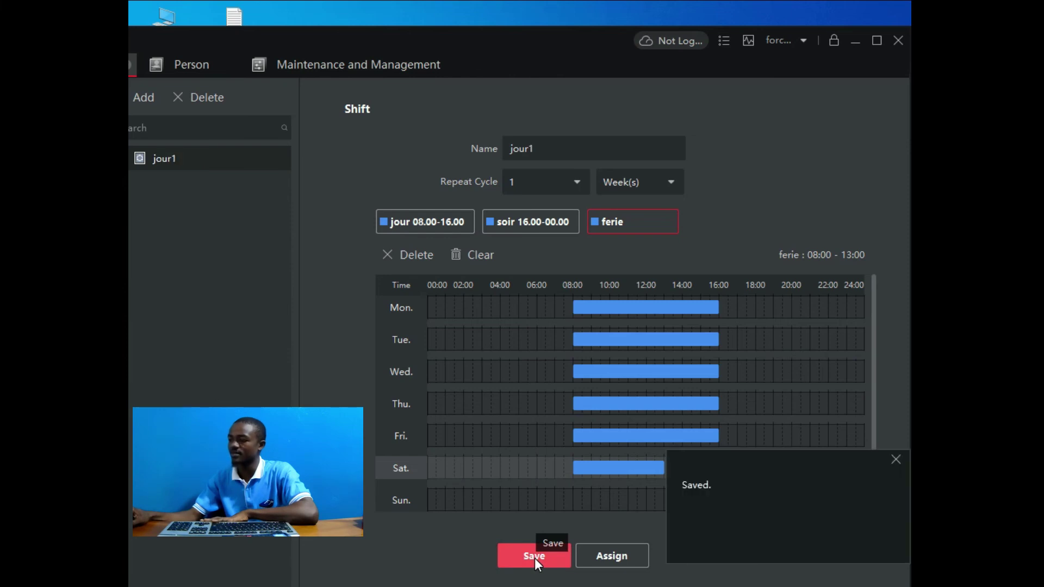
{"action": "left_click", "coordinate": [612, 556]}
Step: Assign jour1 to one pharmacist and one employee, check-in/out not required, and save it
{"action": "left_click", "coordinate": [466, 211]}
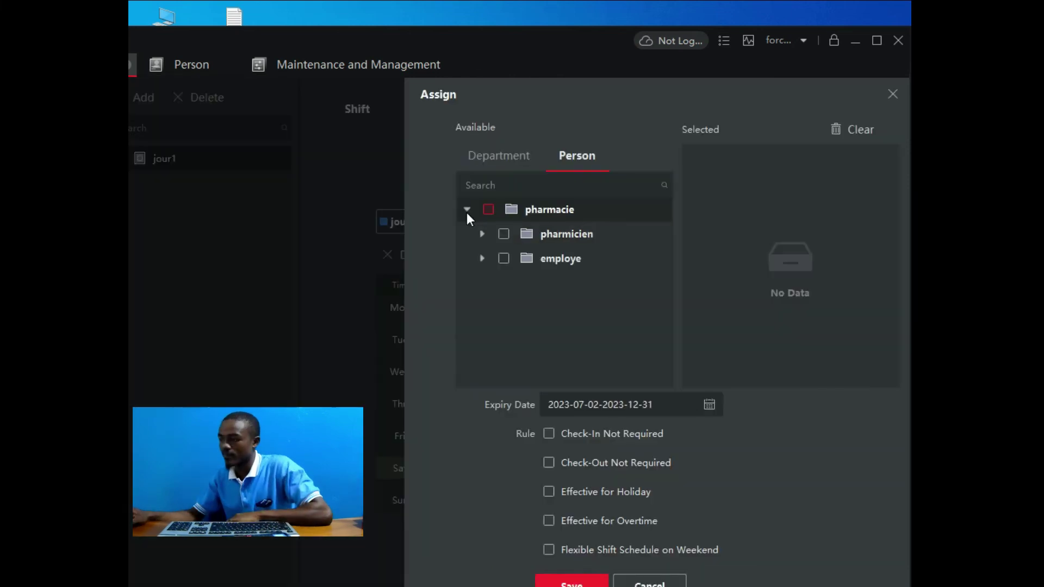
{"action": "left_click", "coordinate": [480, 233]}
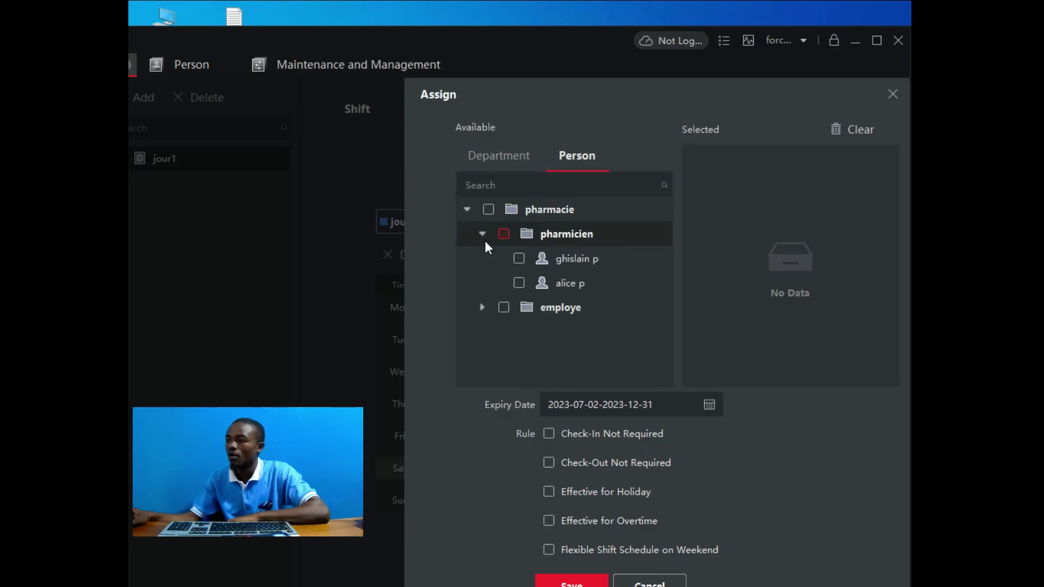
{"action": "left_click", "coordinate": [483, 308]}
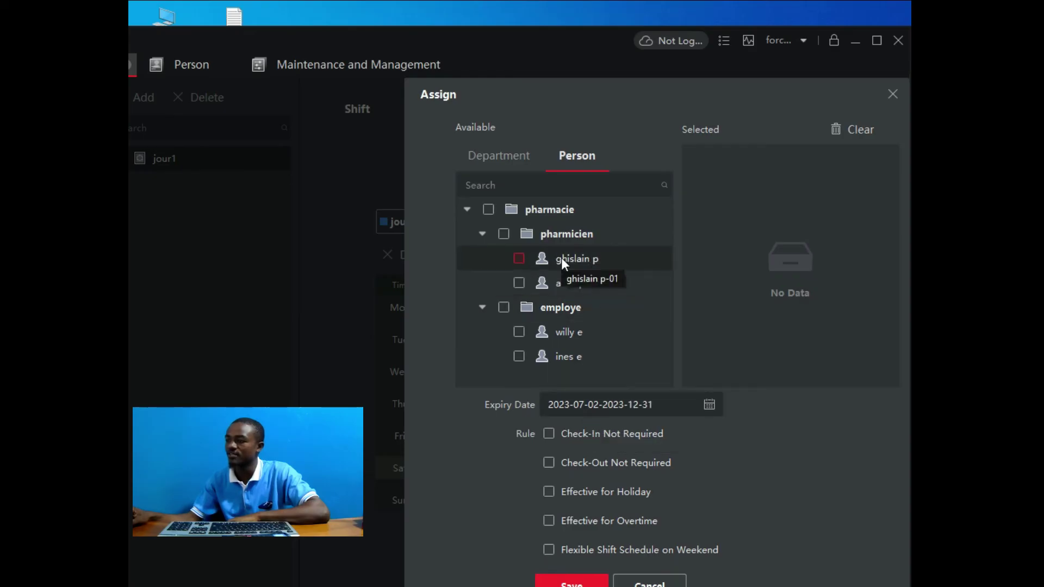
{"action": "left_click", "coordinate": [520, 262]}
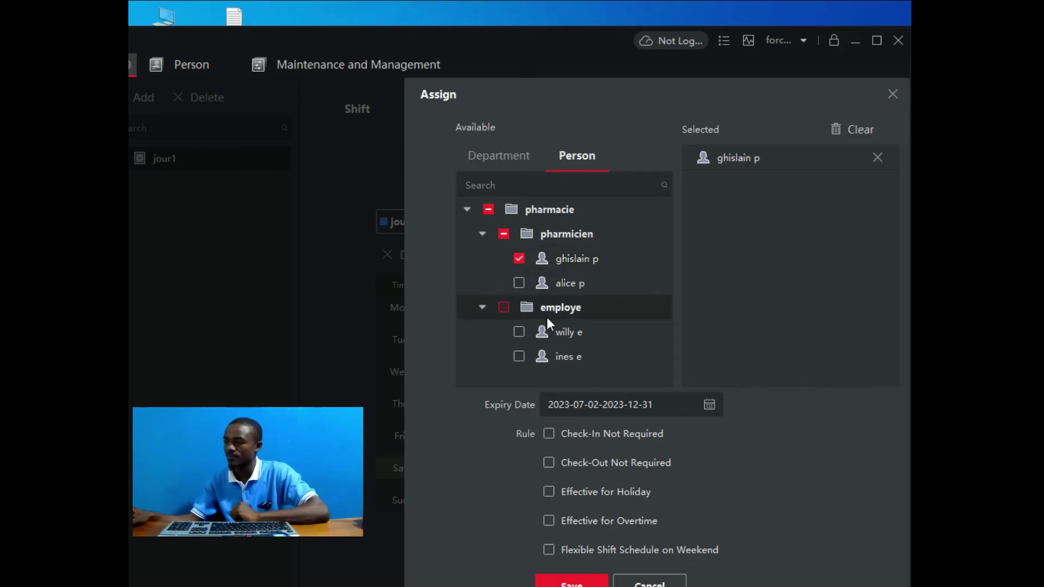
{"action": "left_click", "coordinate": [520, 332]}
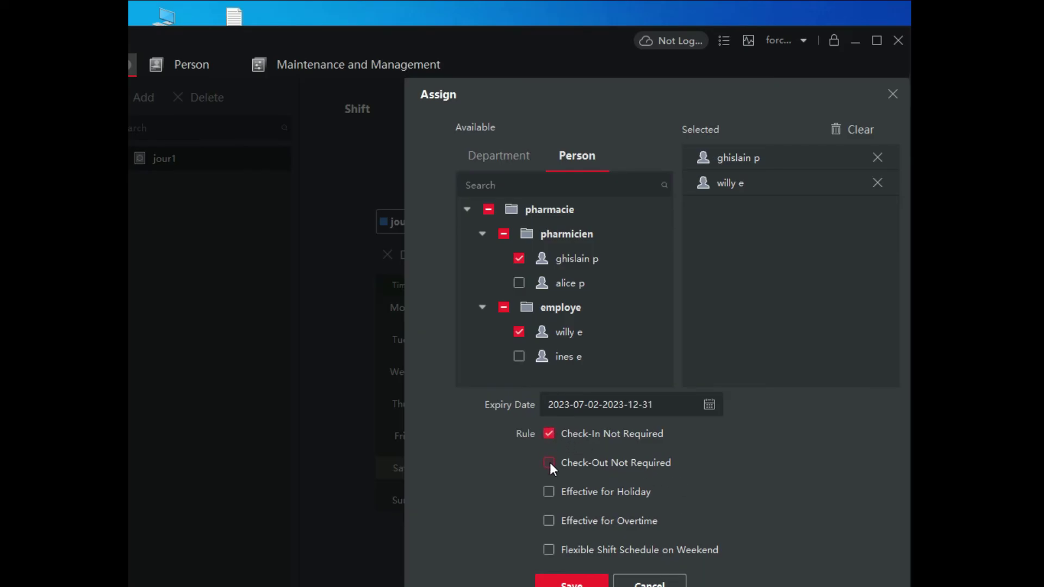
{"action": "left_click", "coordinate": [575, 584]}
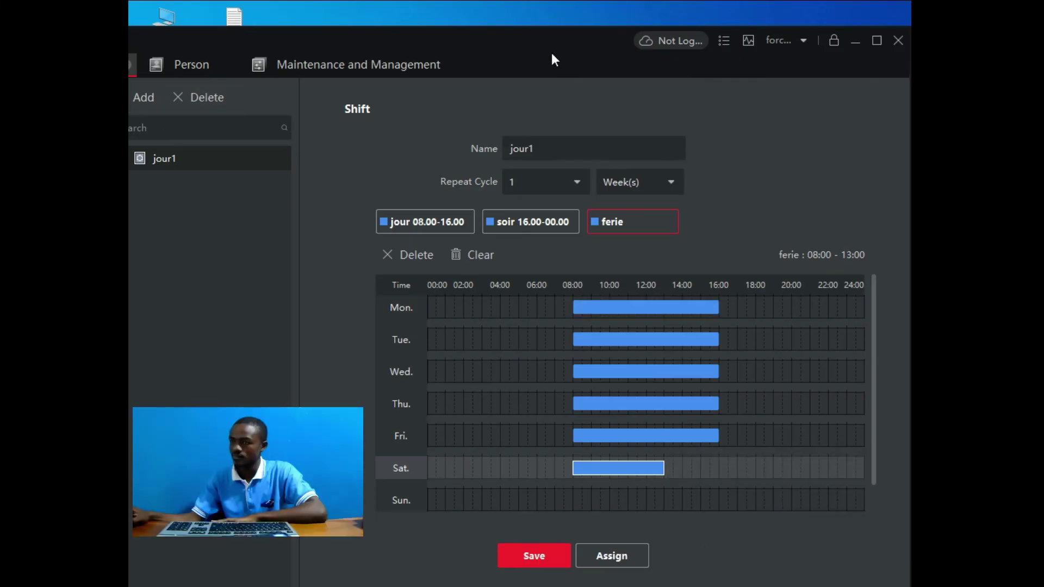
{"action": "left_click", "coordinate": [876, 41]}
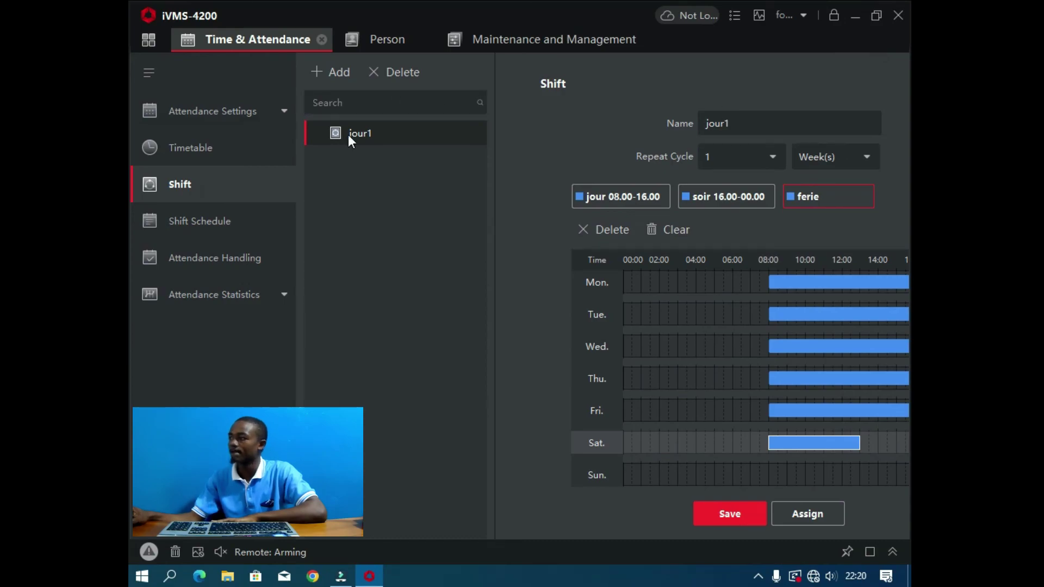
Step: Add a new shift and rename it 'jour2'
{"action": "left_click", "coordinate": [338, 75]}
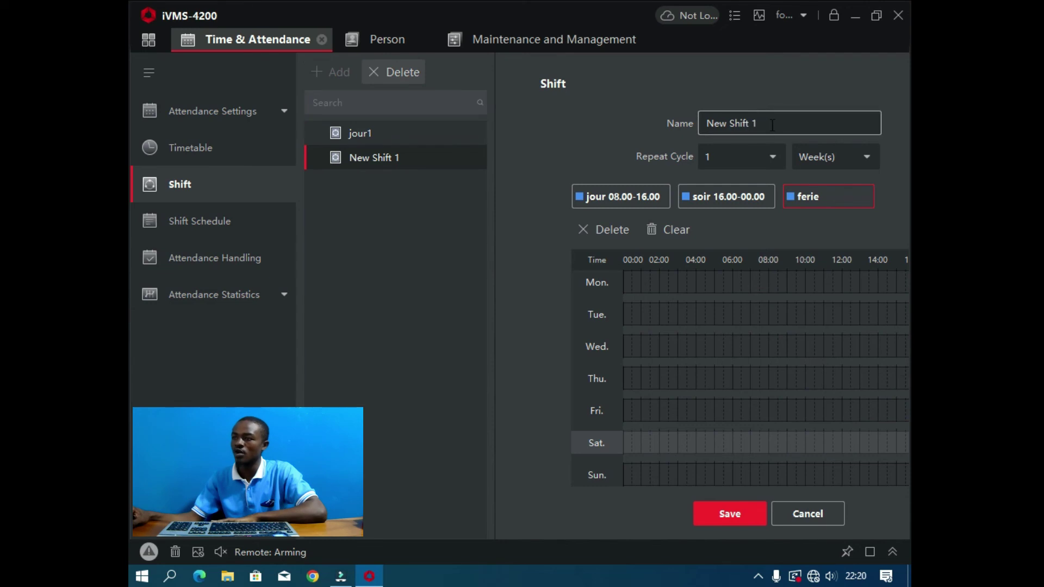
{"action": "left_click_drag", "start_coordinate": [761, 123], "coordinate": [697, 125]}
{"action": "type", "text": "jour2"}
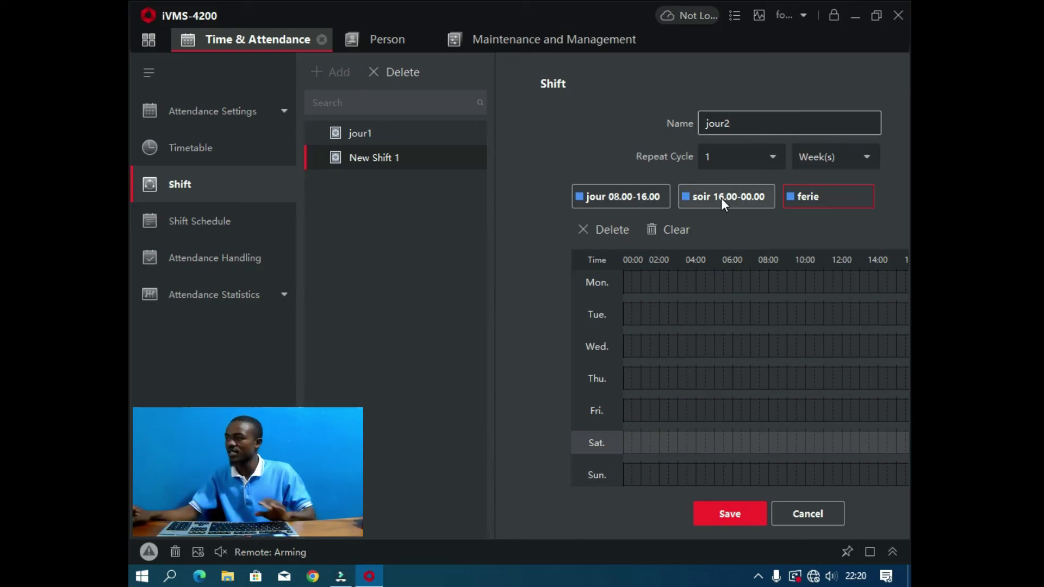
{"action": "left_click", "coordinate": [877, 17]}
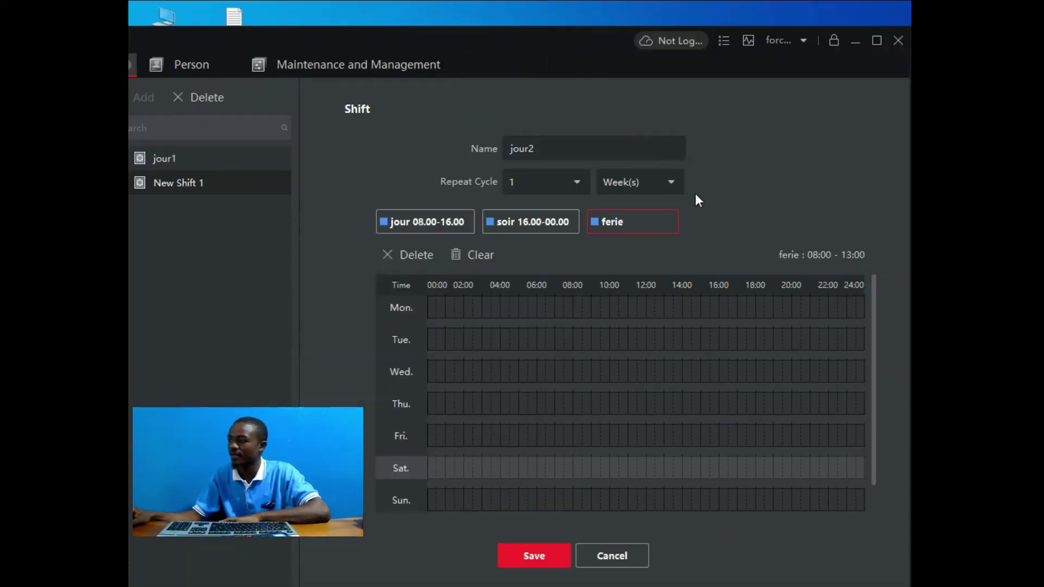
Step: Fill Monday through Friday of jour2 with the soir 16.00-00.00 timetable
{"action": "left_click", "coordinate": [547, 217]}
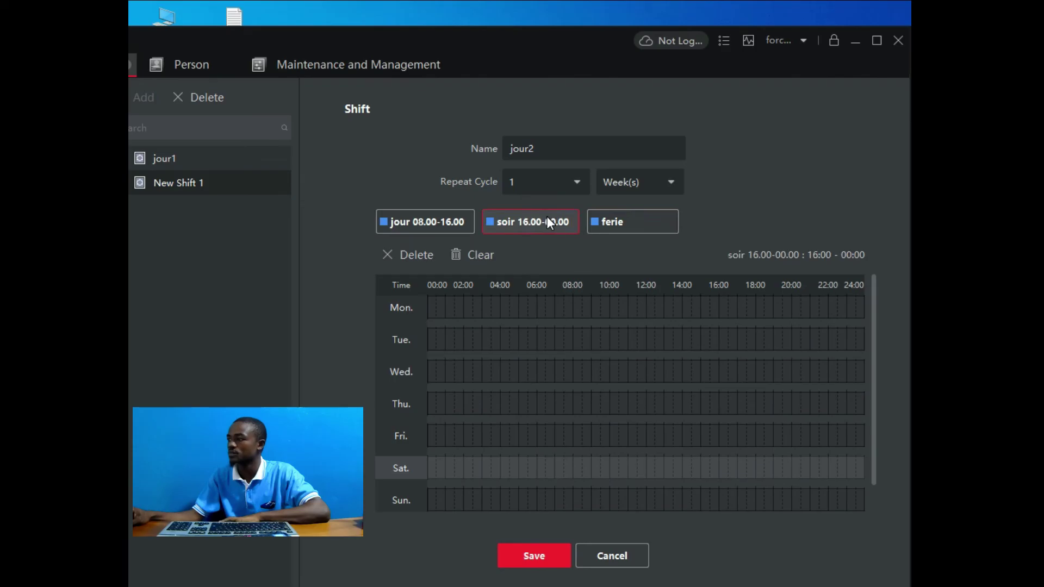
{"action": "left_click", "coordinate": [680, 313]}
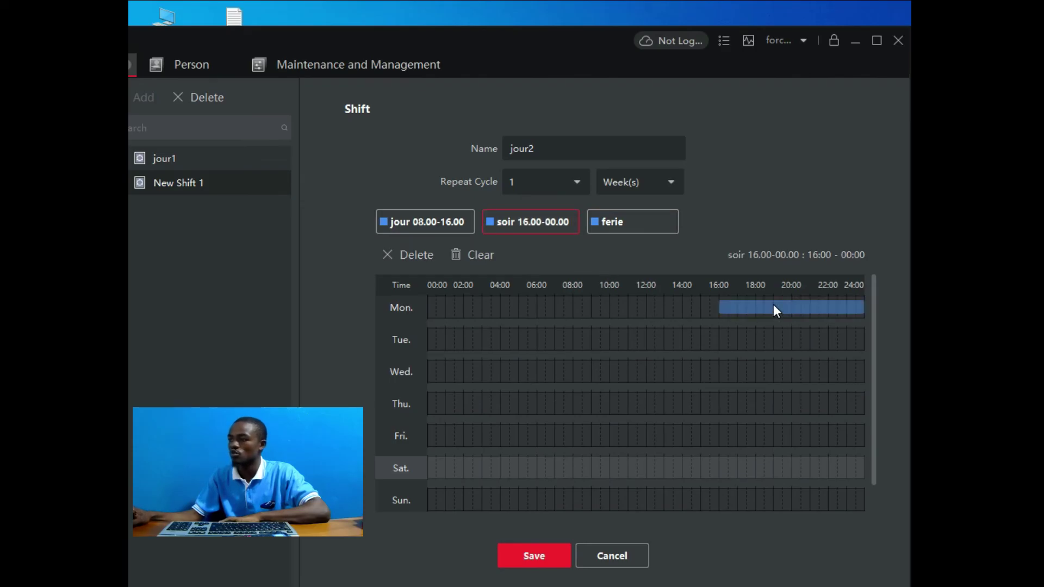
{"action": "left_click", "coordinate": [748, 341]}
{"action": "left_click", "coordinate": [753, 371]}
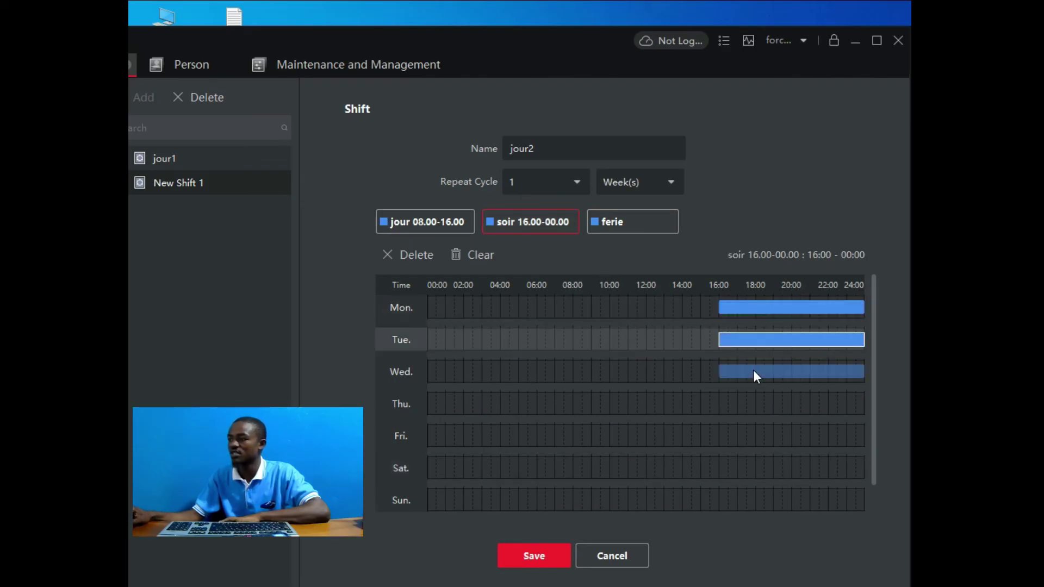
{"action": "left_click", "coordinate": [753, 400]}
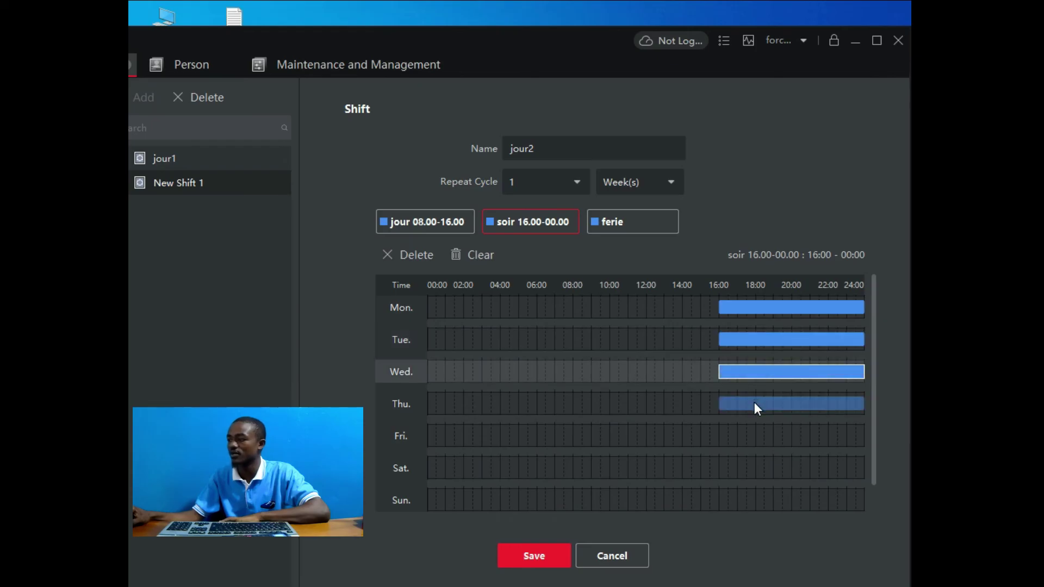
{"action": "left_click", "coordinate": [759, 437]}
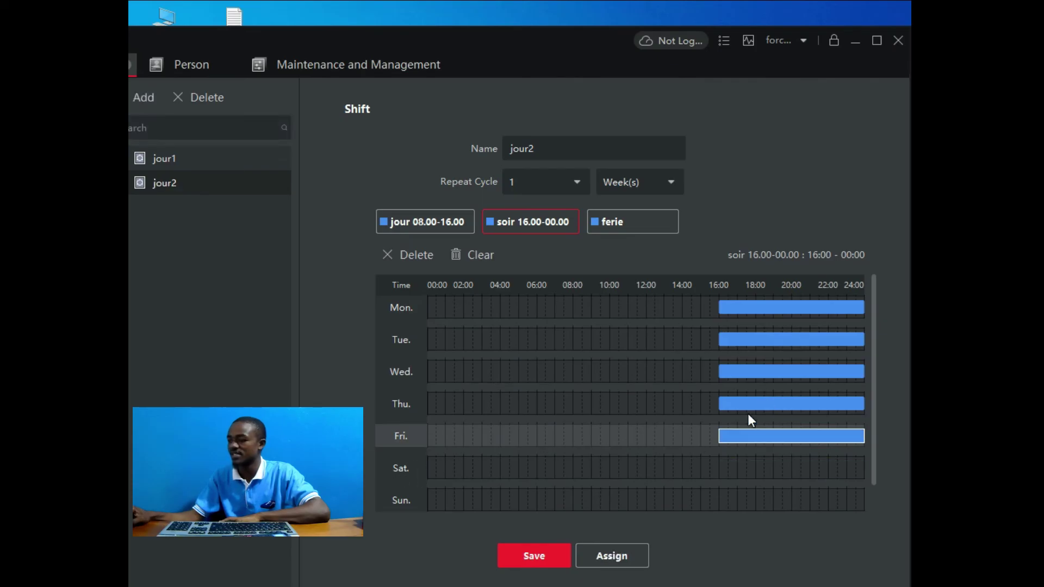
Step: Save jour2 and expand the pharmicien and employe groups for assignment
{"action": "left_click", "coordinate": [552, 565]}
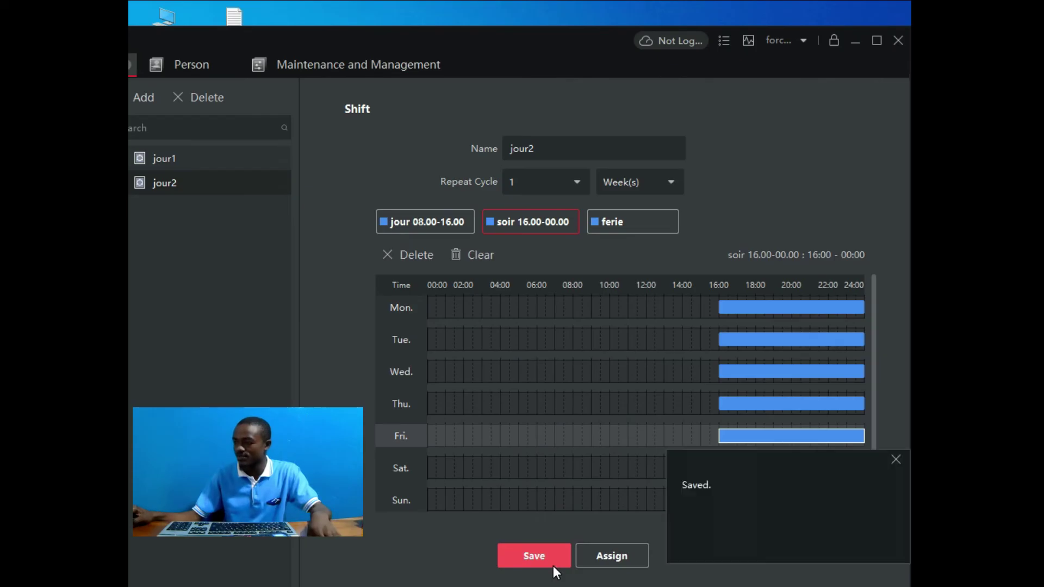
{"action": "left_click", "coordinate": [611, 554]}
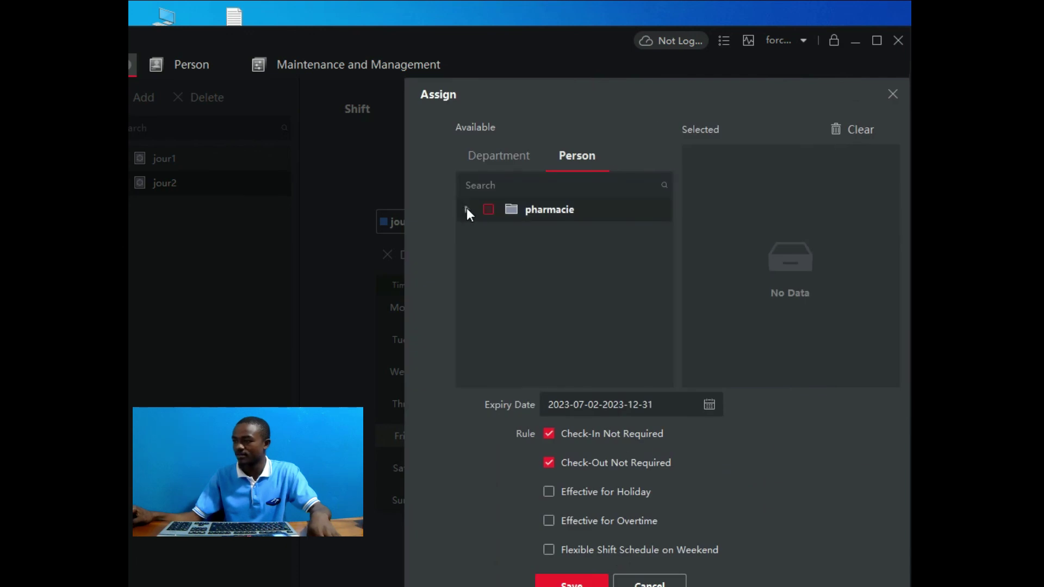
{"action": "left_click", "coordinate": [467, 209]}
{"action": "left_click", "coordinate": [483, 234]}
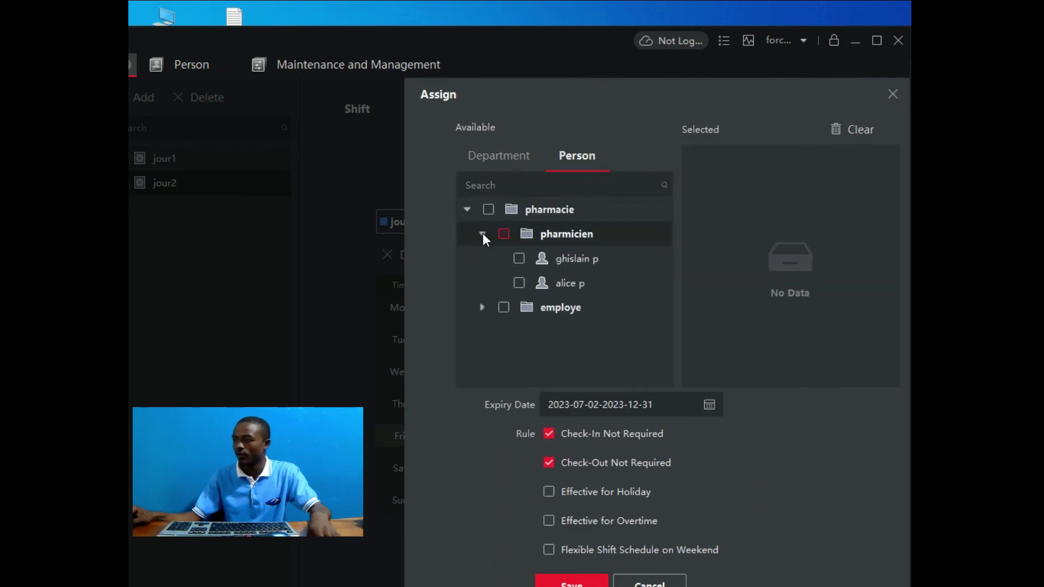
{"action": "left_click", "coordinate": [482, 308]}
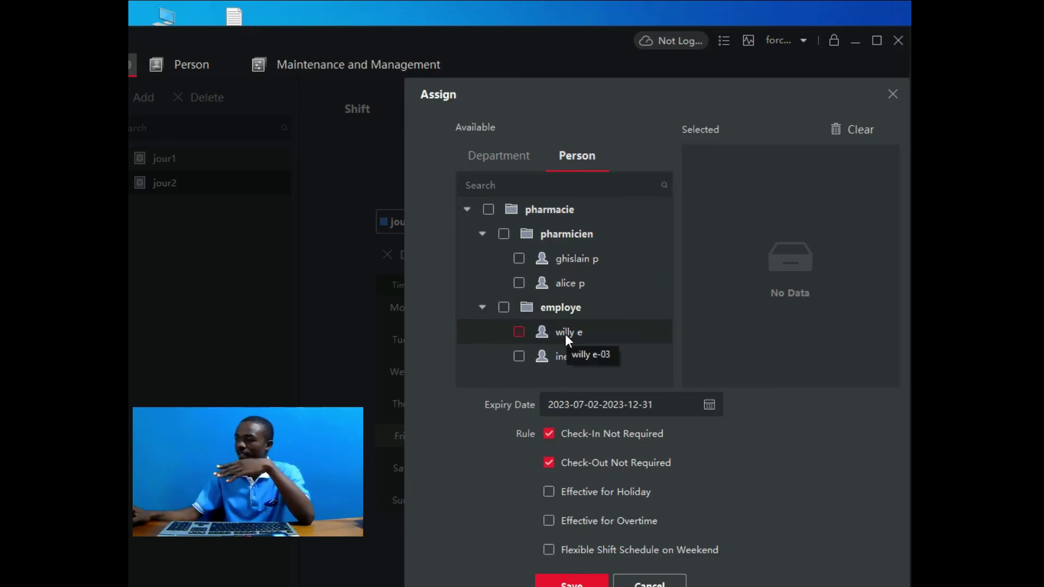
Step: Assign jour2 to the second pharmacist and second employee, effective for holidays, and save
{"action": "left_click", "coordinate": [520, 285]}
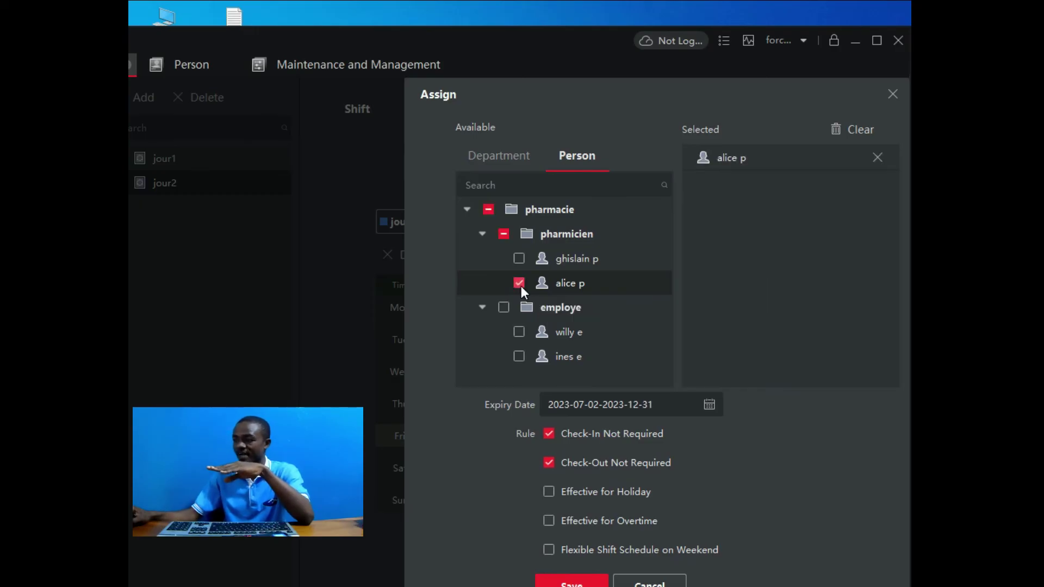
{"action": "left_click", "coordinate": [520, 357]}
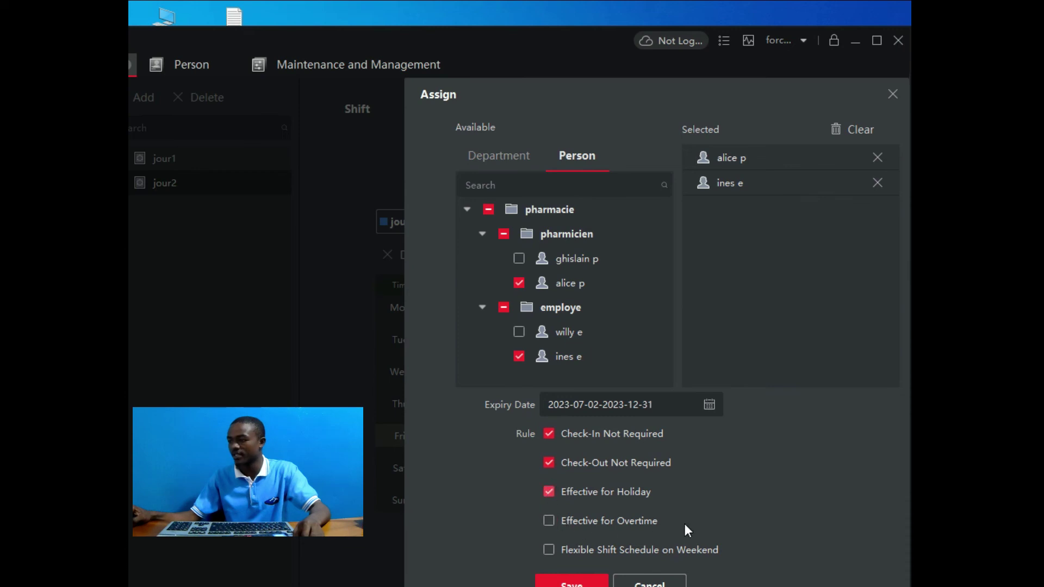
{"action": "left_click", "coordinate": [548, 521]}
{"action": "left_click", "coordinate": [571, 583]}
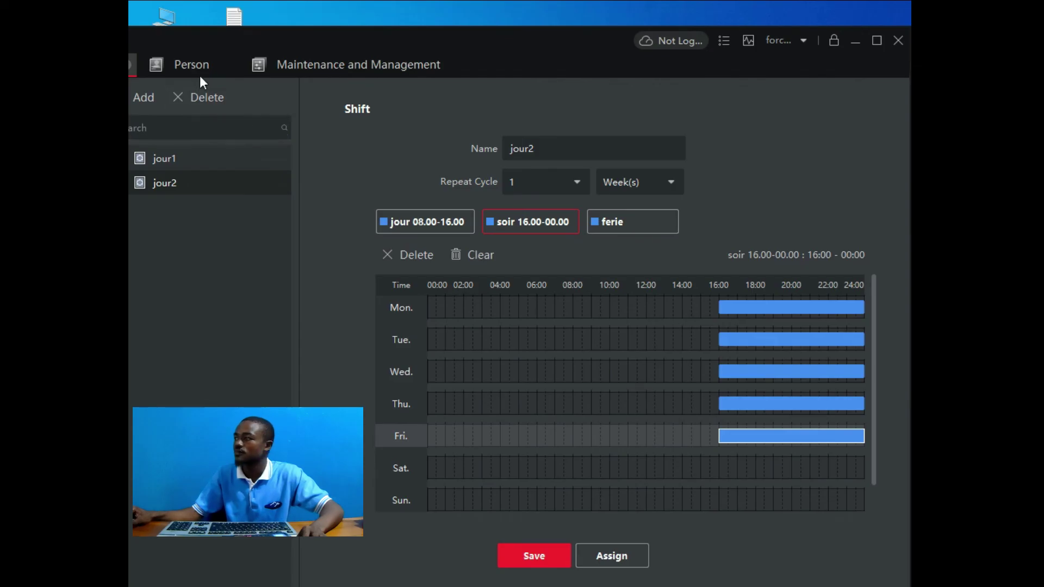
Step: In Shift Schedule, view the assigned shifts of both pharmicien staff members
{"action": "left_click", "coordinate": [879, 43]}
{"action": "scroll", "coordinate": [631, 266], "scroll_direction": "down", "scroll_amount": 1}
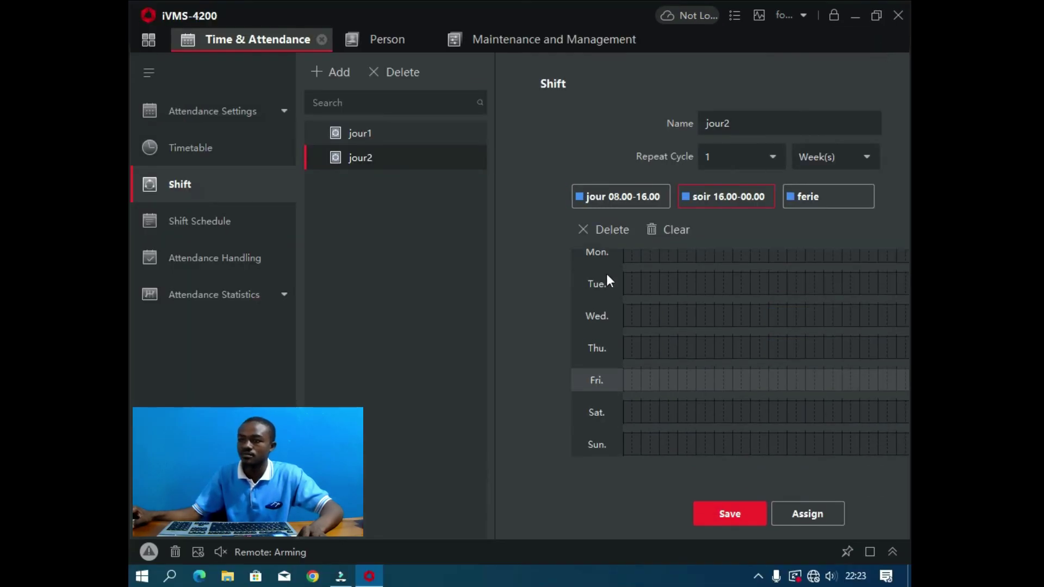
{"action": "left_click", "coordinate": [200, 228]}
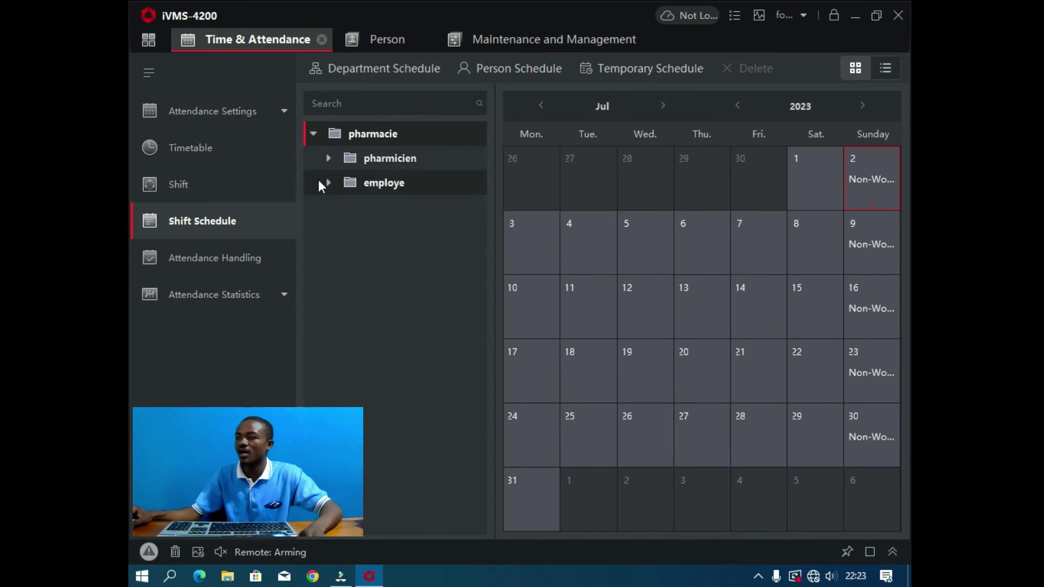
{"action": "left_click", "coordinate": [328, 158]}
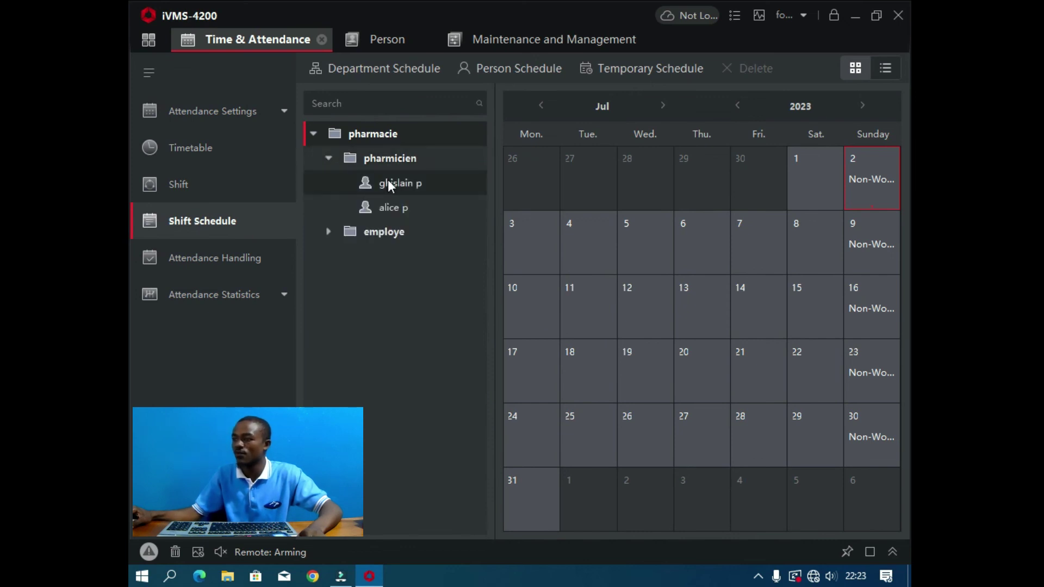
{"action": "left_click", "coordinate": [389, 183]}
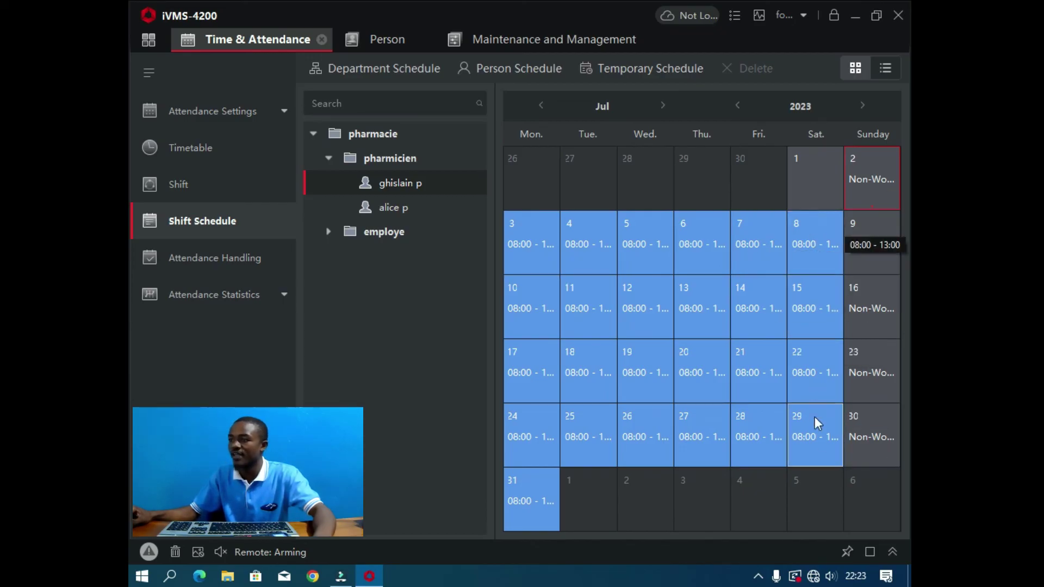
{"action": "left_click", "coordinate": [380, 208]}
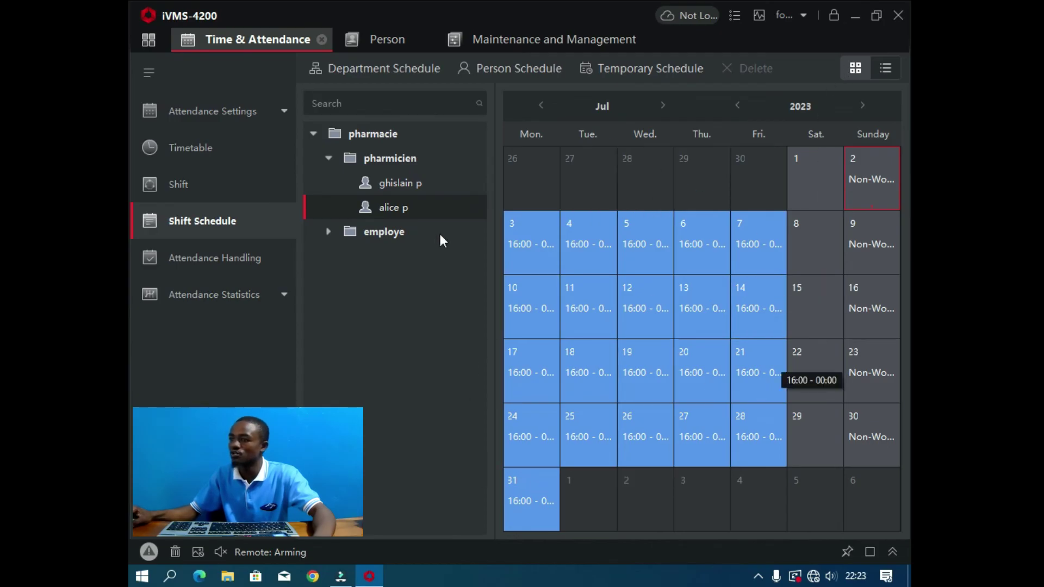
Step: View both employe staff members' shifts, then go to Attendance Handling
{"action": "left_click", "coordinate": [328, 232]}
{"action": "left_click", "coordinate": [380, 262]}
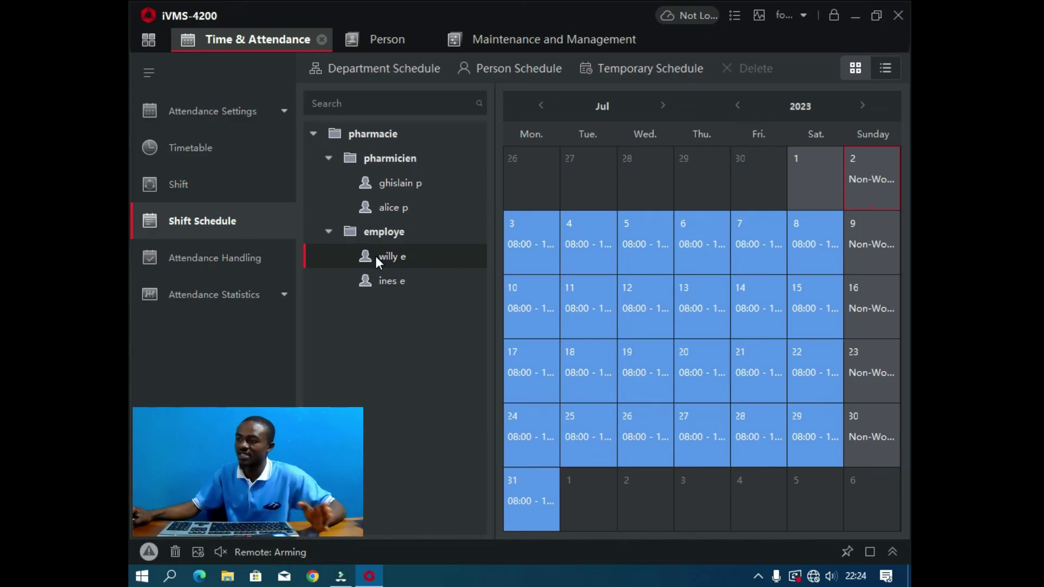
{"action": "left_click", "coordinate": [388, 283]}
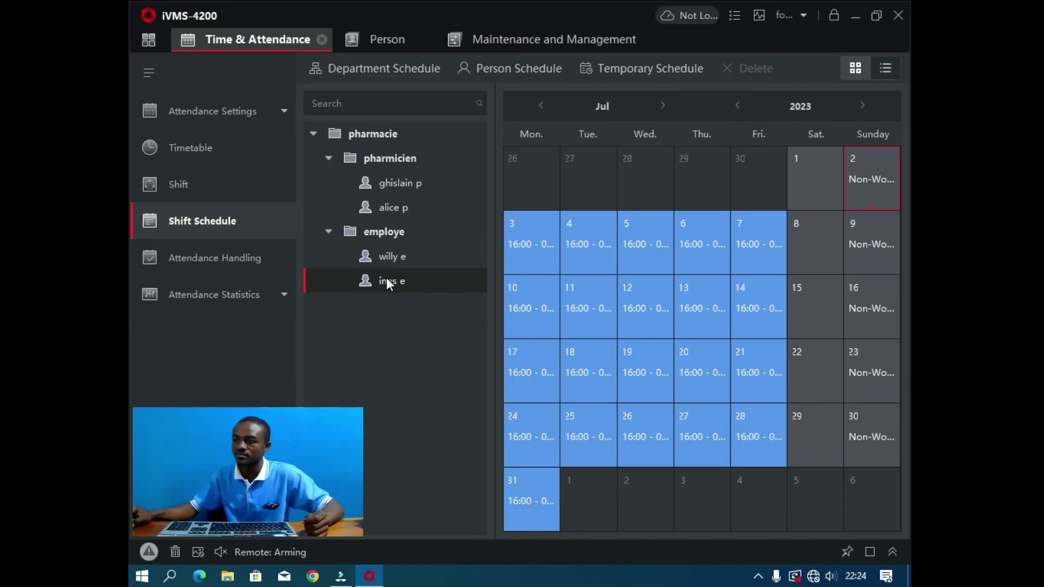
{"action": "left_click", "coordinate": [246, 259]}
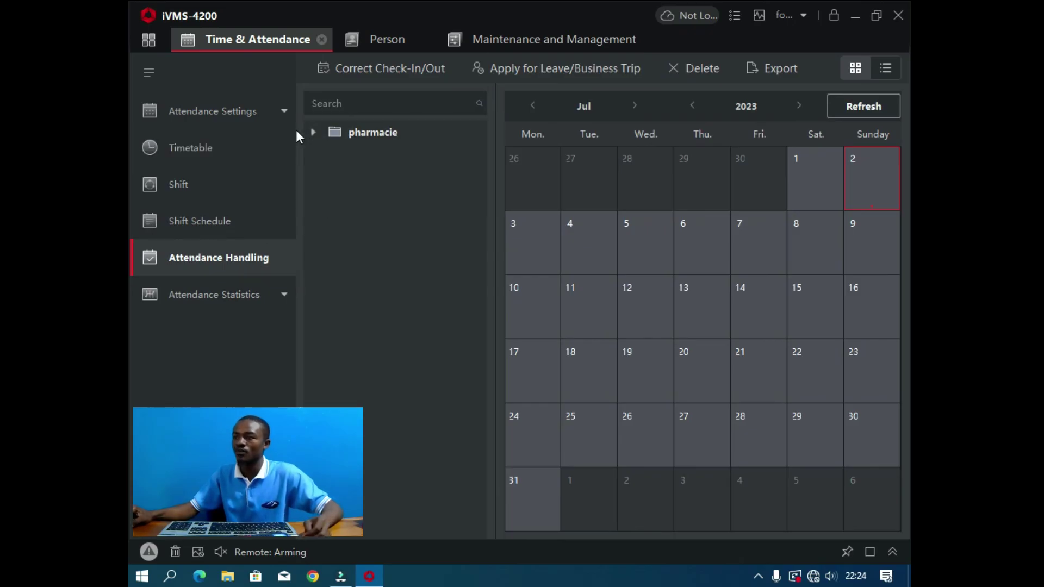
Step: Return from Attendance Handling to the Time & Attendance home page
{"action": "left_click", "coordinate": [149, 39]}
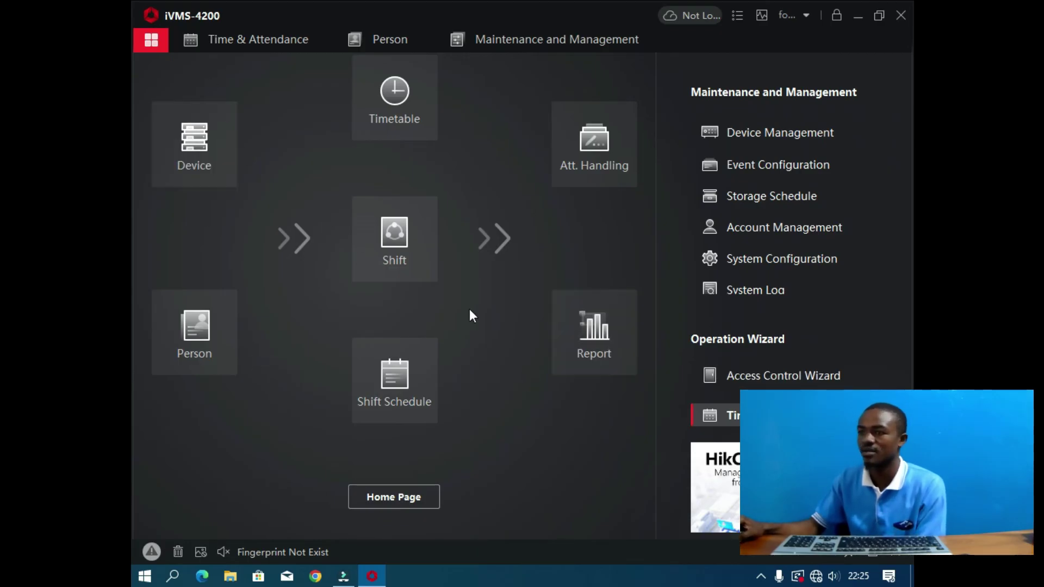
Step: Open the Access Control module's Access Group list under Authorization
{"action": "left_click", "coordinate": [790, 378]}
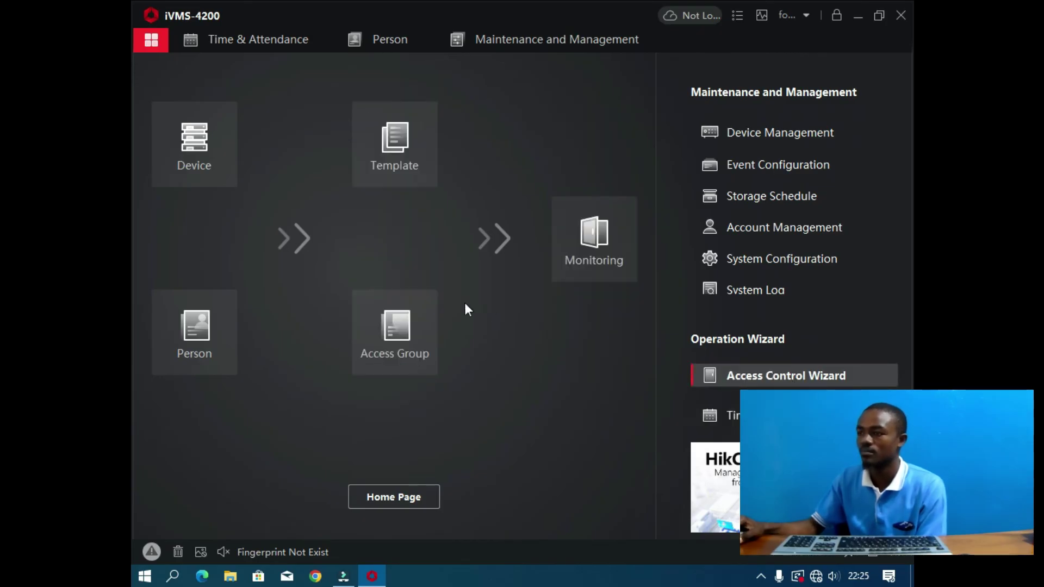
{"action": "left_click", "coordinate": [414, 342]}
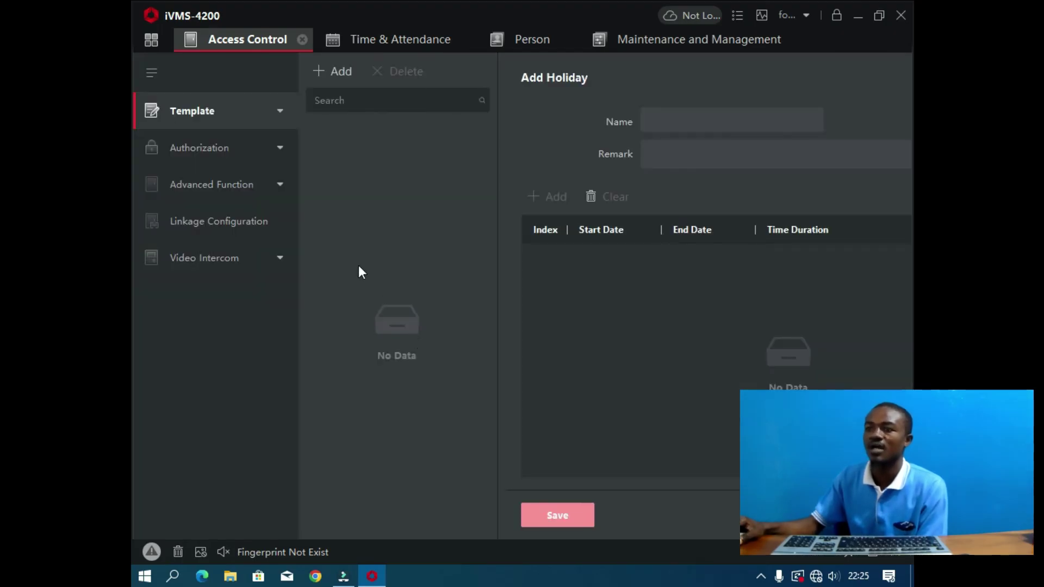
{"action": "left_click", "coordinate": [225, 152]}
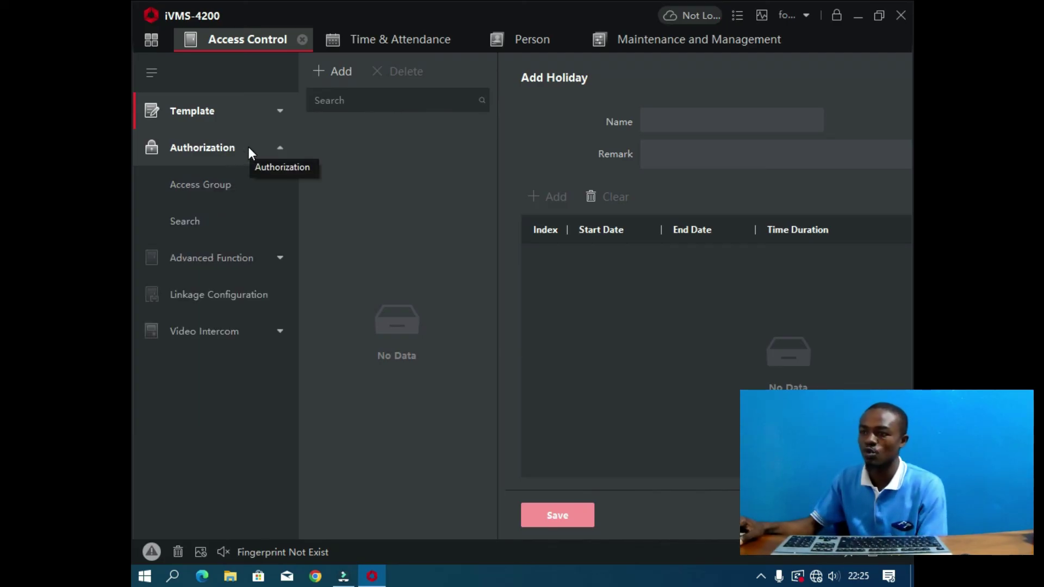
{"action": "left_click", "coordinate": [220, 184]}
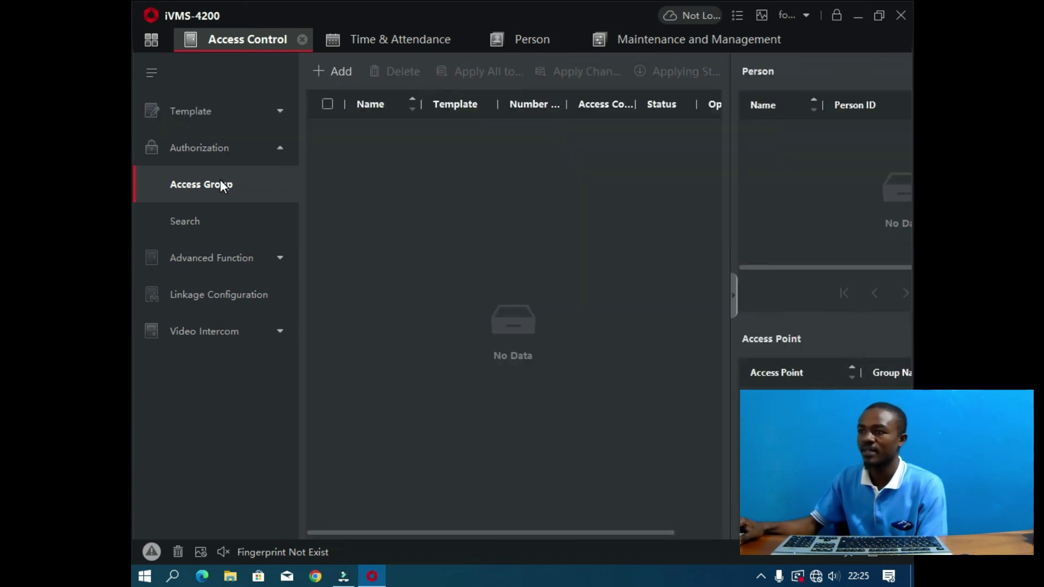
Step: Create the 'pharma' access group with all pharmacie staff and the pharmacie access point
{"action": "left_click", "coordinate": [337, 71]}
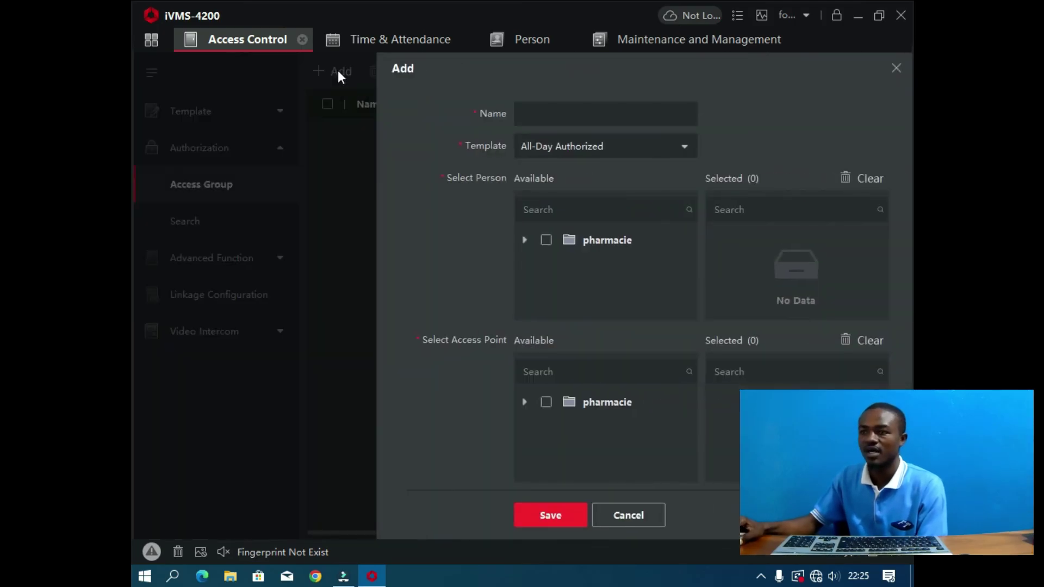
{"action": "left_click", "coordinate": [896, 69]}
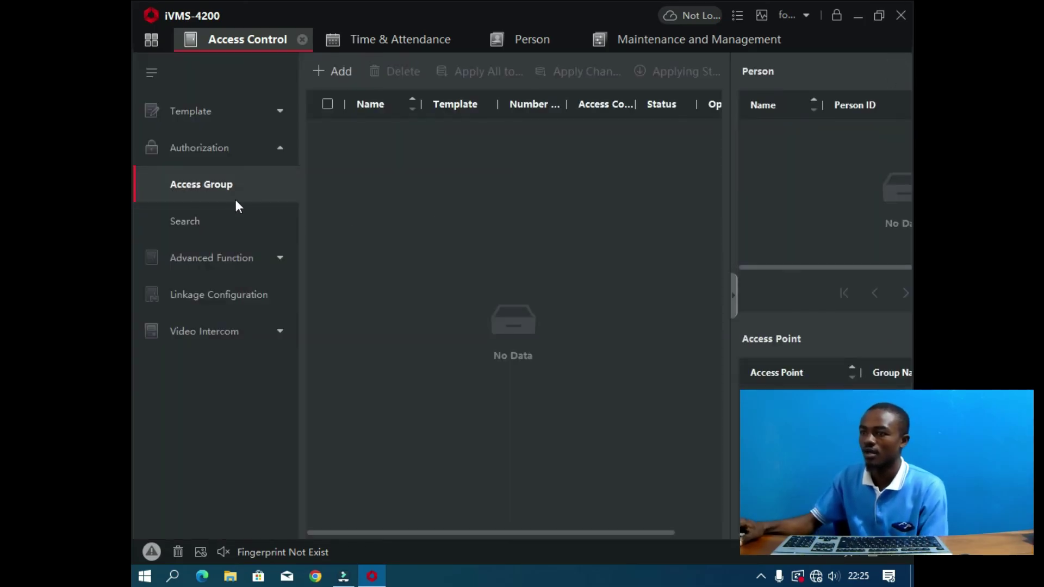
{"action": "left_click", "coordinate": [338, 73]}
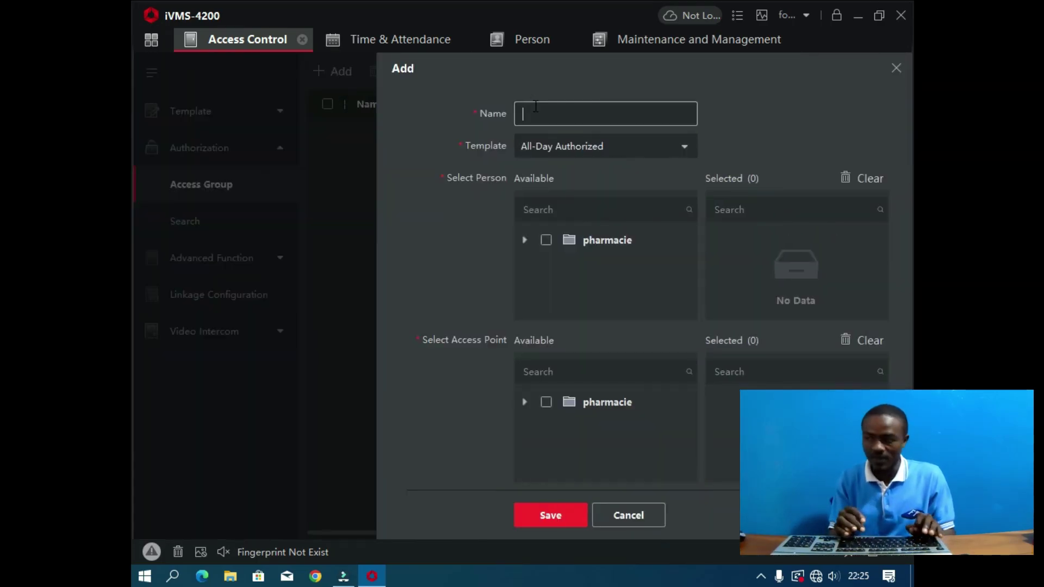
{"action": "type", "text": "pharma"}
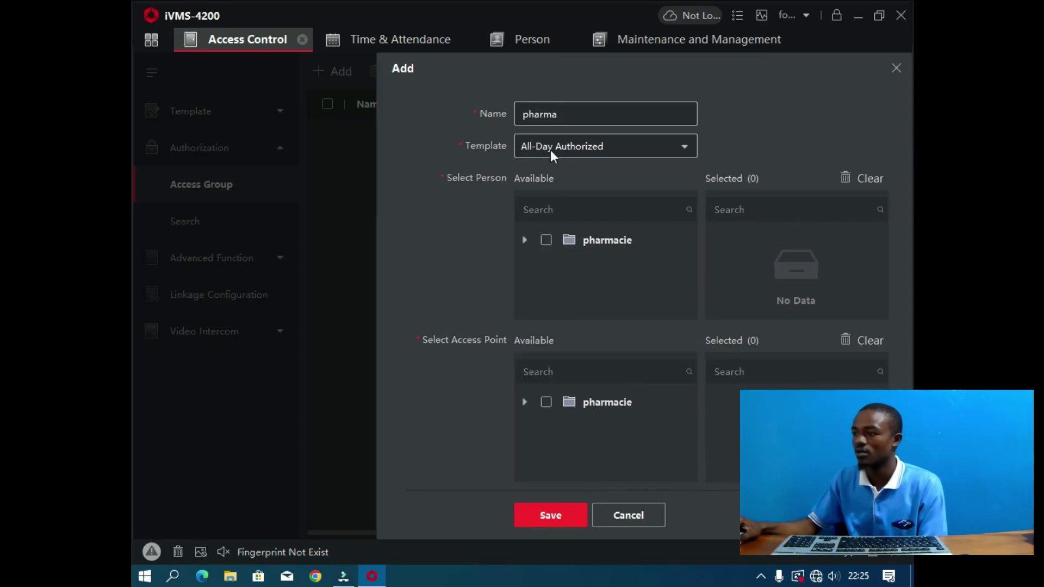
{"action": "left_click", "coordinate": [523, 240]}
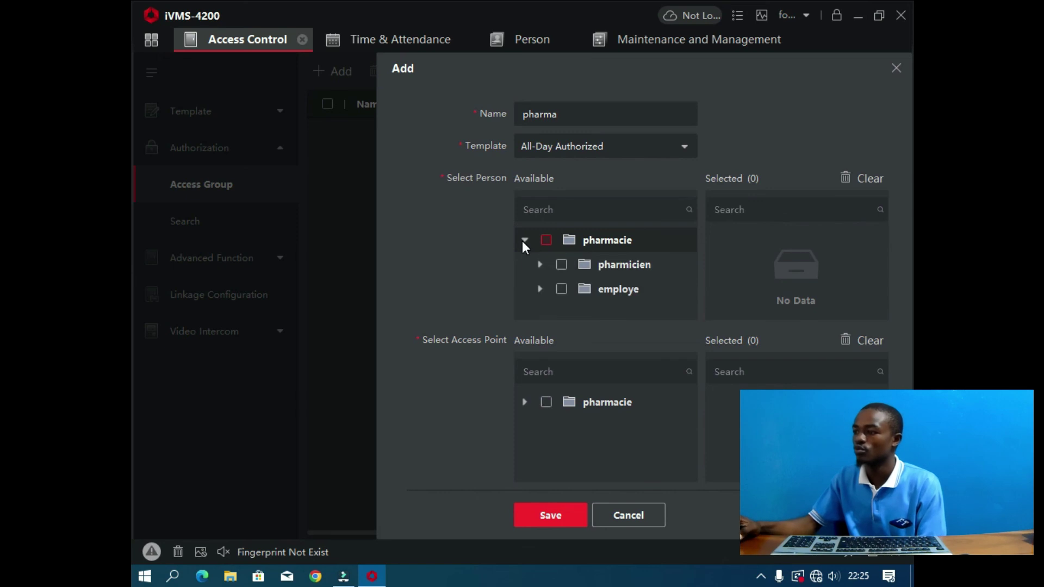
{"action": "left_click", "coordinate": [545, 240]}
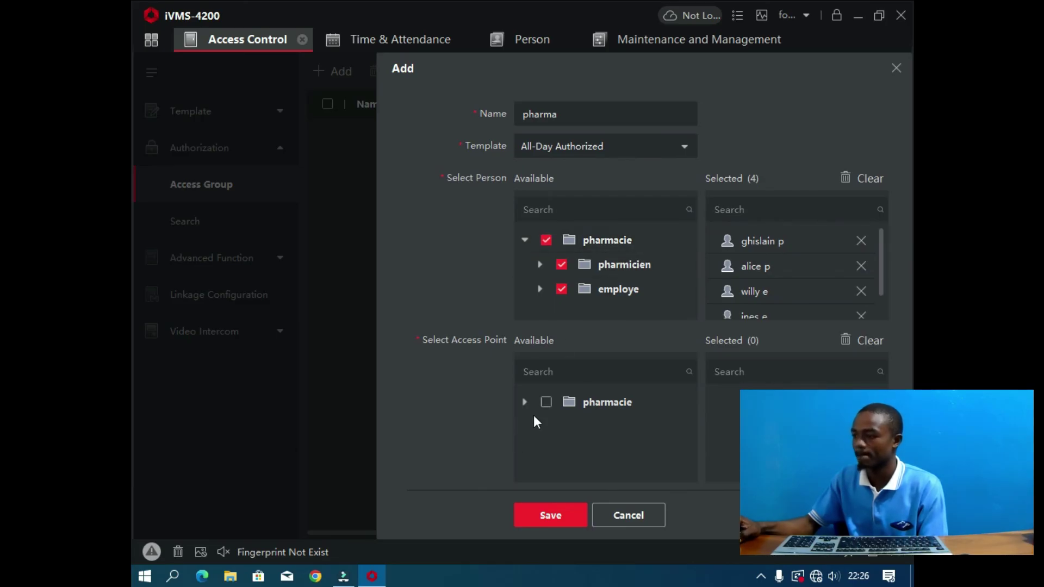
{"action": "left_click", "coordinate": [545, 403]}
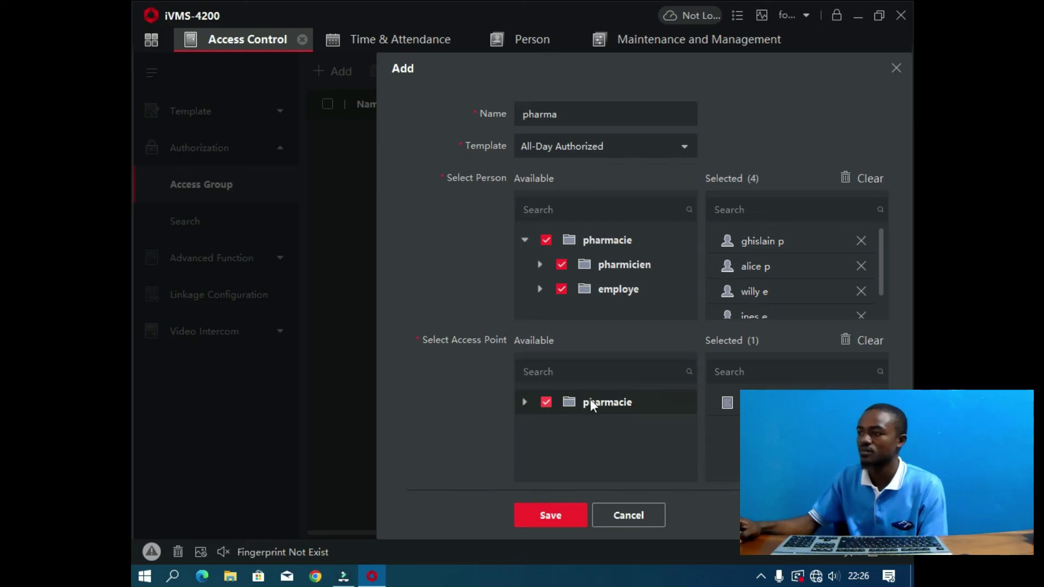
{"action": "left_click", "coordinate": [549, 514]}
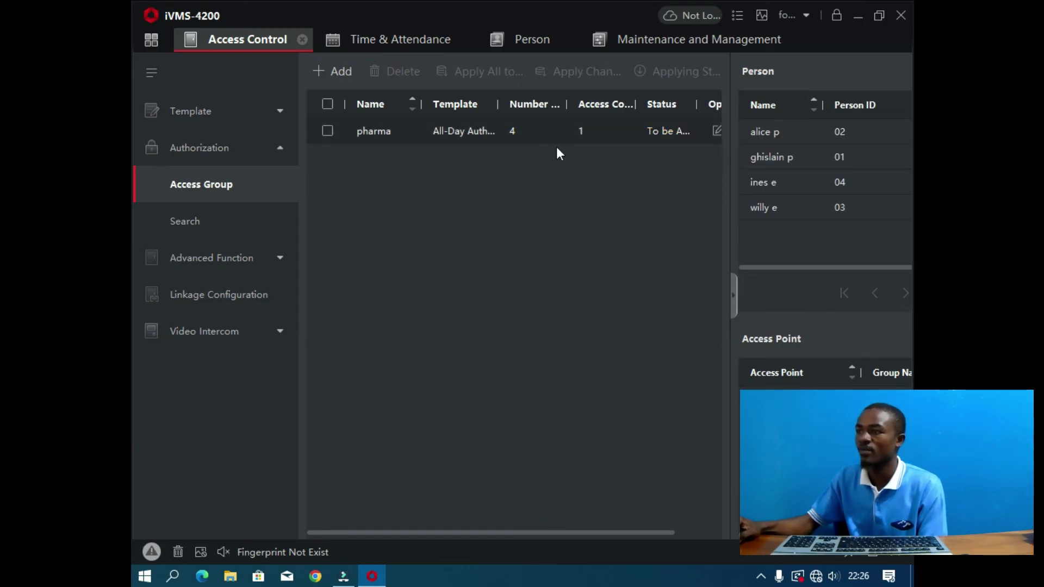
Step: Apply the pharma access group to the device and close the status once all applied
{"action": "left_click", "coordinate": [327, 132]}
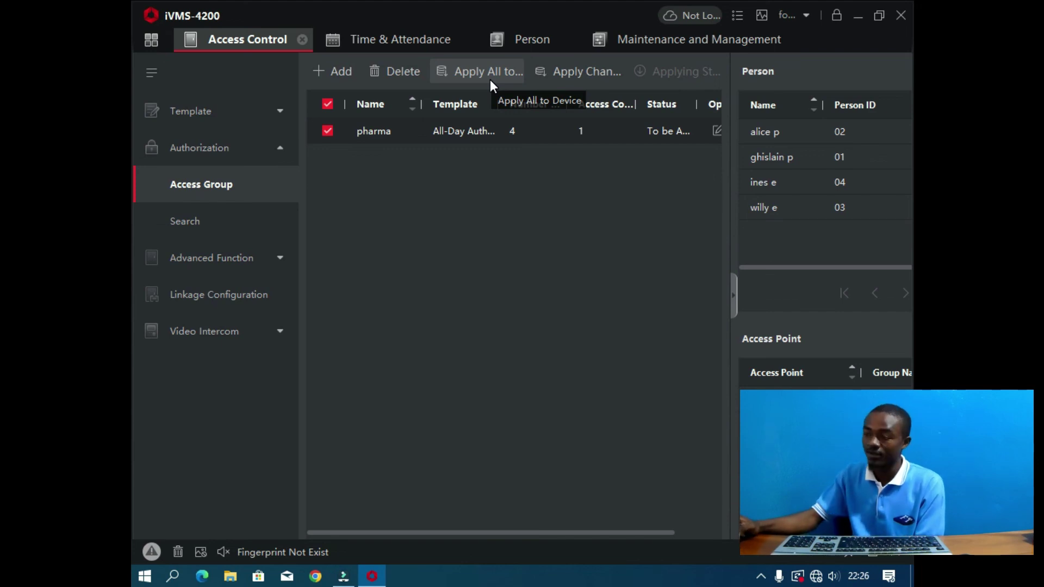
{"action": "left_click", "coordinate": [491, 79]}
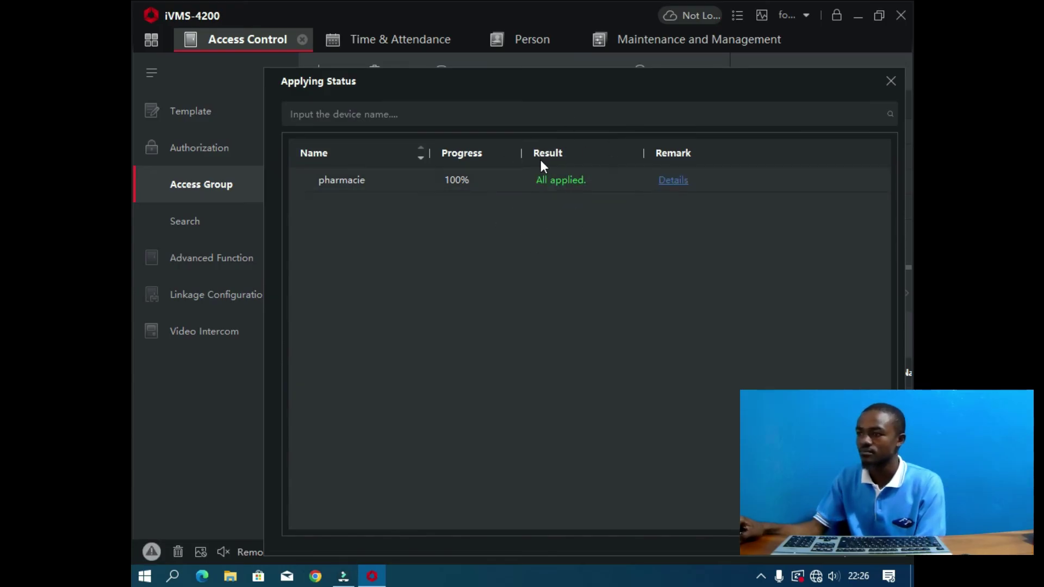
{"action": "left_click", "coordinate": [891, 82]}
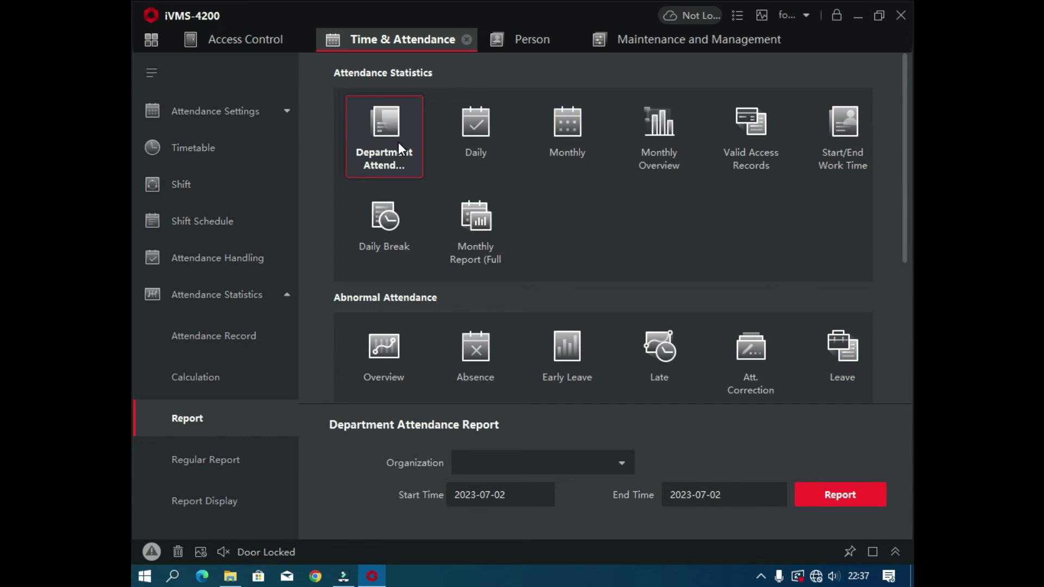
Step: Preview the pharmicien Department Attendance report for 2023-07-02, then close the preview
{"action": "left_click", "coordinate": [610, 457]}
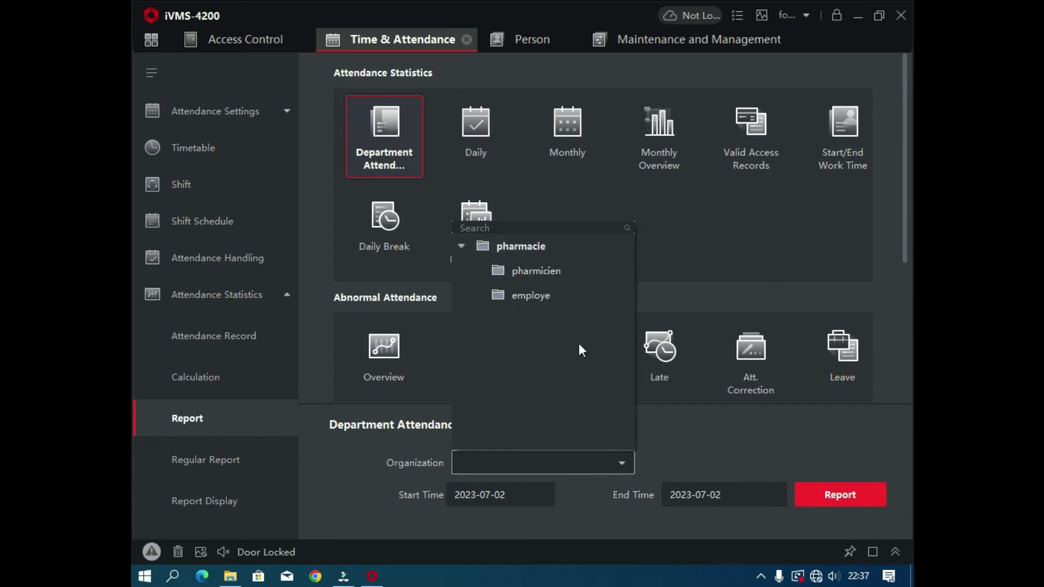
{"action": "left_click", "coordinate": [533, 272]}
{"action": "left_click", "coordinate": [846, 495]}
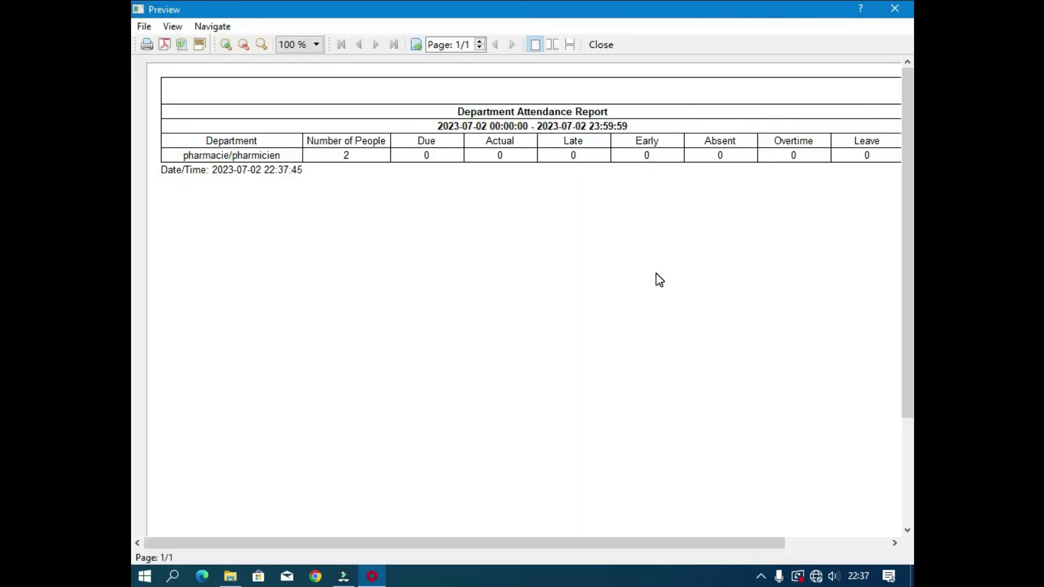
{"action": "left_click", "coordinate": [895, 9]}
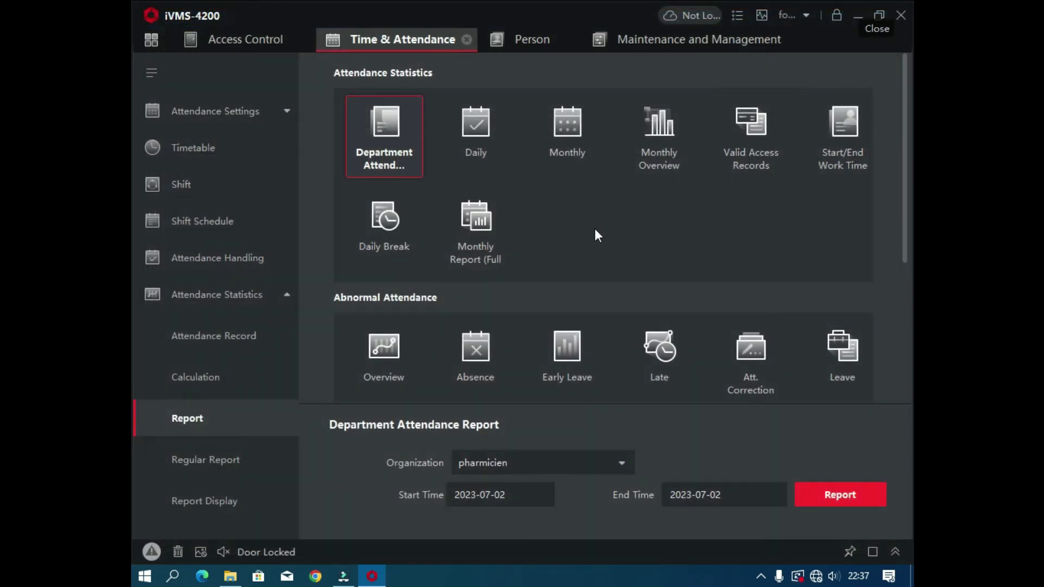